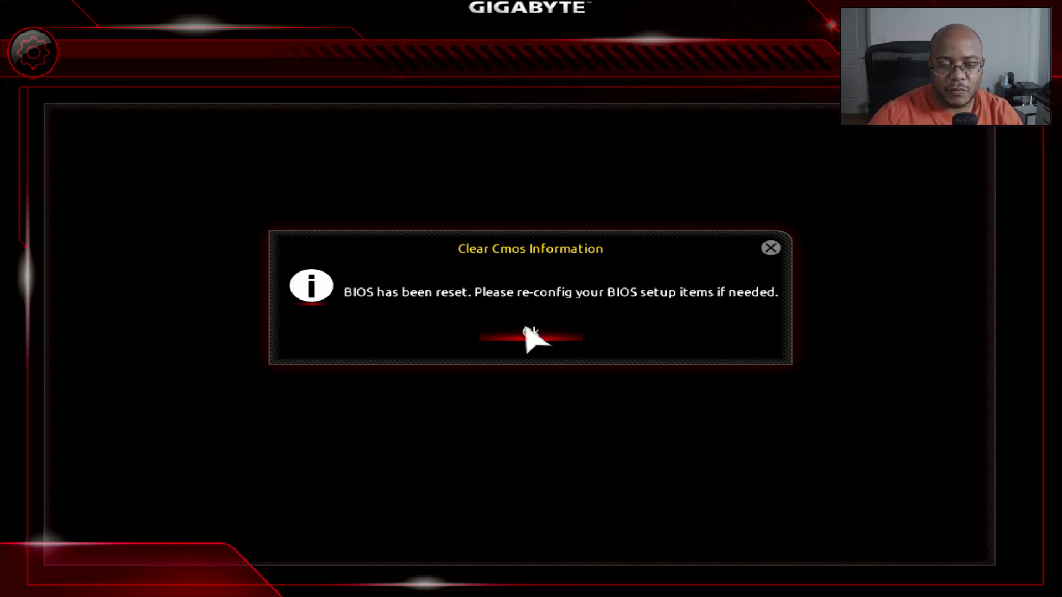
# - Acknowledge the Clear CMOS notice and step down to Advanced Memory Settings on the M.I.T. page
pyautogui.click(526, 329)
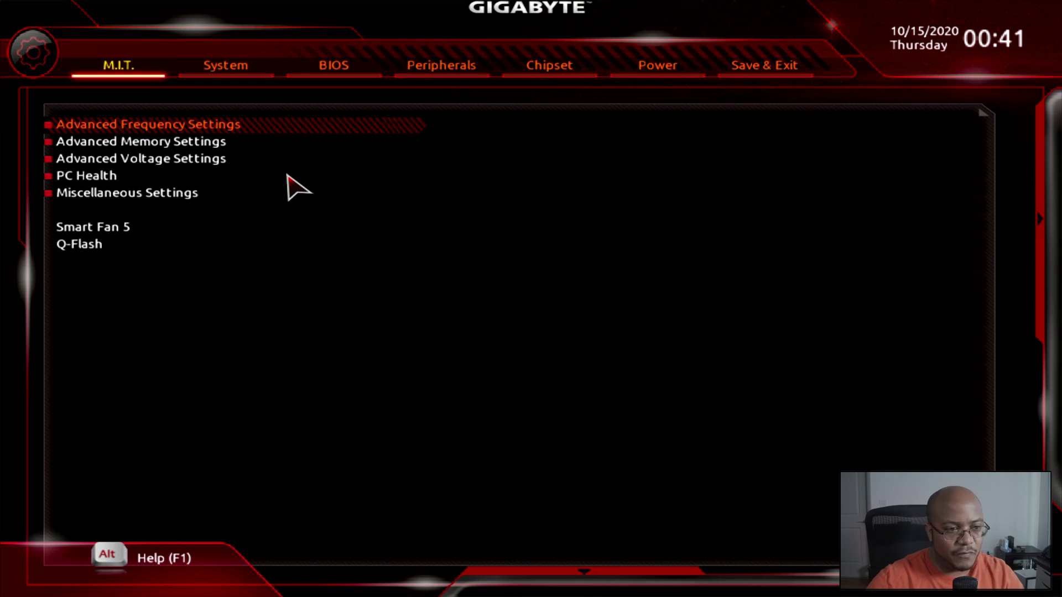
pyautogui.press('Down')
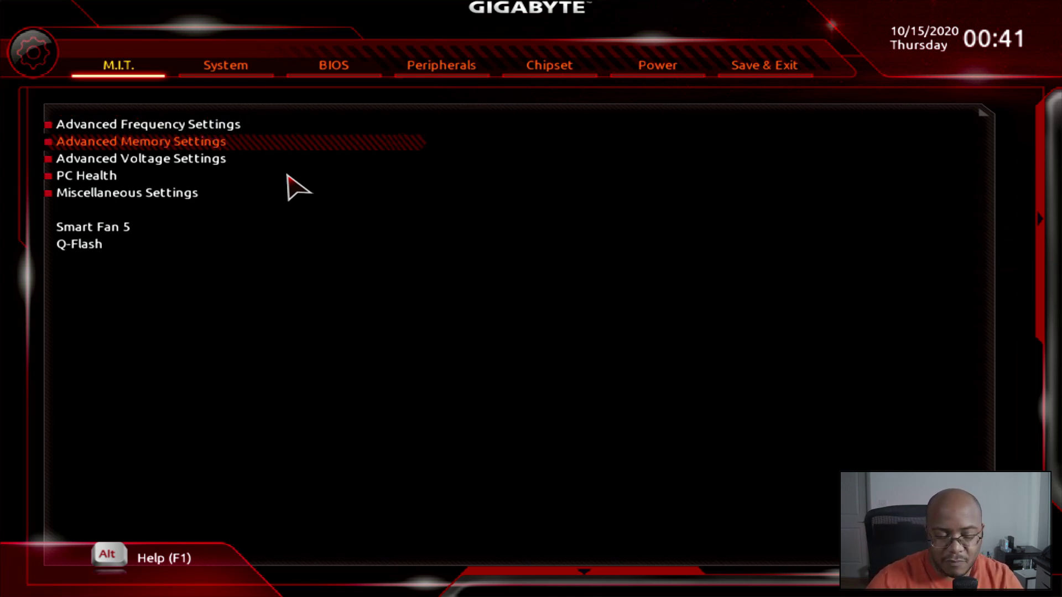
# - On the System page, change the System Date's day to 14, giving 10/14/2020
pyautogui.press('Up')
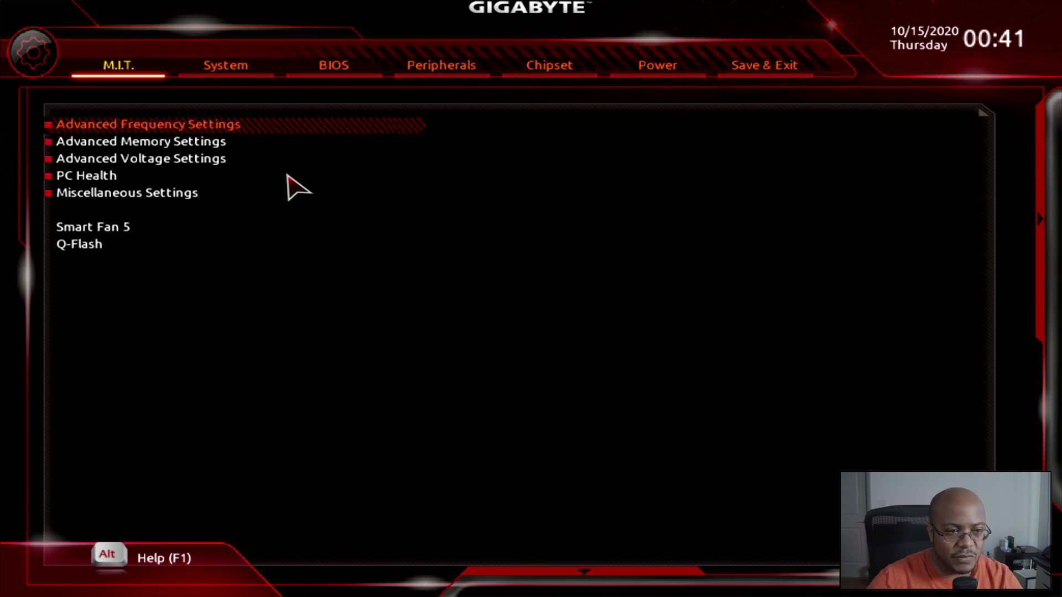
pyautogui.press('Right')
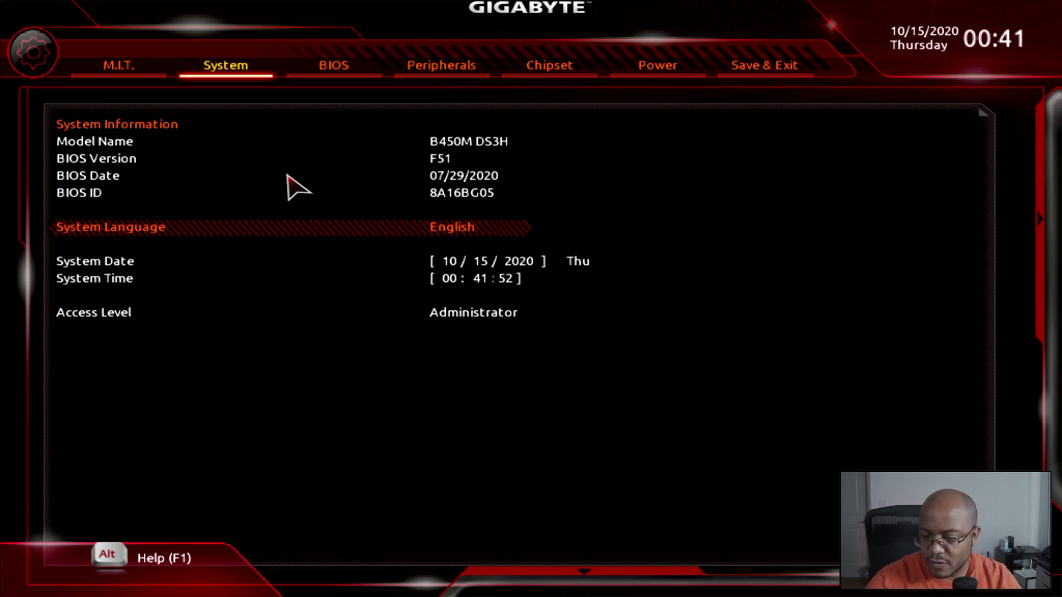
pyautogui.press('Down')
pyautogui.press('Right')
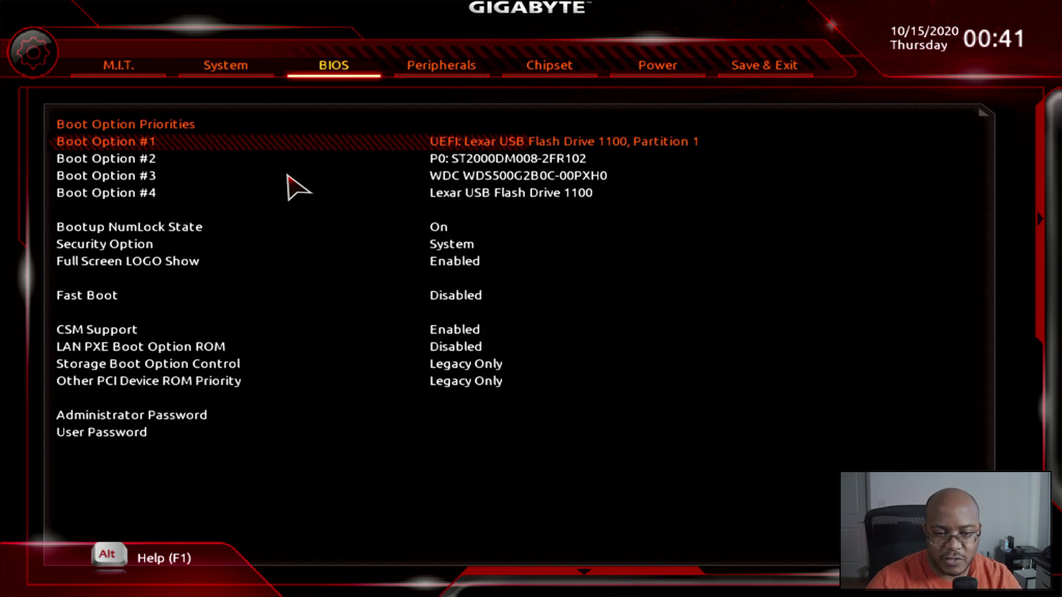
pyautogui.press('Left')
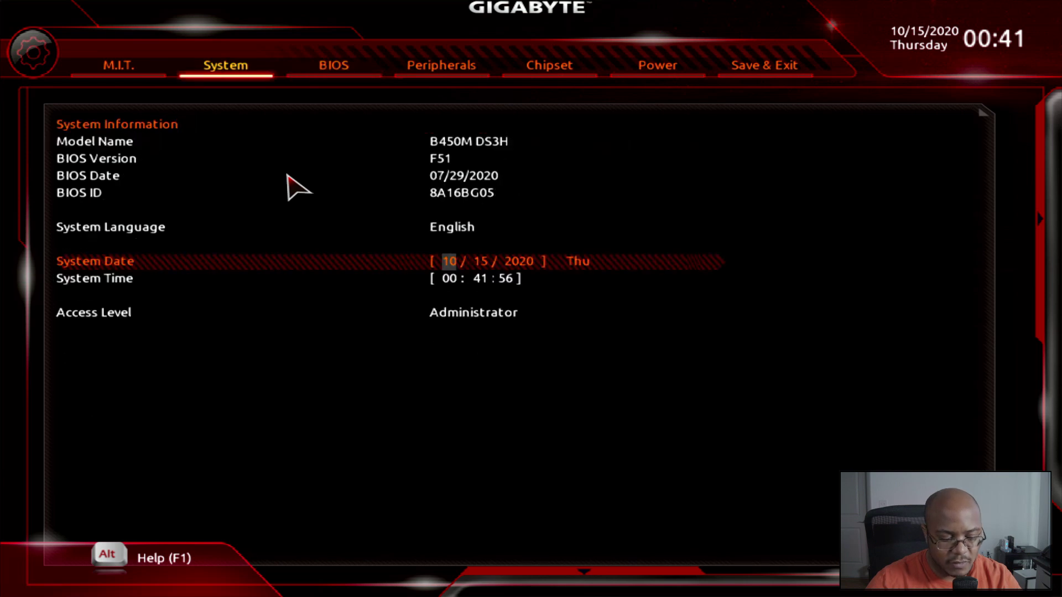
pyautogui.press('Tab')
pyautogui.write('14')
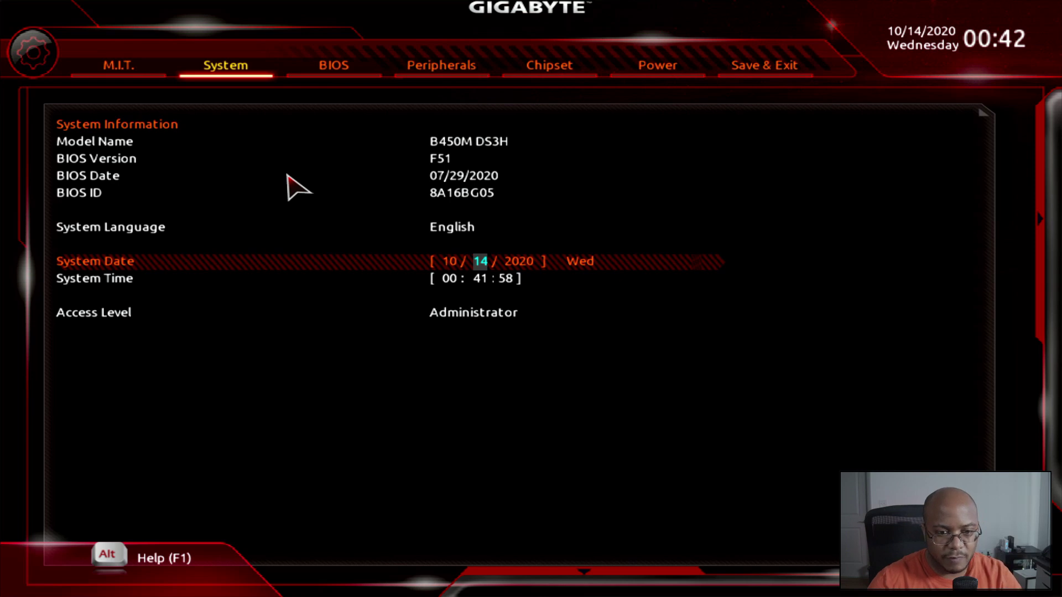
pyautogui.press('Tab')
pyautogui.press('Tab')
# - Adjust System Time from 18:42 to 12:41 by lowering the hour and minutes
pyautogui.press('Down')
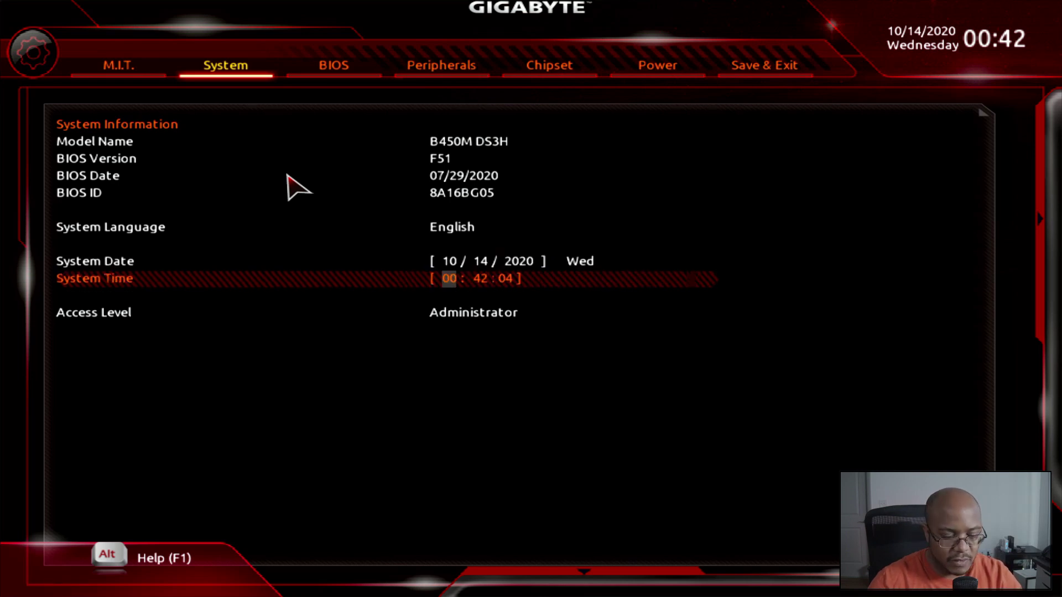
pyautogui.write('23')
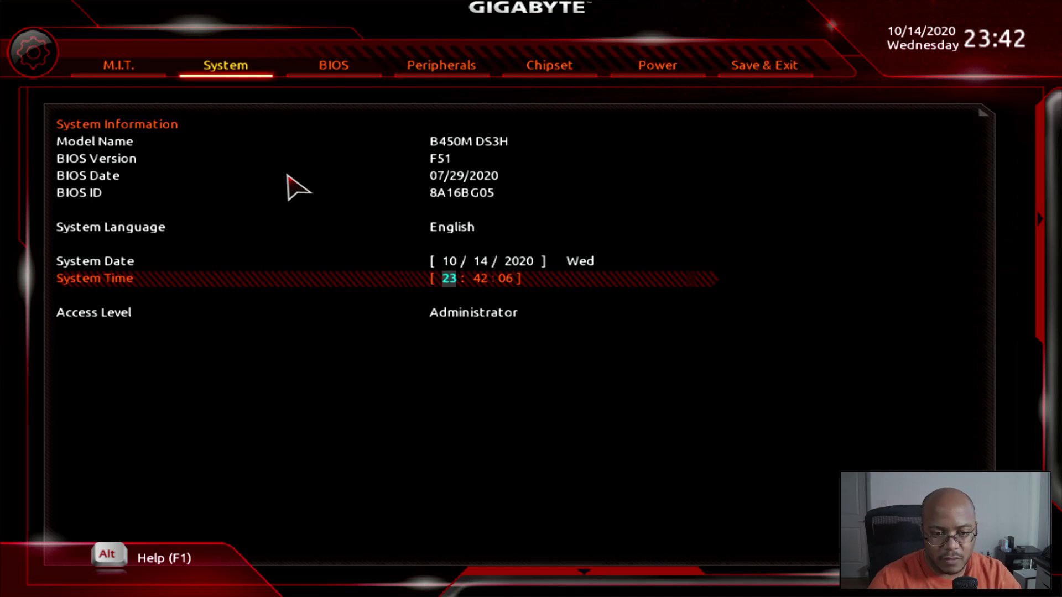
pyautogui.press('-')
pyautogui.press('-')
pyautogui.press('-')
pyautogui.press('-')
pyautogui.press('-')
pyautogui.press('-')
pyautogui.press('-')
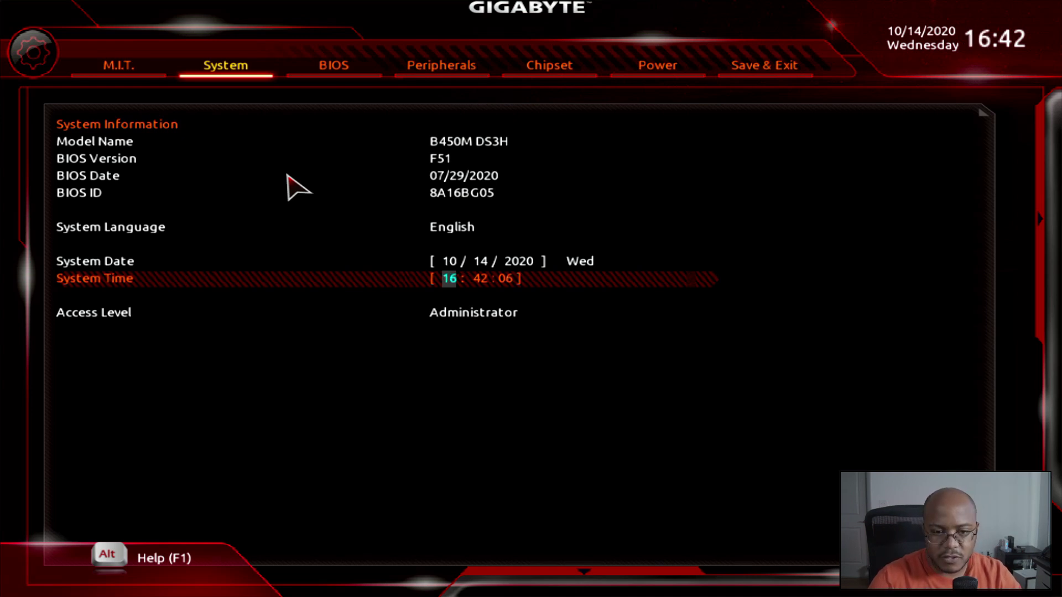
pyautogui.press('-')
pyautogui.press('-')
pyautogui.press('-')
pyautogui.press('-')
pyautogui.press('-')
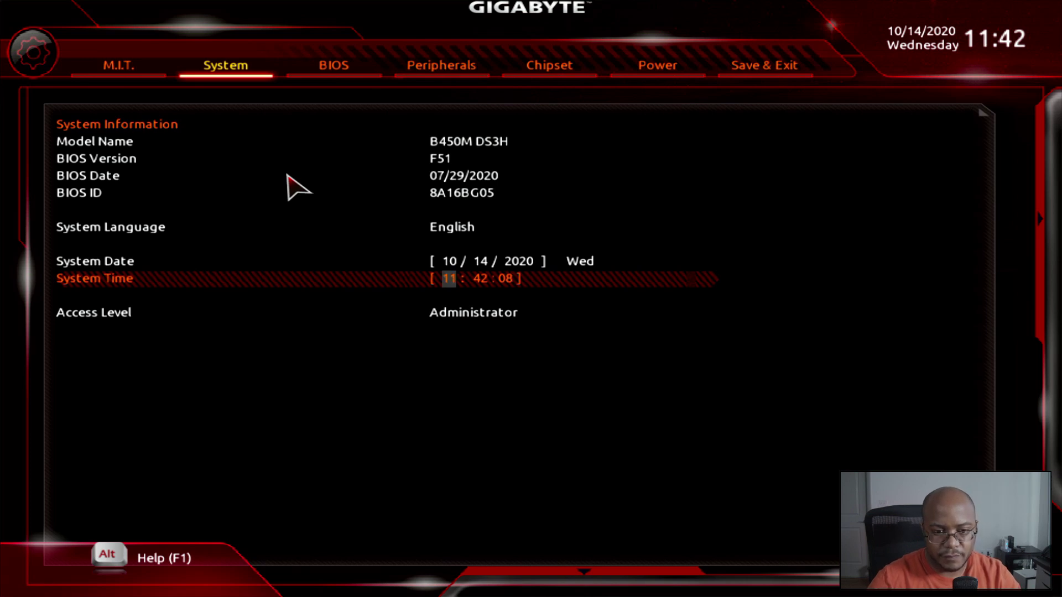
pyautogui.press('-')
pyautogui.press('-')
pyautogui.press('-')
pyautogui.press('-')
pyautogui.press('-')
pyautogui.press('-')
pyautogui.press('-')
pyautogui.press('-')
pyautogui.press('-')
pyautogui.press('-')
pyautogui.press('-')
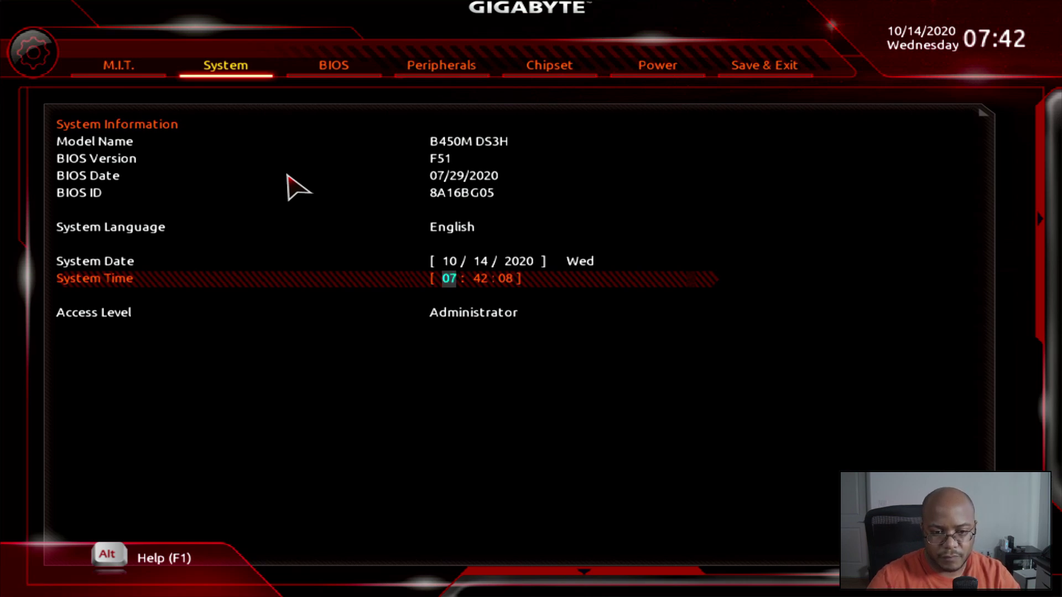
pyautogui.press('-')
pyautogui.press('-')
pyautogui.press('-')
pyautogui.press('-')
pyautogui.press('-')
pyautogui.press('-')
pyautogui.press('-')
pyautogui.press('-')
pyautogui.press('-')
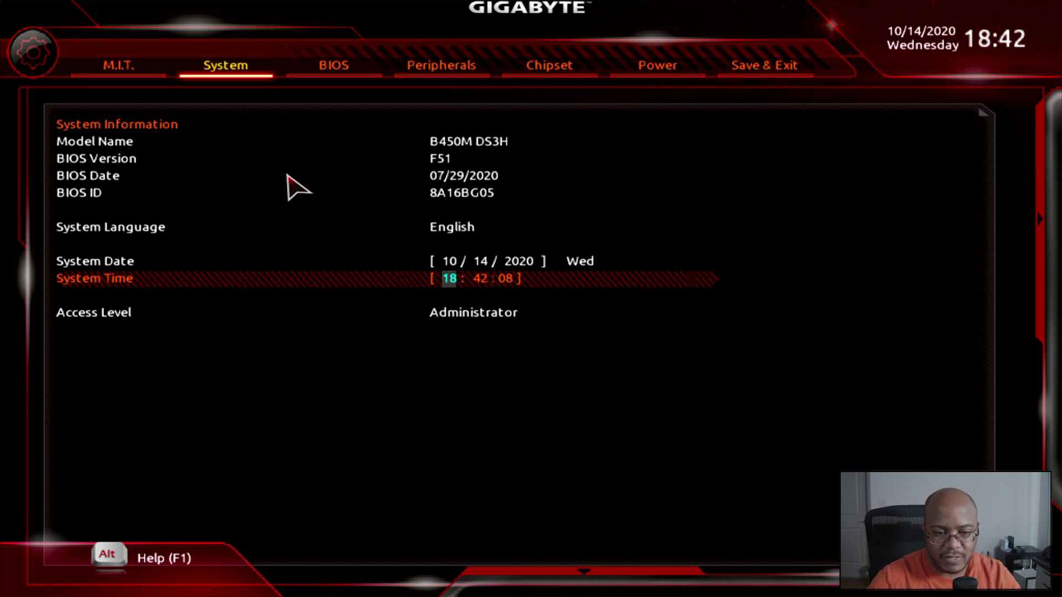
pyautogui.press('-')
pyautogui.press('-')
pyautogui.press('-')
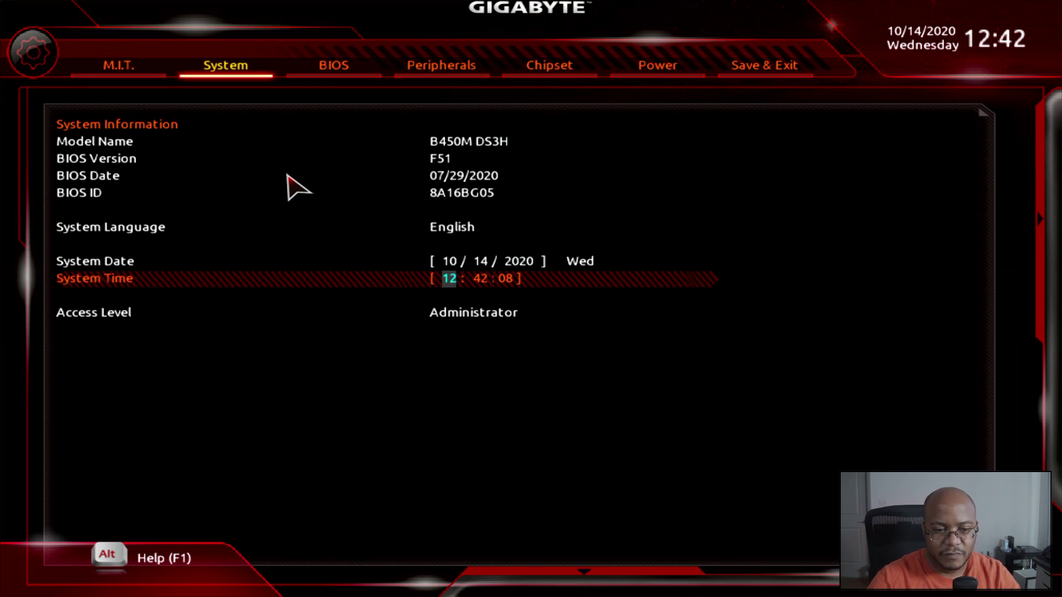
pyautogui.press('Tab')
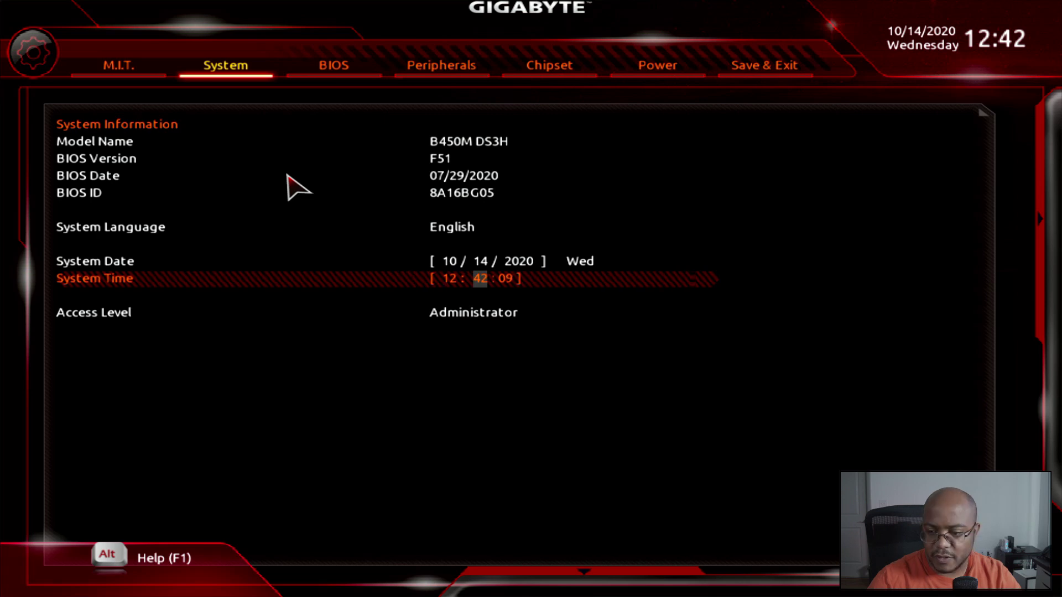
pyautogui.press('-')
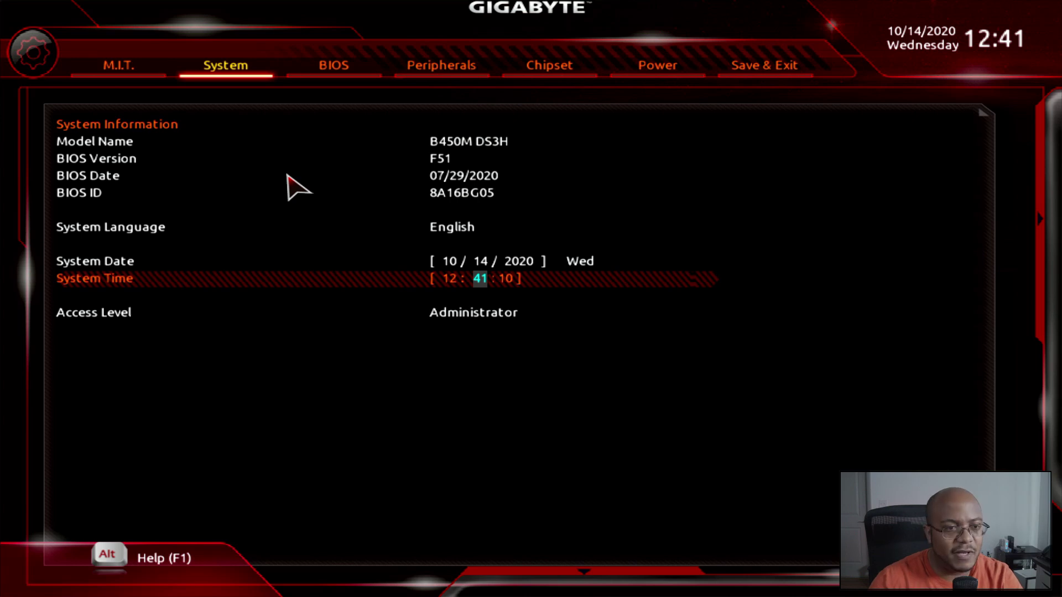
# - On the BIOS boot page, set Boot Option #2 to the WDC WDS500G2B0C-00PXH0 drive
pyautogui.press('Right')
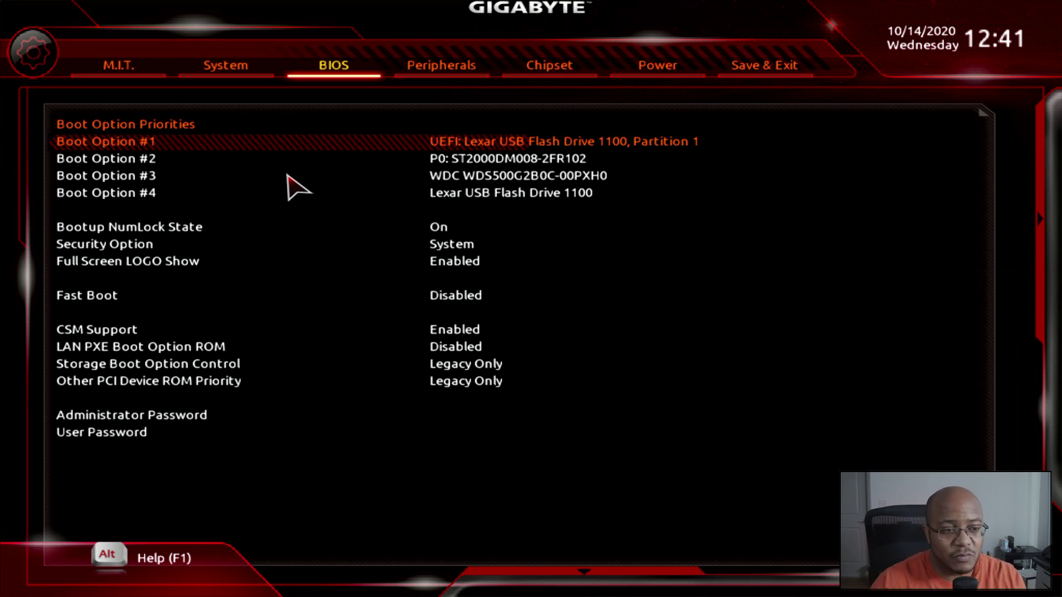
pyautogui.press('Down')
pyautogui.press('Up')
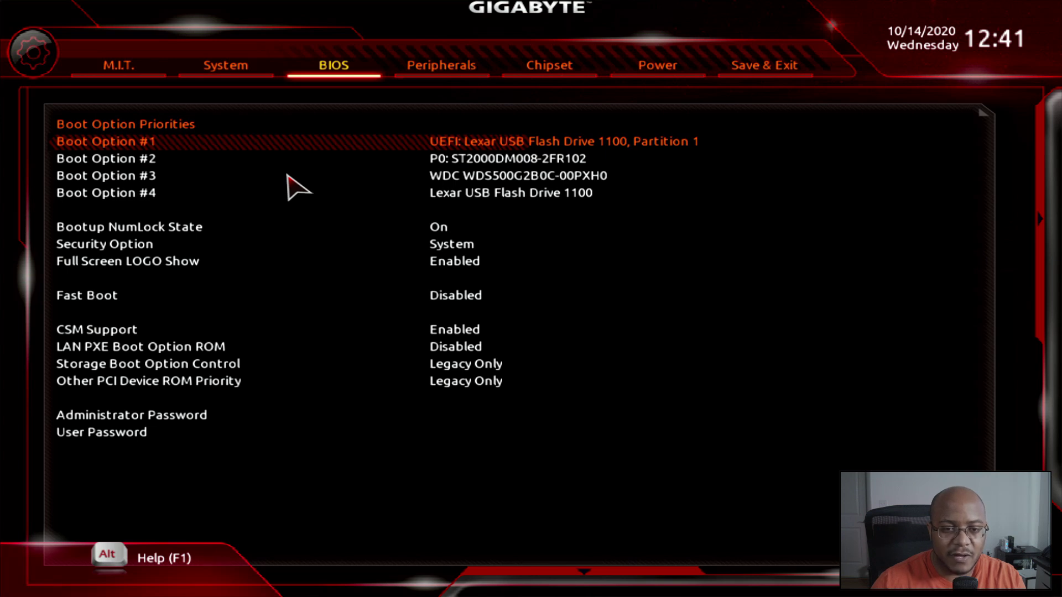
pyautogui.press('Down')
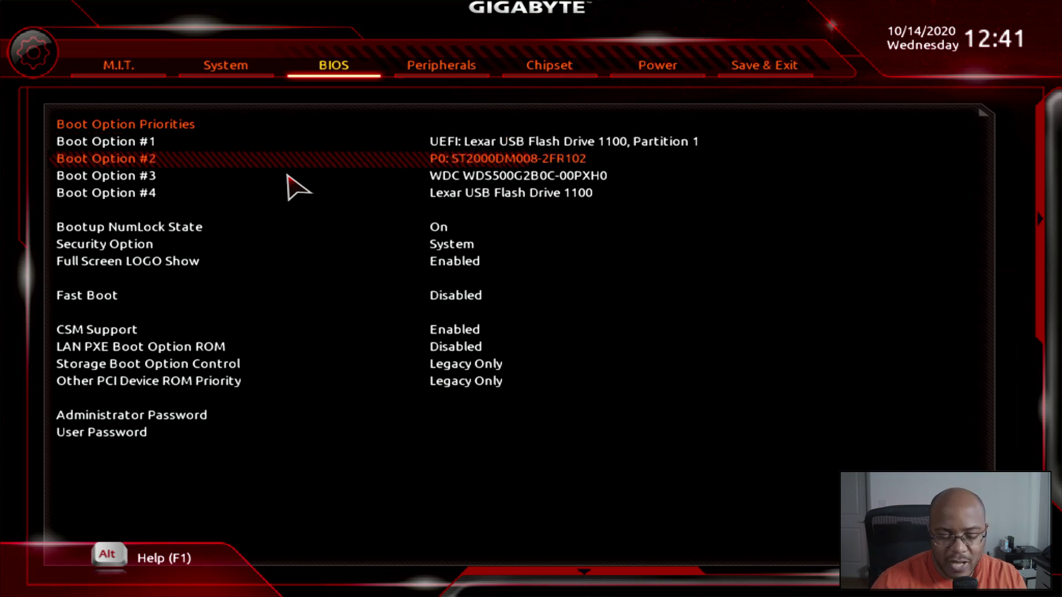
pyautogui.press('Return')
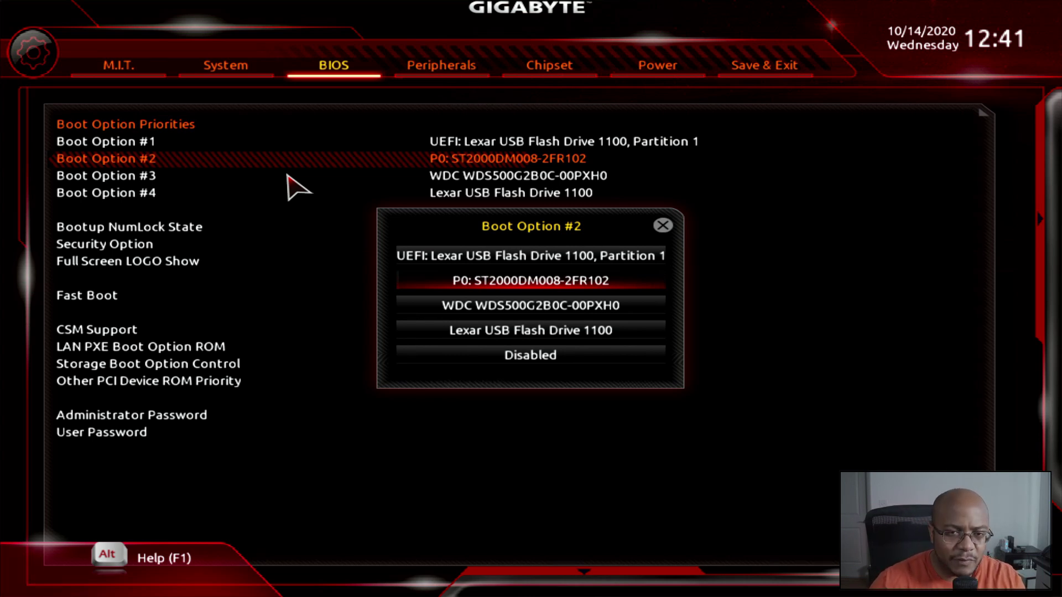
pyautogui.press('Down')
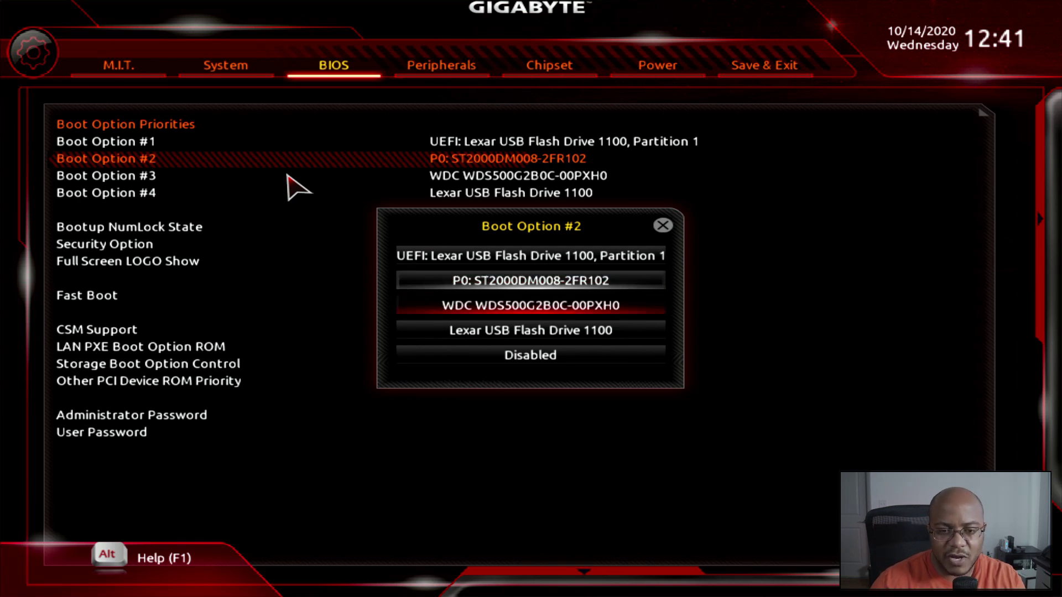
pyautogui.press('Return')
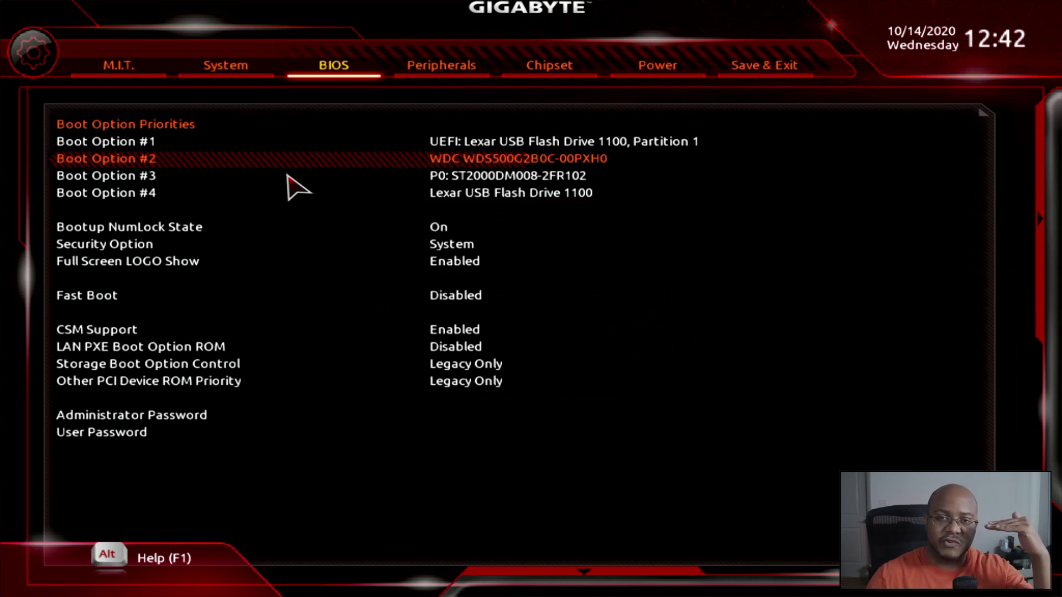
# - Set Boot Option #3 to Disabled, then move down toward Full Screen LOGO Show
pyautogui.press('Down')
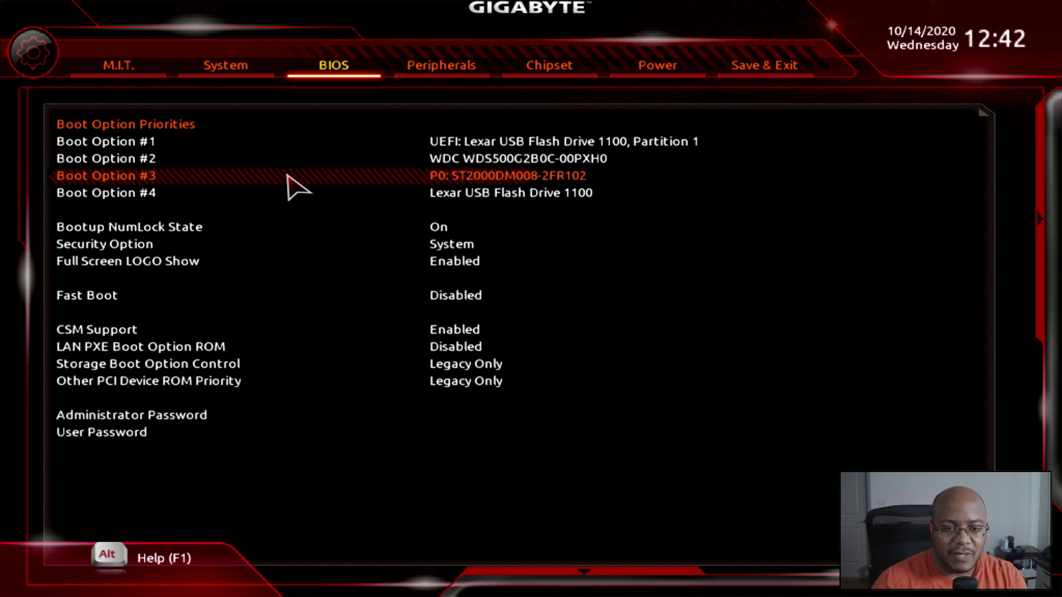
pyautogui.press('Return')
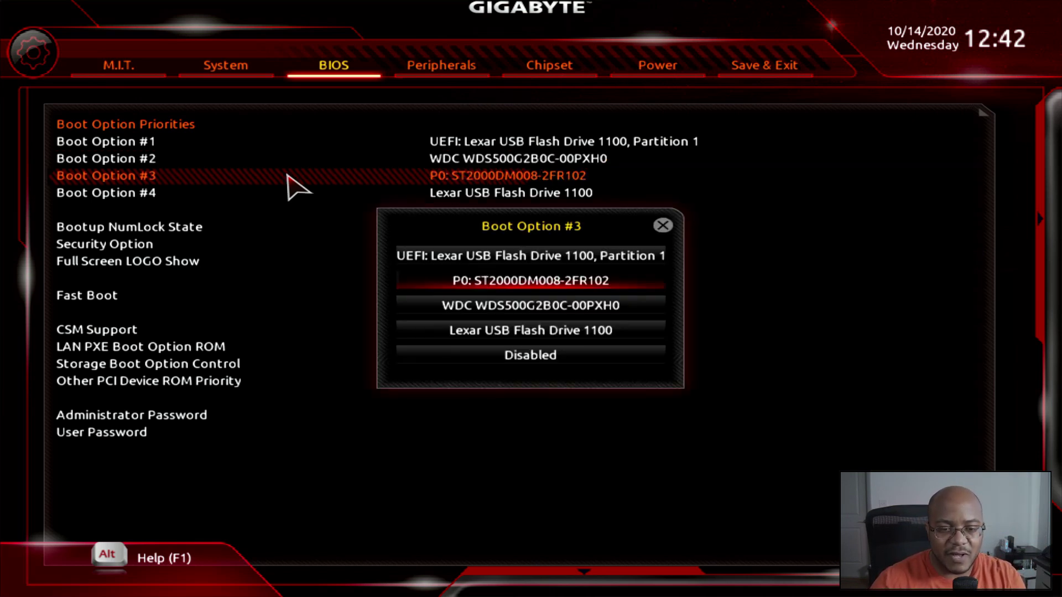
pyautogui.press('Down')
pyautogui.press('Down')
pyautogui.press('Return')
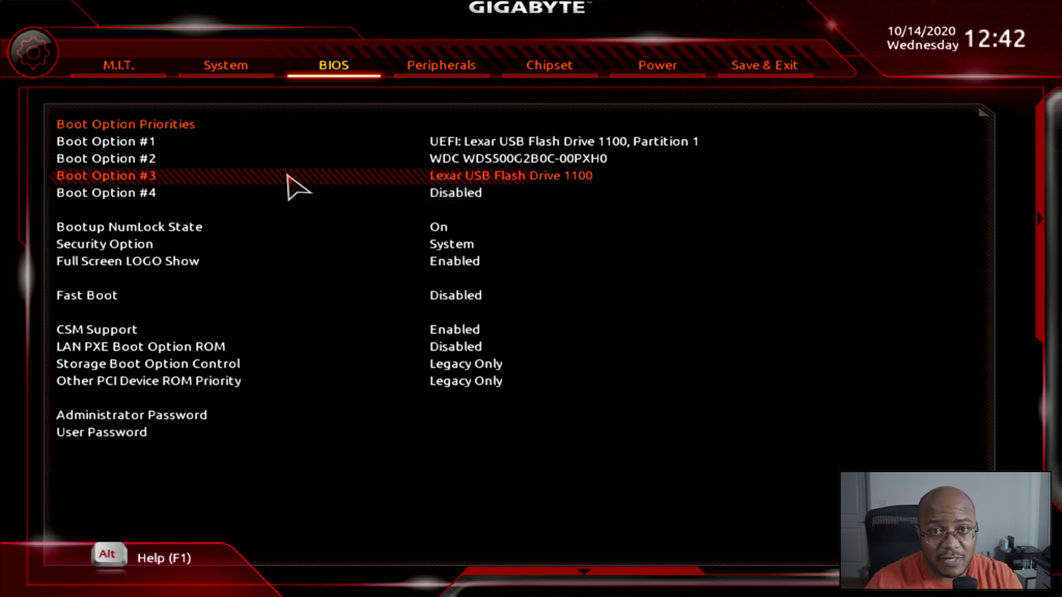
pyautogui.press('Return')
pyautogui.press('Down')
pyautogui.press('Return')
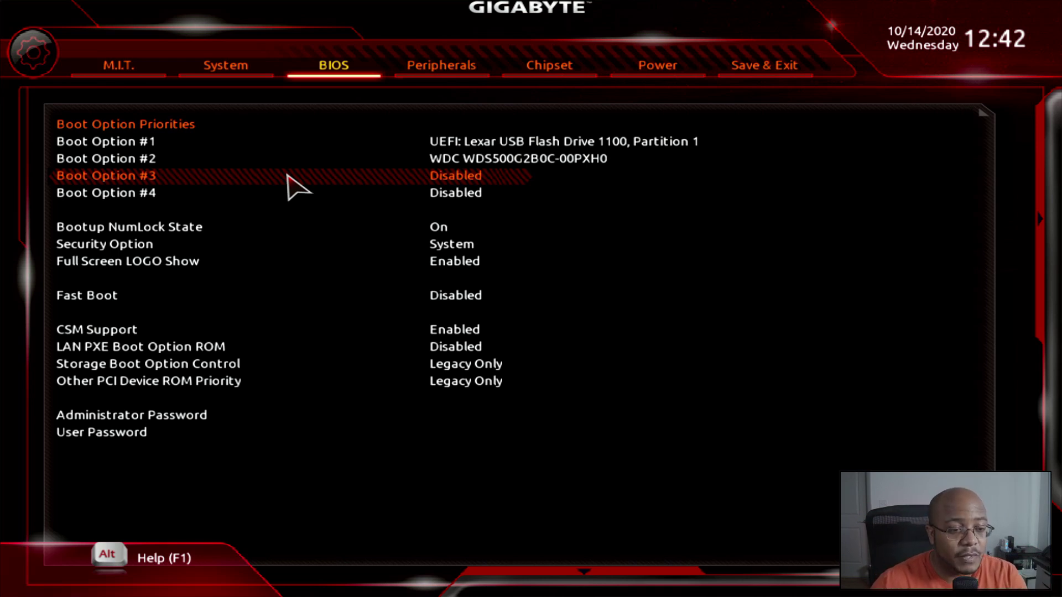
pyautogui.press('Down')
pyautogui.press('Down')
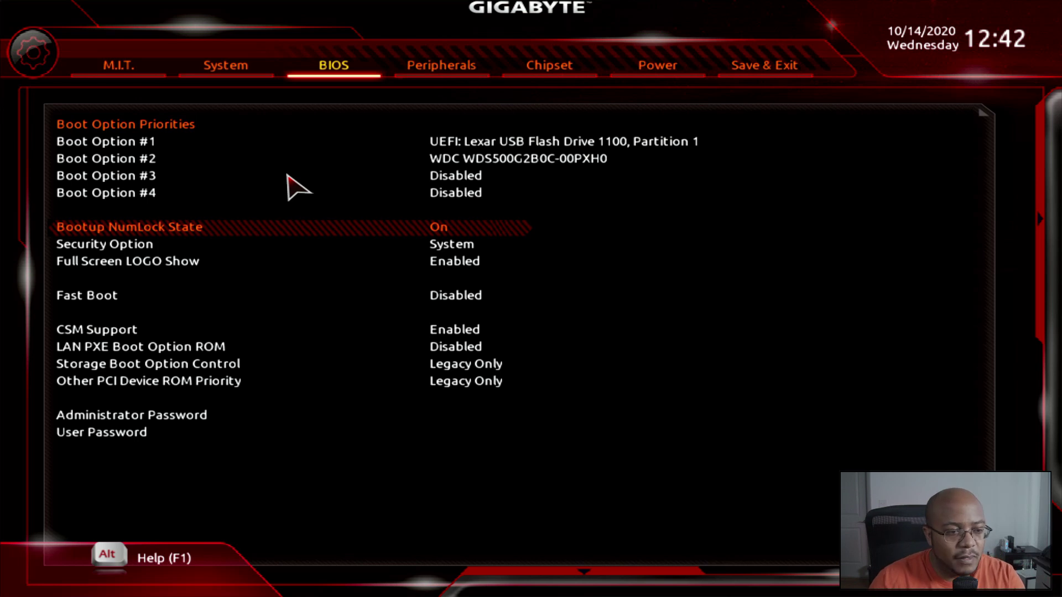
pyautogui.press('Down')
pyautogui.press('Down')
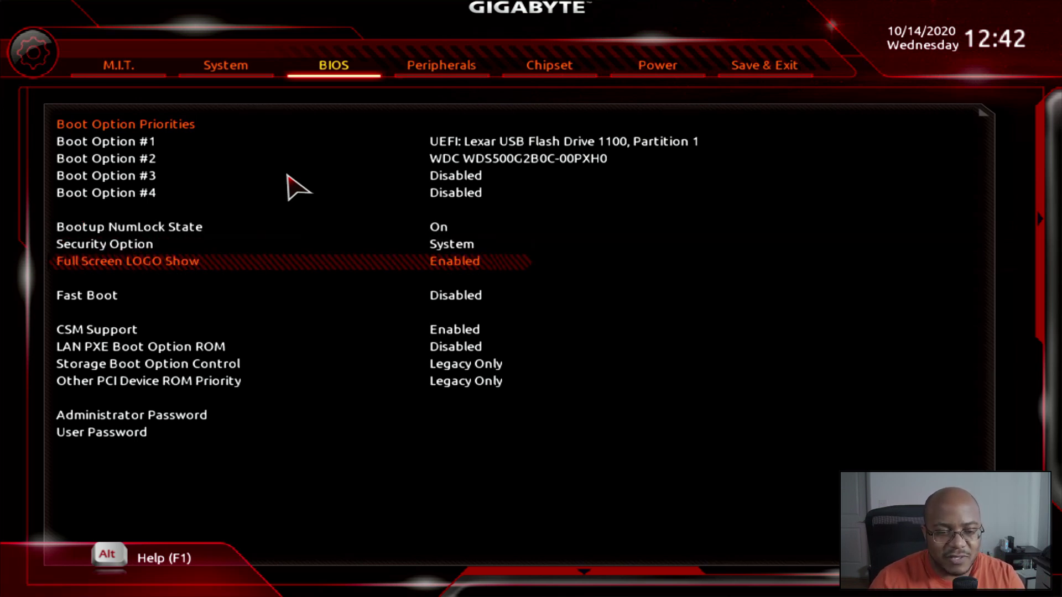
pyautogui.press('Down')
pyautogui.press('Return')
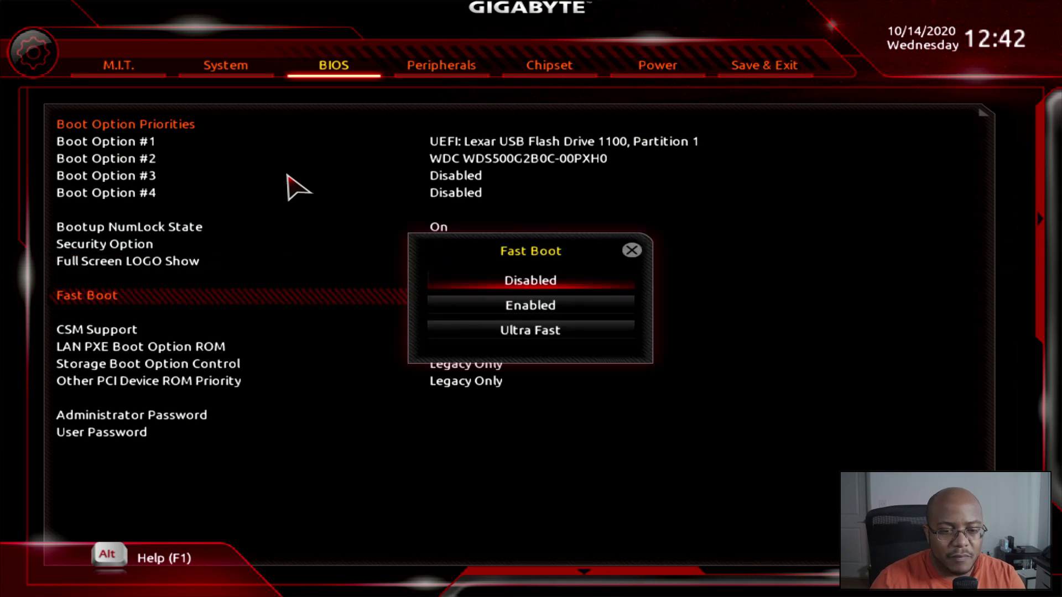
pyautogui.press('Down')
pyautogui.press('Down')
pyautogui.press('Return')
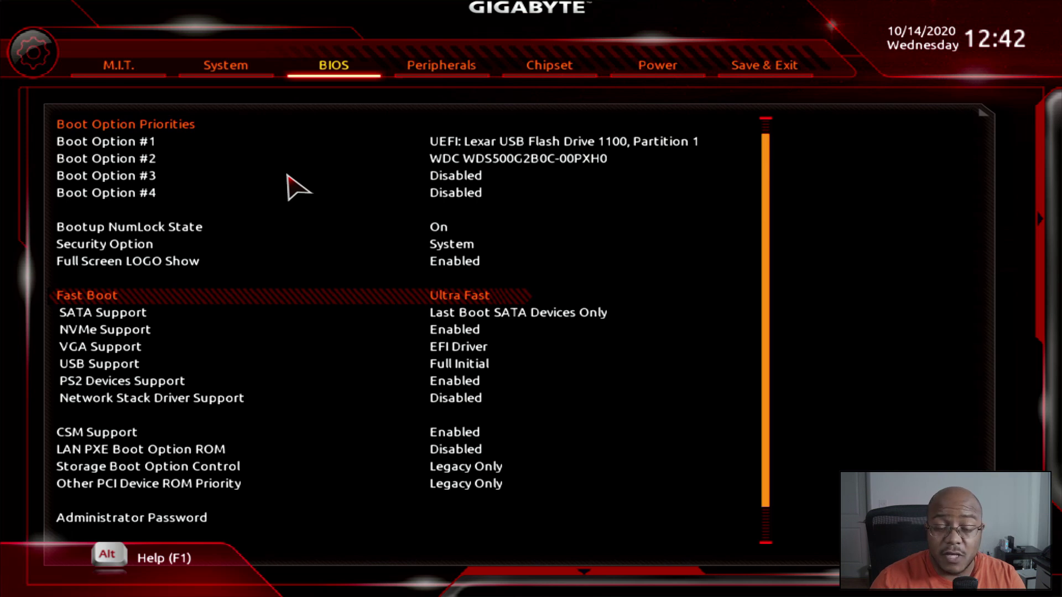
pyautogui.press('Down')
pyautogui.press('Down')
pyautogui.press('Down')
pyautogui.press('Down')
pyautogui.press('Down')
pyautogui.press('Down')
pyautogui.press('Down')
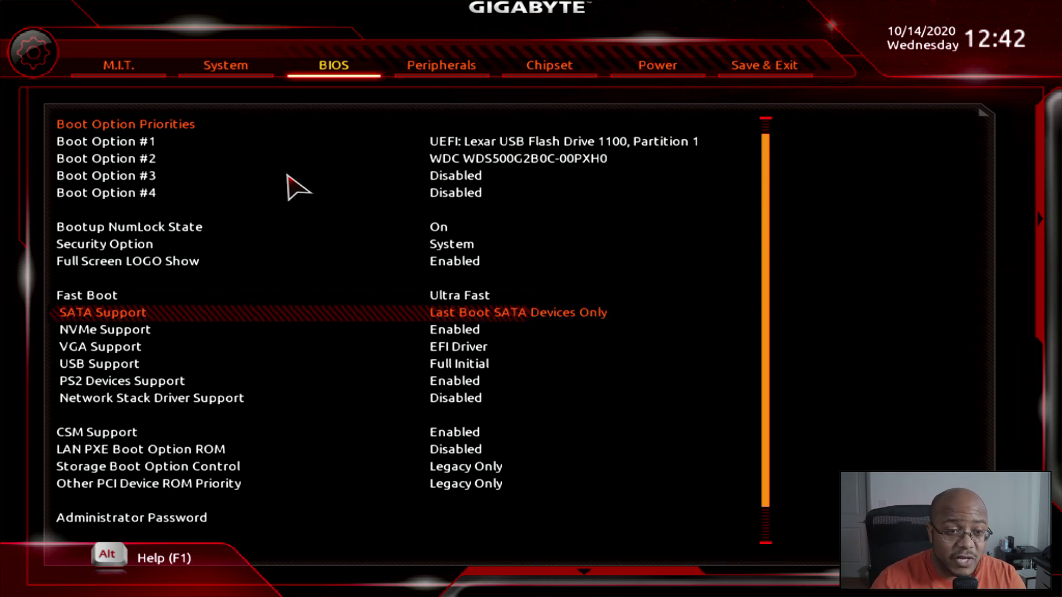
pyautogui.press('Down')
pyautogui.press('Down')
pyautogui.press('Down')
pyautogui.press('Down')
pyautogui.press('Down')
pyautogui.press('Down')
pyautogui.press('Down')
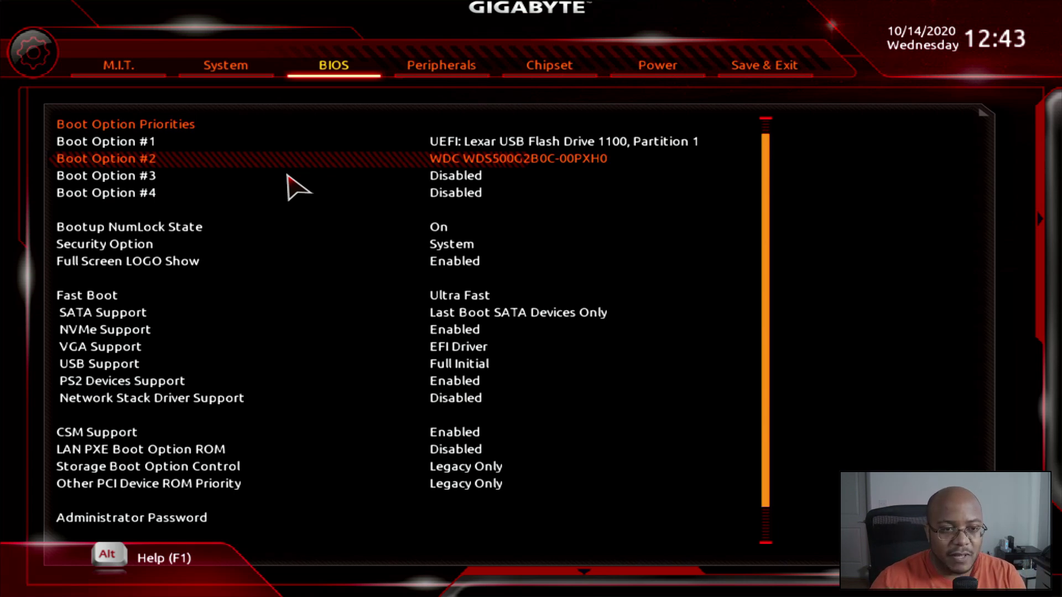
# - On the Peripherals page, set Initial Display Output to IGD Video
pyautogui.press('Right')
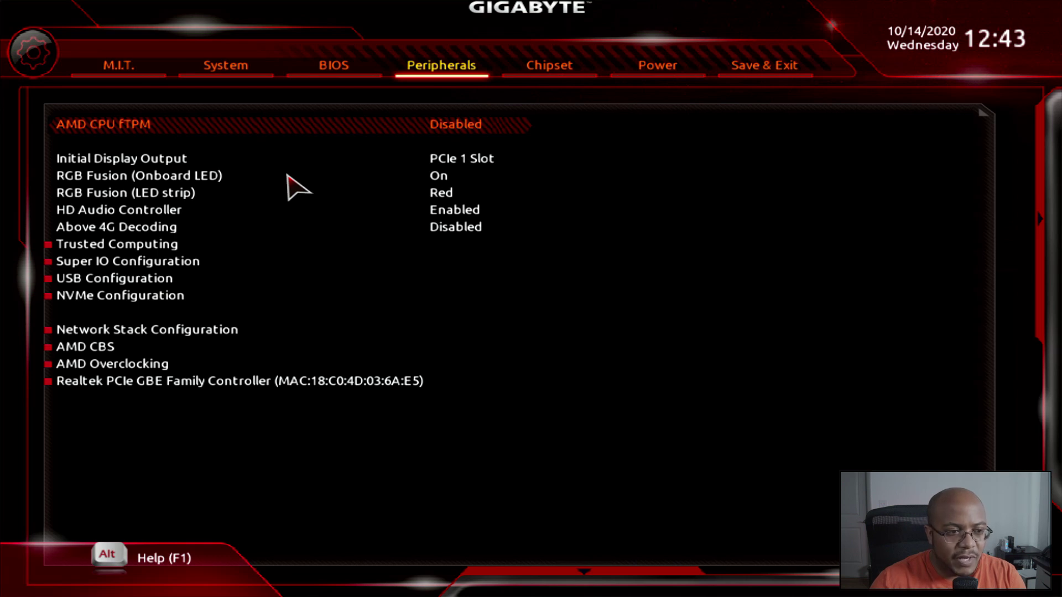
pyautogui.press('Down')
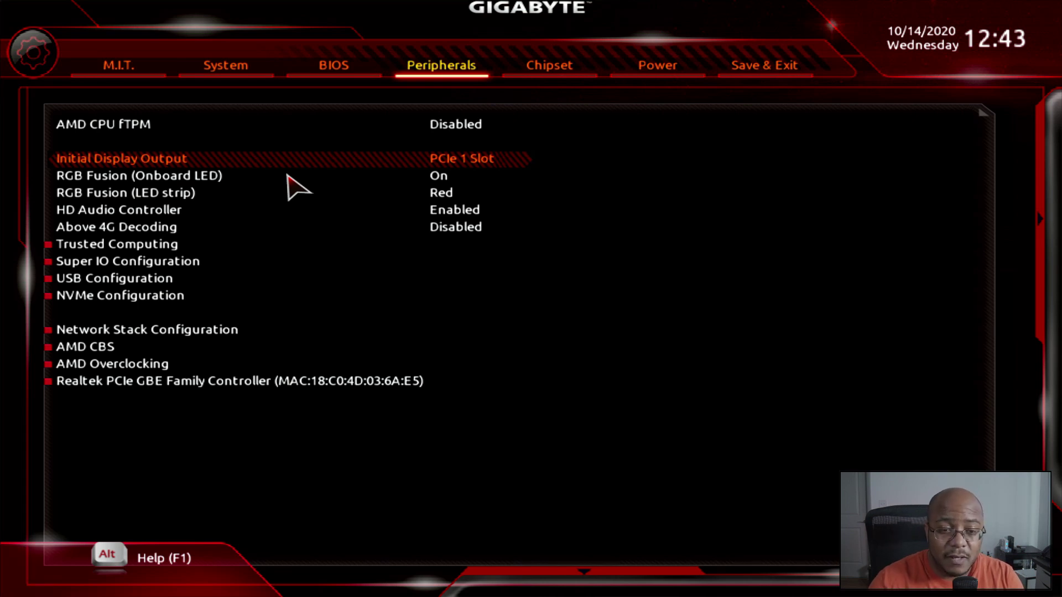
pyautogui.press('Return')
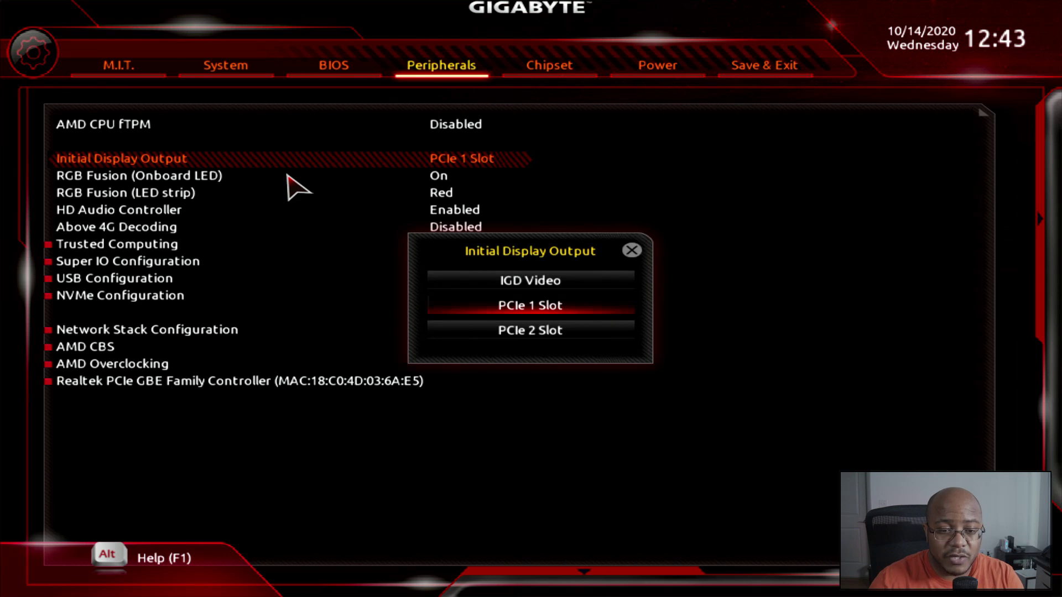
pyautogui.press('Up')
pyautogui.press('Return')
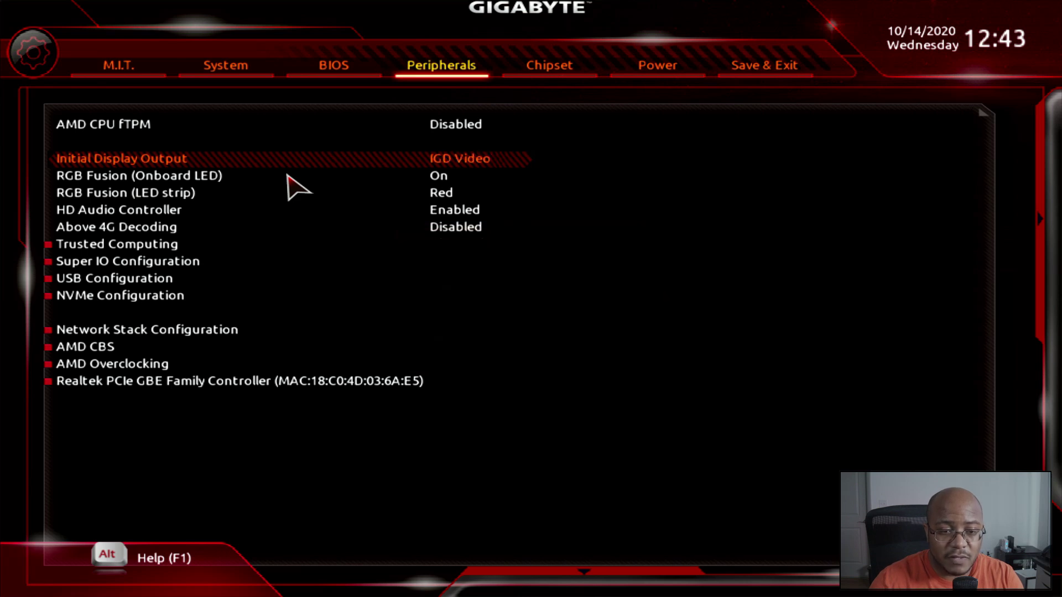
# - Turn RGB Fusion (Onboard LED) Off and leave the LED strip colour at Red
pyautogui.press('Down')
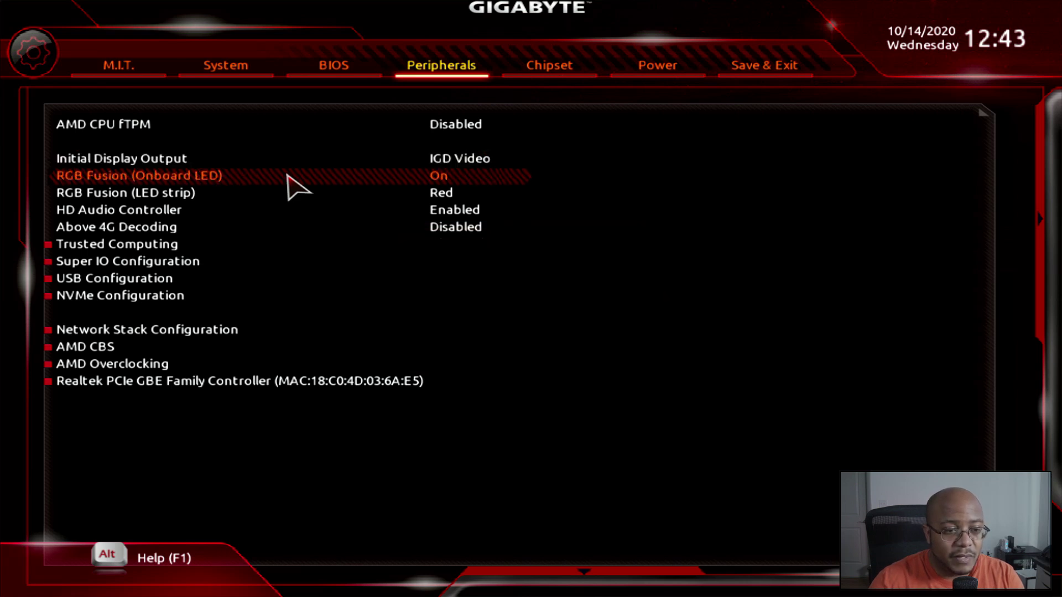
pyautogui.press('Return')
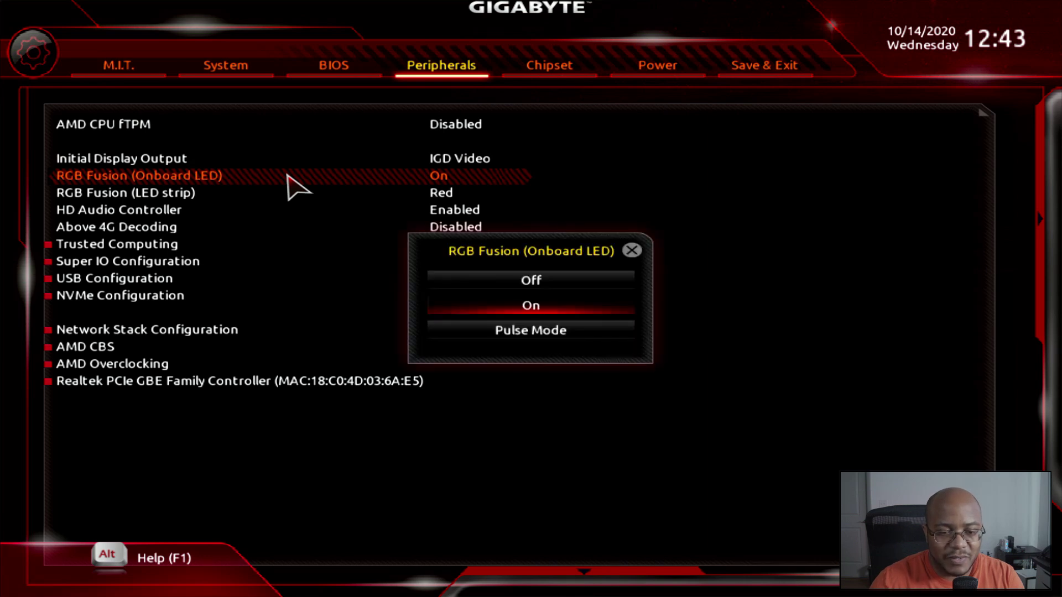
pyautogui.press('Up')
pyautogui.press('Return')
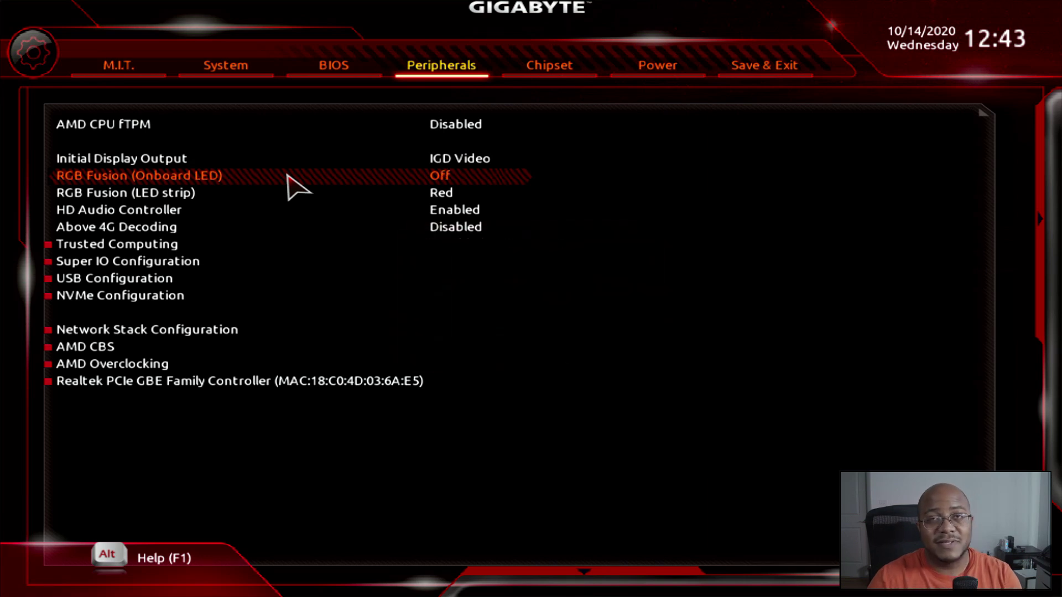
pyautogui.press('Down')
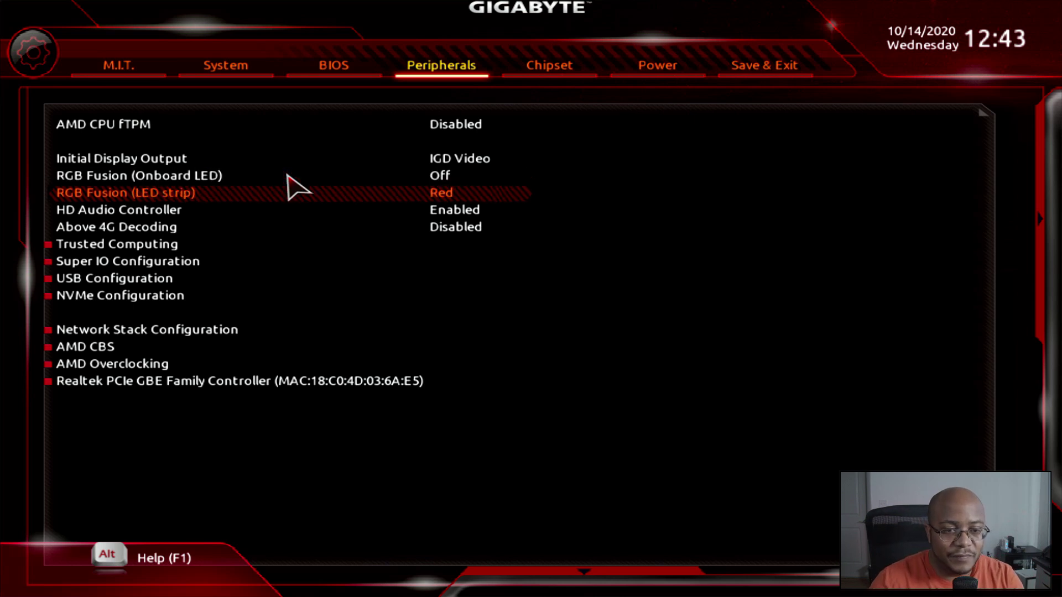
pyautogui.press('Return')
pyautogui.press('Return')
pyautogui.press('Down')
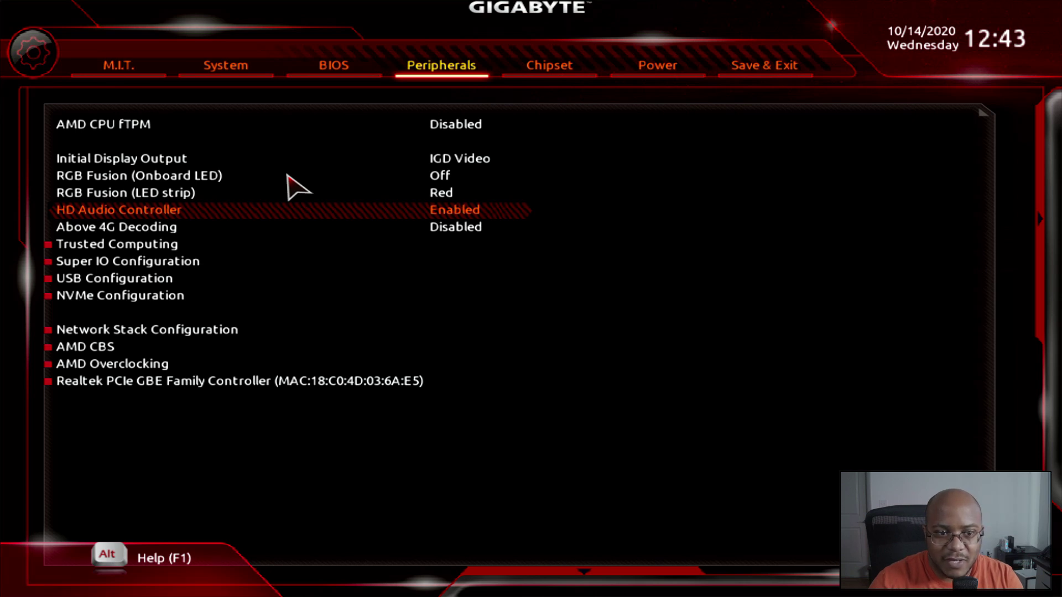
# - Set Above 4G Decoding to Enabled
pyautogui.press('Down')
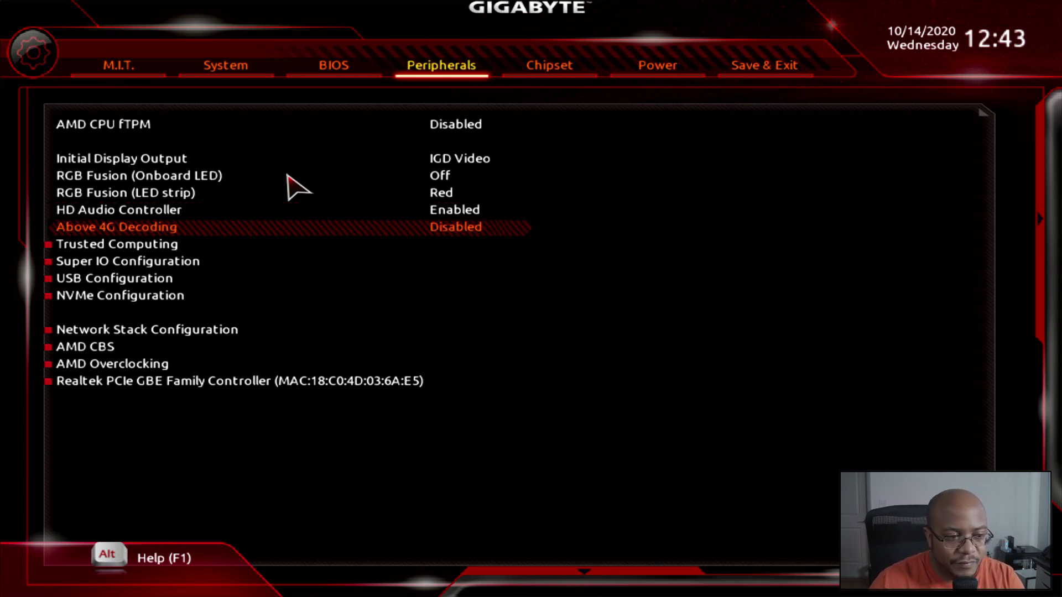
pyautogui.press('Return')
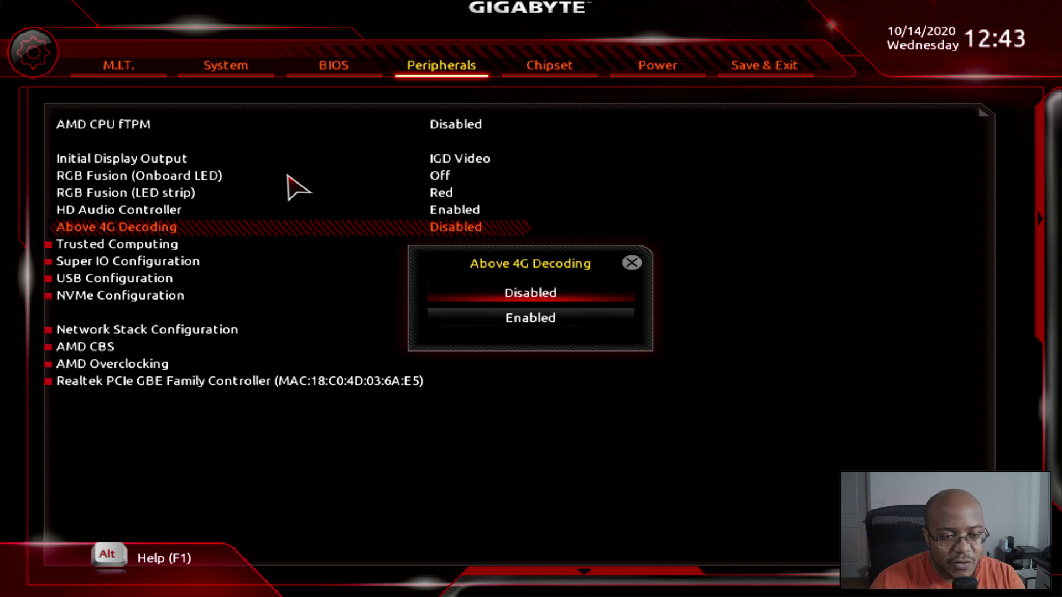
pyautogui.press('Down')
pyautogui.press('Return')
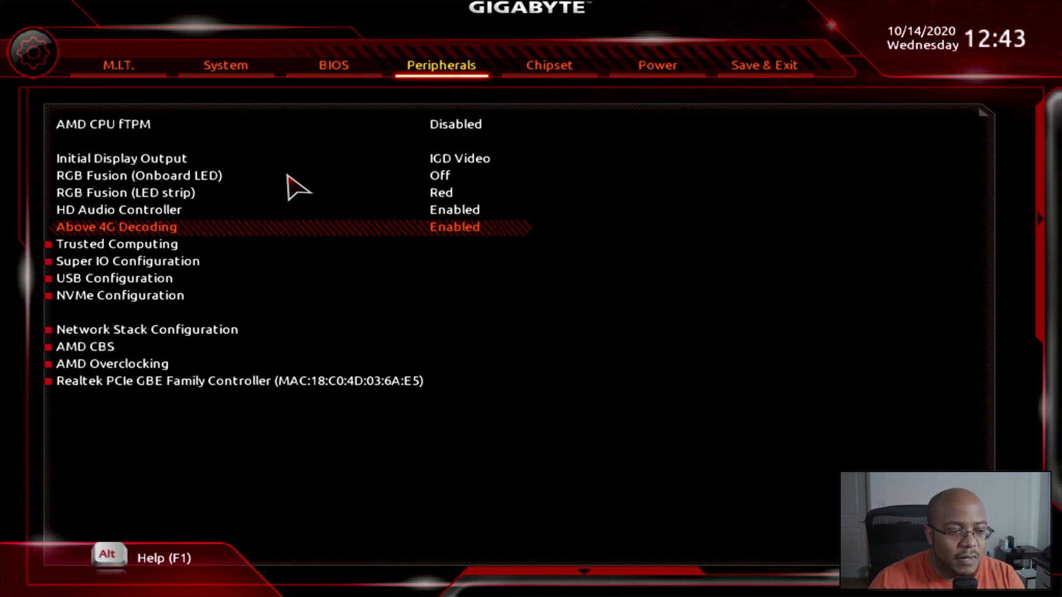
# - Glance at Trusted Computing and Super IO Configuration, then open USB Configuration
pyautogui.press('Down')
pyautogui.press('Return')
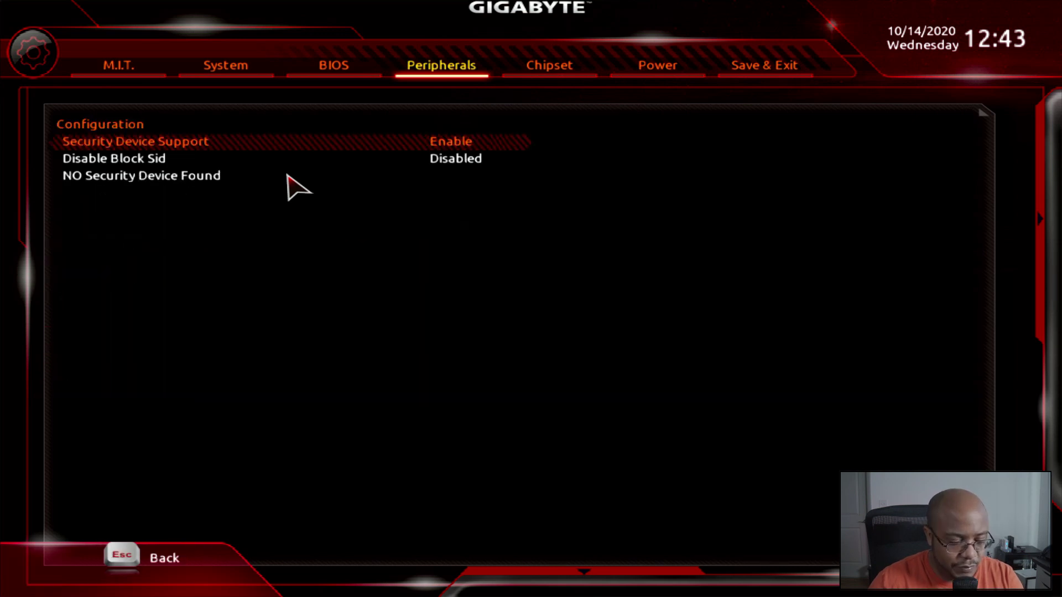
pyautogui.press('Escape')
pyautogui.press('Down')
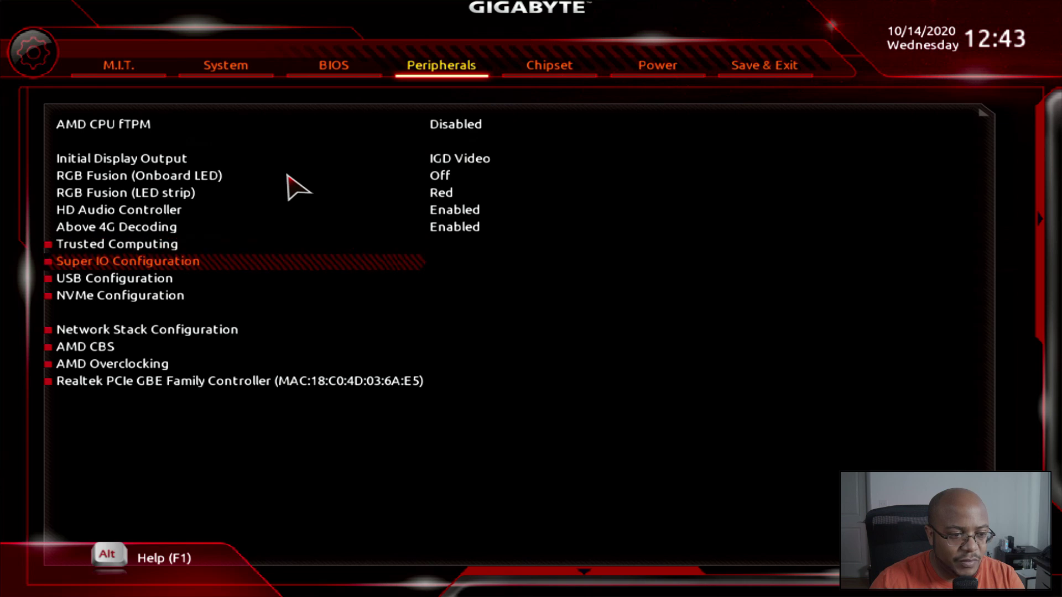
pyautogui.press('Return')
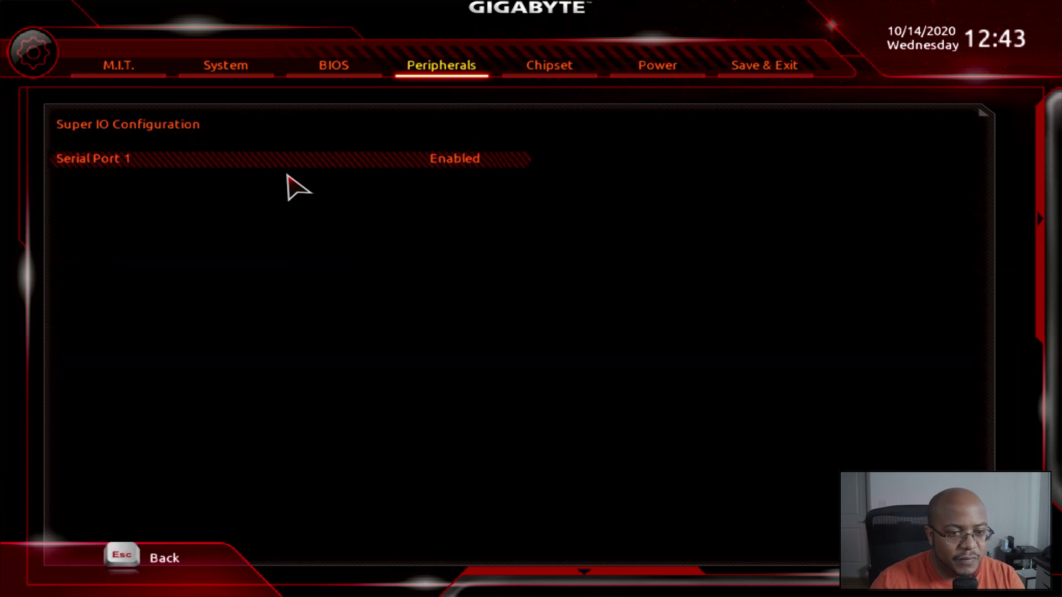
pyautogui.press('Escape')
pyautogui.press('Down')
pyautogui.press('Return')
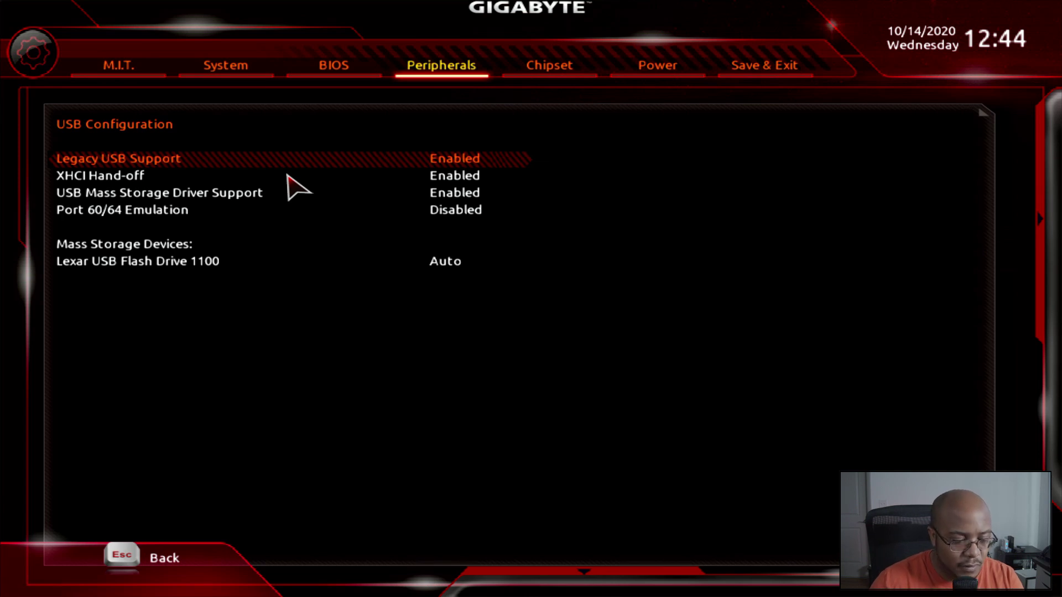
# - Check the NVMe Configuration drive details and the Network Stack Configuration page
pyautogui.press('Escape')
pyautogui.press('Down')
pyautogui.press('Return')
pyautogui.press('Return')
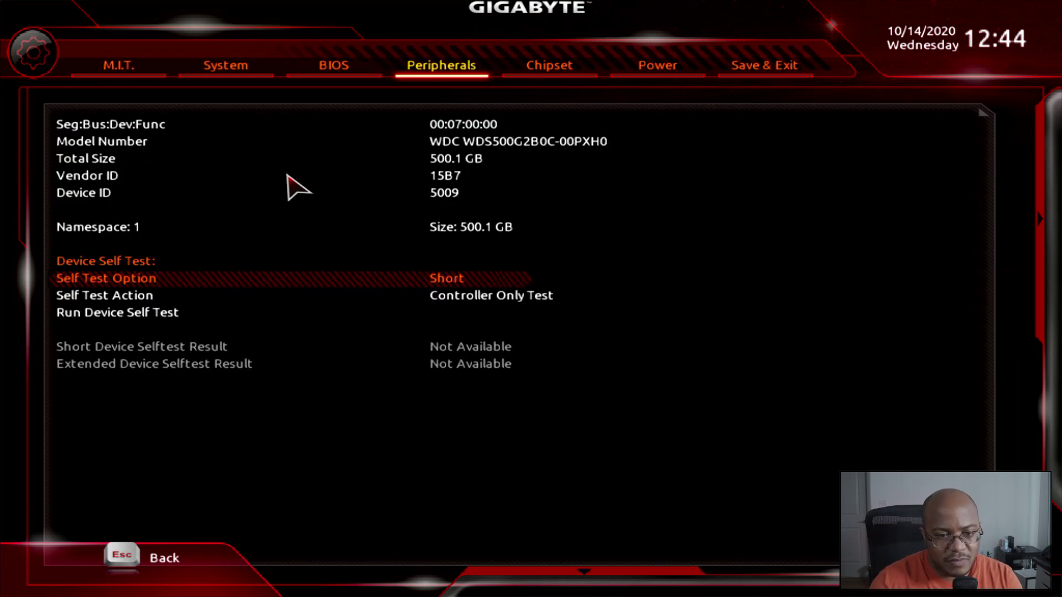
pyautogui.press('Escape')
pyautogui.press('Escape')
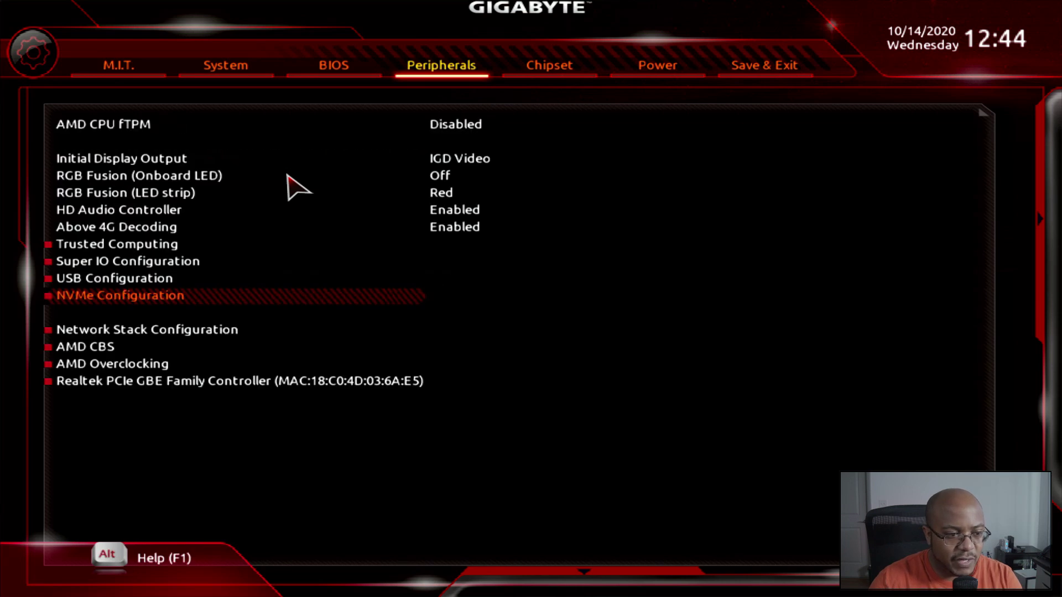
pyautogui.press('Down')
# - View AMD CBS, then back out of the AMD Overclocking warning without accepting
pyautogui.press('Down')
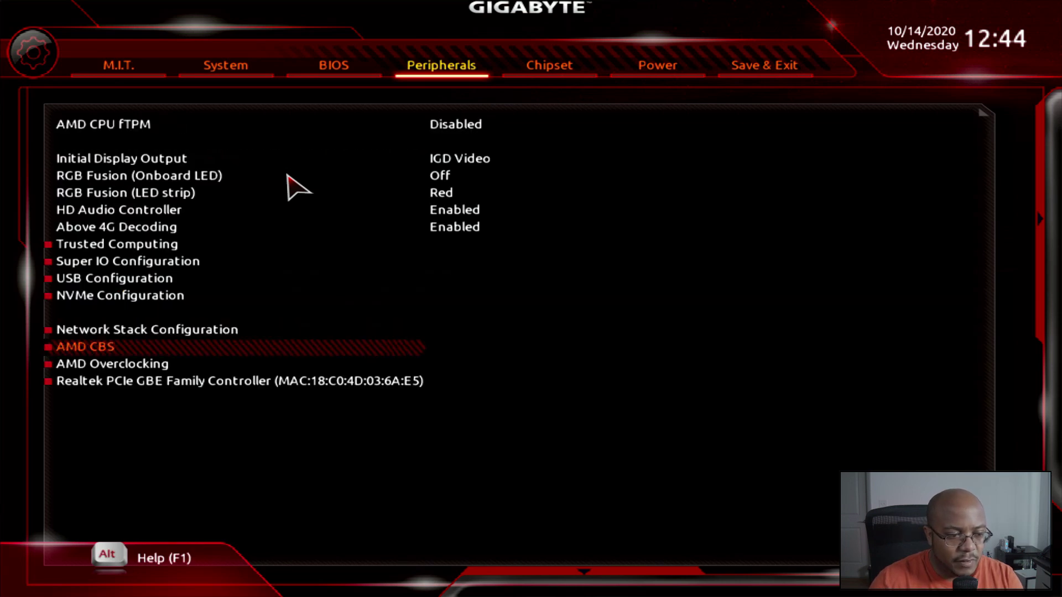
pyautogui.press('Up')
pyautogui.press('Return')
pyautogui.press('Escape')
pyautogui.press('Down')
pyautogui.press('Return')
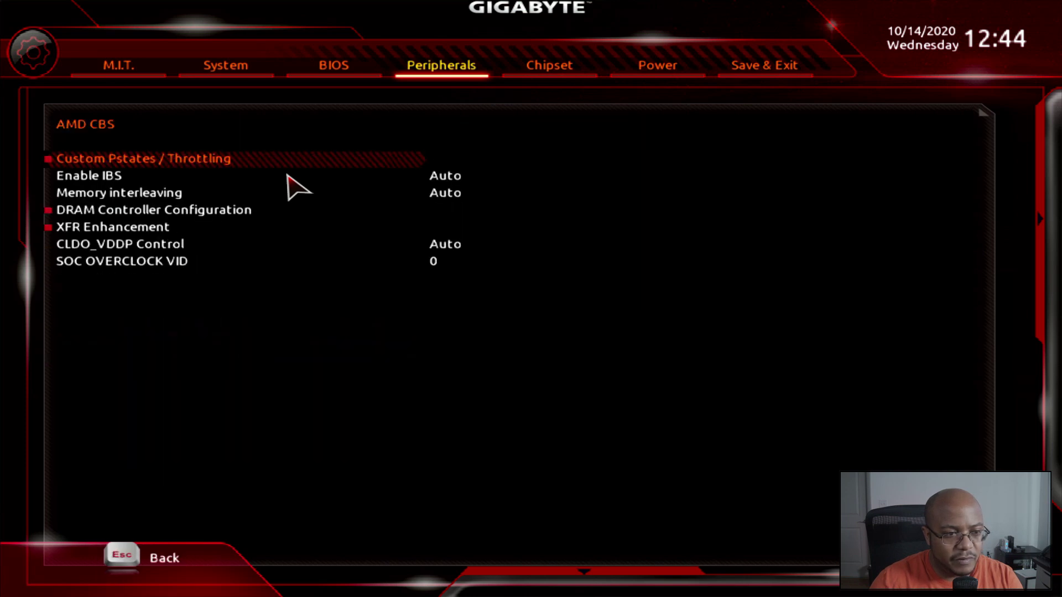
pyautogui.press('Escape')
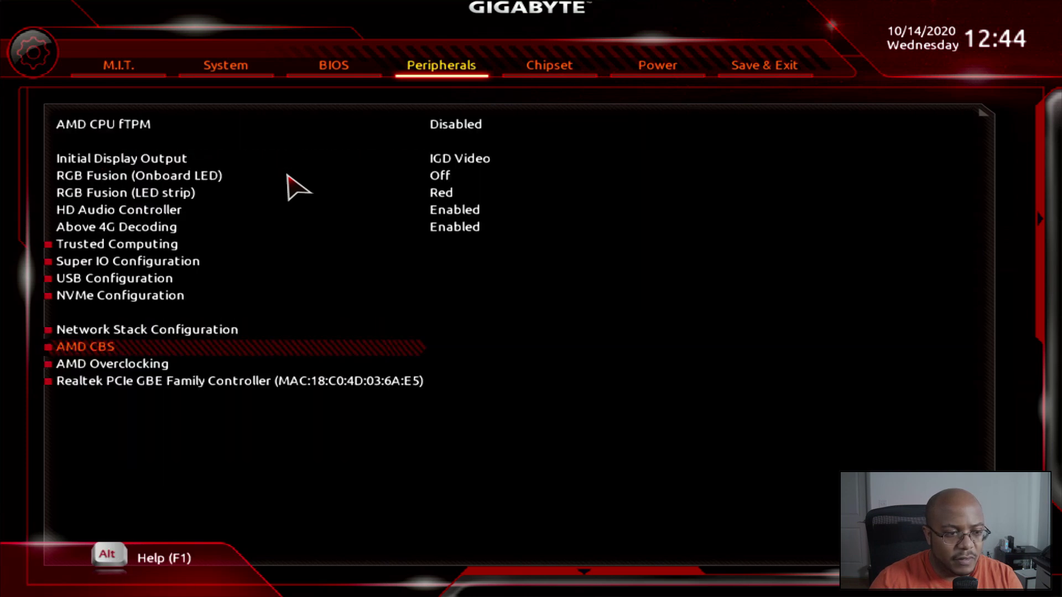
pyautogui.press('Down')
pyautogui.press('Return')
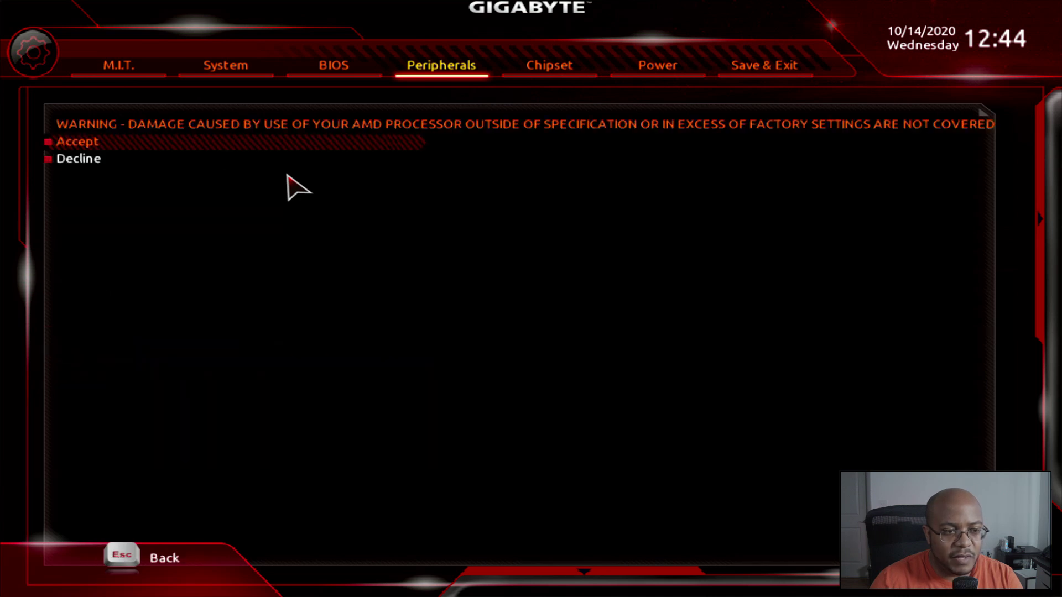
pyautogui.press('Escape')
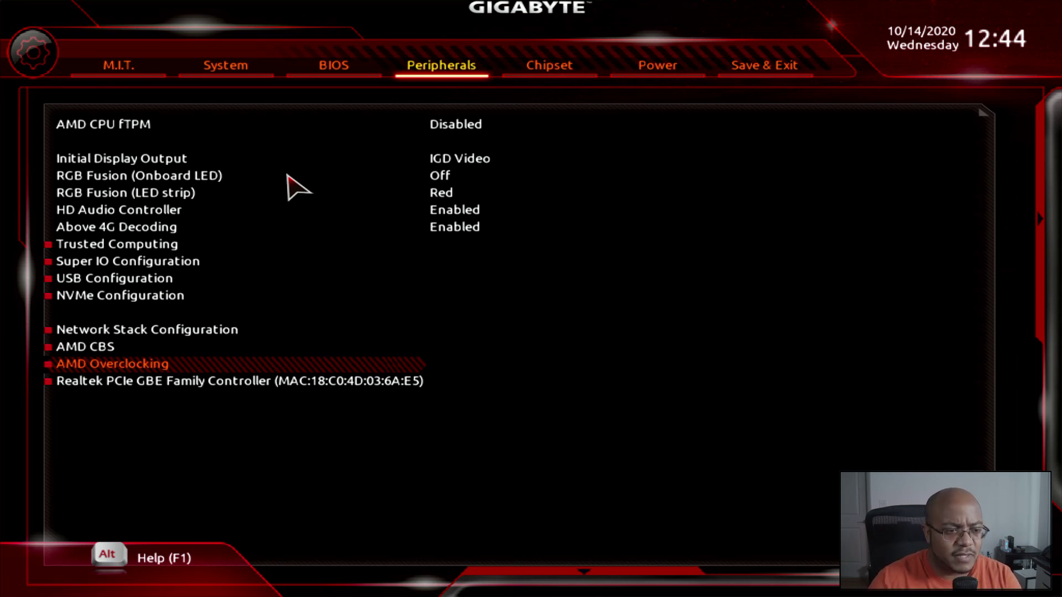
# - Review the Chipset page's Integrated Graphics, SATA Mode, NVMe RAID and SATA port settings before reaching Power
pyautogui.press('Right')
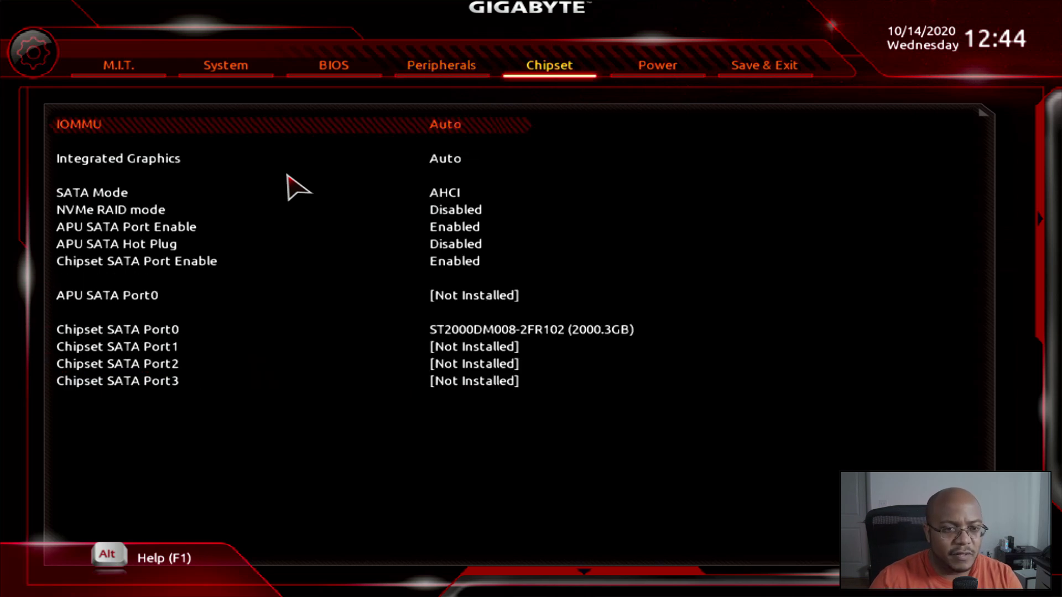
pyautogui.press('Down')
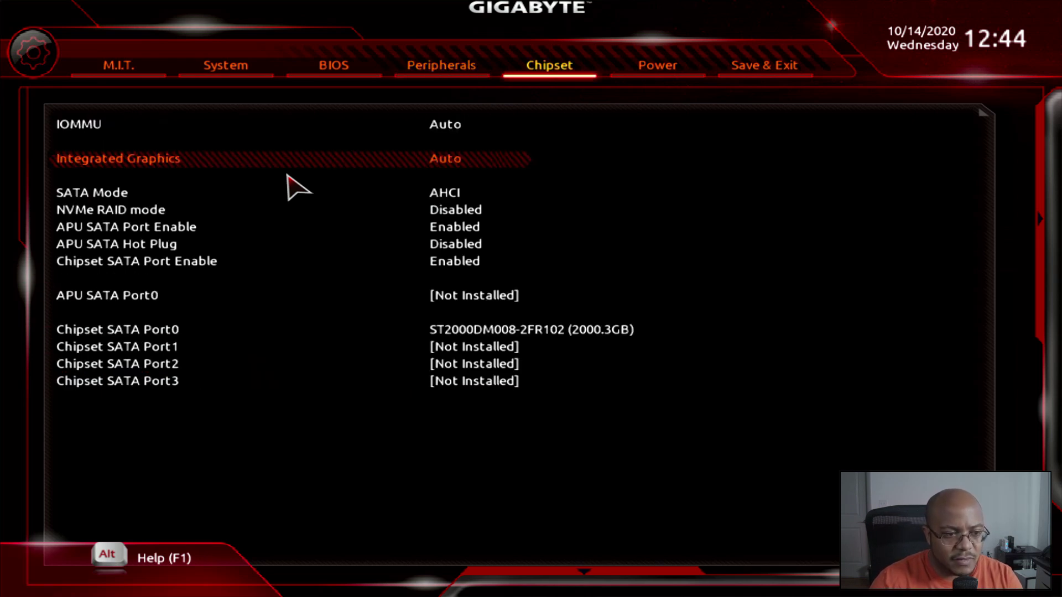
pyautogui.press('Down')
pyautogui.press('Down')
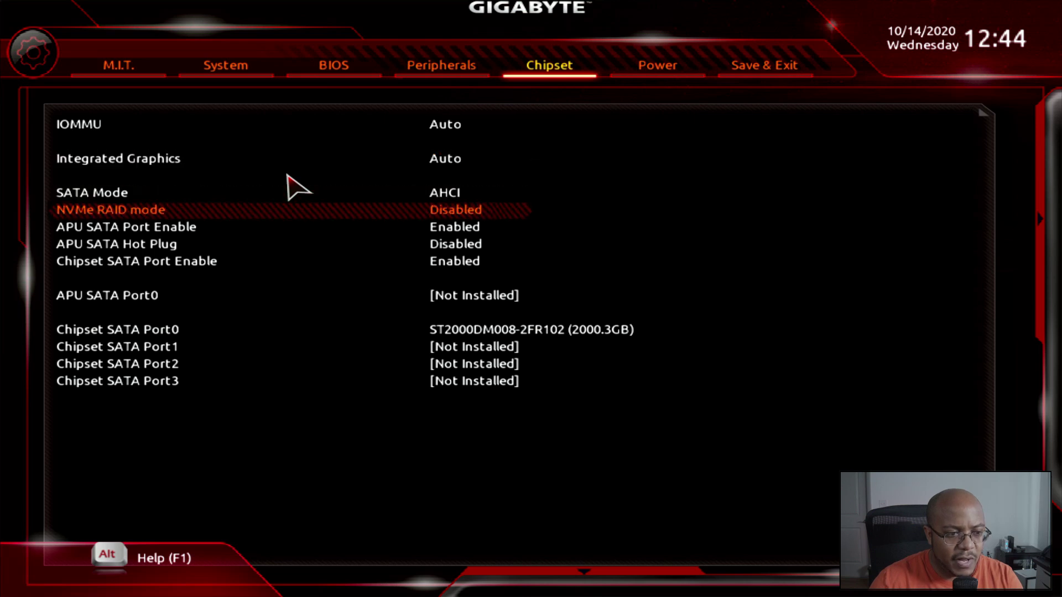
pyautogui.press('Down')
pyautogui.press('Down')
pyautogui.press('Down')
pyautogui.press('Down')
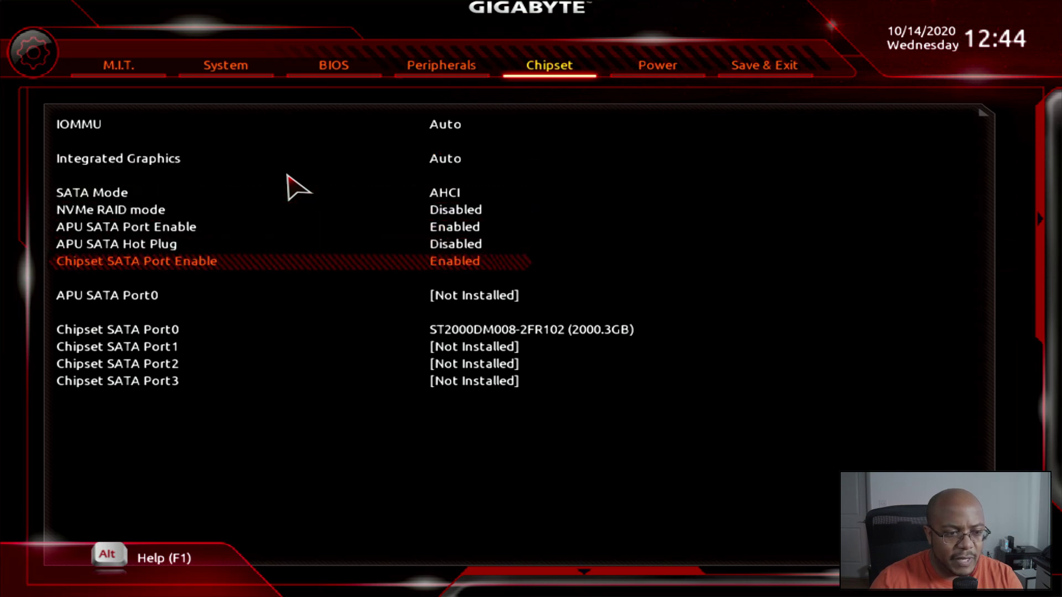
pyautogui.press('Down')
pyautogui.press('Down')
pyautogui.press('Down')
pyautogui.press('Down')
pyautogui.press('Down')
pyautogui.press('Down')
pyautogui.press('Down')
pyautogui.press('Down')
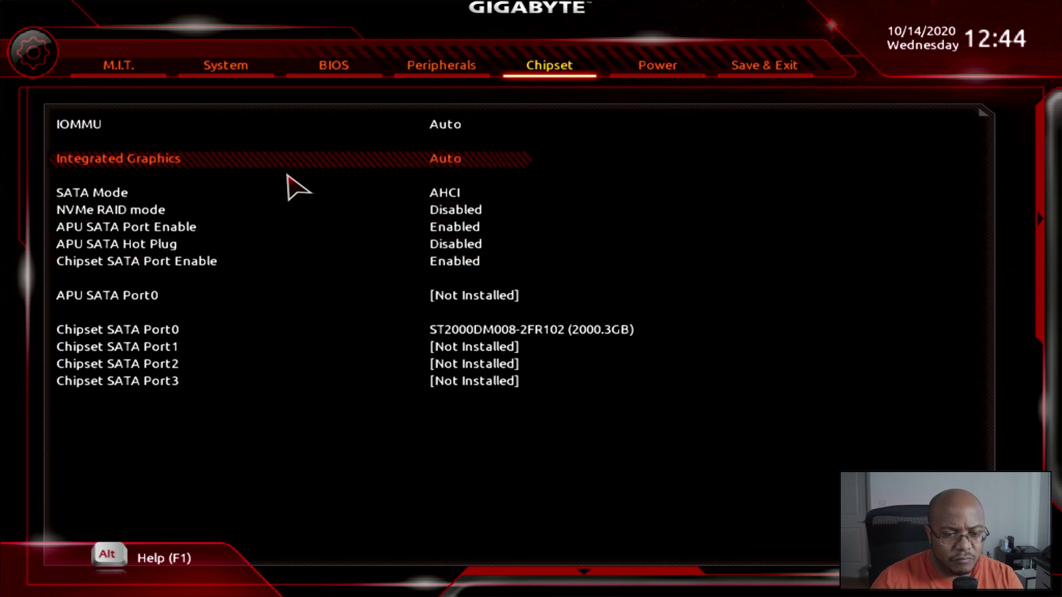
pyautogui.press('Right')
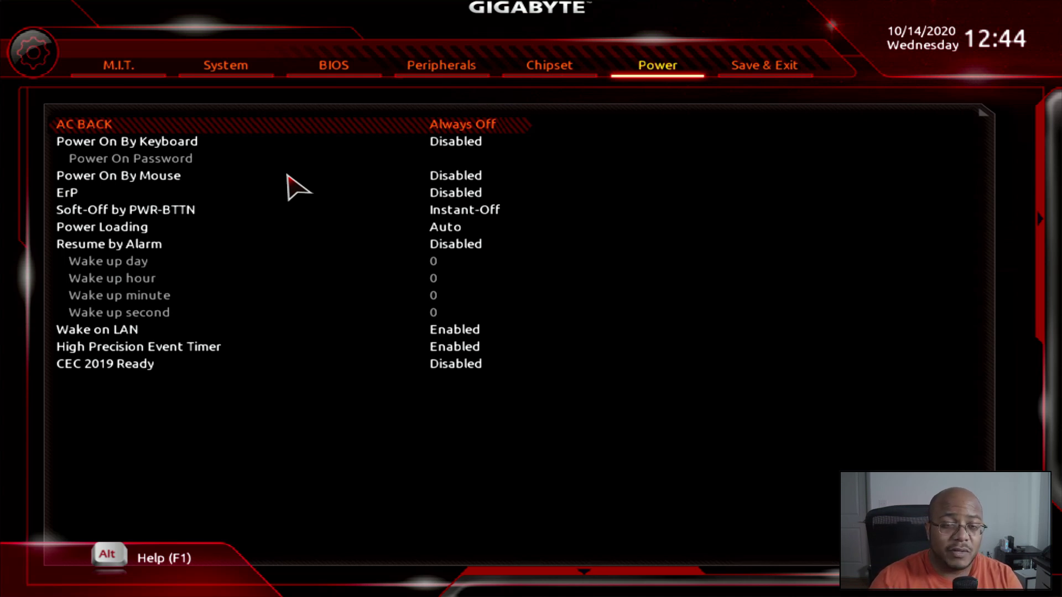
# - Change AC BACK from Always Off to Always On, then proceed to the Save & Exit page
pyautogui.press('Return')
pyautogui.press('Up')
pyautogui.press('Return')
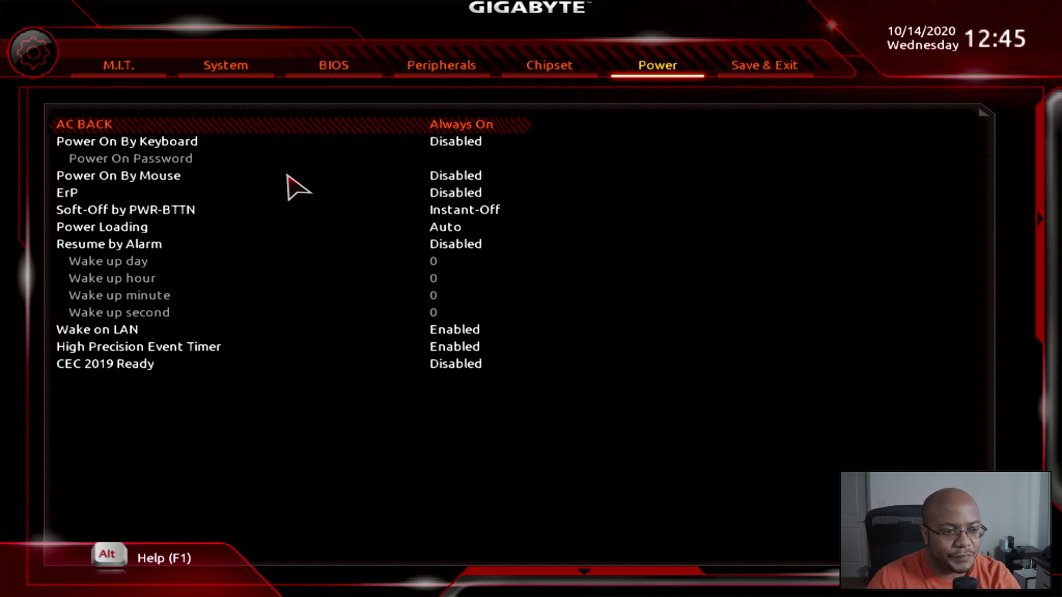
pyautogui.press('Down')
pyautogui.press('Down')
pyautogui.press('Down')
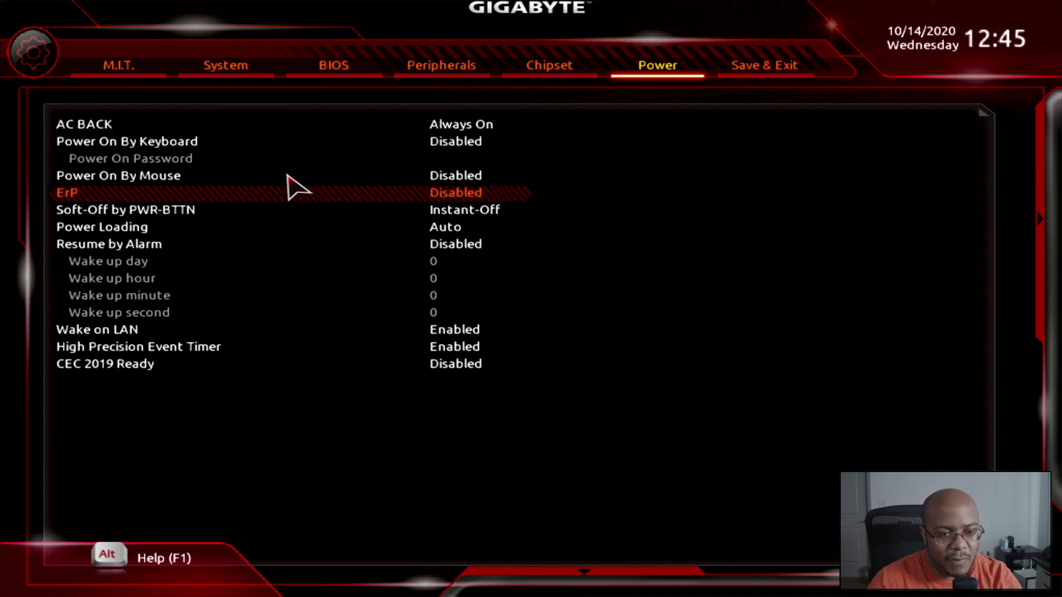
pyautogui.press('Down')
pyautogui.press('Down')
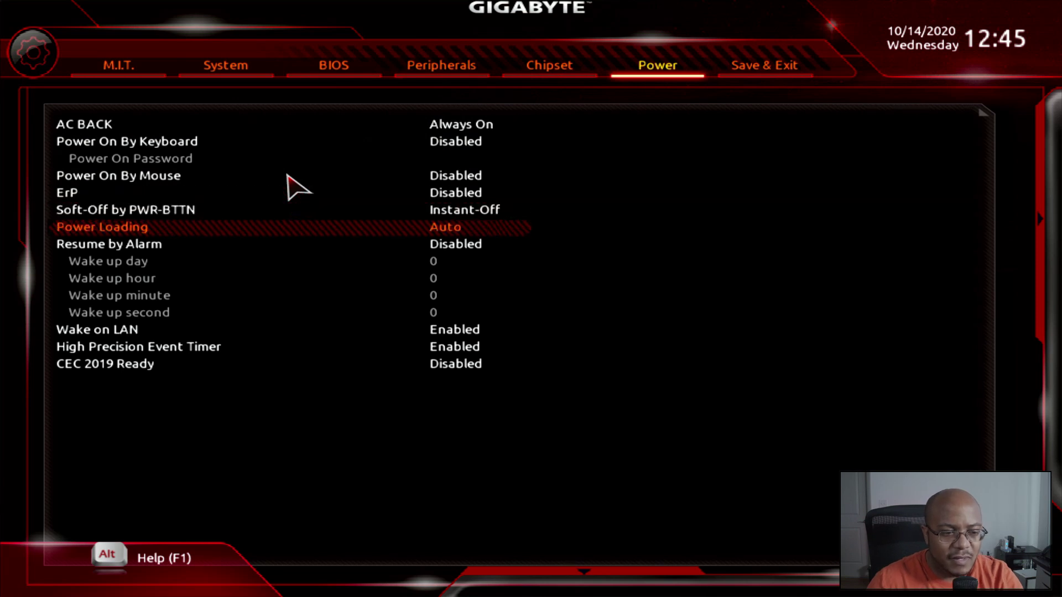
pyautogui.press('Right')
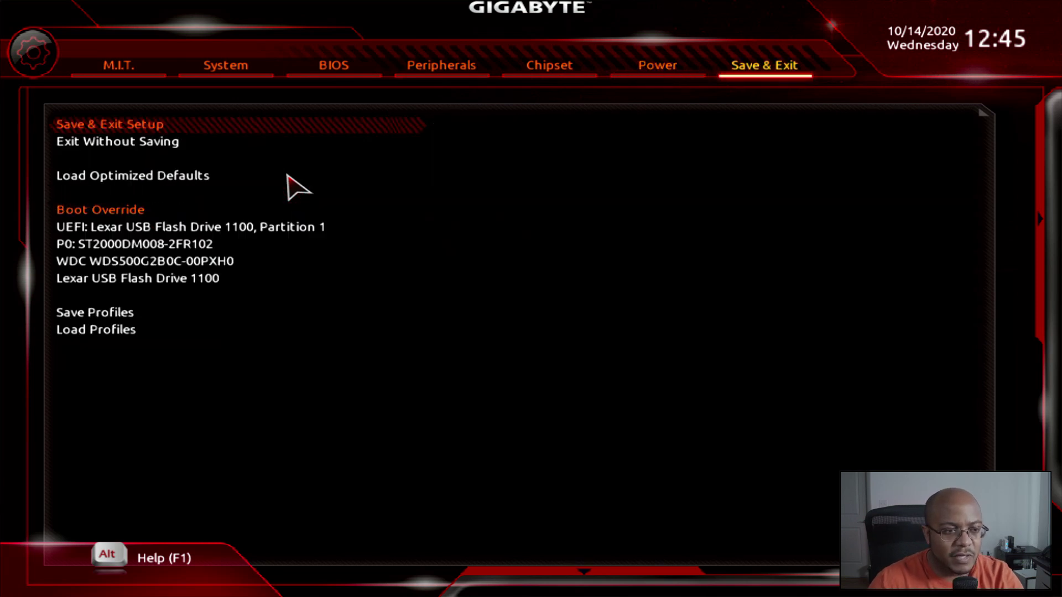
# - Choose Save & Exit Setup to save the BIOS changes and reboot into the USB installer
pyautogui.press('Down')
pyautogui.press('Up')
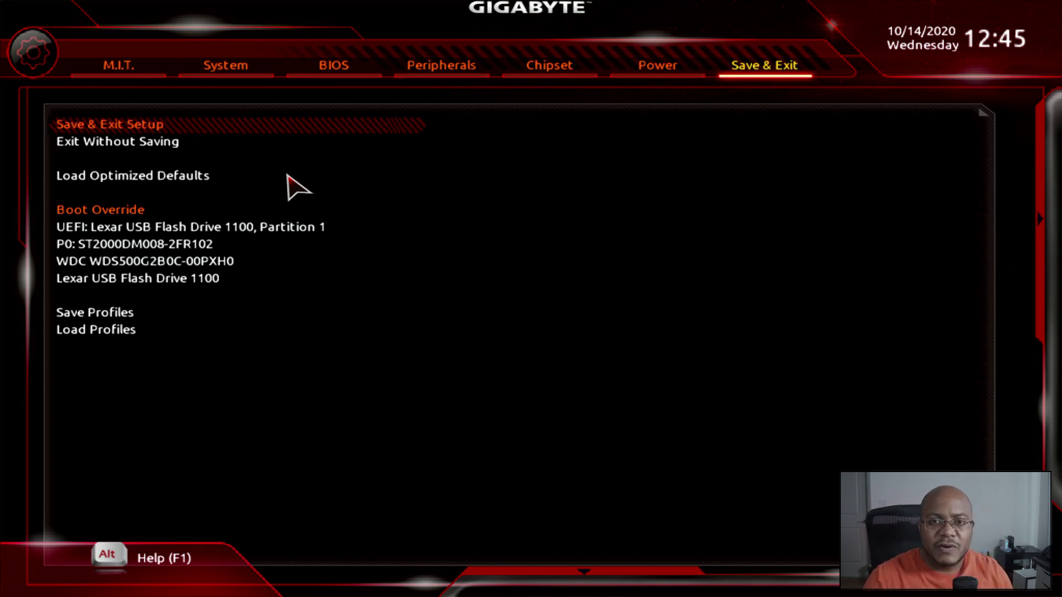
pyautogui.press('Return')
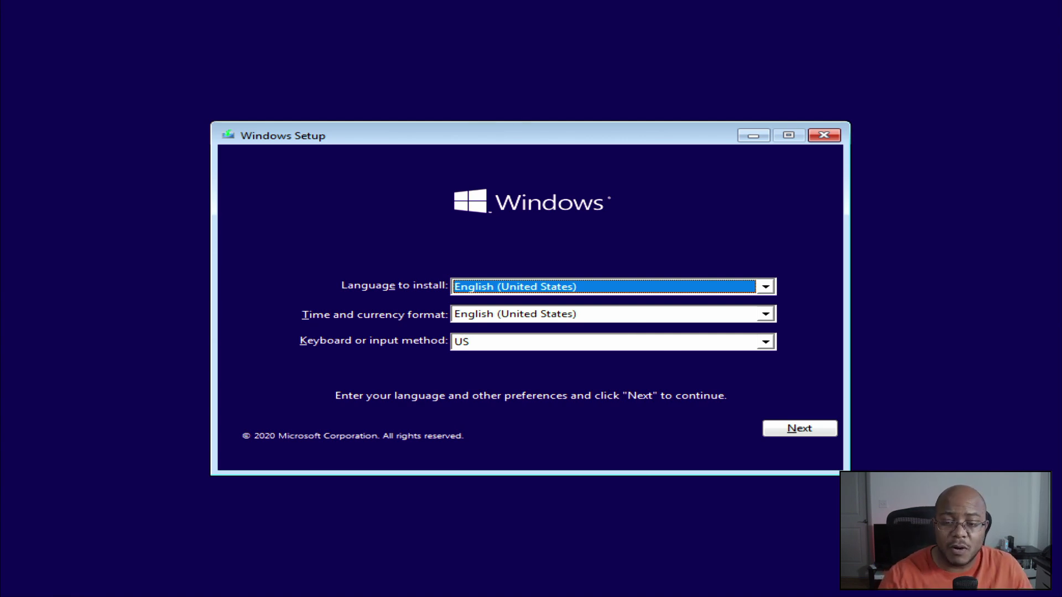
# - Keep default language settings, choose Install now, skip the product key, pick Windows 10 Home, accept the license
pyautogui.click(826, 433)
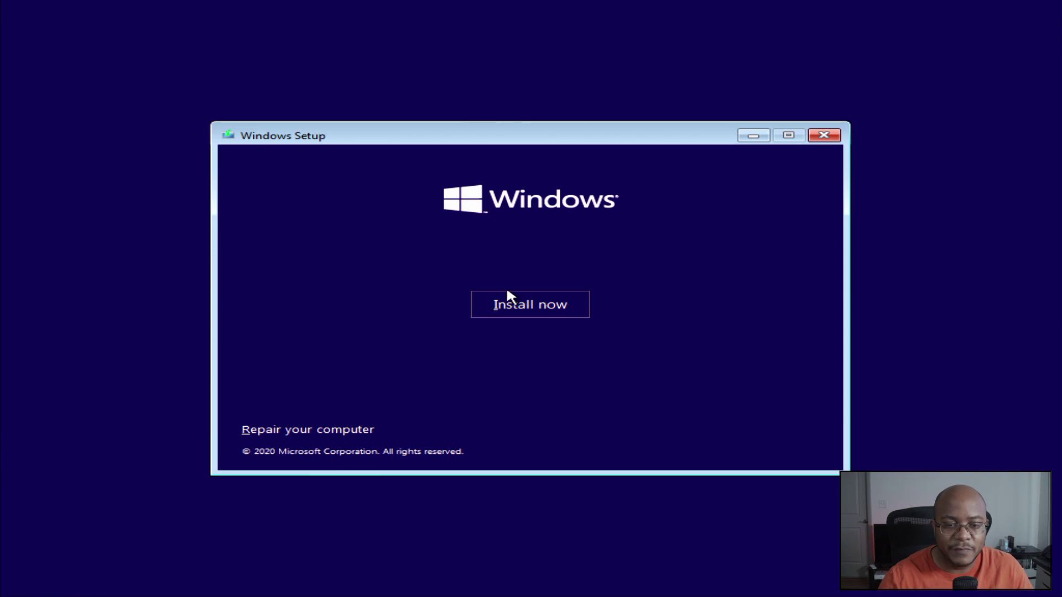
pyautogui.click(514, 306)
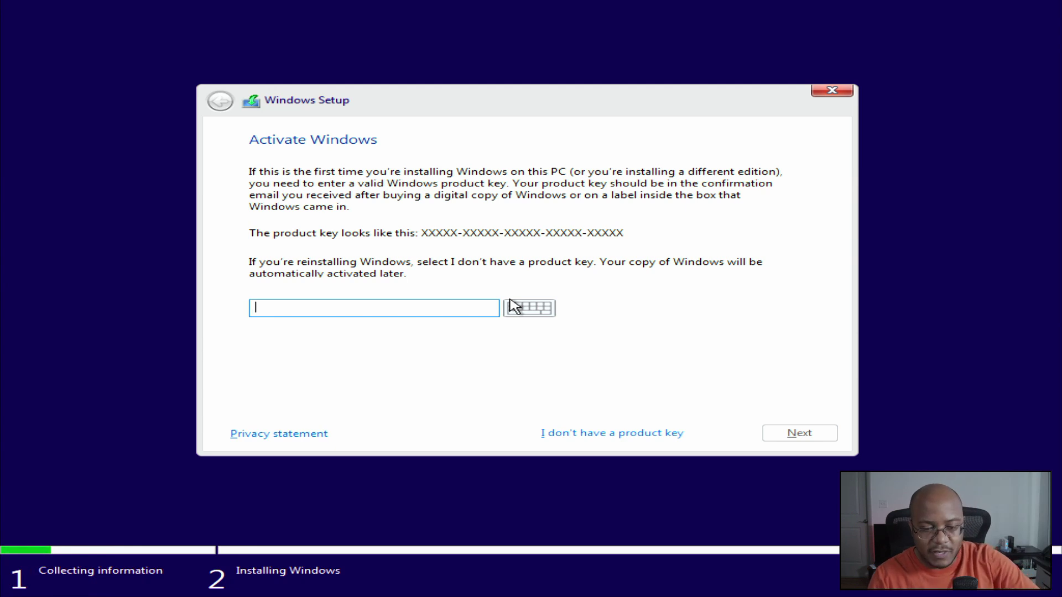
pyautogui.click(619, 435)
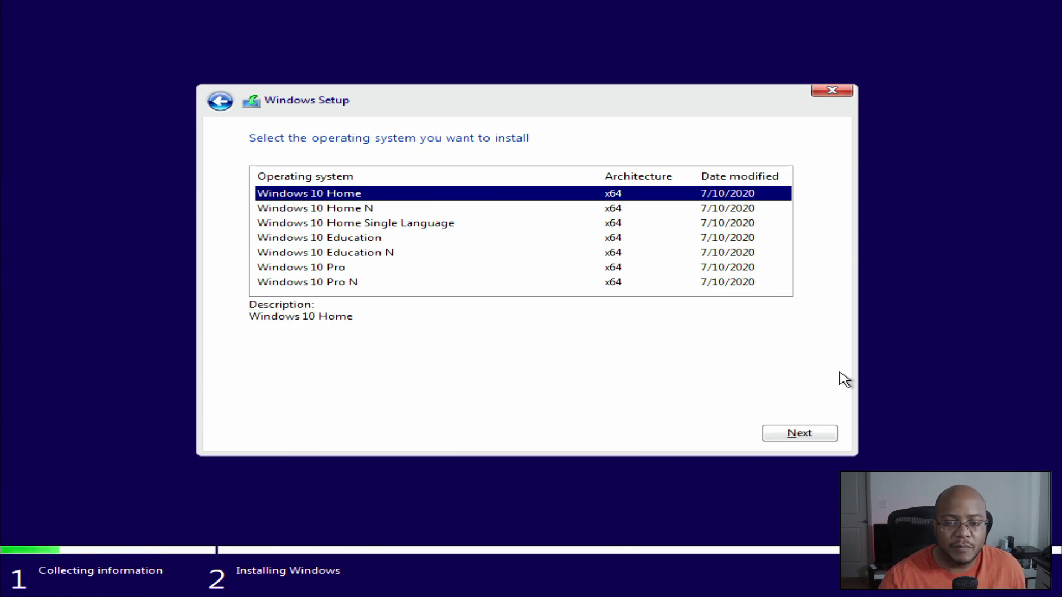
pyautogui.click(813, 432)
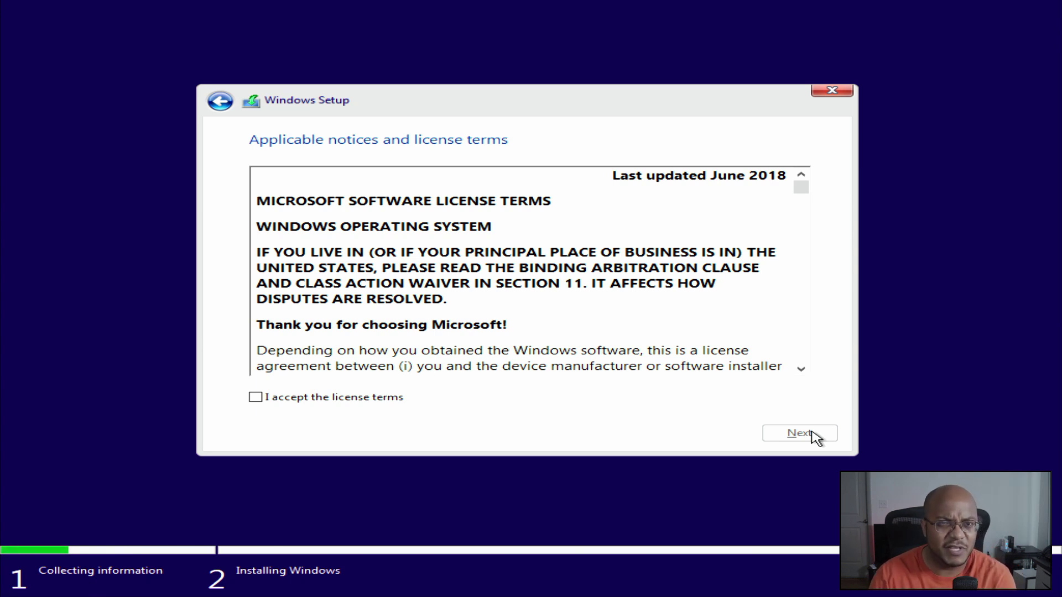
pyautogui.click(301, 402)
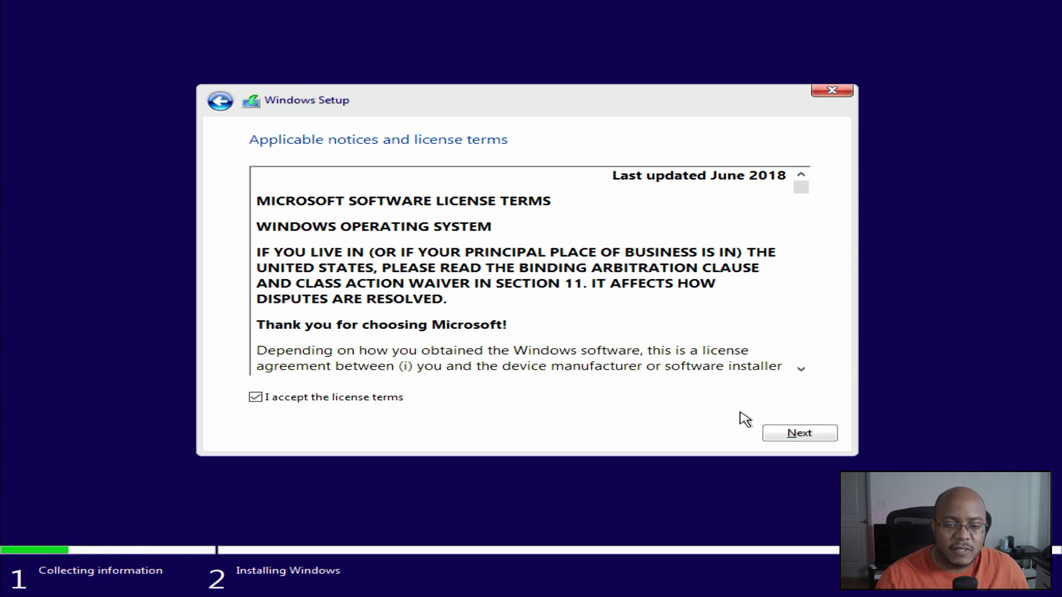
pyautogui.click(795, 436)
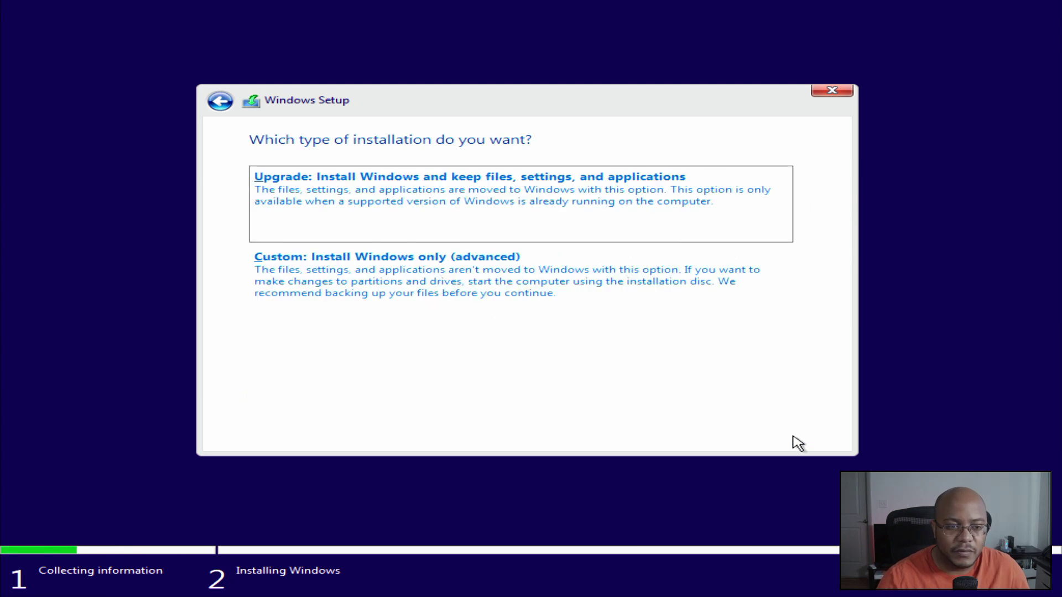
# - Choose Custom install, select Drive 1's 465.8 GB unallocated space, and start installing Windows
pyautogui.click(664, 312)
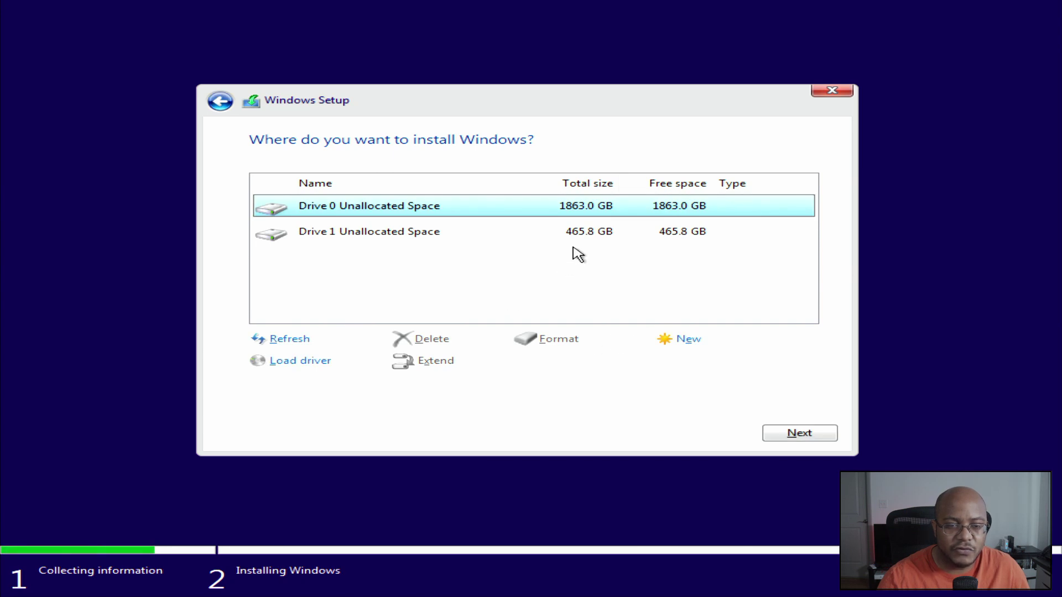
pyautogui.click(589, 239)
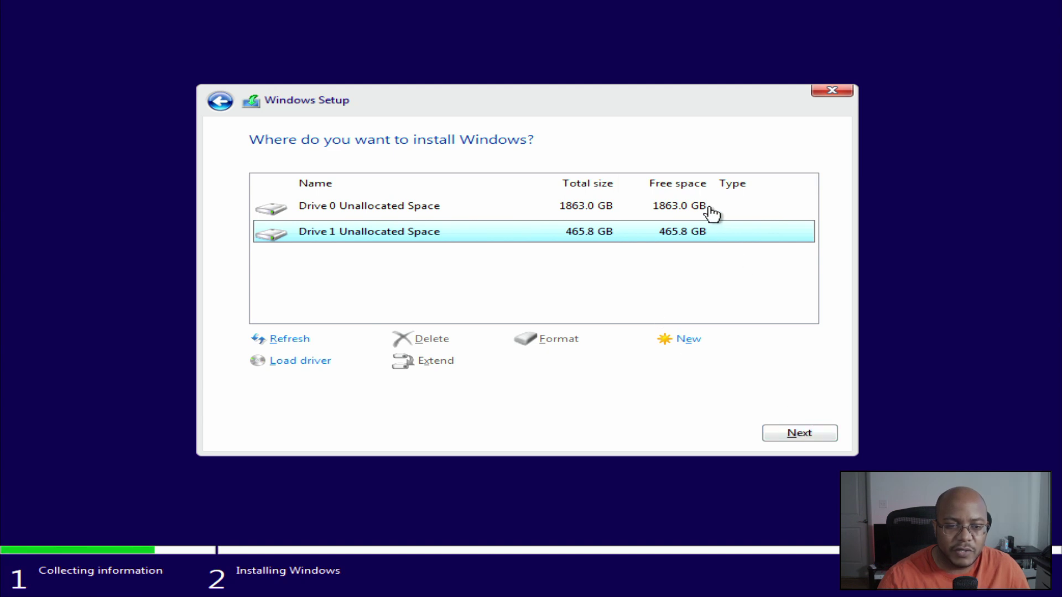
pyautogui.click(690, 210)
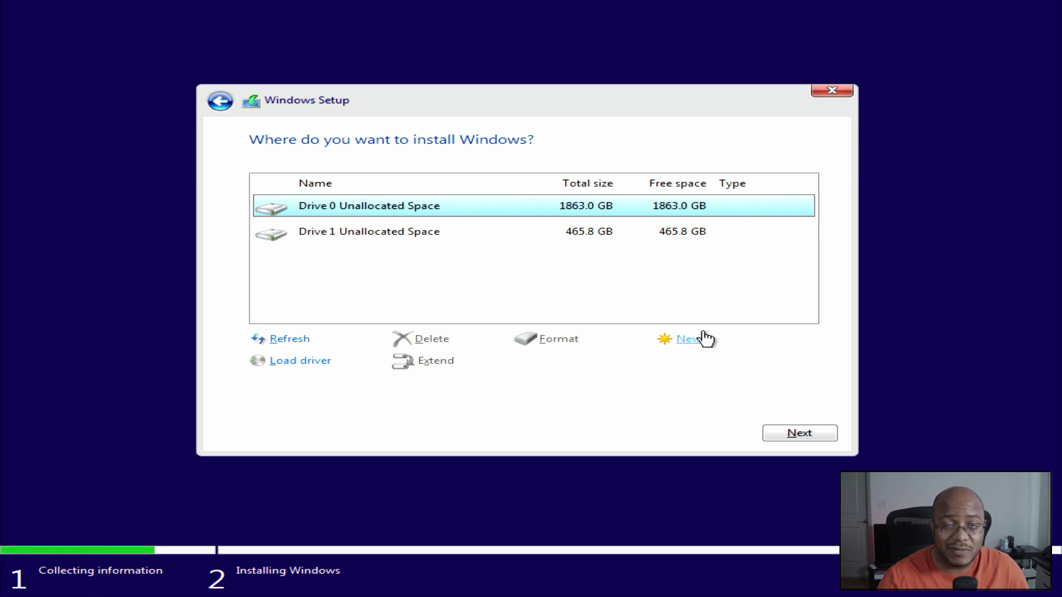
pyautogui.click(691, 237)
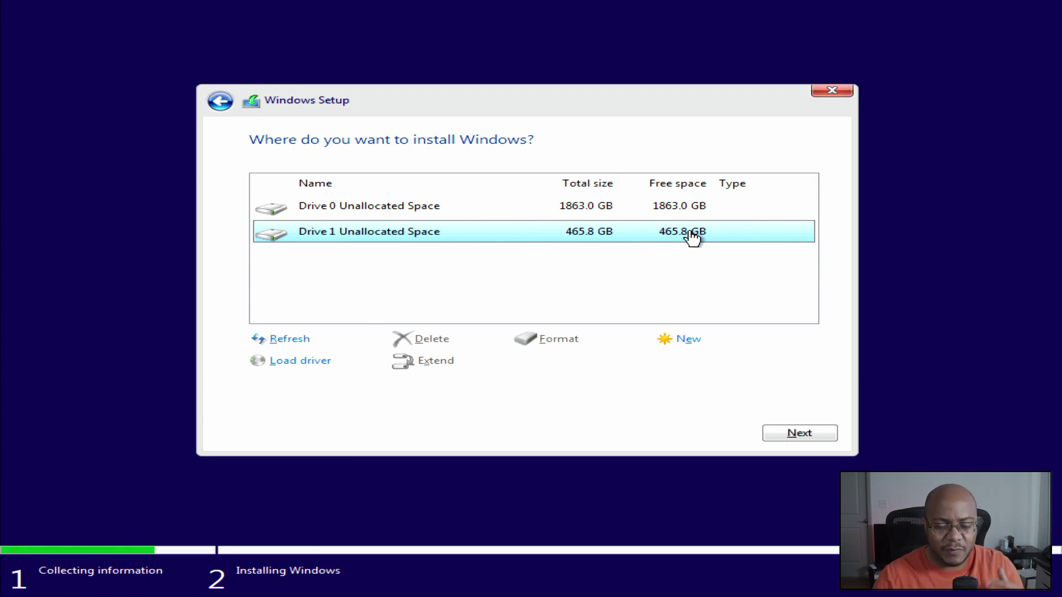
pyautogui.click(796, 433)
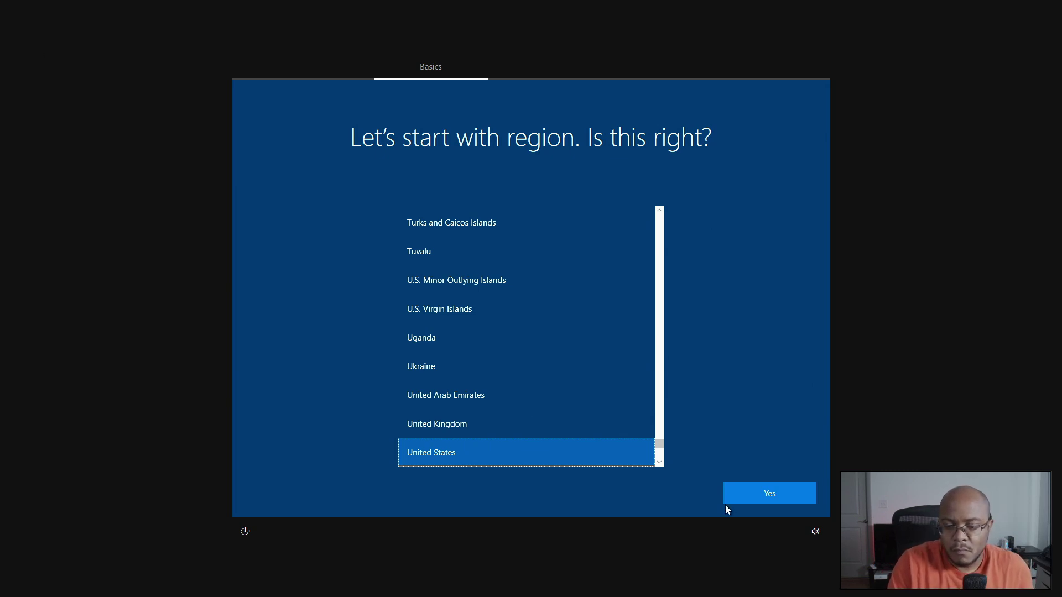
# - Confirm the United States region and US keyboard, skip the second layout, and choose limited offline setup with no password
pyautogui.click(739, 497)
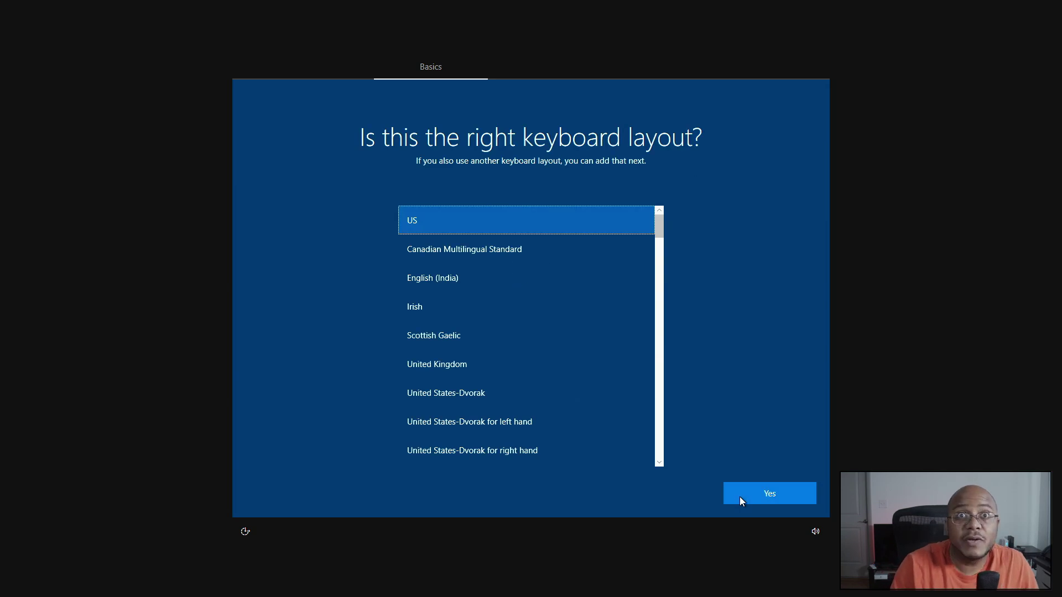
pyautogui.click(739, 497)
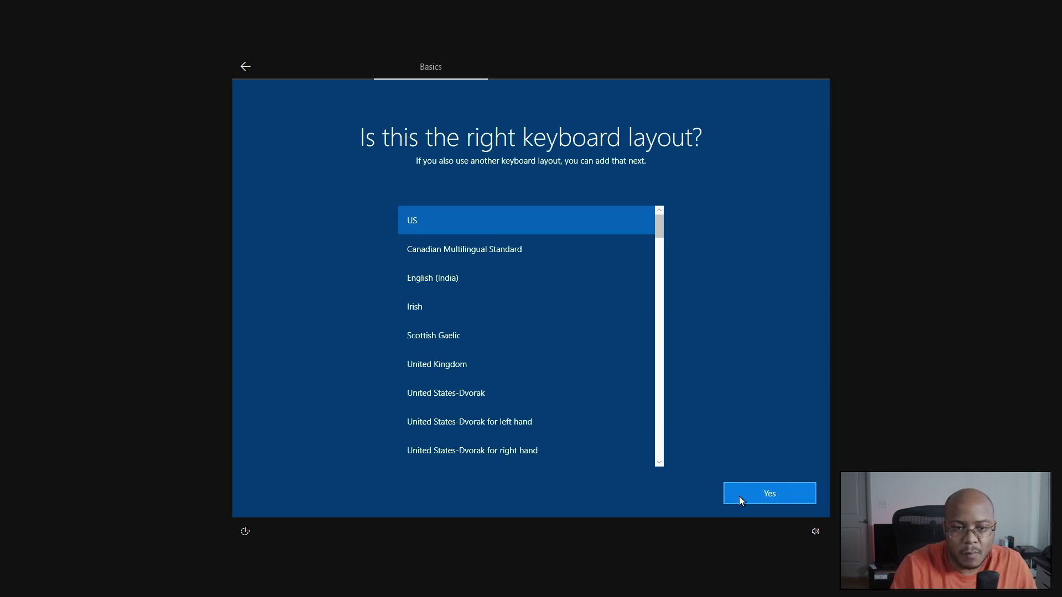
pyautogui.click(739, 496)
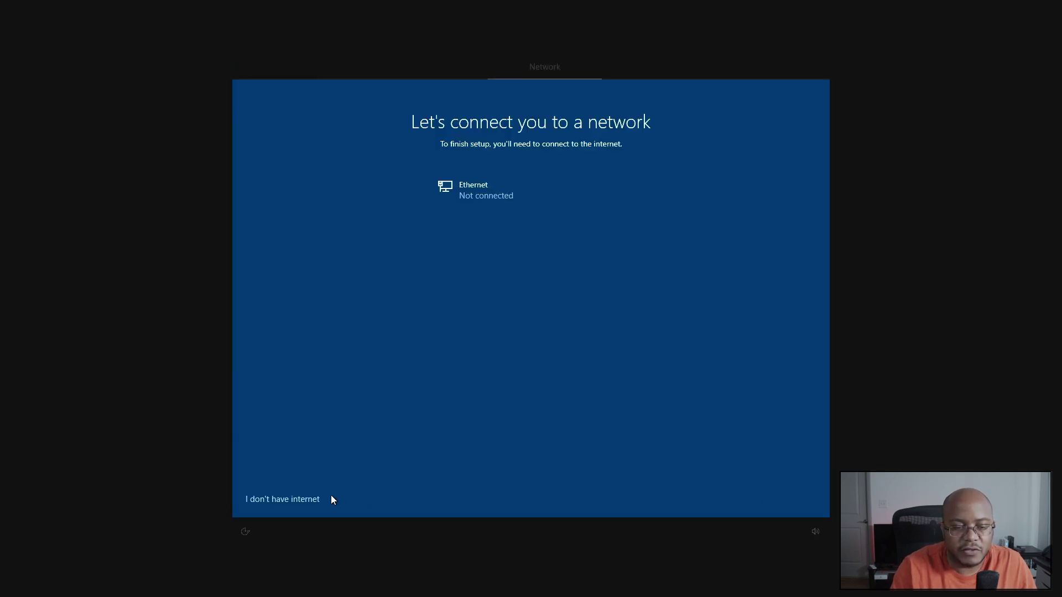
pyautogui.click(312, 500)
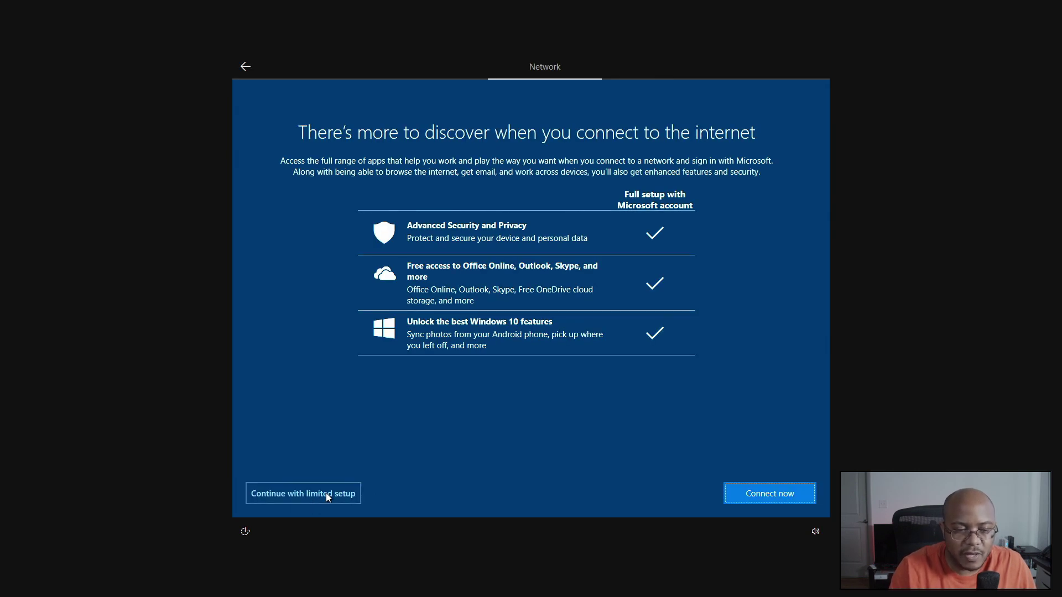
pyautogui.click(327, 494)
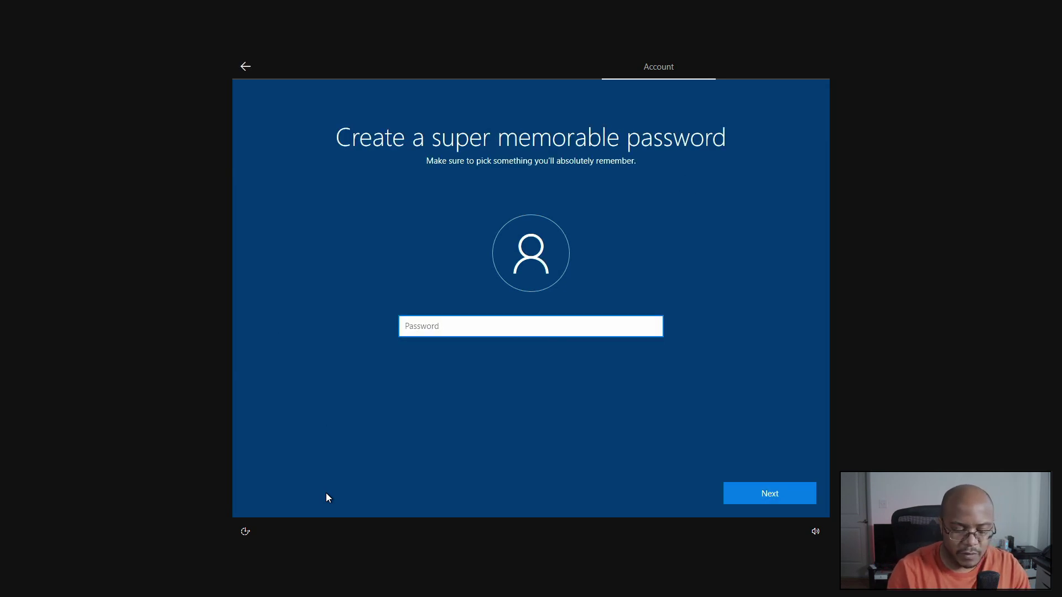
pyautogui.press('Return')
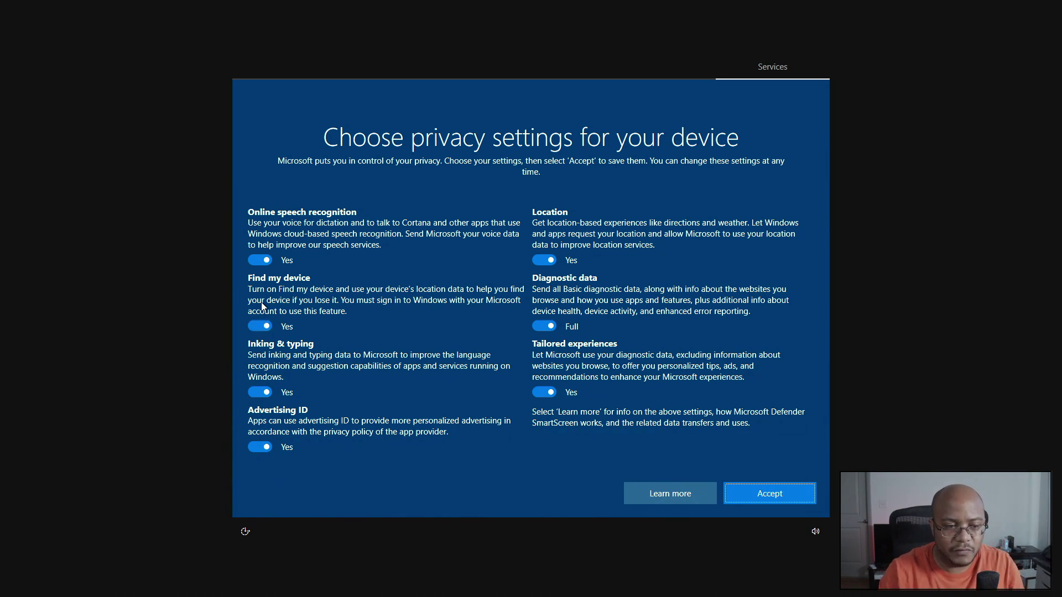
# - Switch off speech recognition, location, find my device, full diagnostics, inking, tailored experiences and advertising ID
pyautogui.click(262, 263)
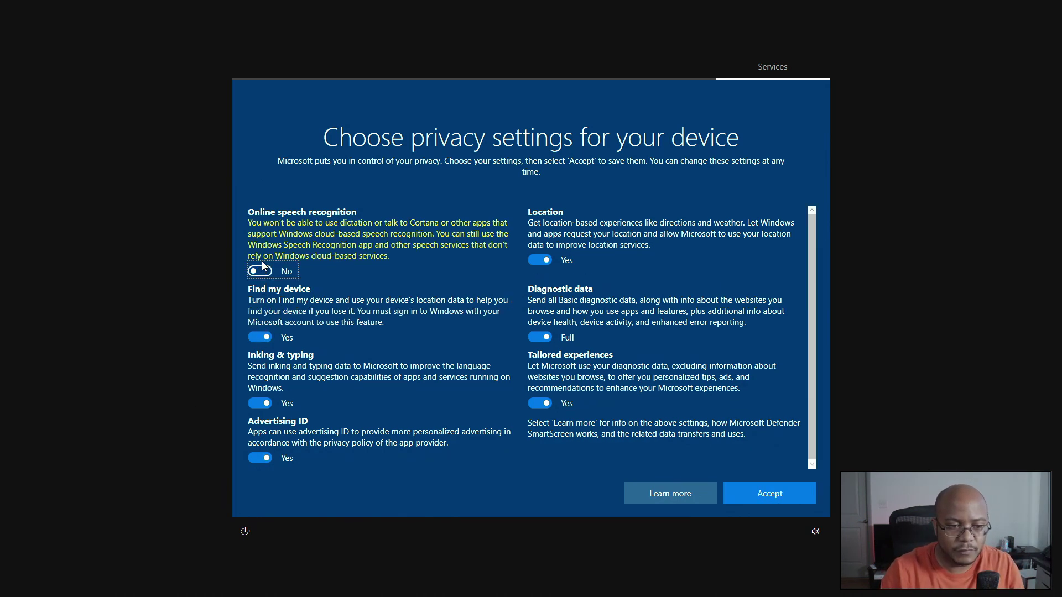
pyautogui.press('Tab')
pyautogui.press('space')
pyautogui.press('Tab')
pyautogui.press('space')
pyautogui.press('Tab')
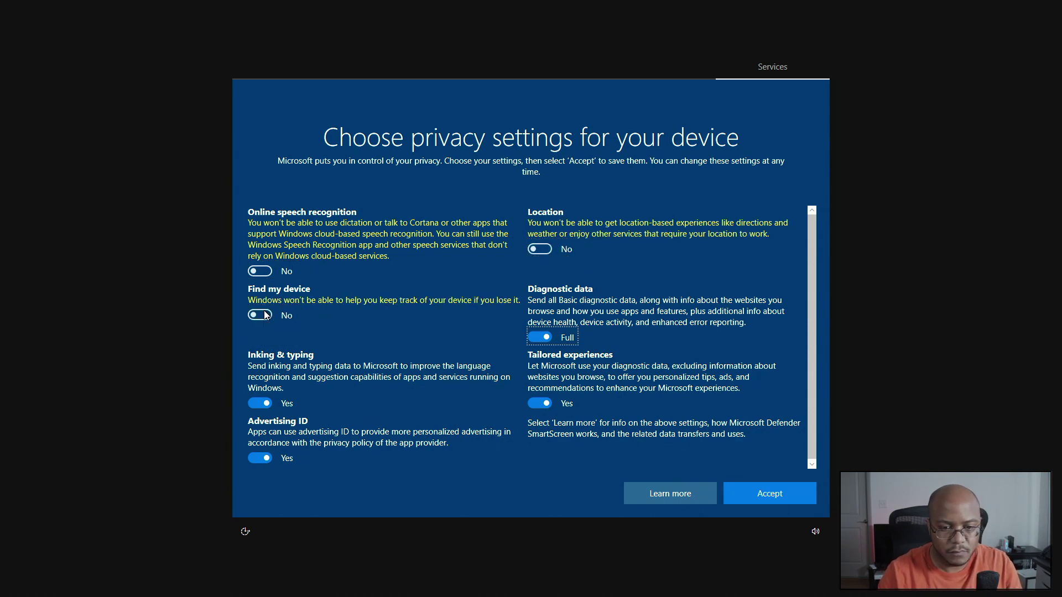
pyautogui.press('space')
pyautogui.press('Tab')
pyautogui.press('space')
pyautogui.press('Tab')
pyautogui.press('space')
pyautogui.press('Tab')
pyautogui.press('space')
pyautogui.press('Tab')
pyautogui.press('Tab')
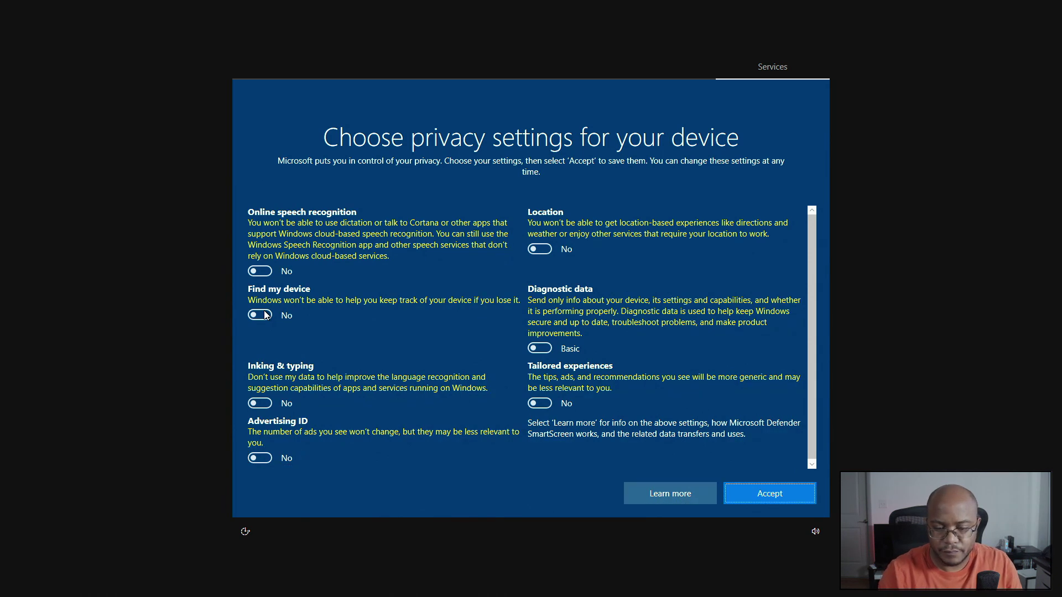
# - Accept the privacy choices, then decline activity history and Cortana
pyautogui.click(743, 490)
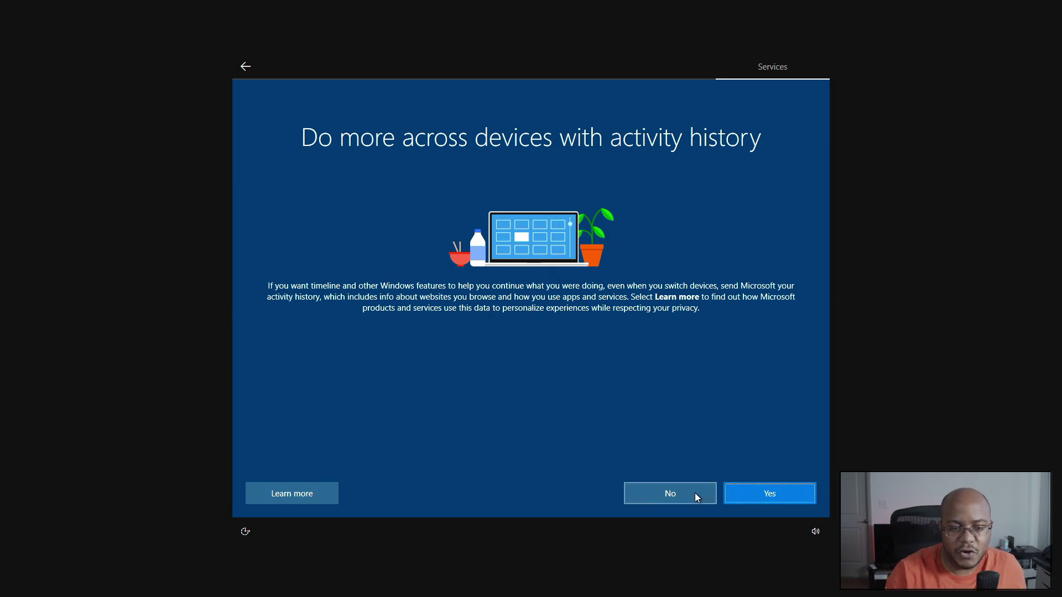
pyautogui.click(695, 493)
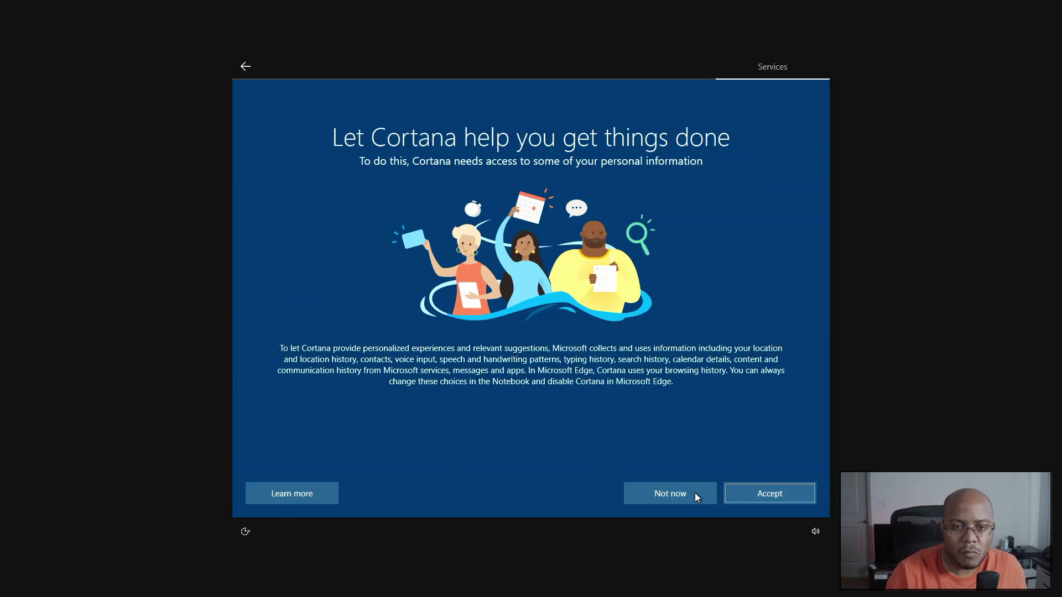
pyautogui.click(695, 493)
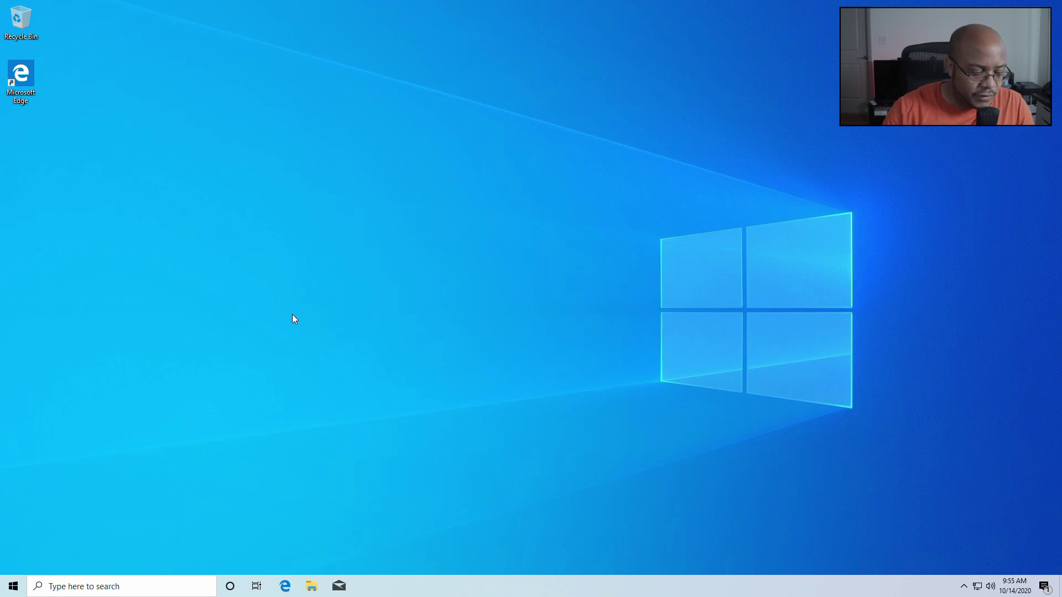
# - Open Disk Management via Win+X and initialize Disk 0 with the GPT partition style
pyautogui.press('super+x')
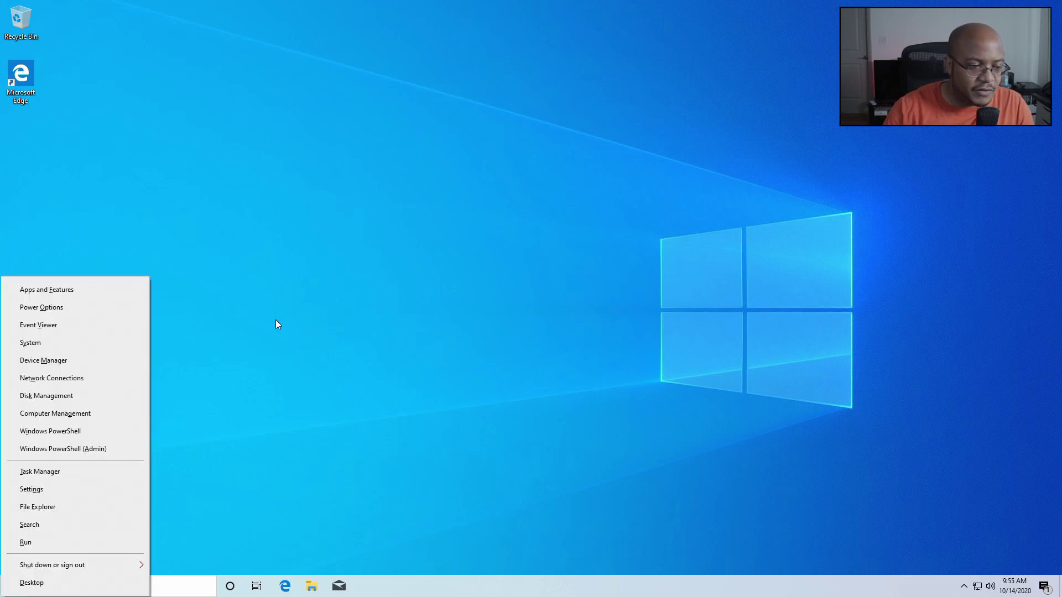
pyautogui.click(121, 397)
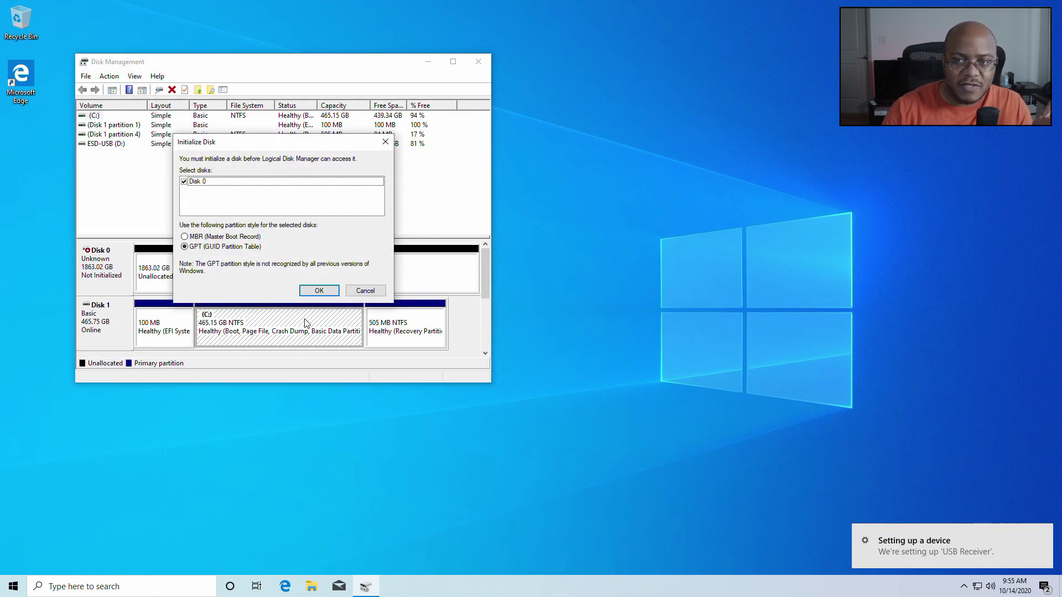
pyautogui.click(317, 290)
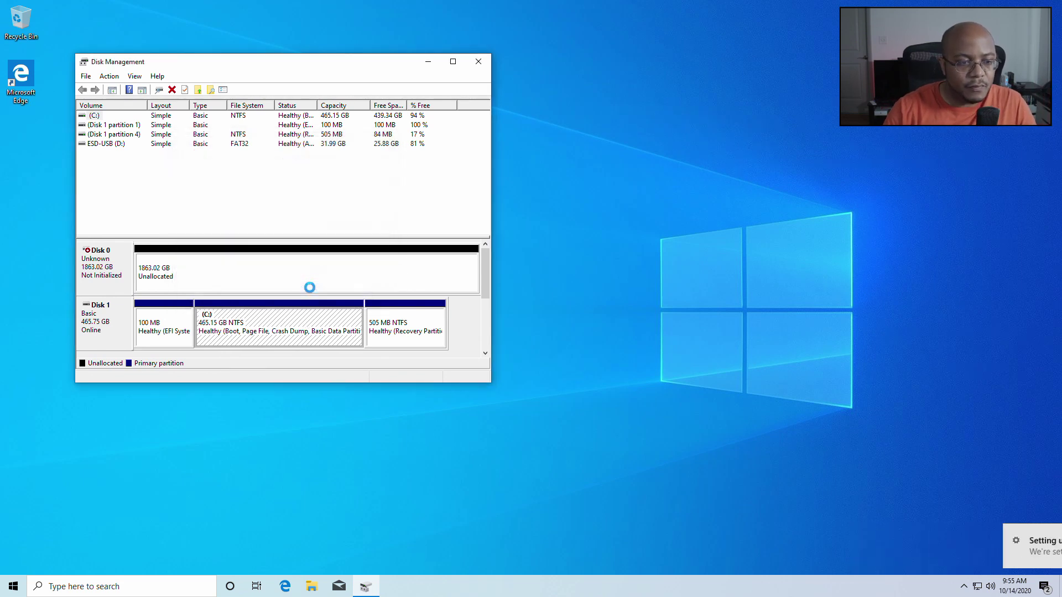
# - Start a New Simple Volume on Disk 0's unallocated space, then cancel the wizard
pyautogui.rightClick(260, 279)
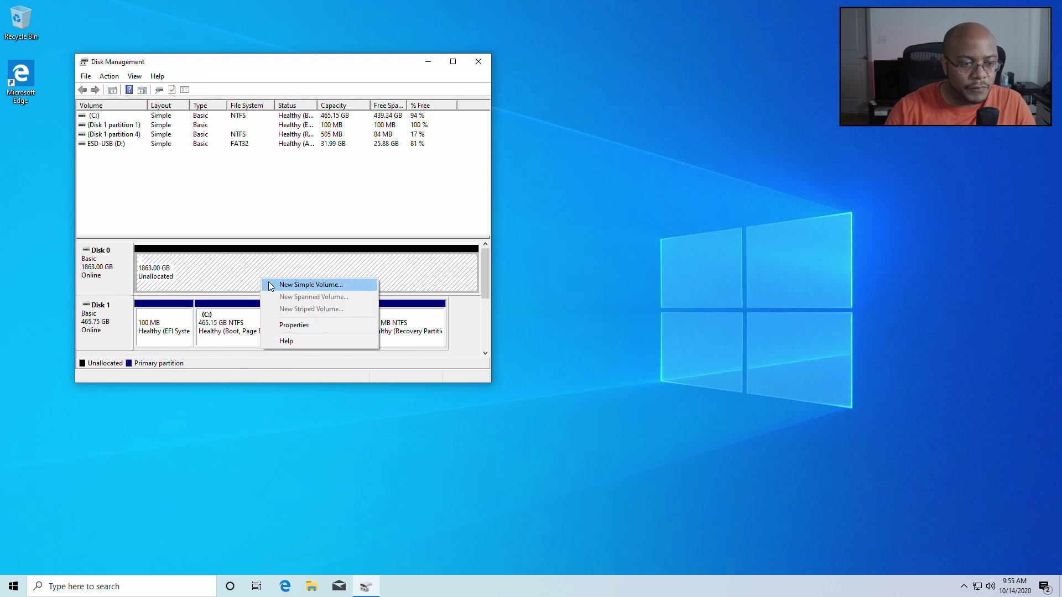
pyautogui.click(271, 286)
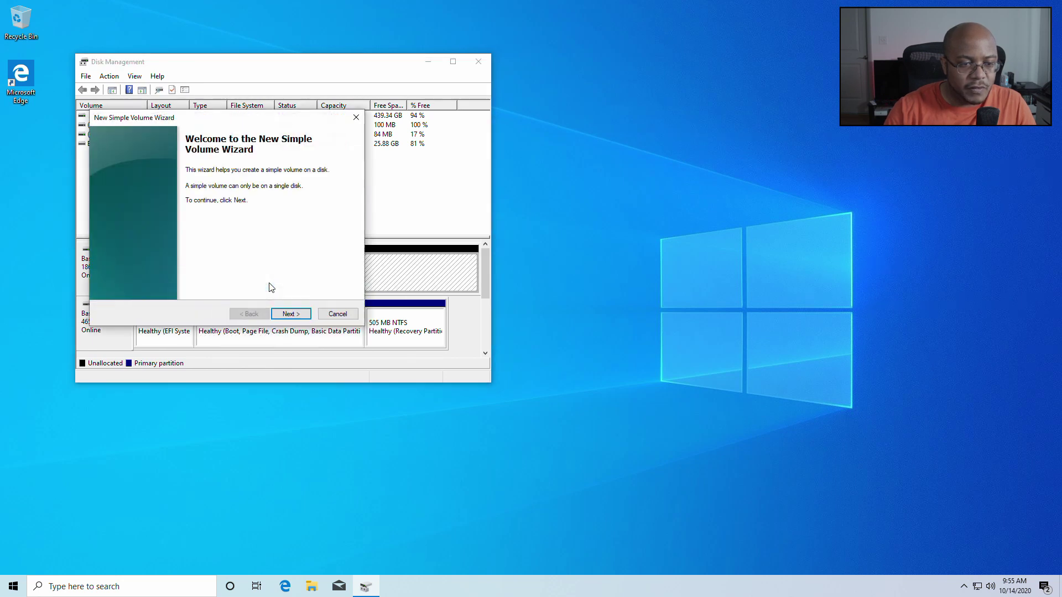
pyautogui.click(285, 313)
pyautogui.click(285, 314)
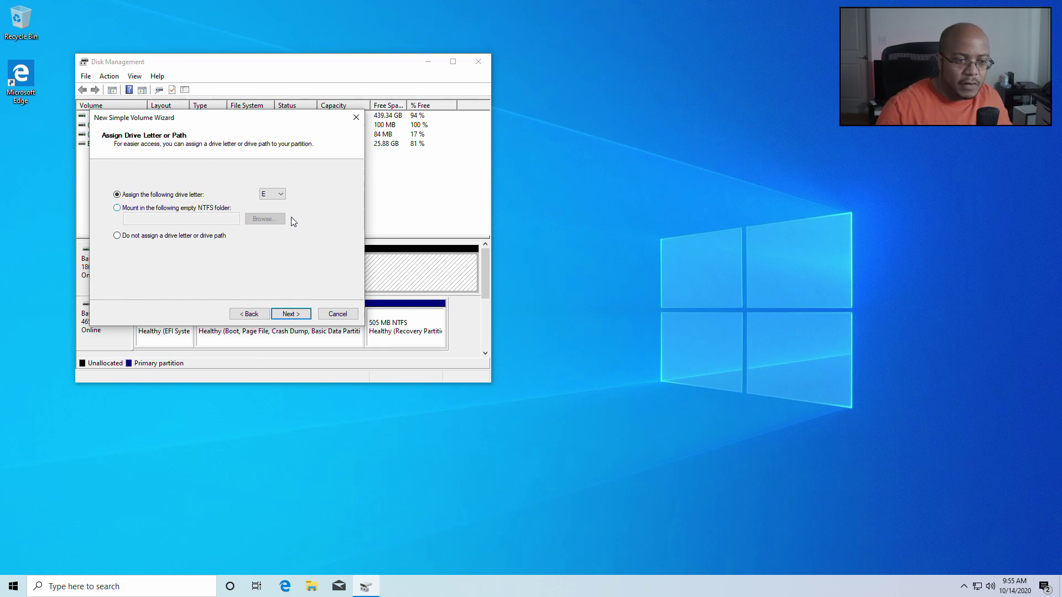
pyautogui.click(335, 318)
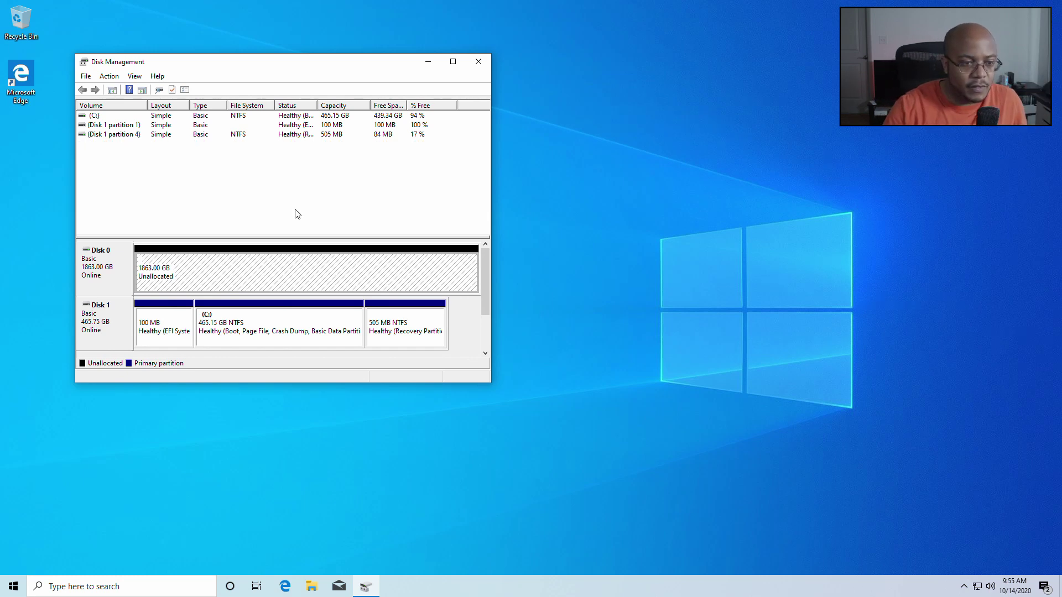
# - Start a New Simple Volume on Disk 0, keeping the full 1907712 MB size and drive letter D
pyautogui.rightClick(300, 263)
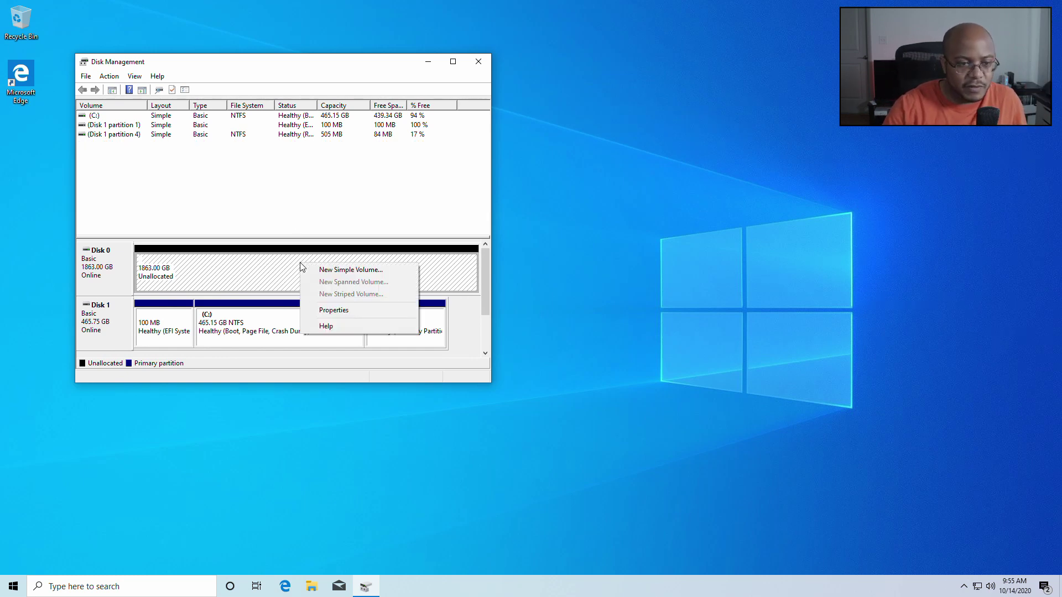
pyautogui.click(314, 271)
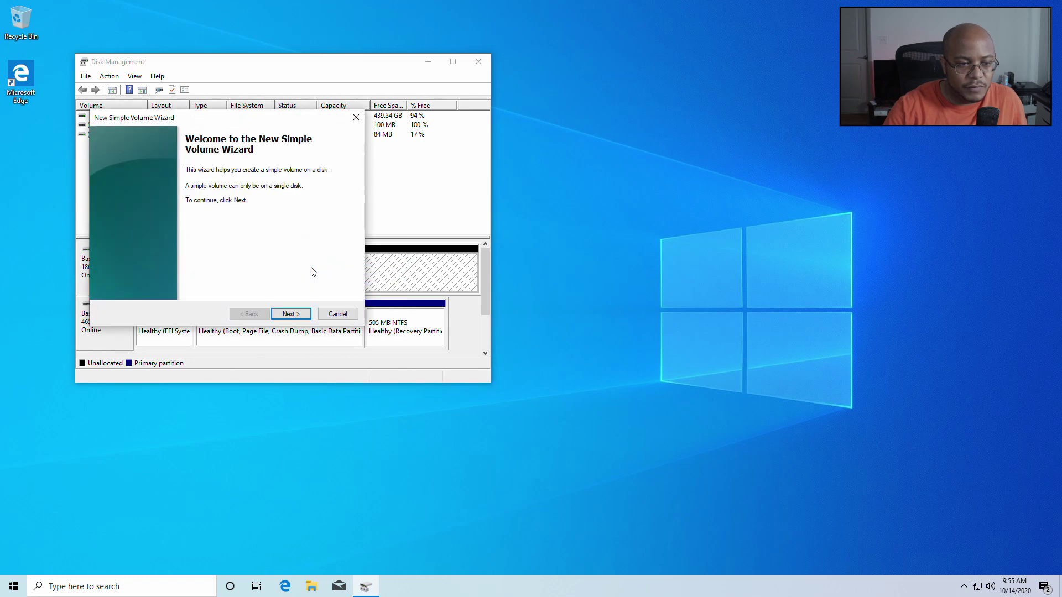
pyautogui.click(301, 316)
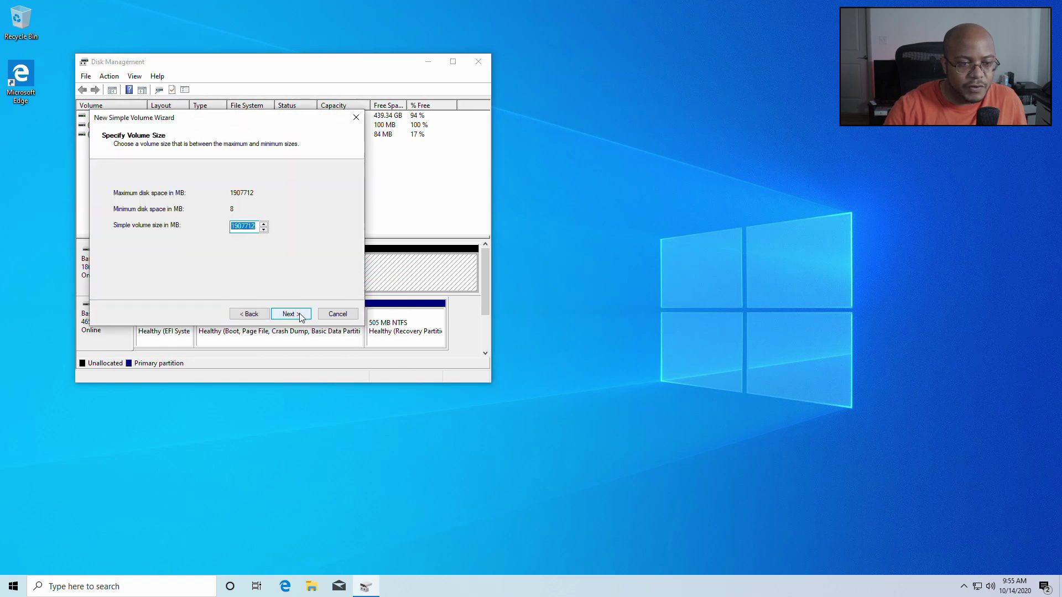
pyautogui.click(301, 318)
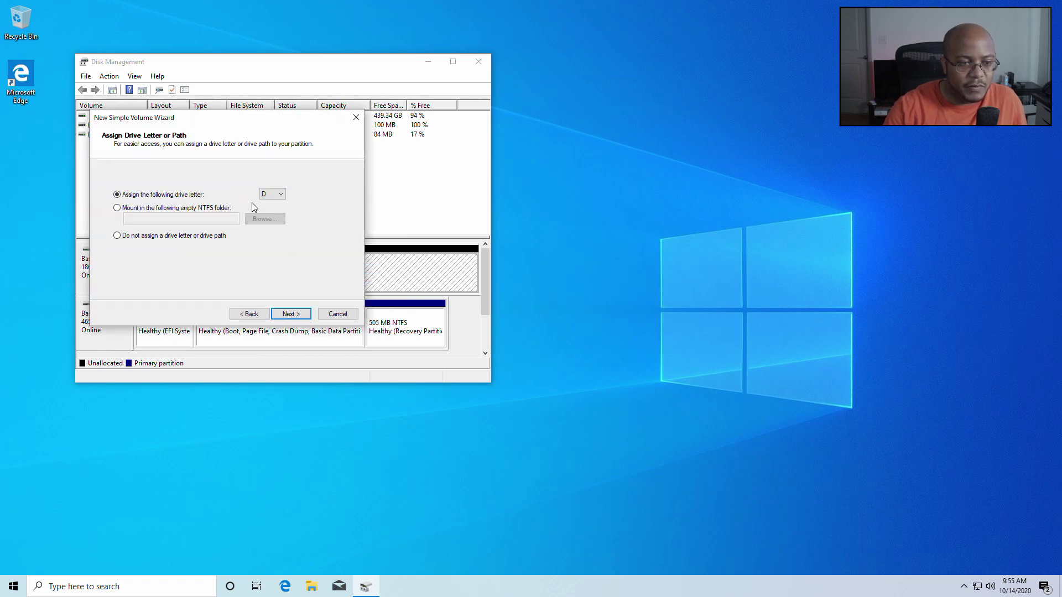
pyautogui.click(288, 316)
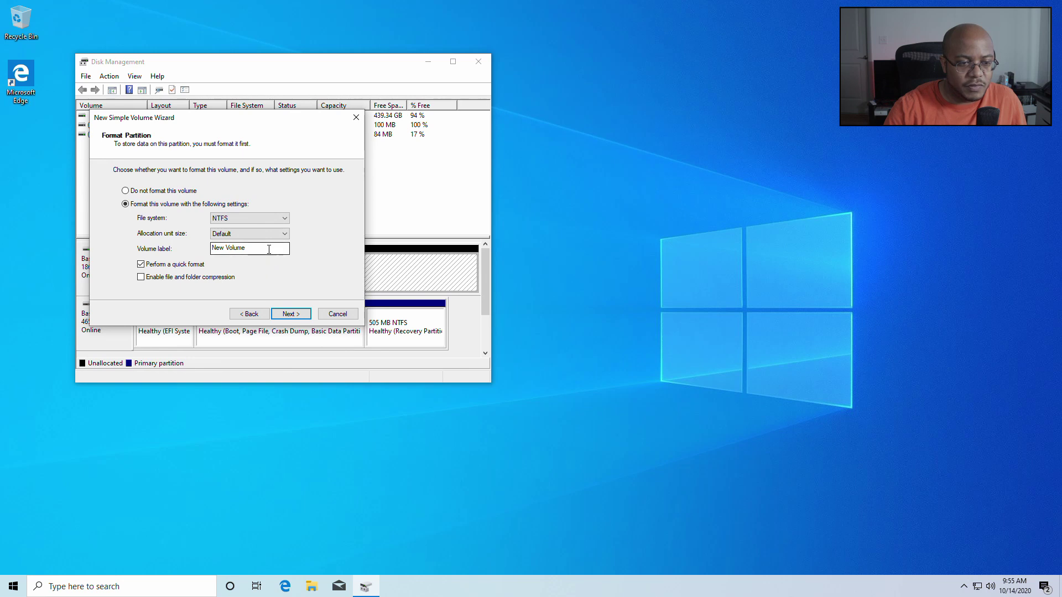
# - Clear the volume label, finish creating the NTFS D: volume, and close Disk Management
pyautogui.moveTo(268, 253); pyautogui.dragTo(213, 250)
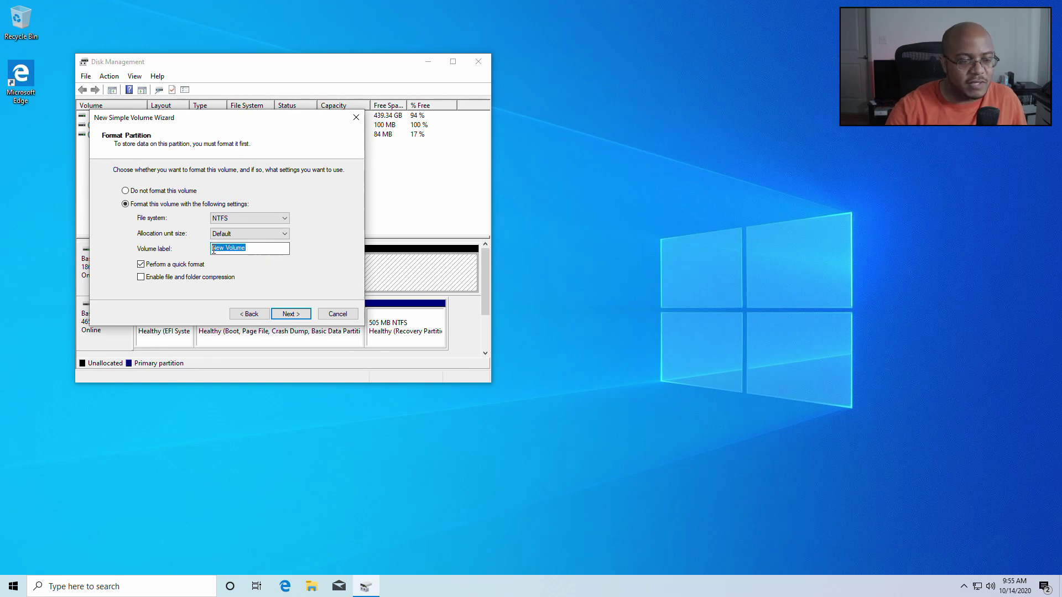
pyautogui.press('BackSpace')
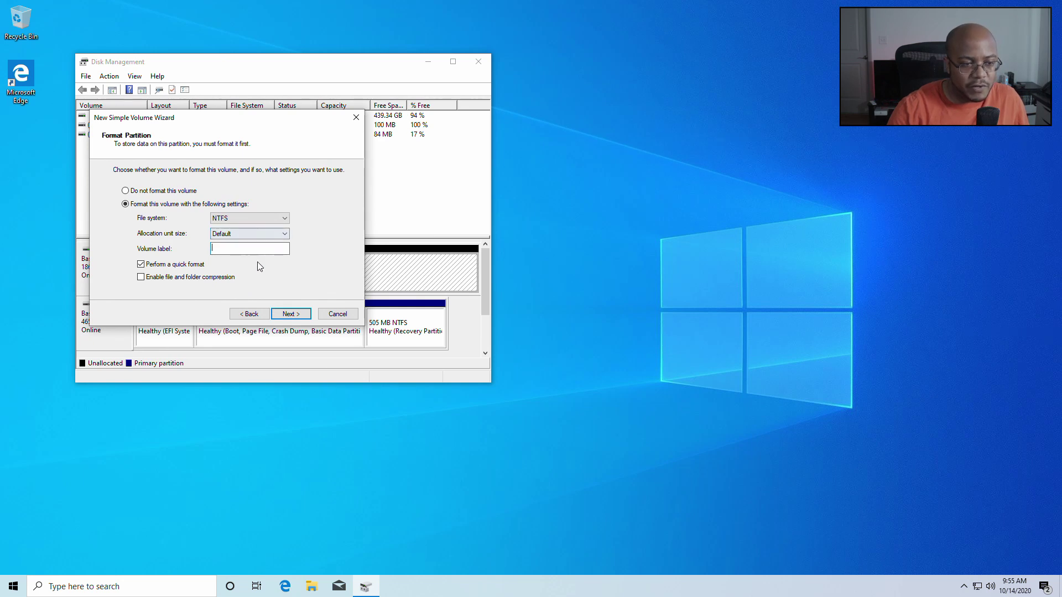
pyautogui.click(303, 319)
pyautogui.click(304, 319)
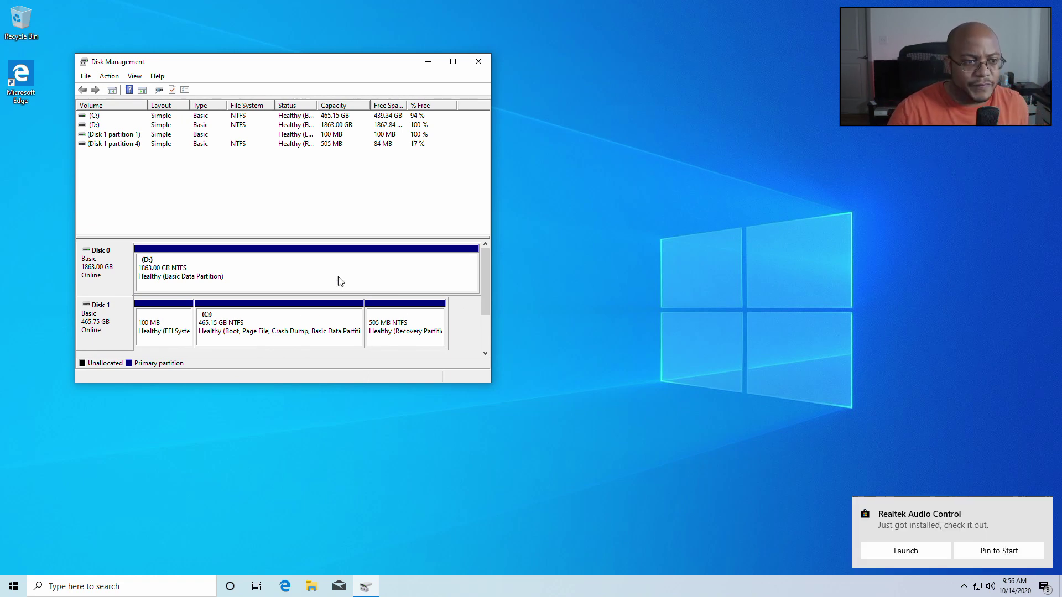
pyautogui.click(483, 67)
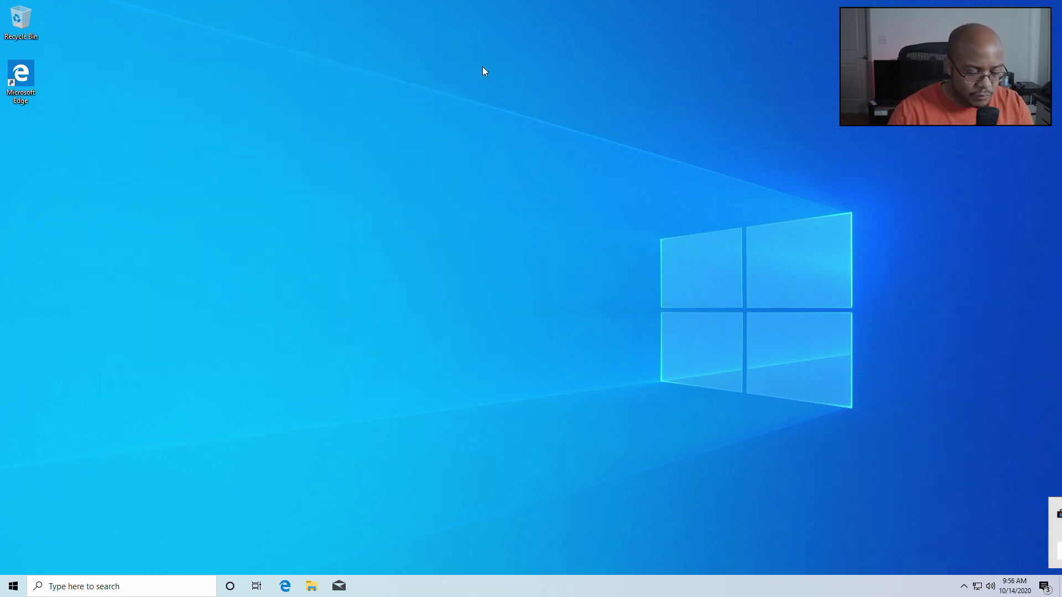
# - Create a folder named 'Videos' on Local Disk (D:), then go back to This PC
pyautogui.press('super+e')
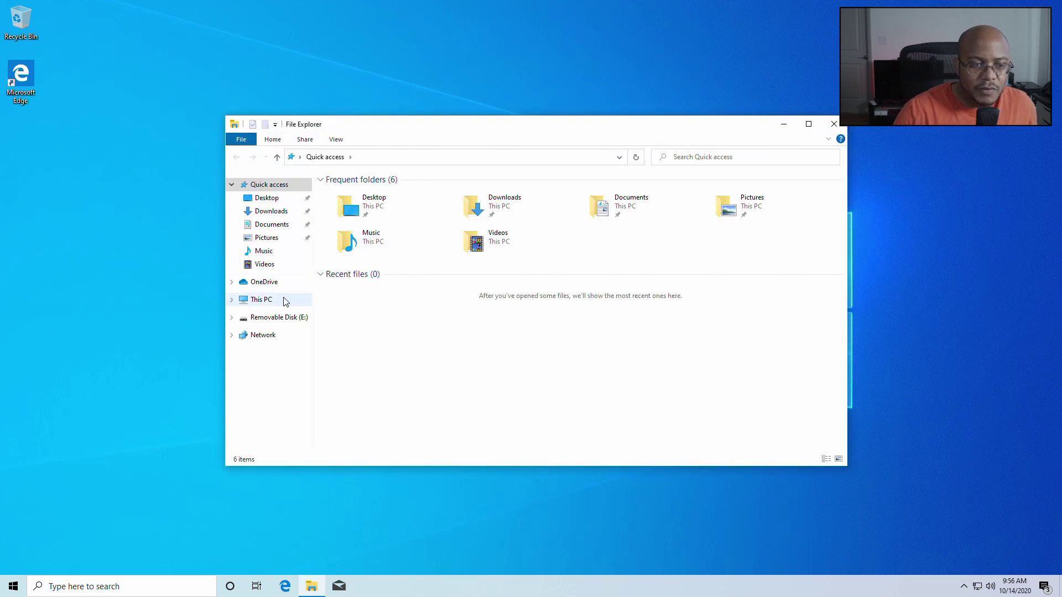
pyautogui.click(267, 304)
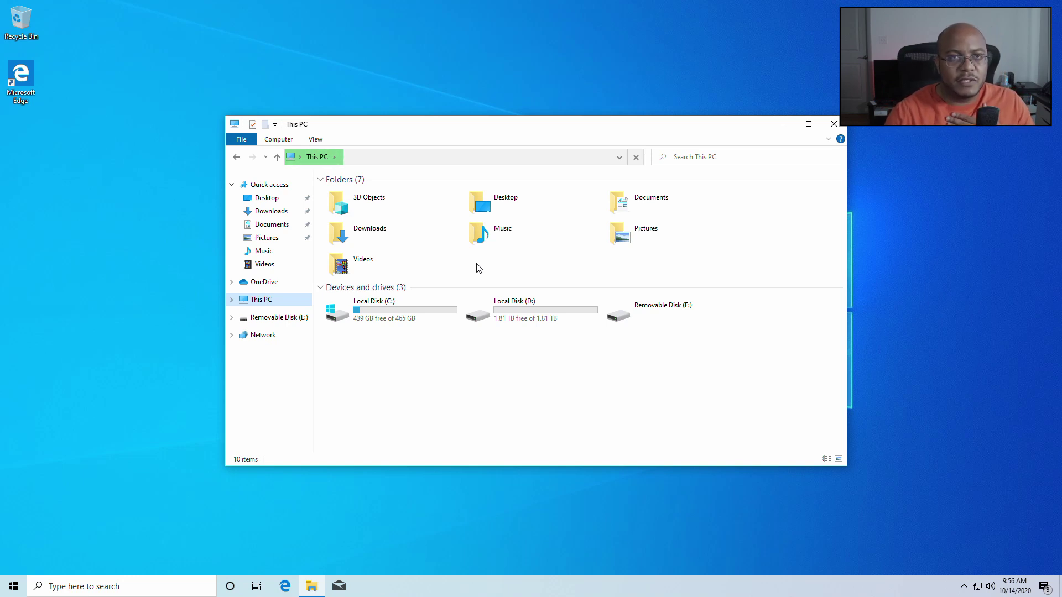
pyautogui.doubleClick(491, 308)
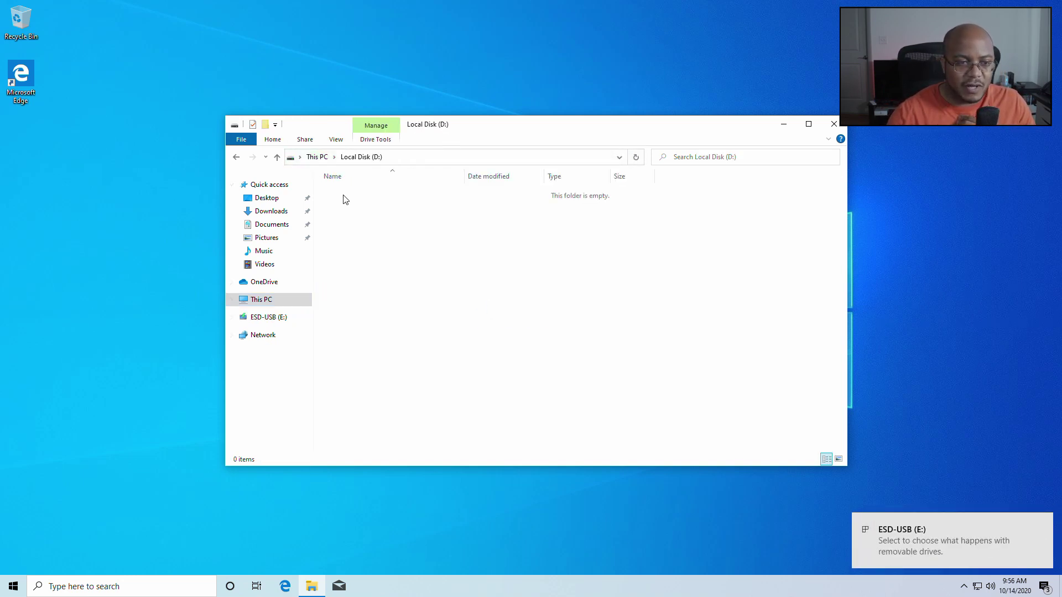
pyautogui.click(266, 128)
pyautogui.write('Videos')
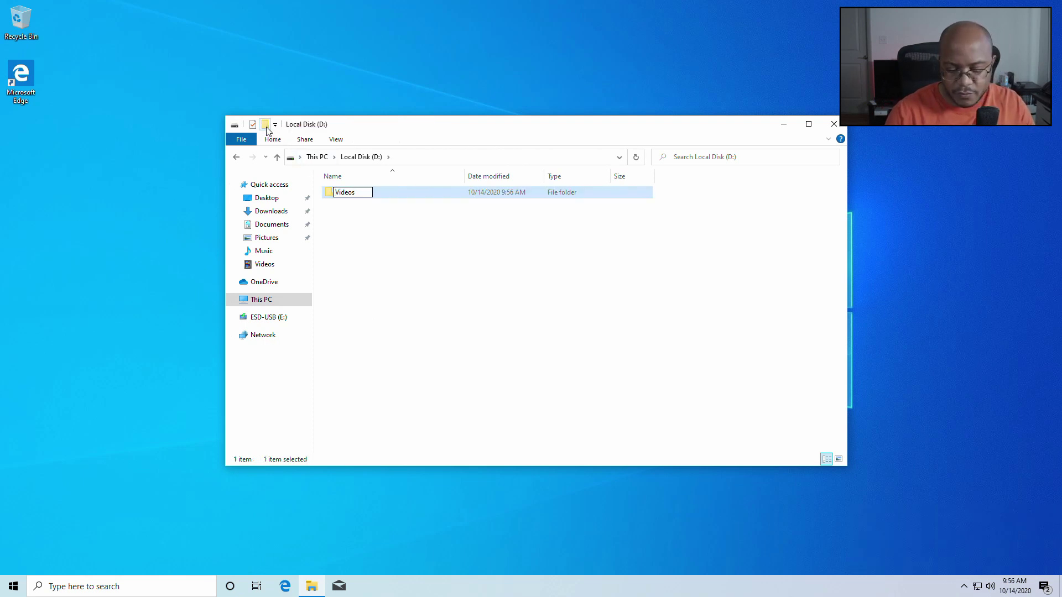
pyautogui.press('Return')
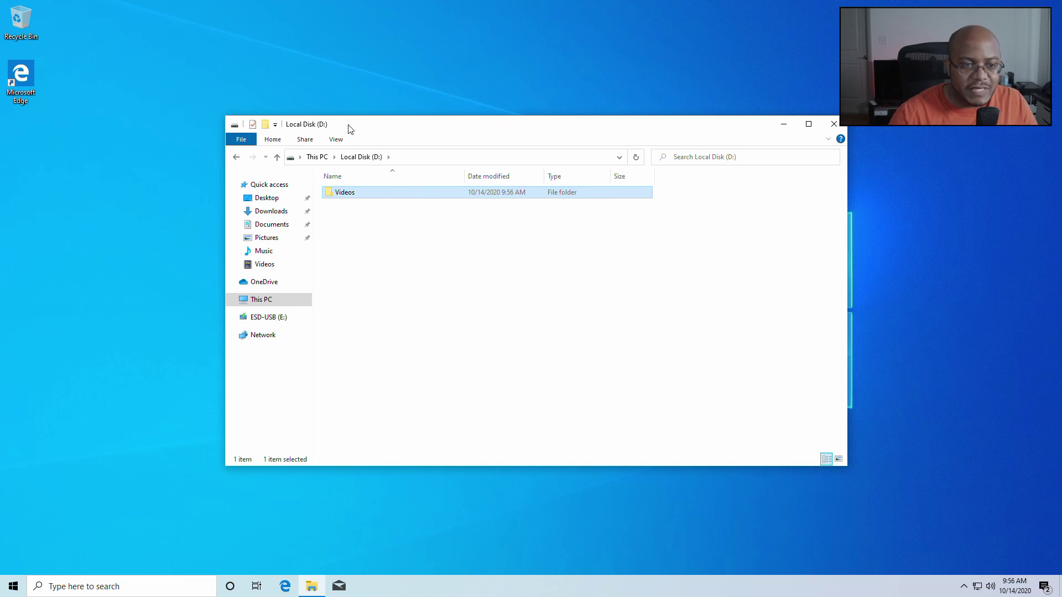
pyautogui.click(317, 157)
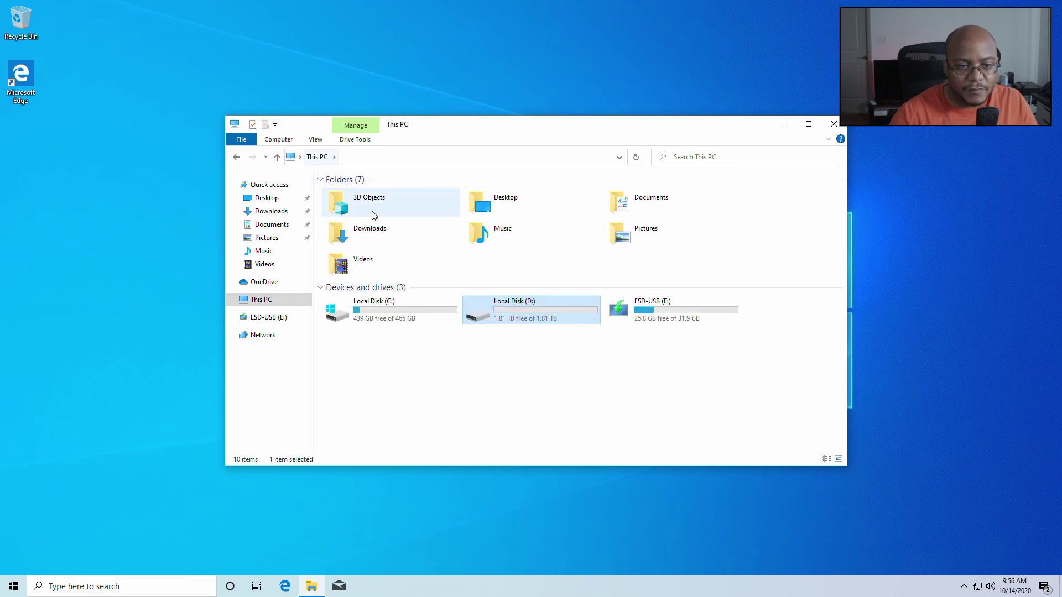
# - Set the Videos folder's location to D:\Videos and move its existing files there
pyautogui.rightClick(358, 258)
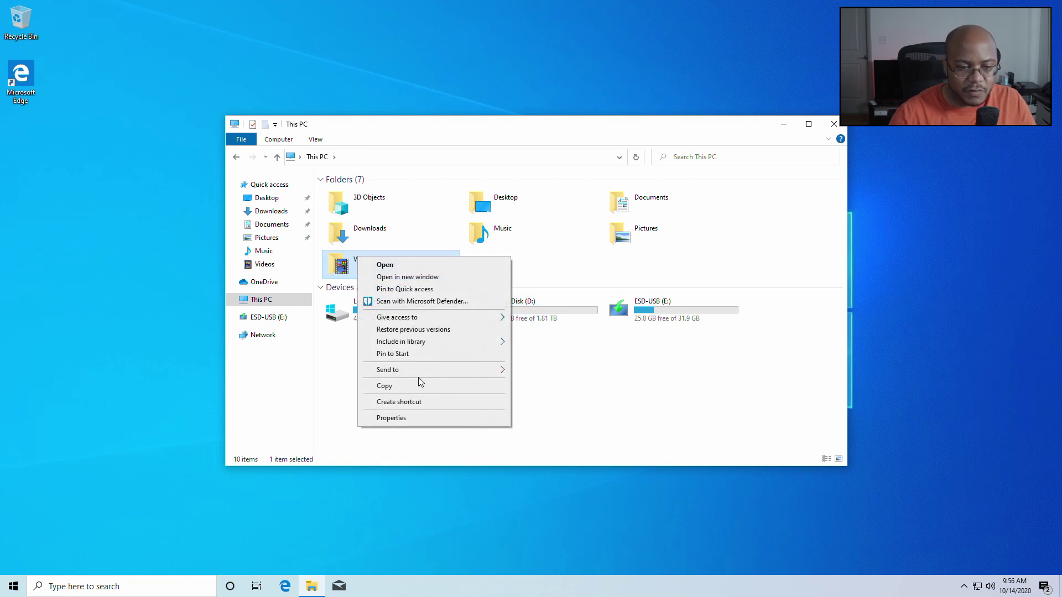
pyautogui.click(416, 422)
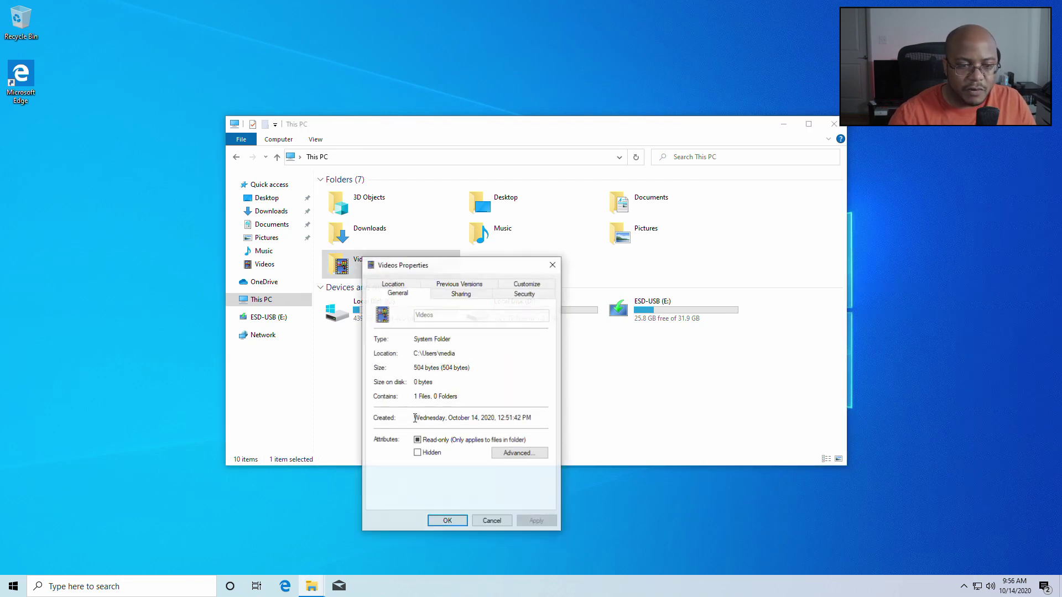
pyautogui.click(401, 286)
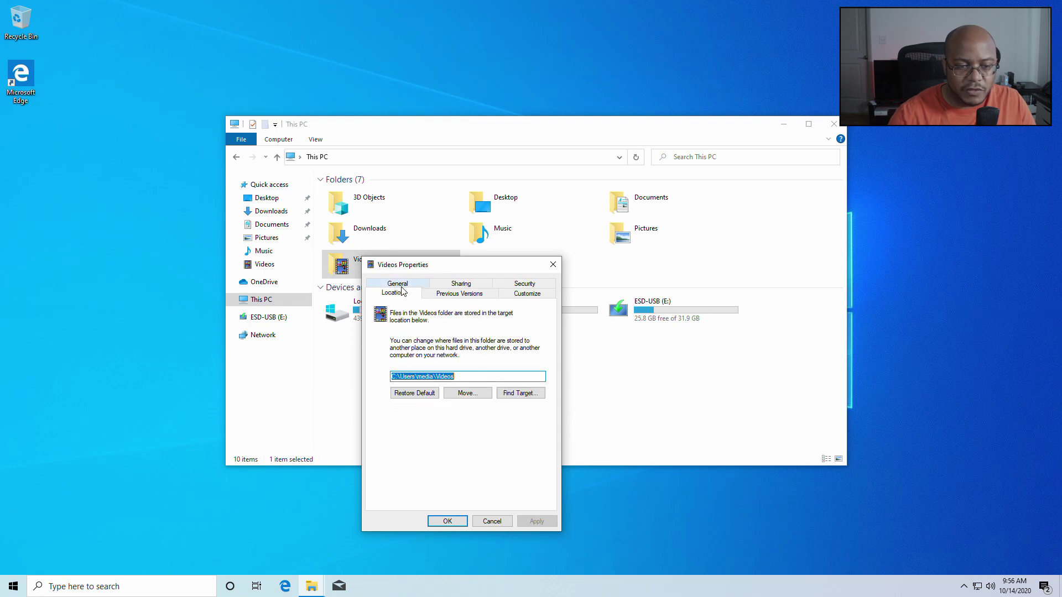
pyautogui.click(476, 393)
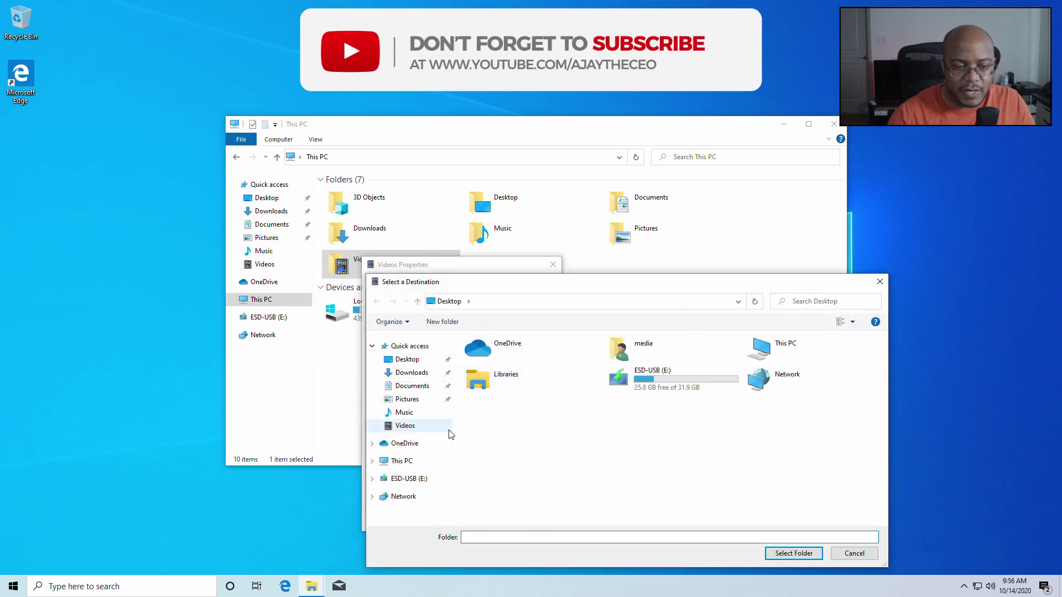
pyautogui.click(401, 462)
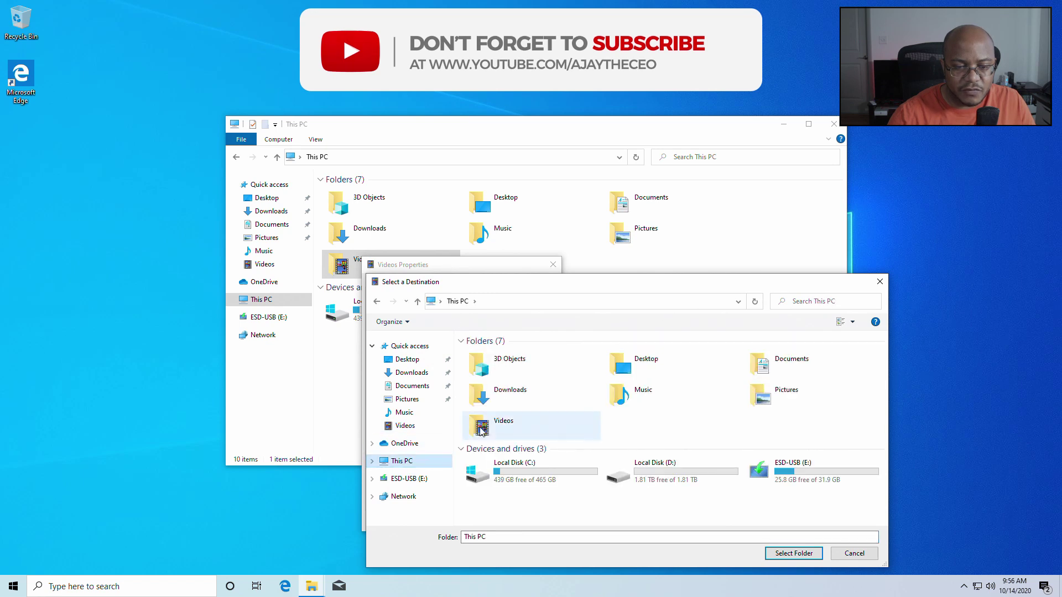
pyautogui.doubleClick(646, 477)
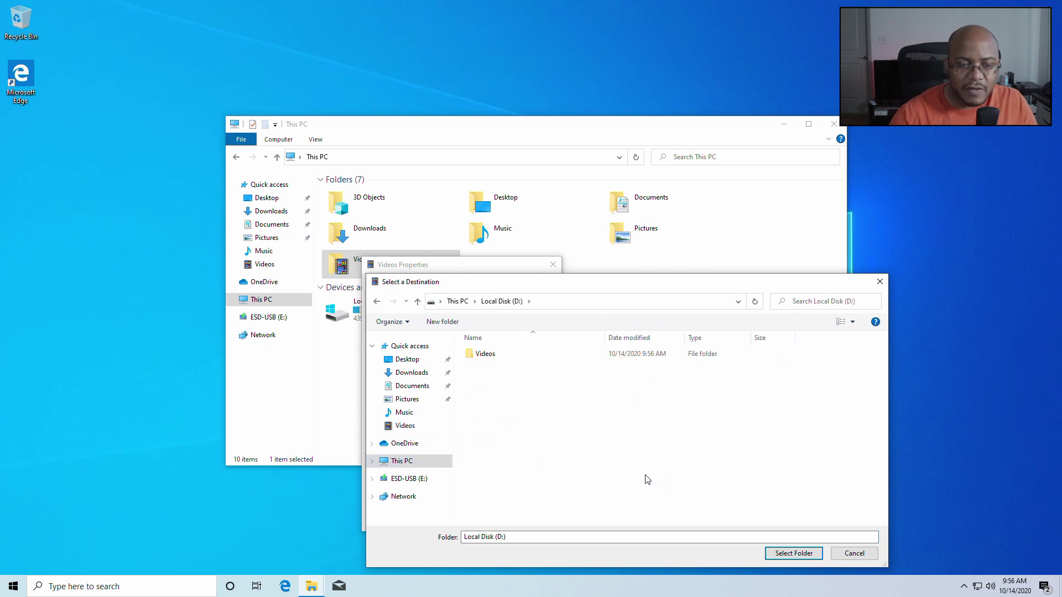
pyautogui.doubleClick(477, 357)
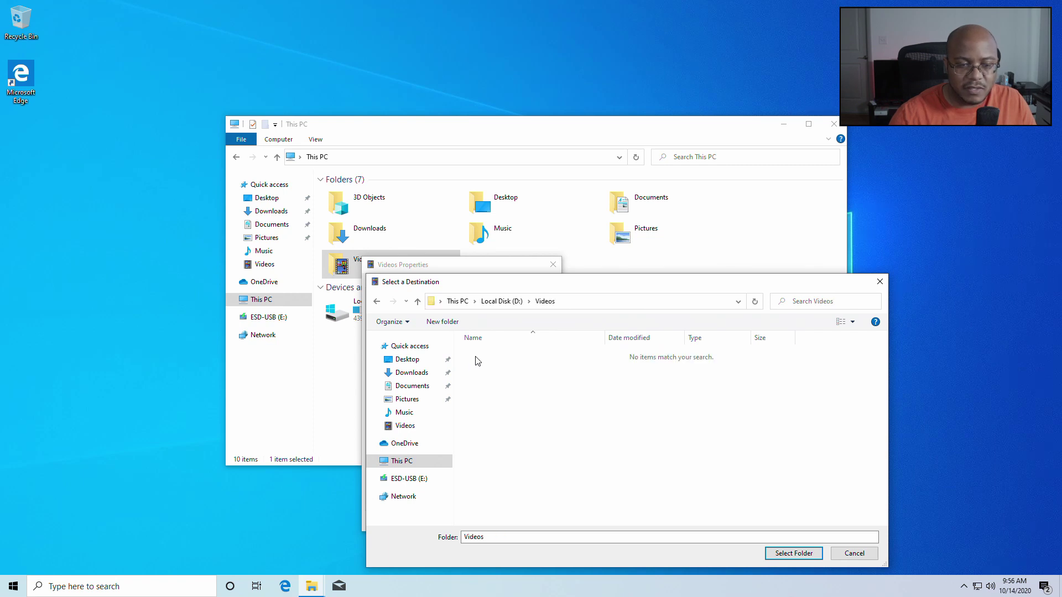
pyautogui.click(805, 553)
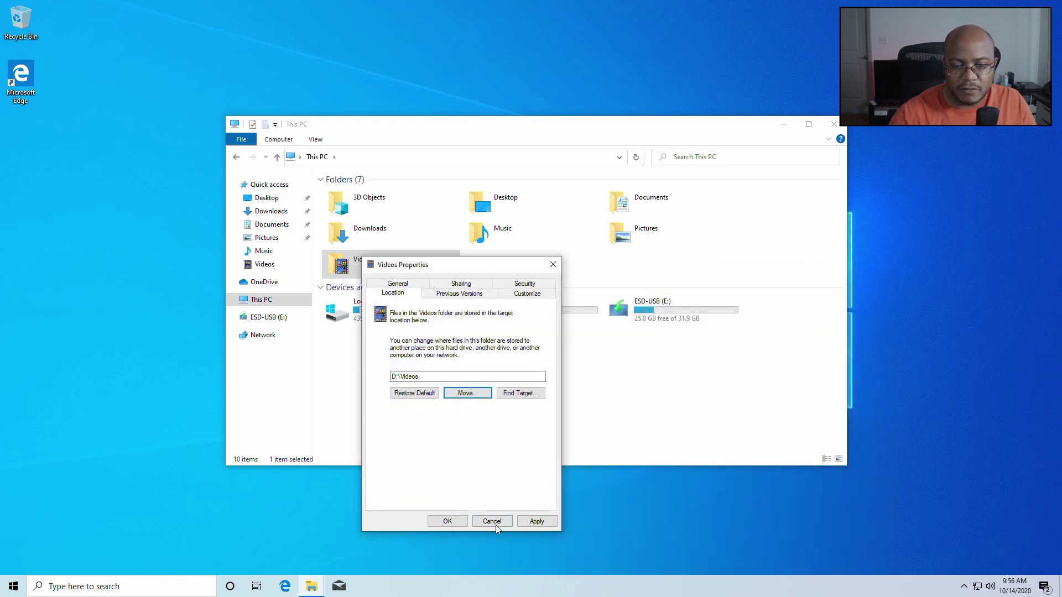
pyautogui.click(462, 523)
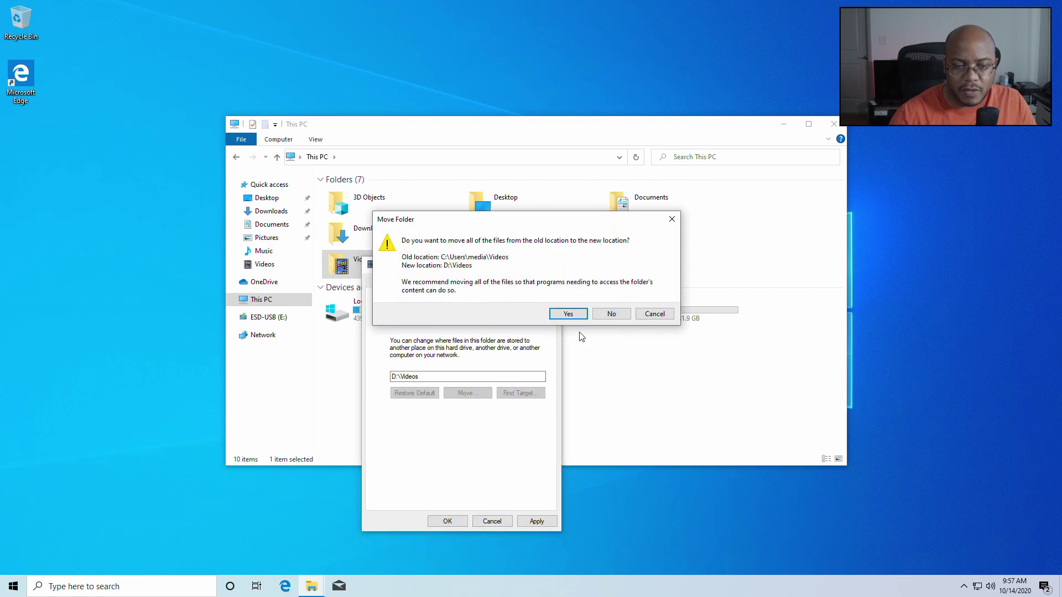
pyautogui.click(576, 314)
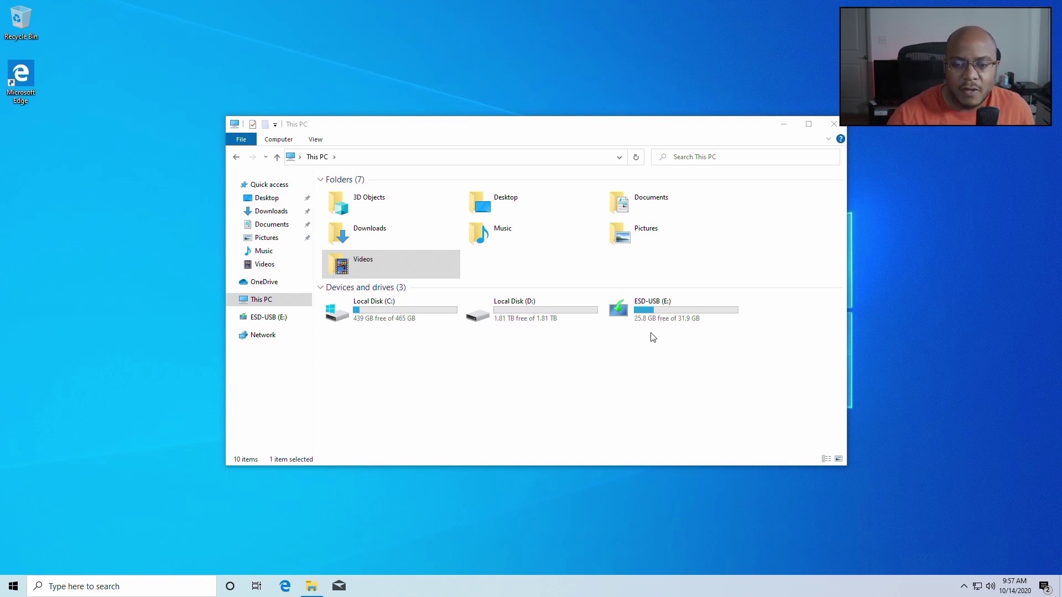
# - Open the OBS Complete Bundle zip on ESD-USB (E:) and drag its folder onto Local Disk (D:)
pyautogui.doubleClick(667, 317)
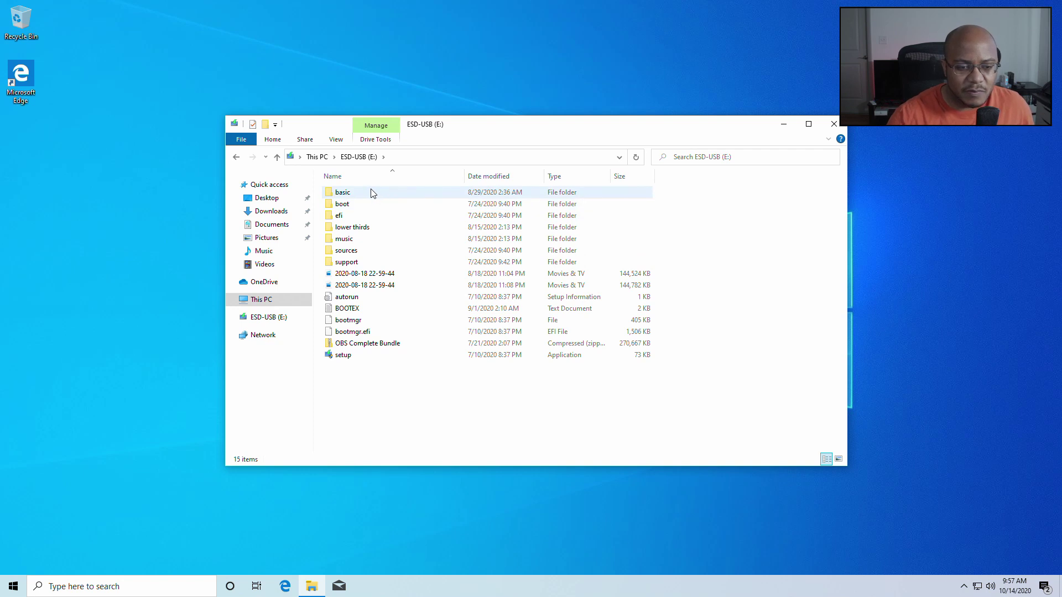
pyautogui.moveTo(367, 193)
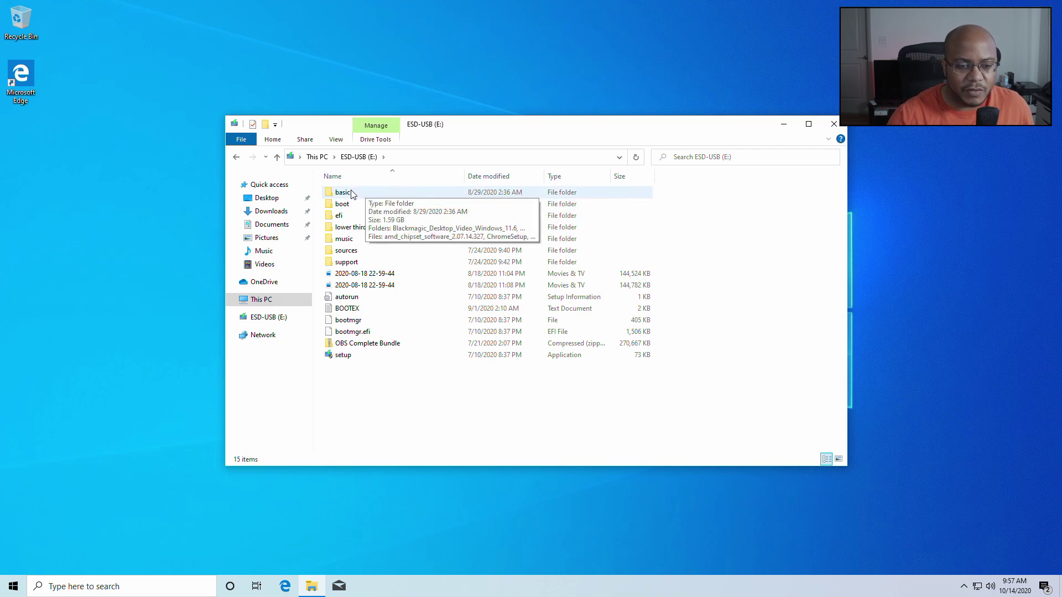
pyautogui.doubleClick(362, 345)
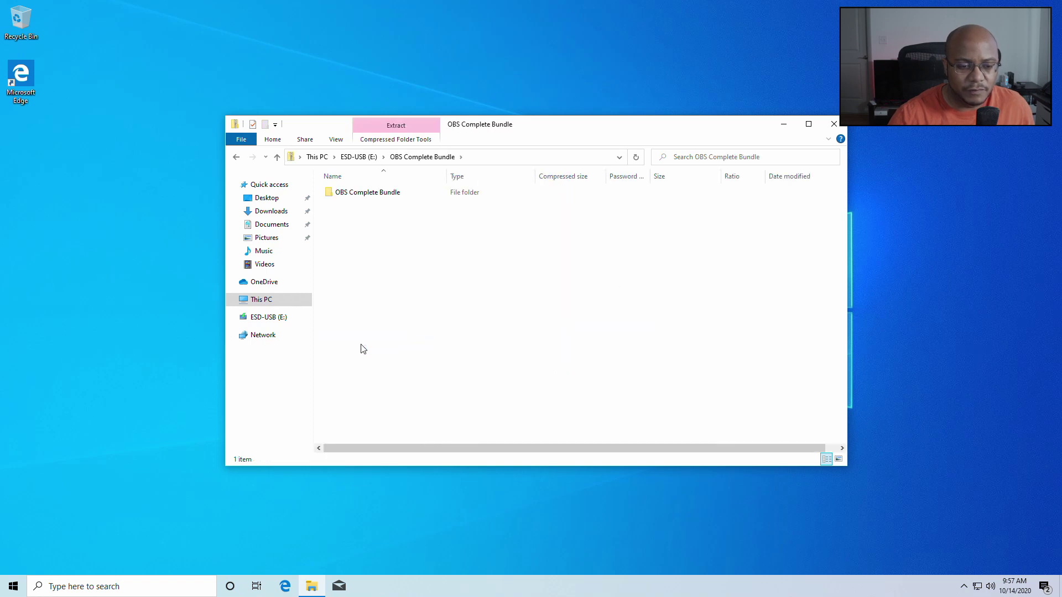
pyautogui.click(231, 300)
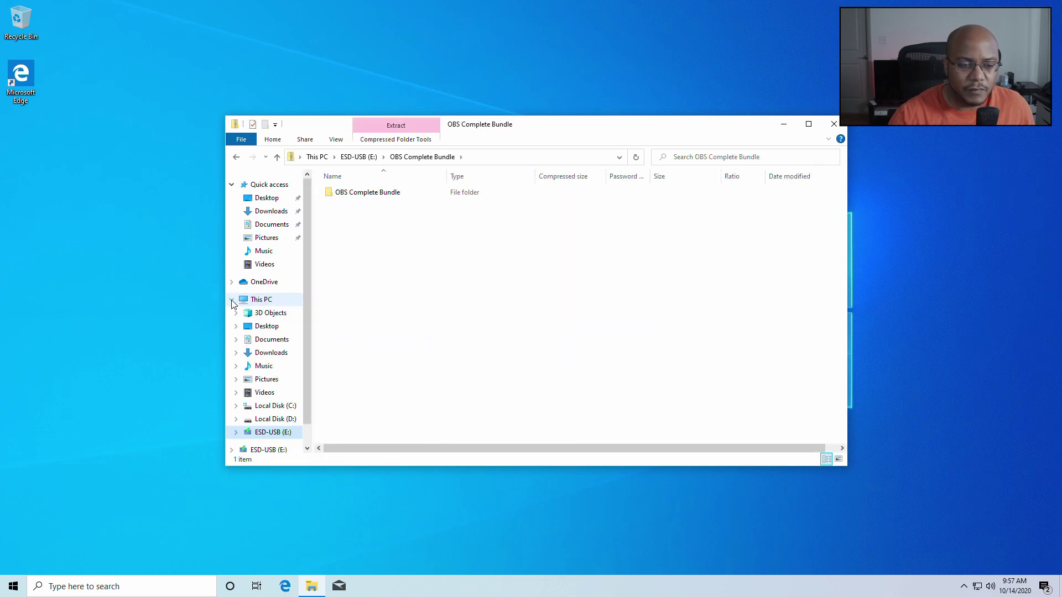
pyautogui.doubleClick(371, 194)
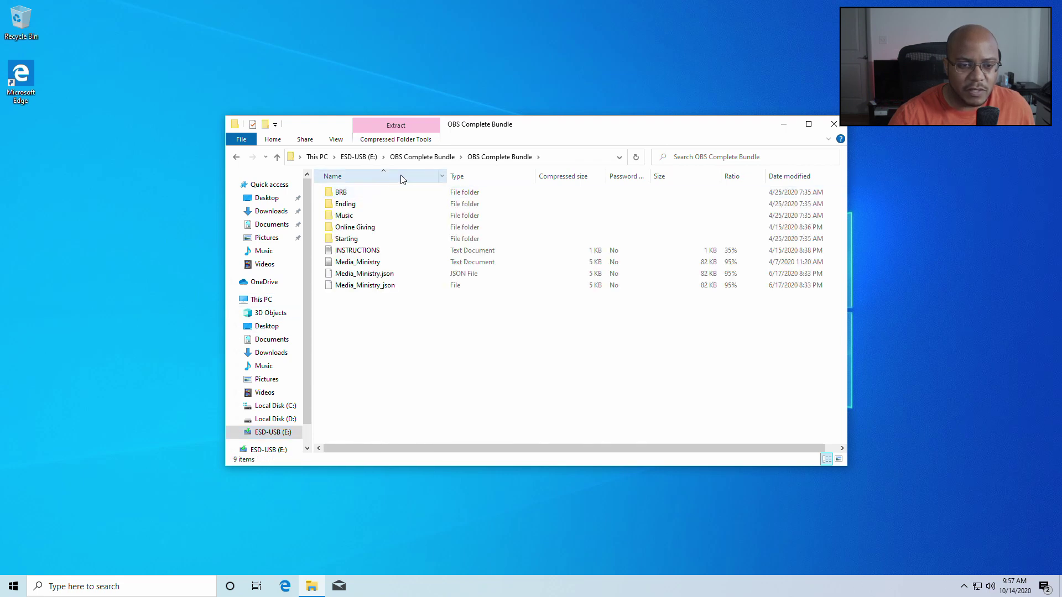
pyautogui.click(410, 159)
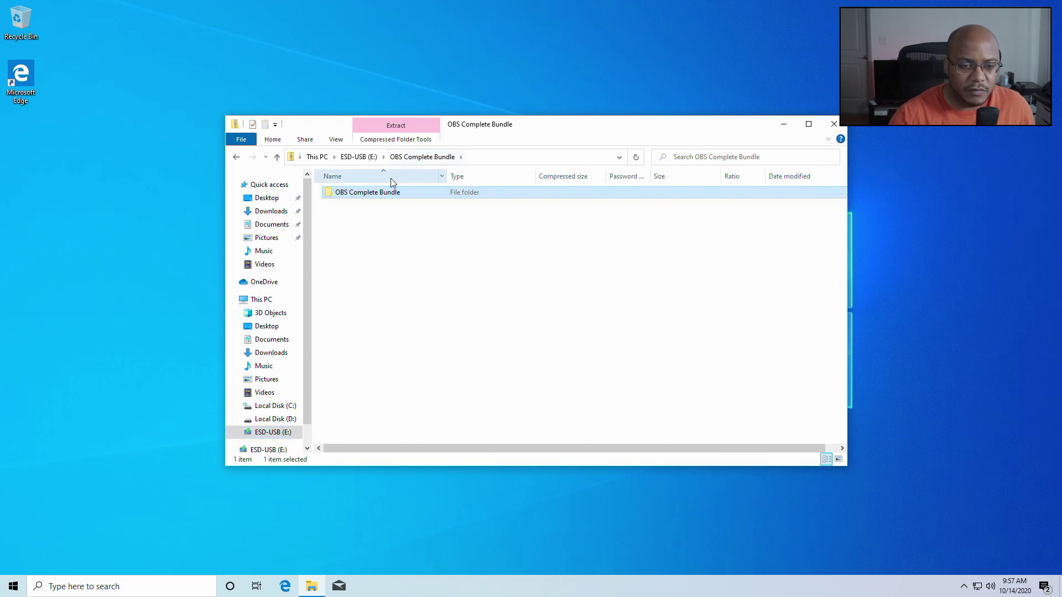
pyautogui.moveTo(385, 196); pyautogui.dragTo(284, 419)
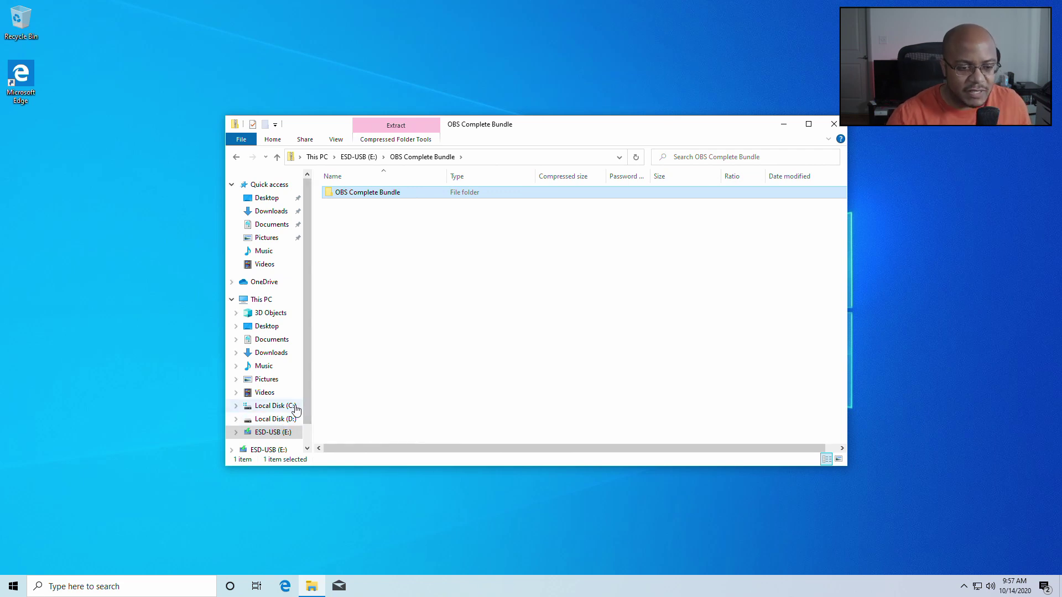
# - Go back to the root of ESD-USB (E:) and open the basic folder
pyautogui.click(375, 158)
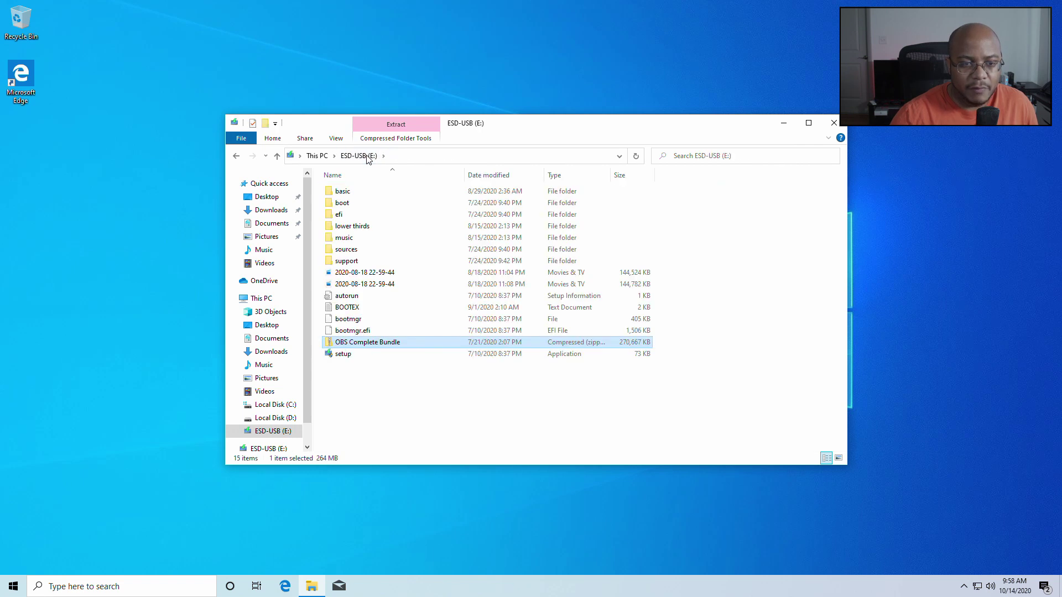
pyautogui.doubleClick(350, 191)
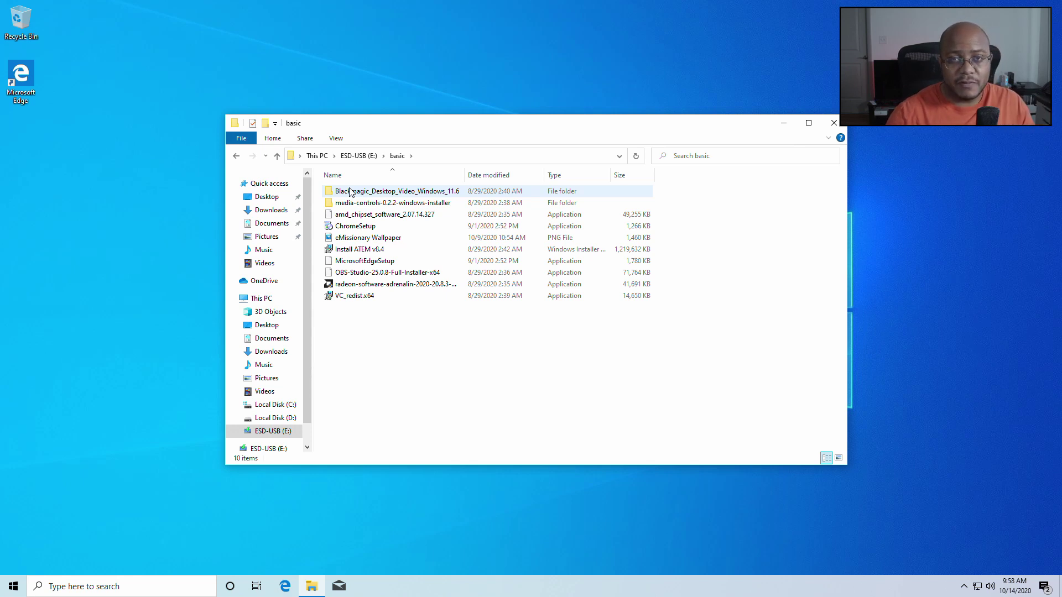
# - Launch the amd_chipset_software installer with admin approval and paste eMissionary Wallpaper into Pictures
pyautogui.click(404, 220)
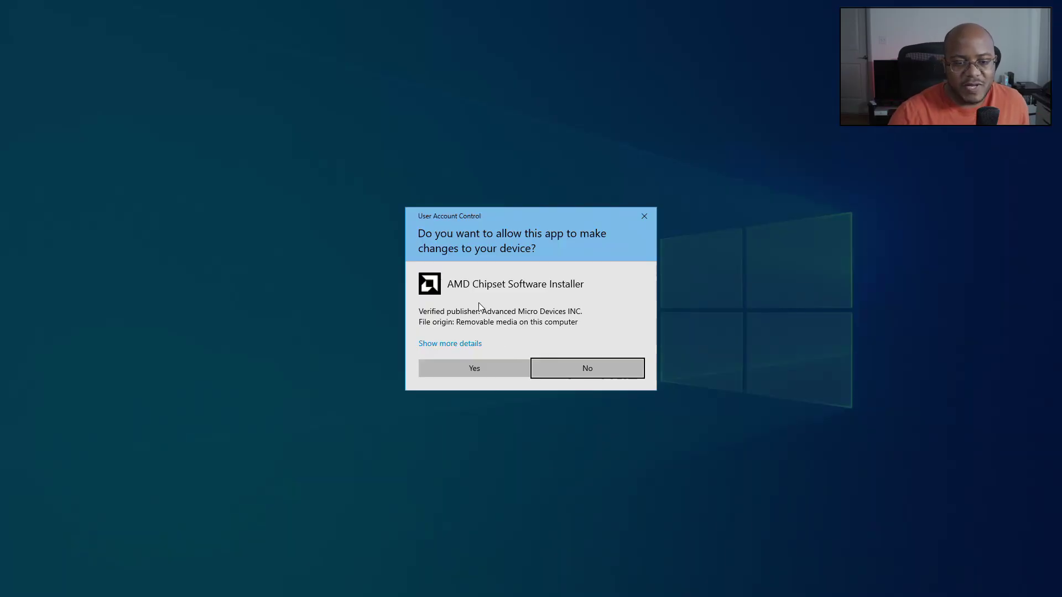
pyautogui.click(498, 369)
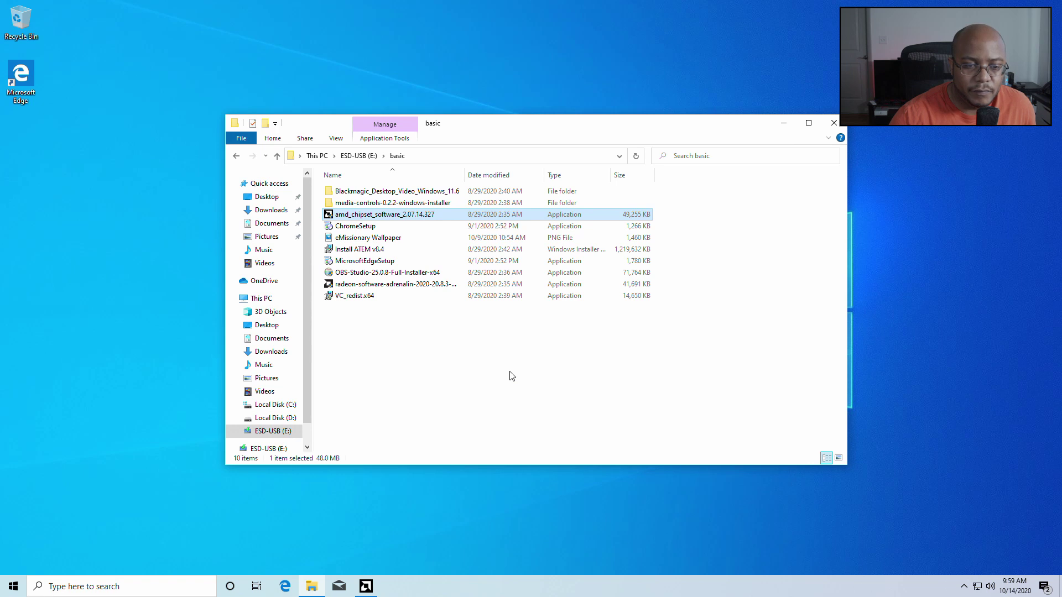
pyautogui.click(512, 376)
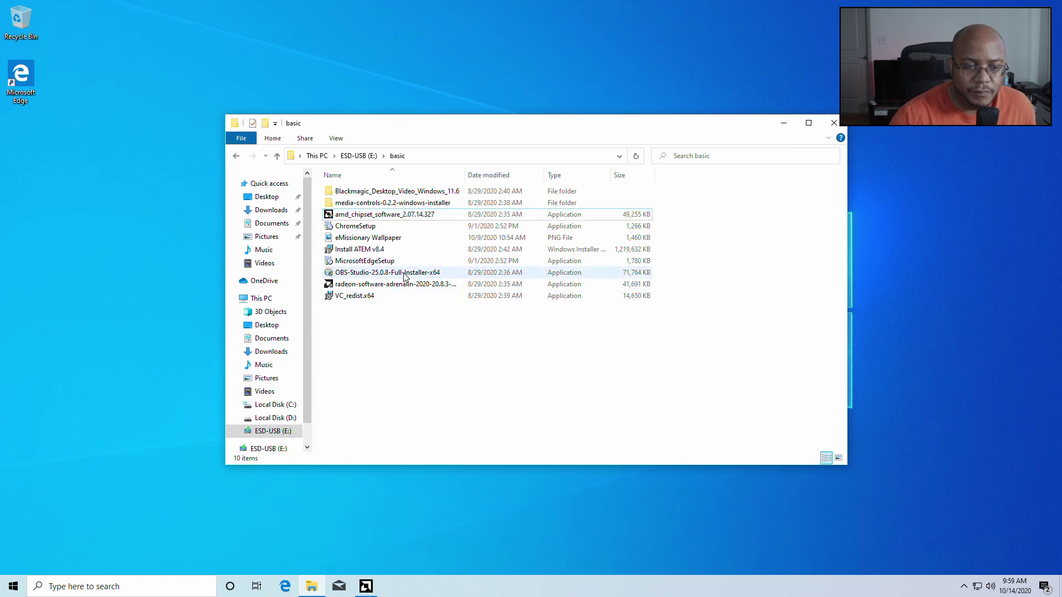
pyautogui.click(406, 242)
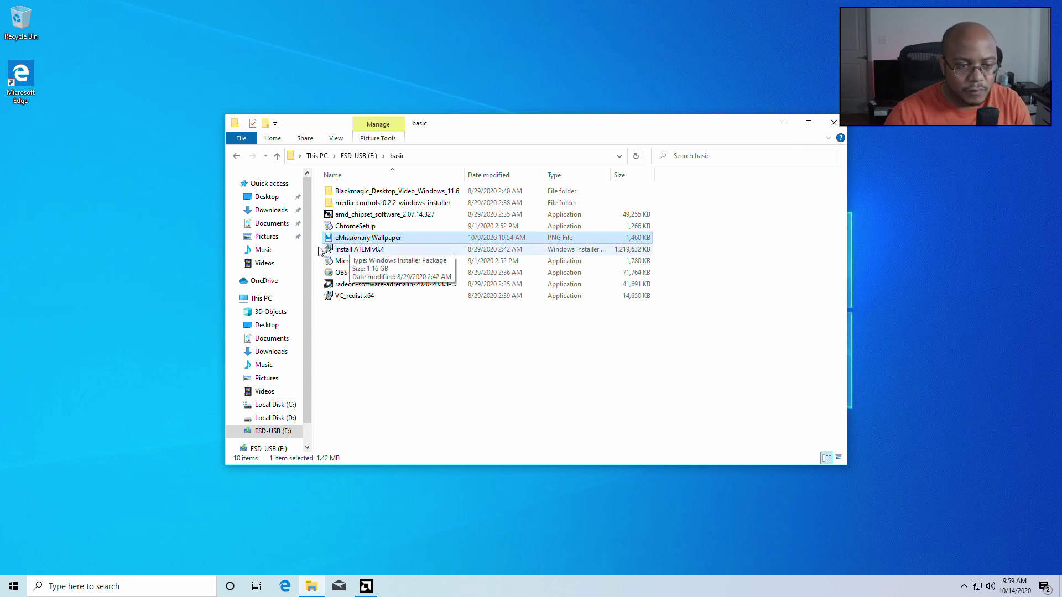
pyautogui.rightClick(271, 242)
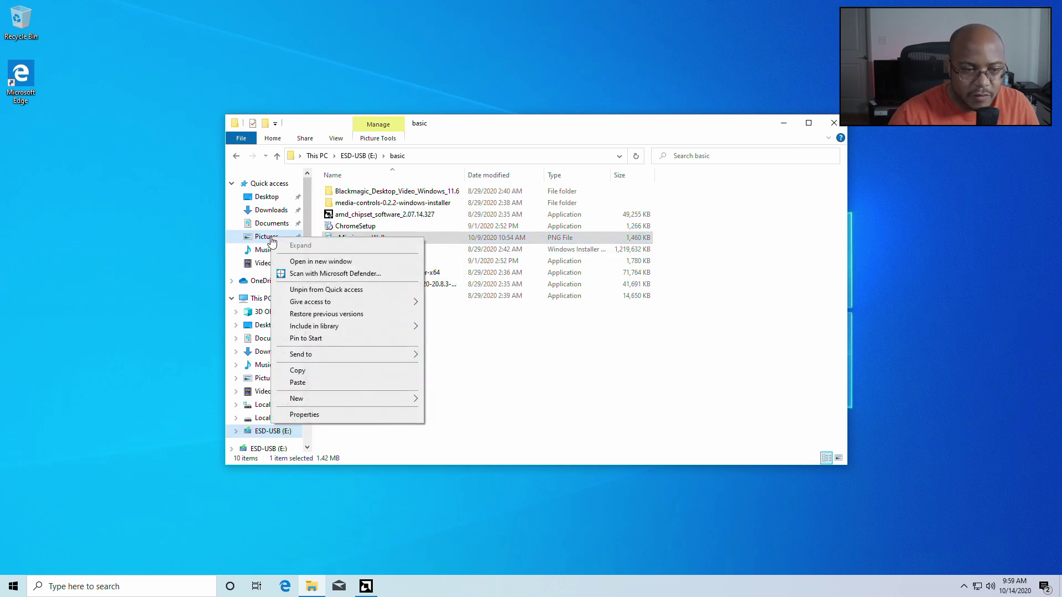
pyautogui.click(298, 383)
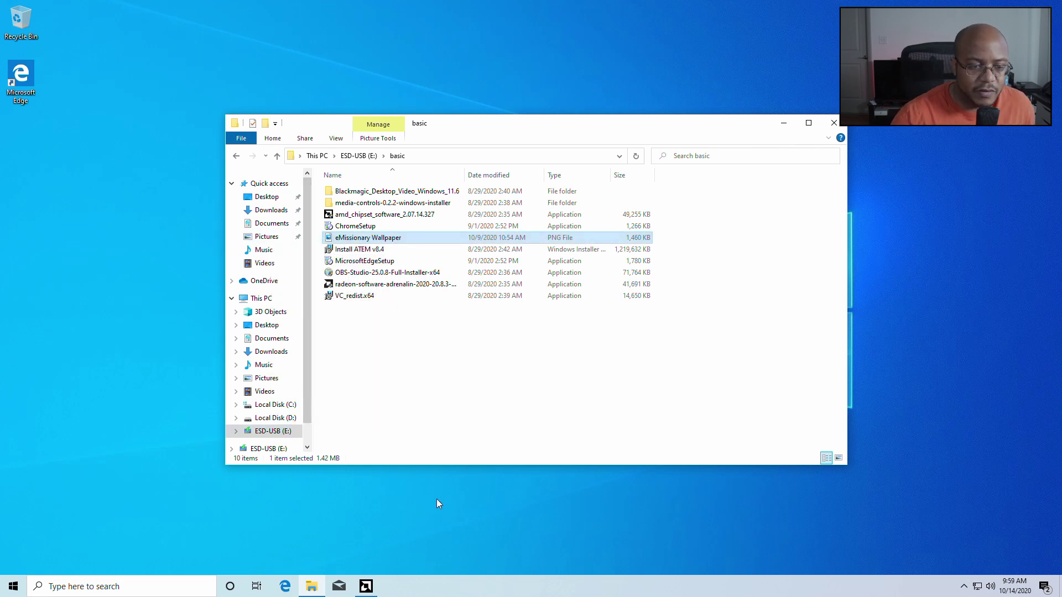
# - Install the five checked AMD chipset drivers and minimize the installer while it runs
pyautogui.click(365, 585)
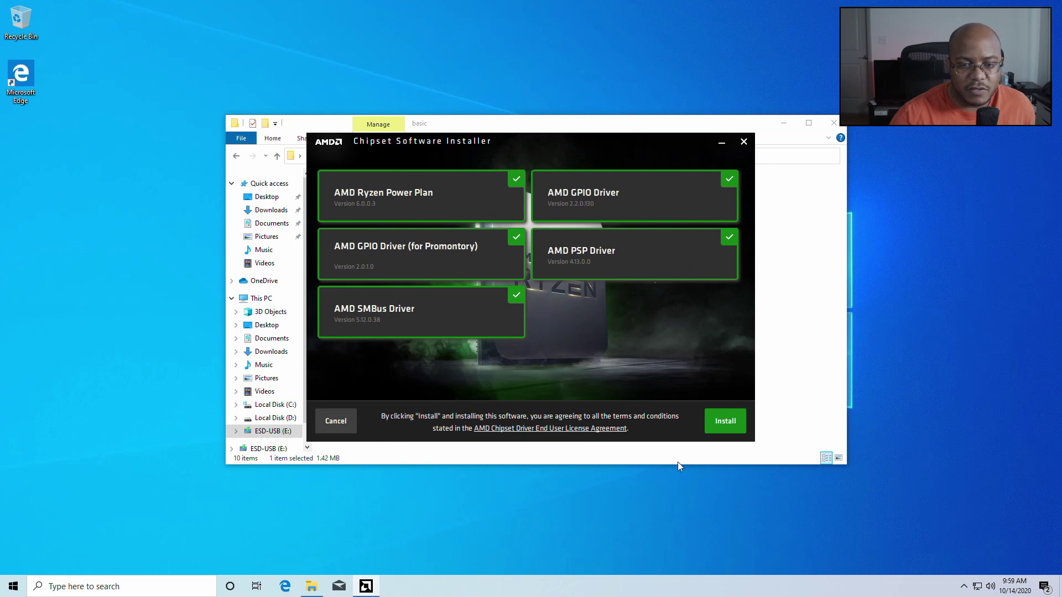
pyautogui.click(726, 421)
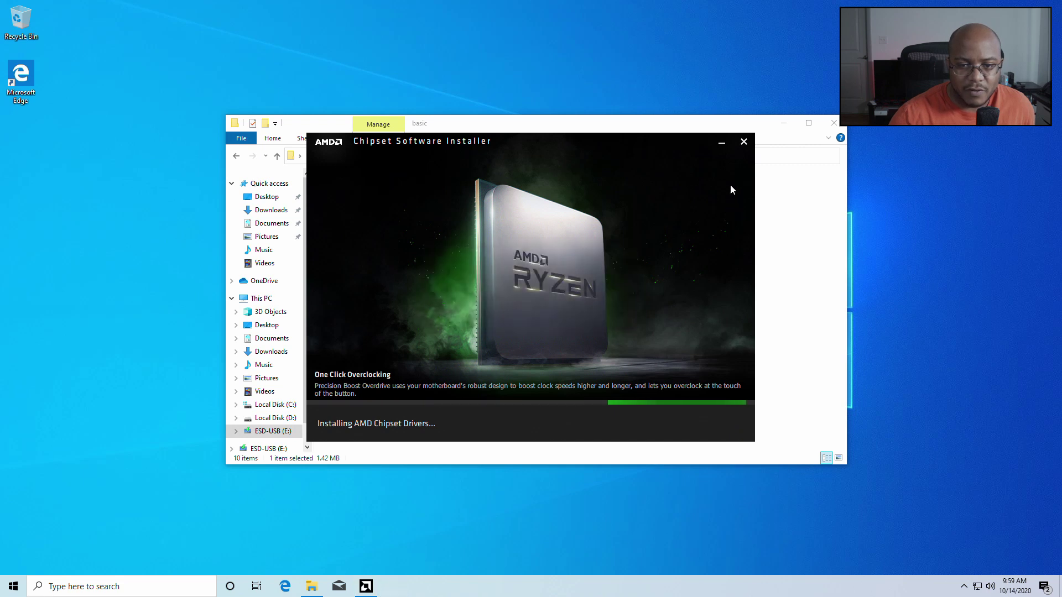
pyautogui.click(722, 143)
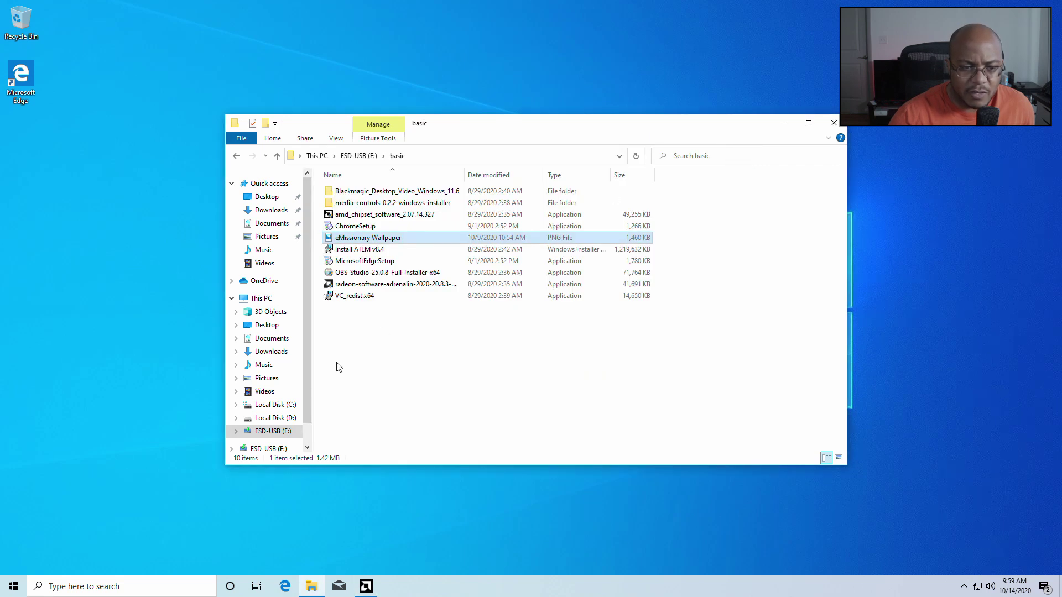
# - Run VC_redist.x64 and install the Visual C++ 2015-2019 x64 redistributable
pyautogui.doubleClick(364, 301)
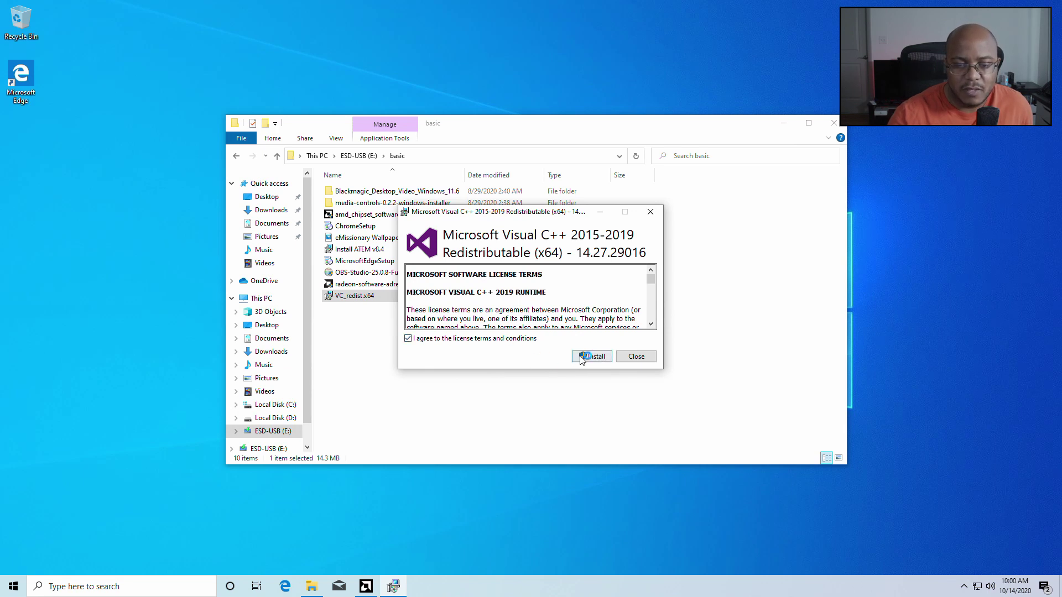
pyautogui.click(592, 357)
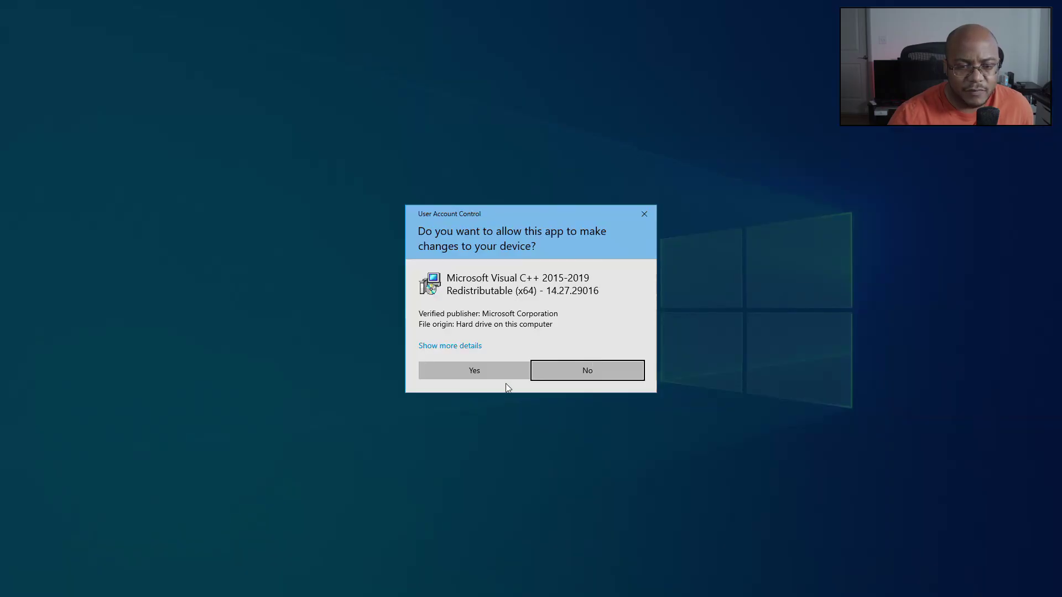
pyautogui.click(474, 370)
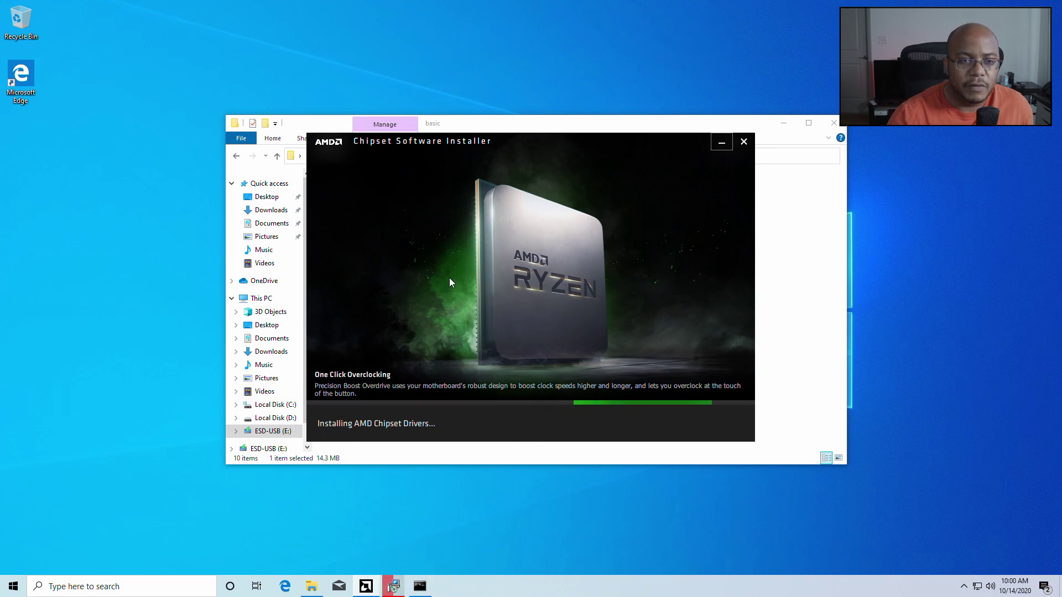
# - Close the completed Visual C++ setup and the finished AMD chipset installer
pyautogui.moveTo(534, 142); pyautogui.dragTo(325, 18)
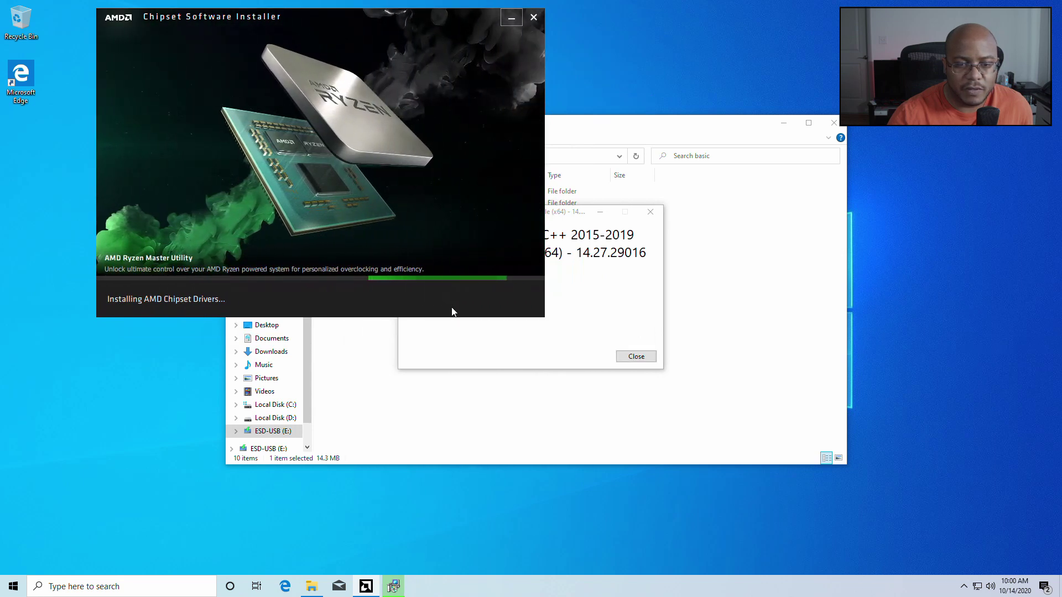
pyautogui.click(477, 341)
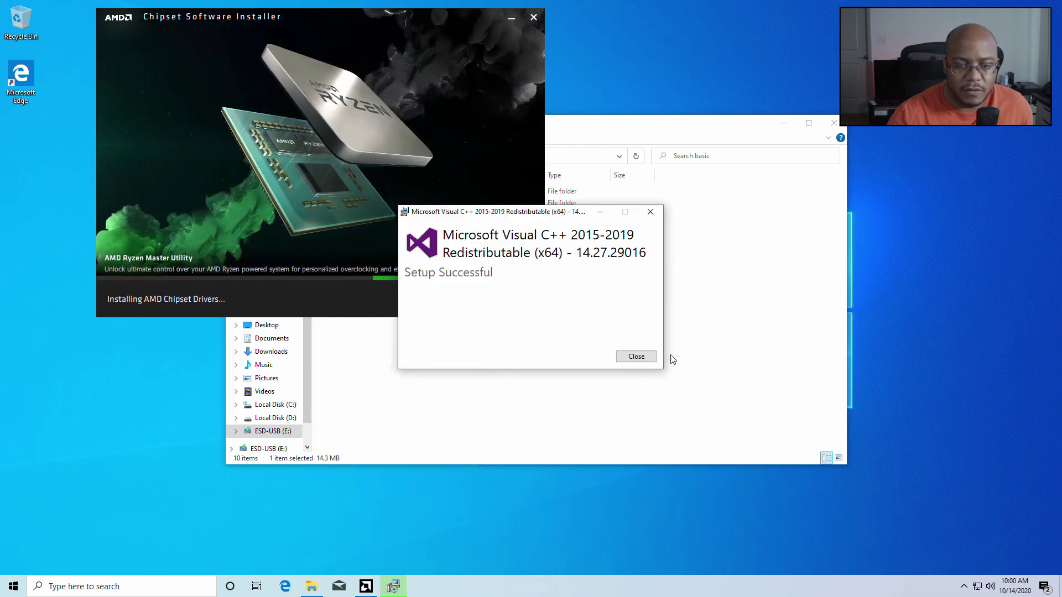
pyautogui.click(654, 360)
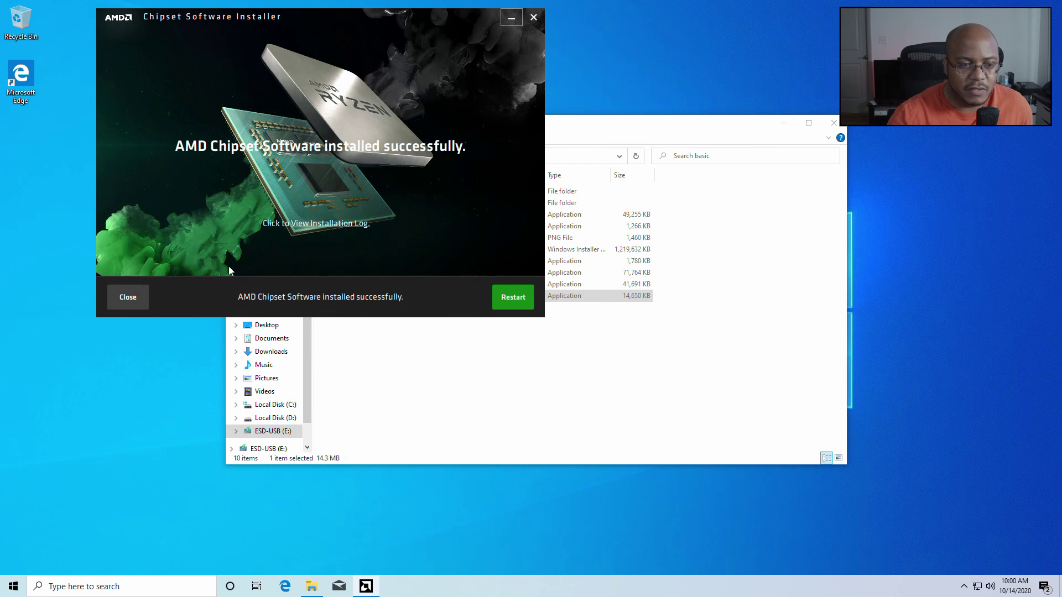
pyautogui.click(128, 298)
pyautogui.click(464, 385)
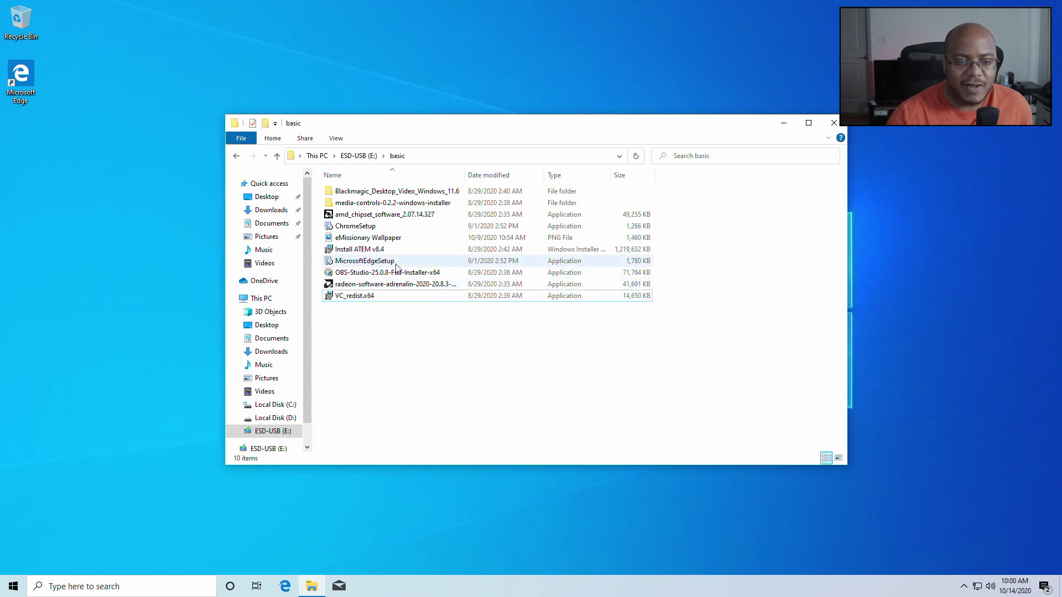
# - Delete the media-controls-0.2.2-windows-installer folder from the basic folder
pyautogui.click(418, 207)
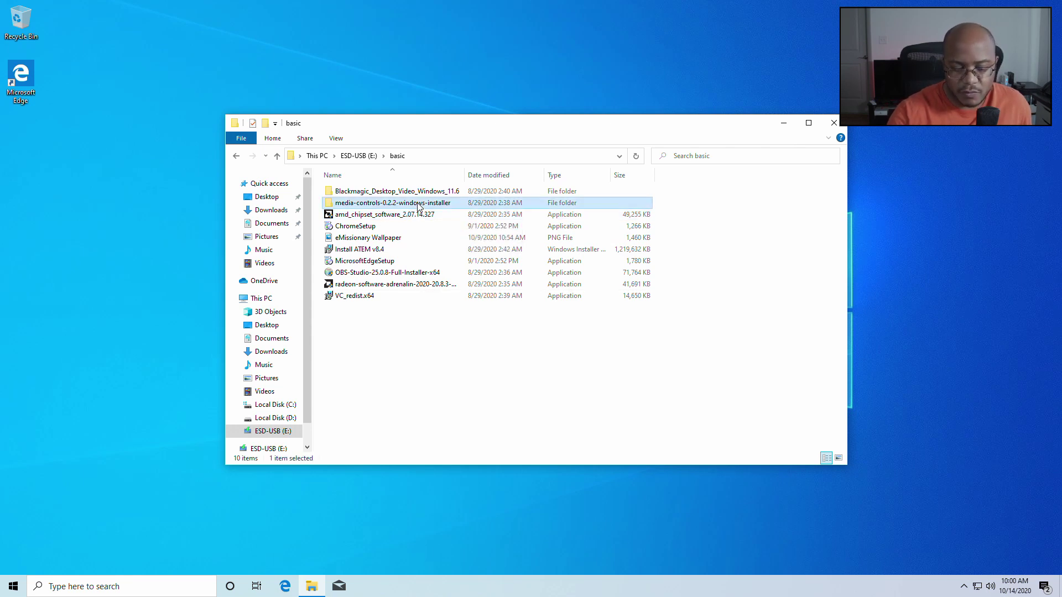
pyautogui.press('Delete')
pyautogui.press('Return')
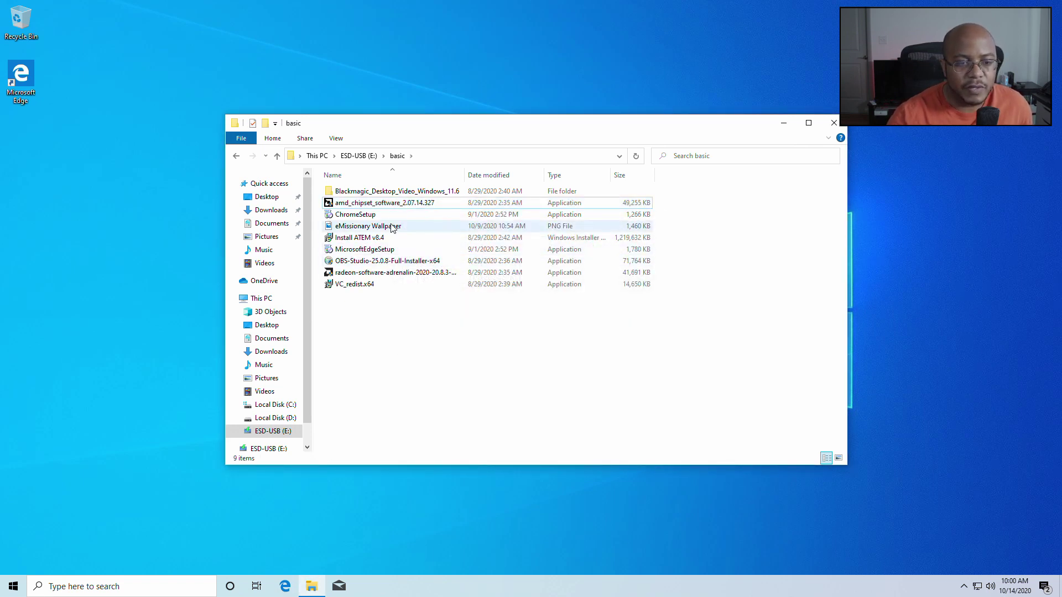
# - Start the ChromeSetup and MicrosoftEdgeSetup installers, approving both permission prompts
pyautogui.doubleClick(382, 216)
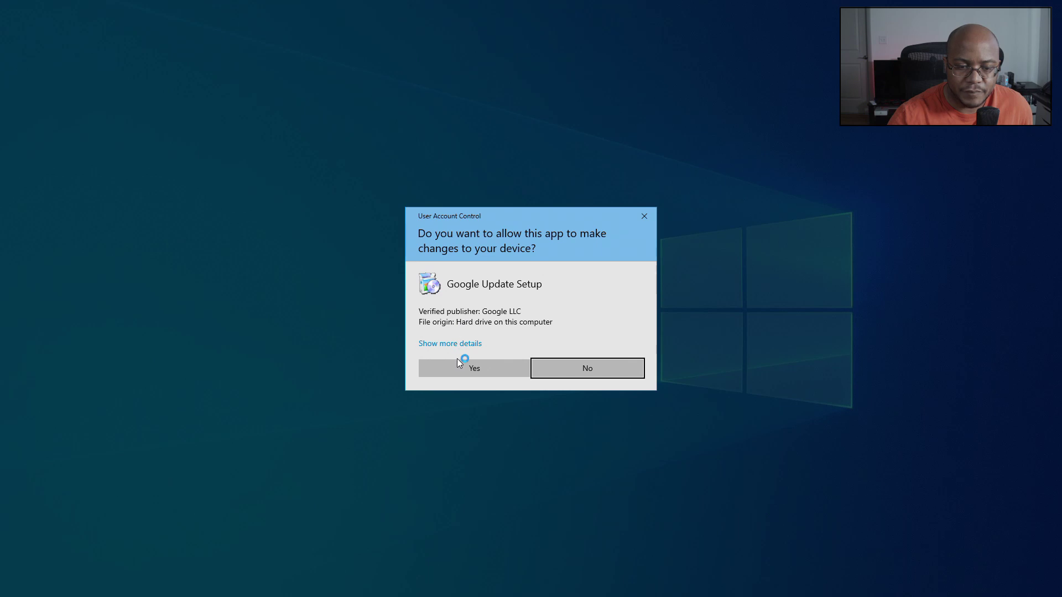
pyautogui.click(456, 359)
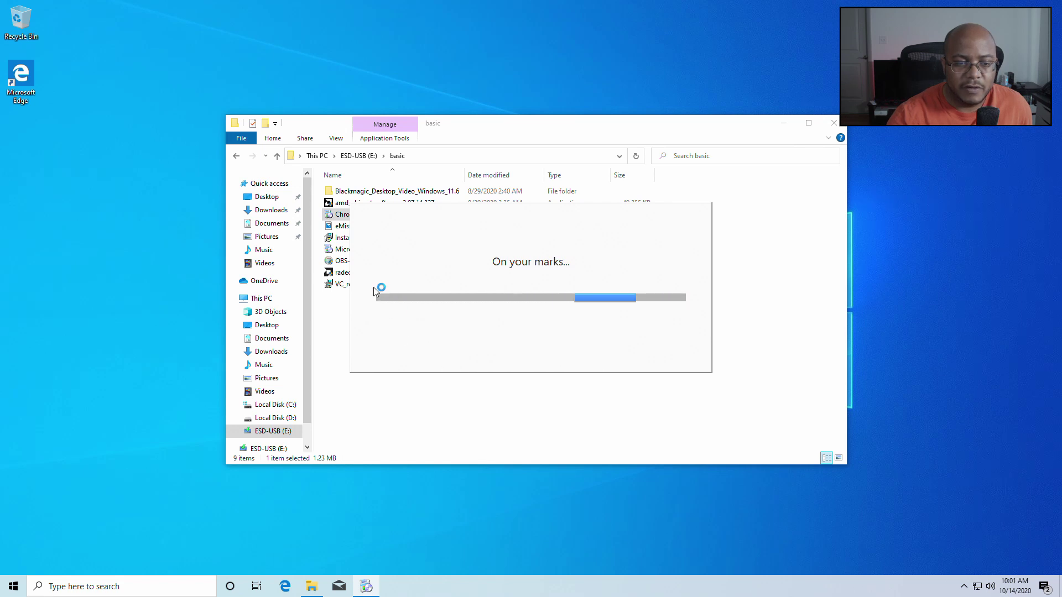
pyautogui.click(344, 250)
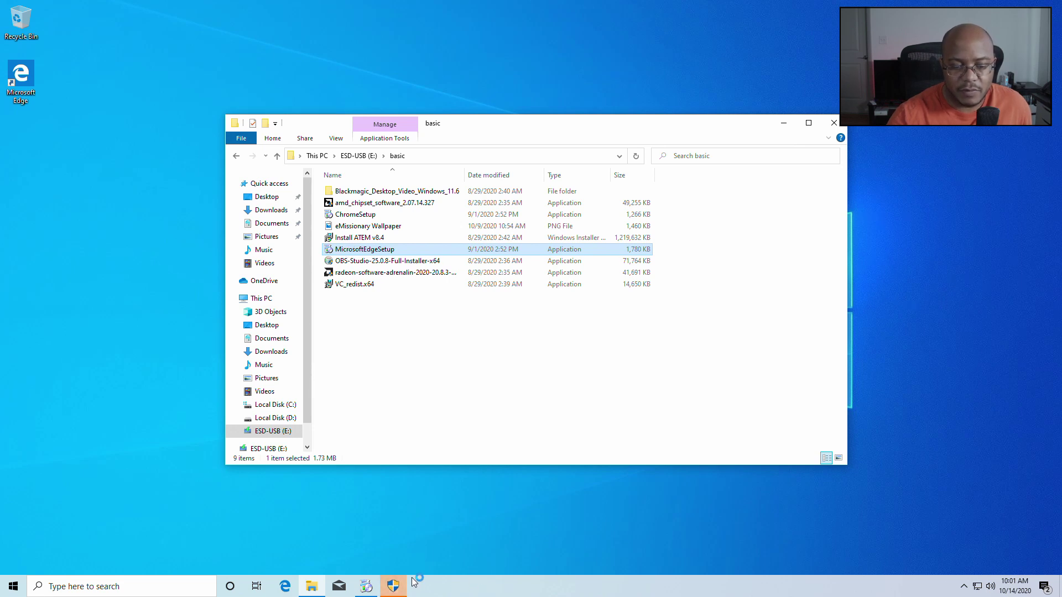
pyautogui.click(396, 587)
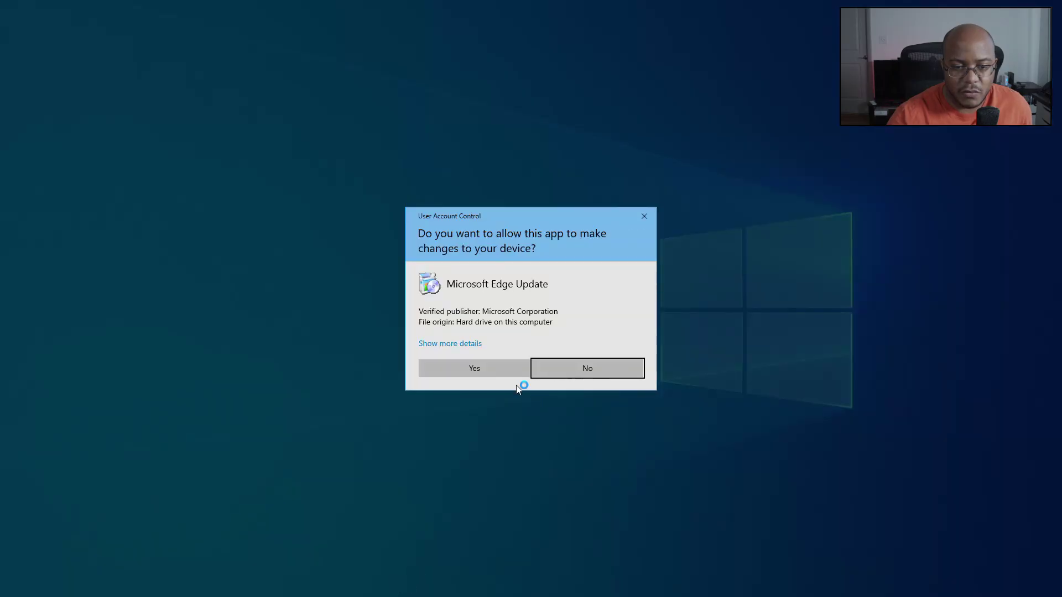
pyautogui.click(506, 374)
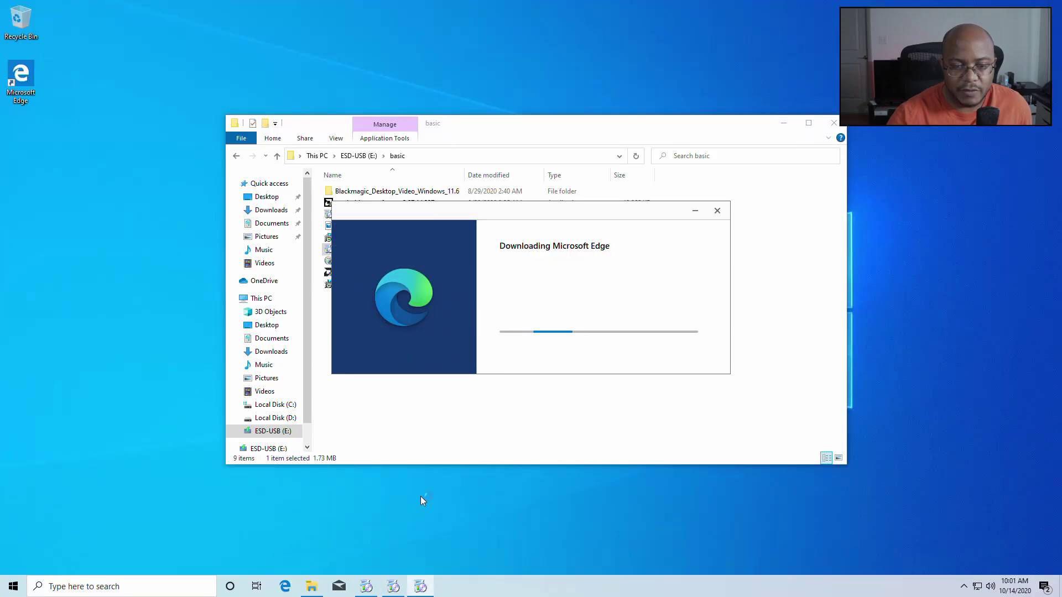
pyautogui.click(367, 585)
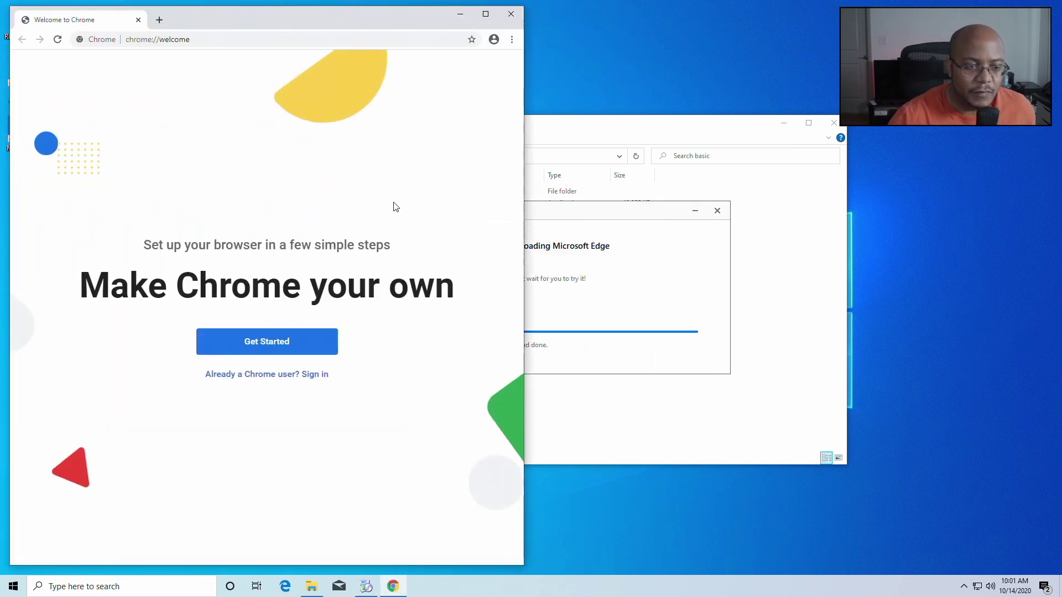
# - Enter obsproject.com in Chrome's address bar to load the OBS project site
pyautogui.moveTo(377, 245); pyautogui.dragTo(392, 246)
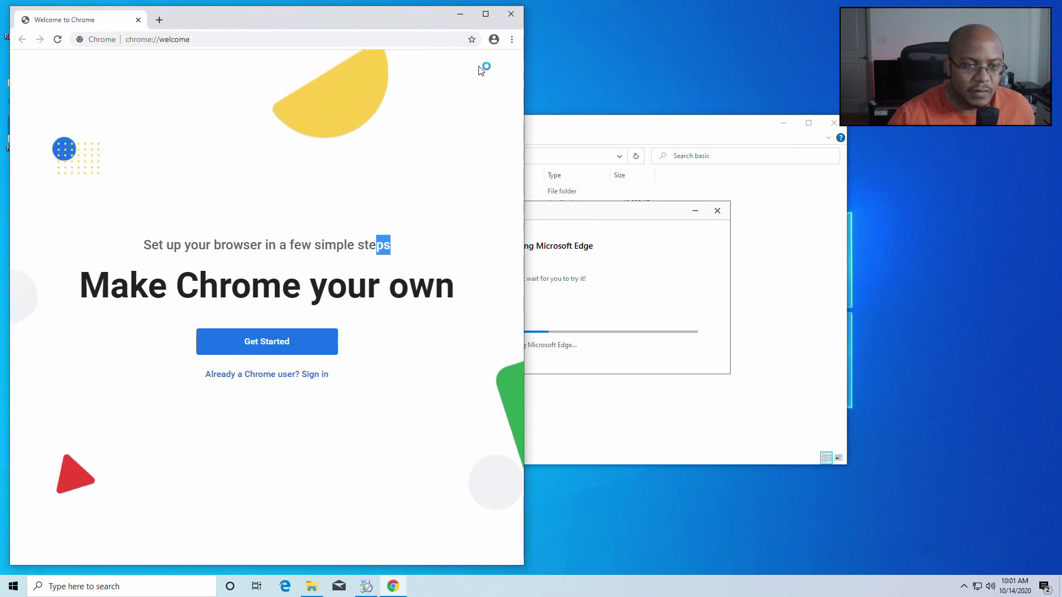
pyautogui.click(449, 44)
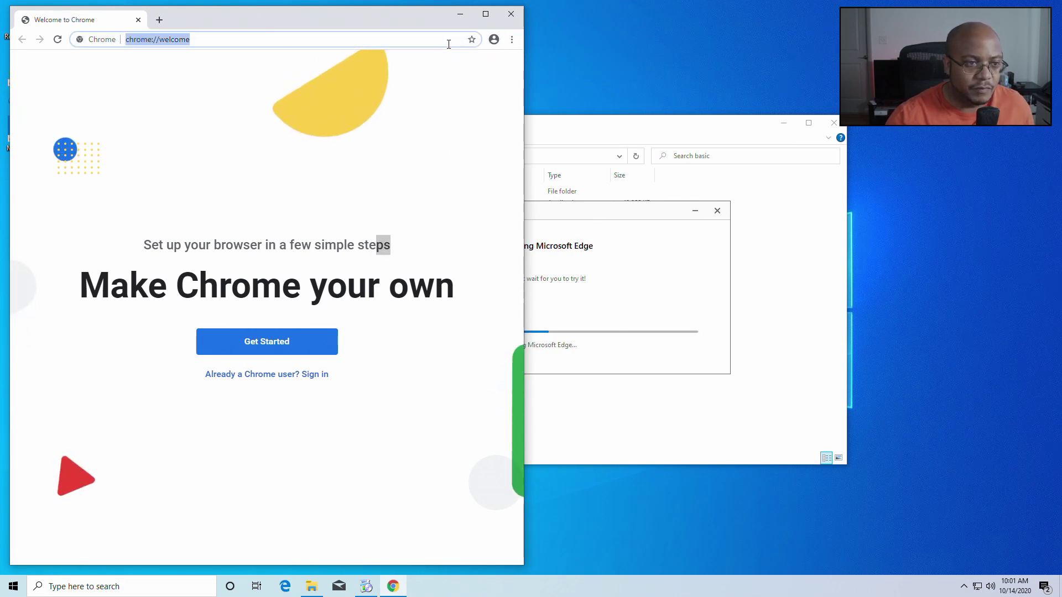
pyautogui.write('ob')
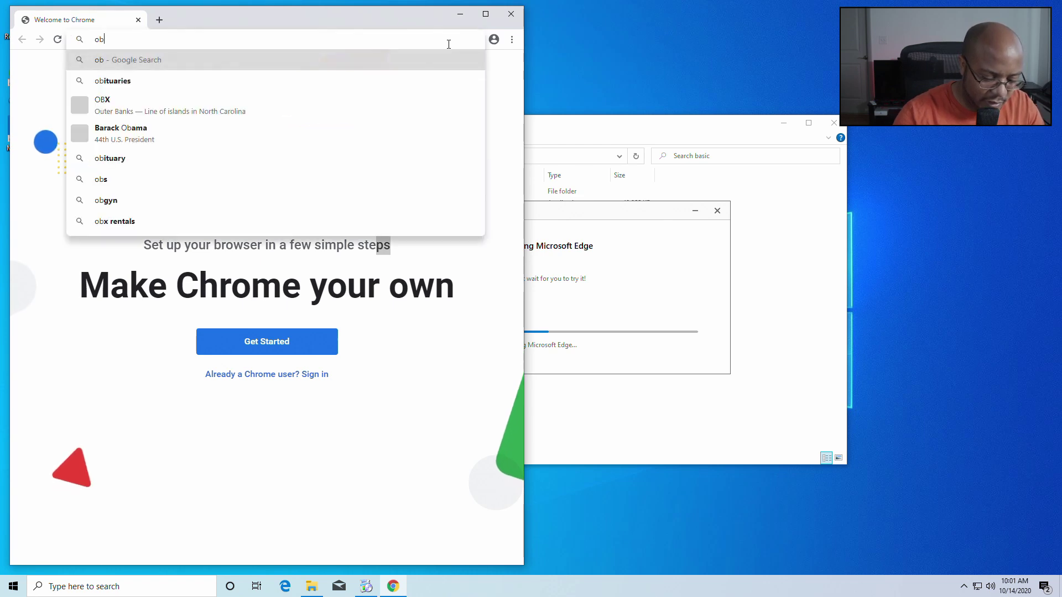
pyautogui.write('sproject.com')
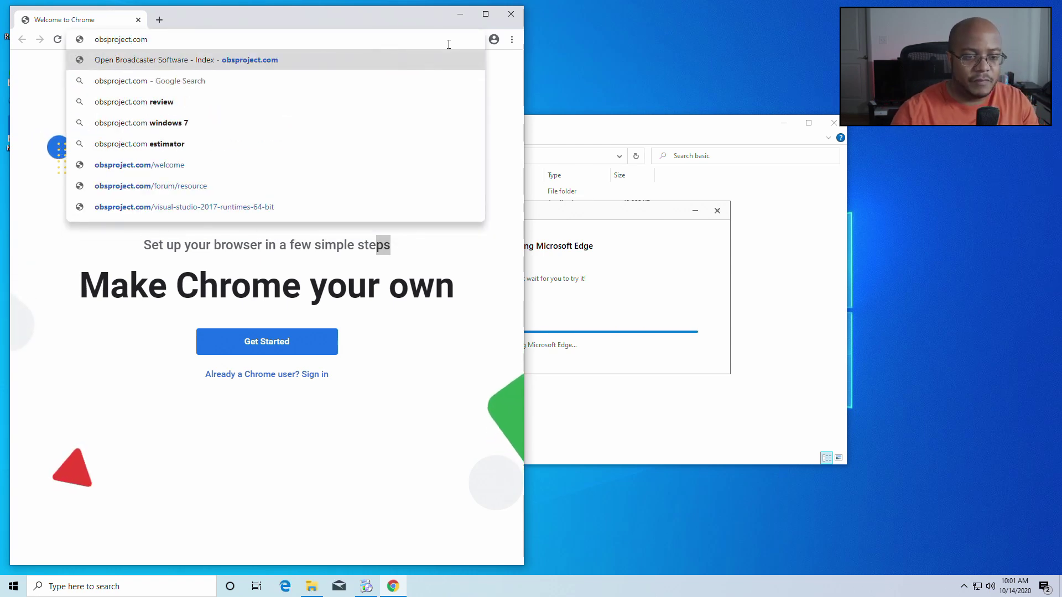
pyautogui.press('Return')
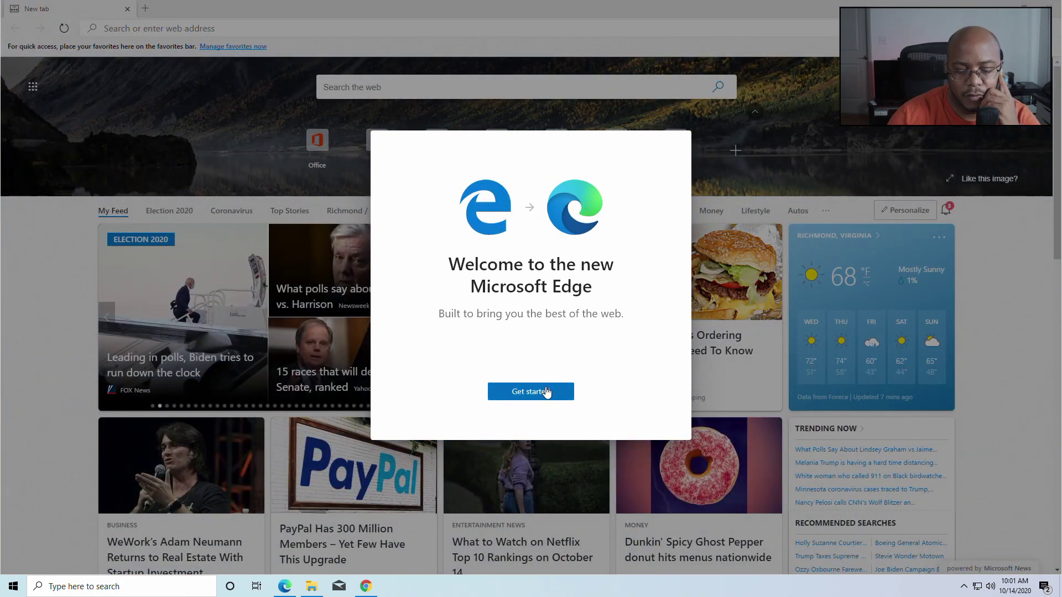
# - Finish Edge's first run with the default new tab layout and no sign-in, then close the tutorial
pyautogui.click(547, 392)
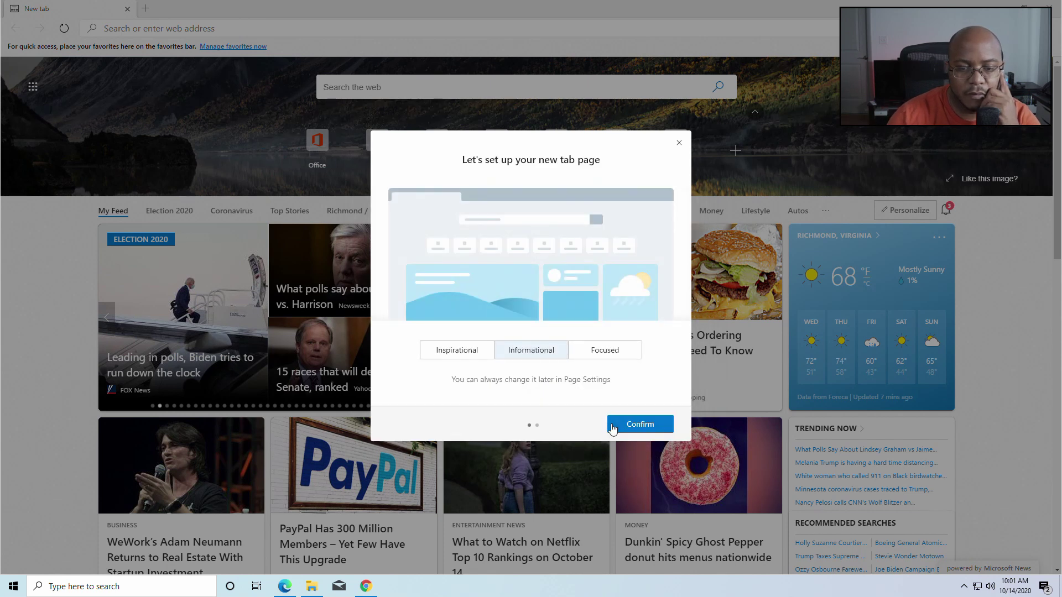
pyautogui.click(614, 427)
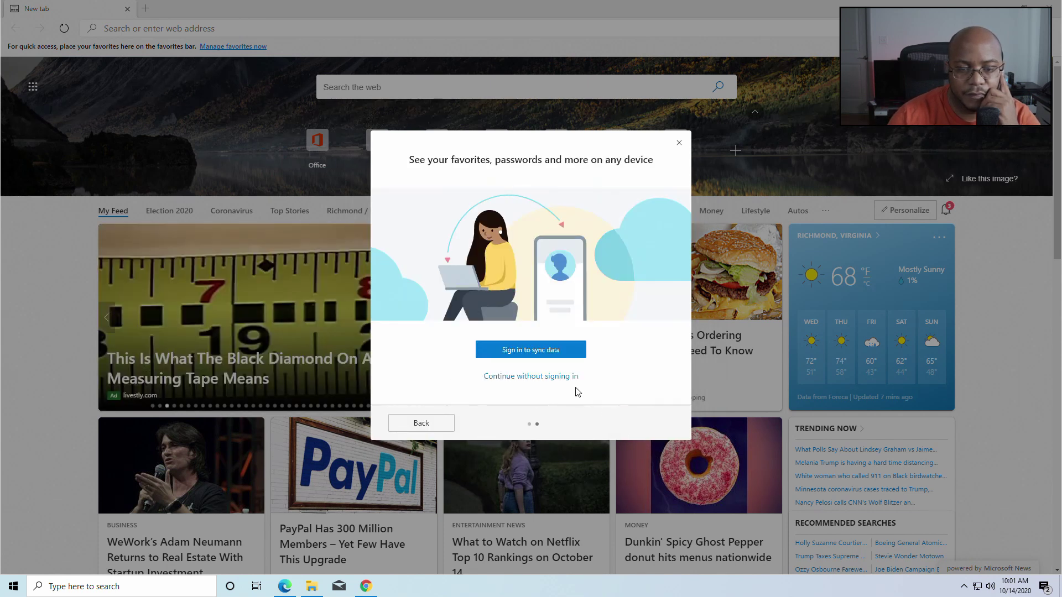
pyautogui.click(569, 377)
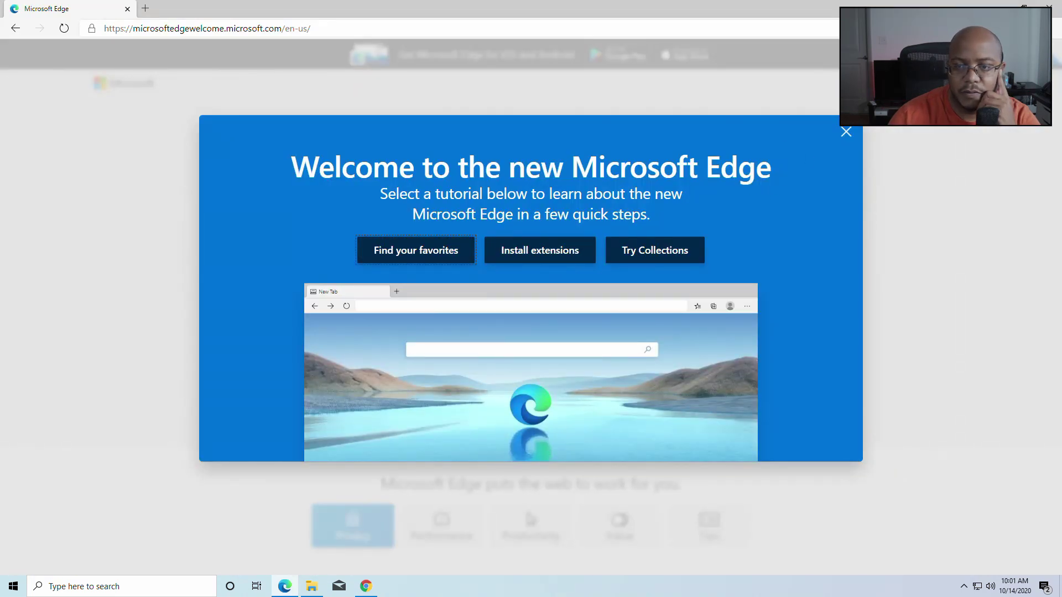
pyautogui.click(843, 130)
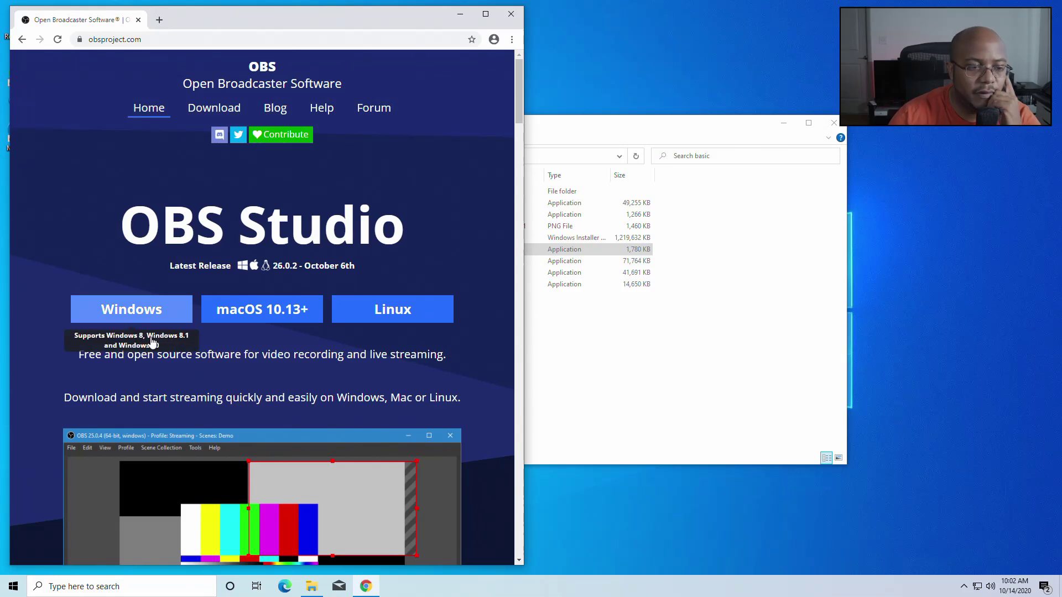
# - Download the Windows OBS Studio 26.0.2 installer and drag it into the USB's basic folder
pyautogui.click(146, 320)
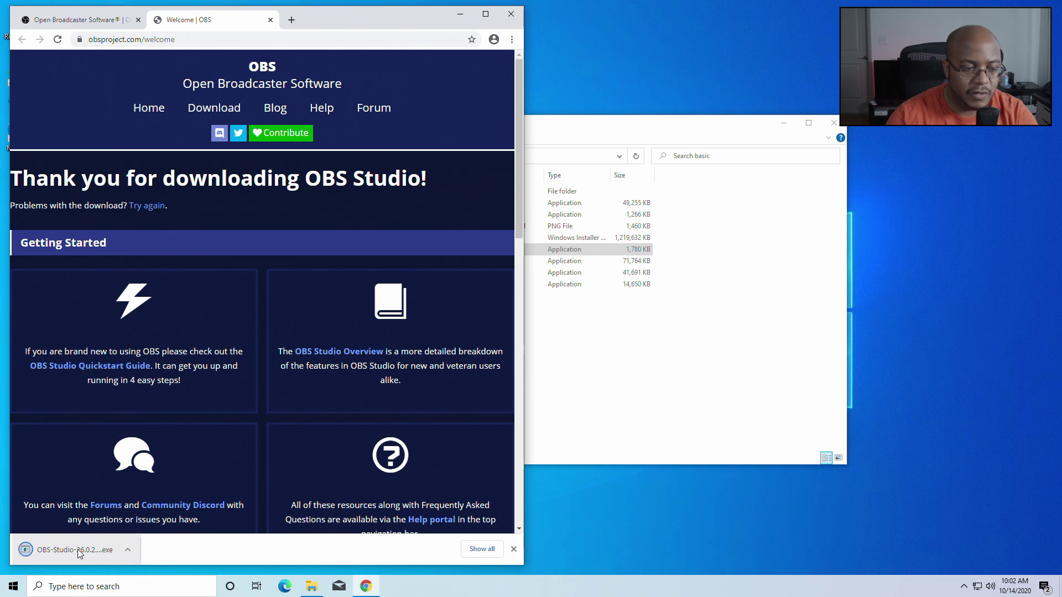
pyautogui.moveTo(80, 552); pyautogui.dragTo(639, 359)
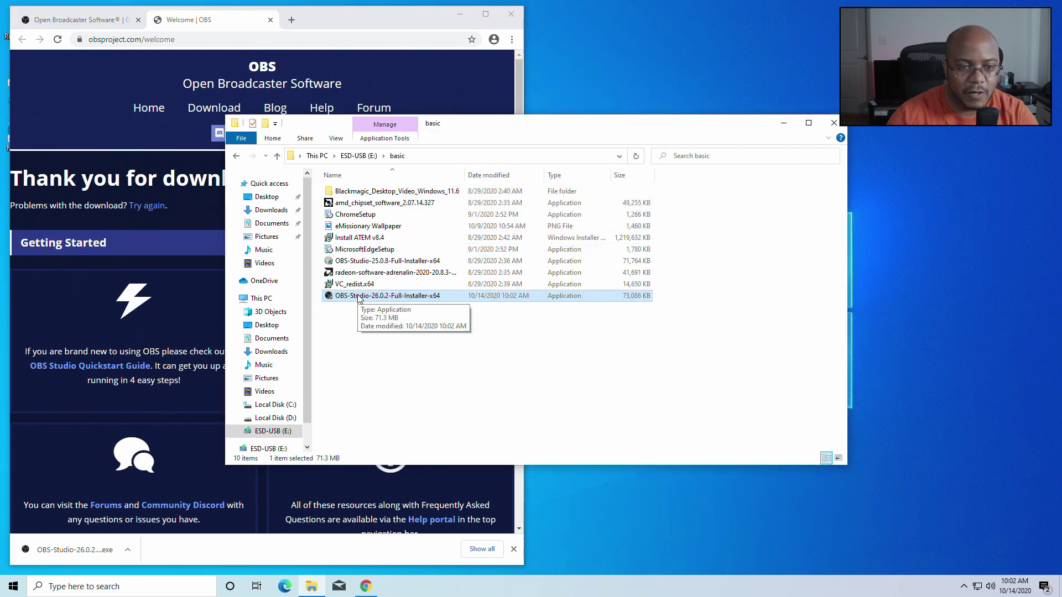
# - Install OBS Studio 26.0.2 with default settings without launching it, then close Chrome
pyautogui.click(105, 550)
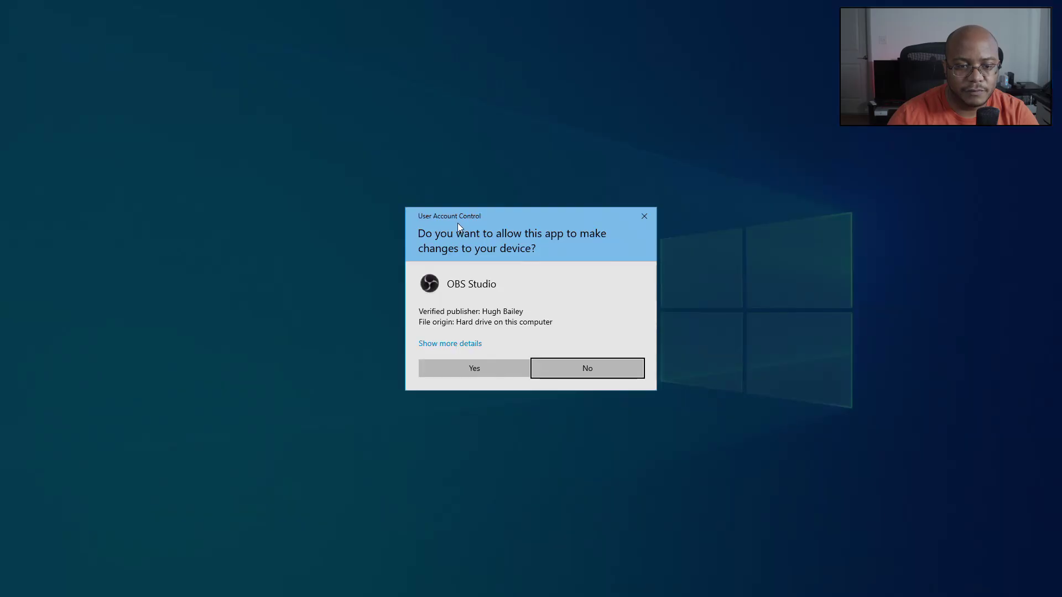
pyautogui.click(453, 373)
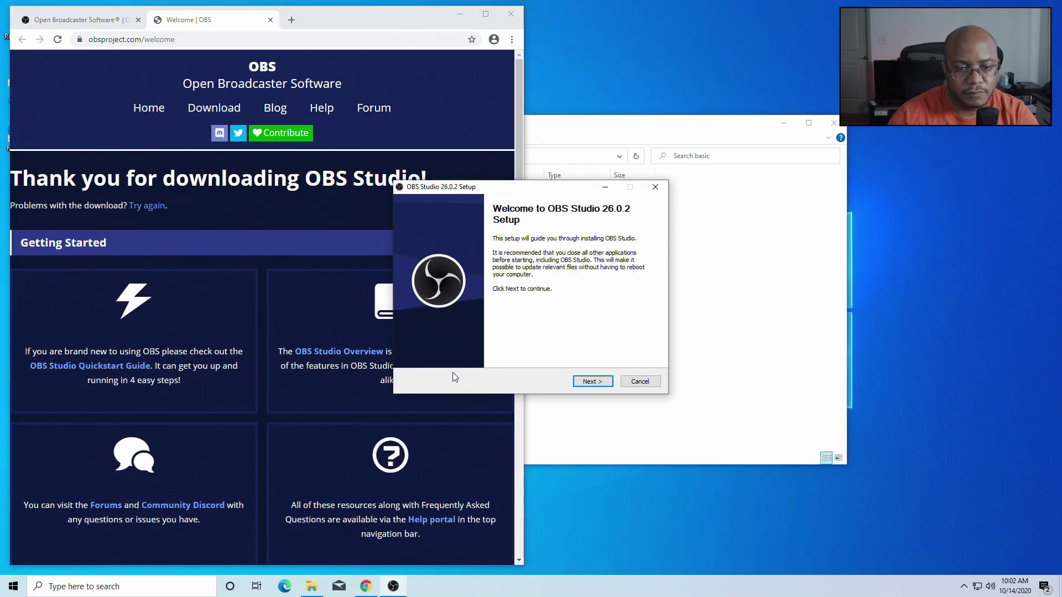
pyautogui.click(578, 385)
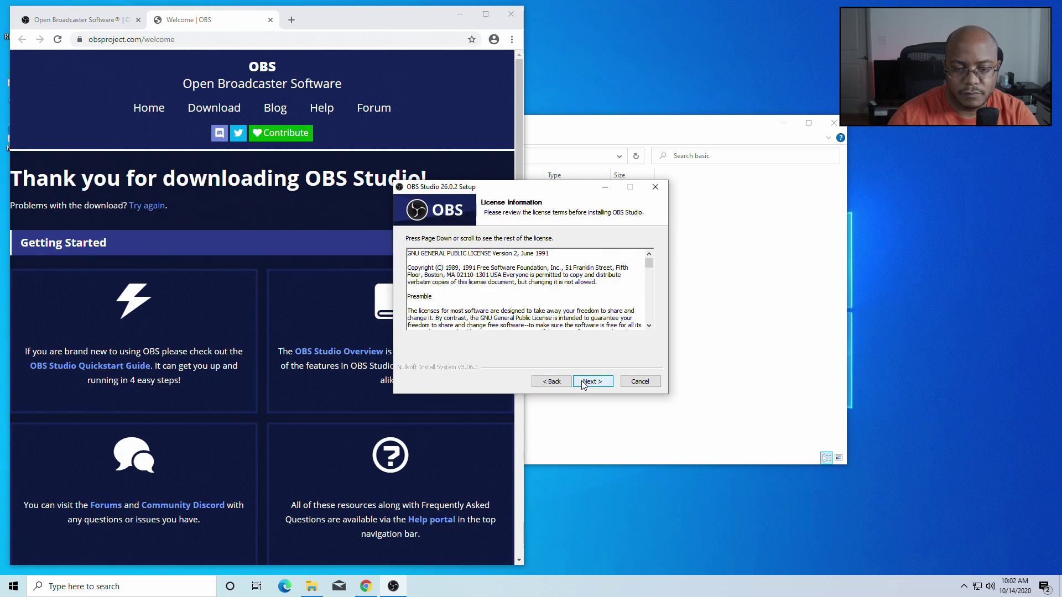
pyautogui.click(582, 385)
pyautogui.click(583, 383)
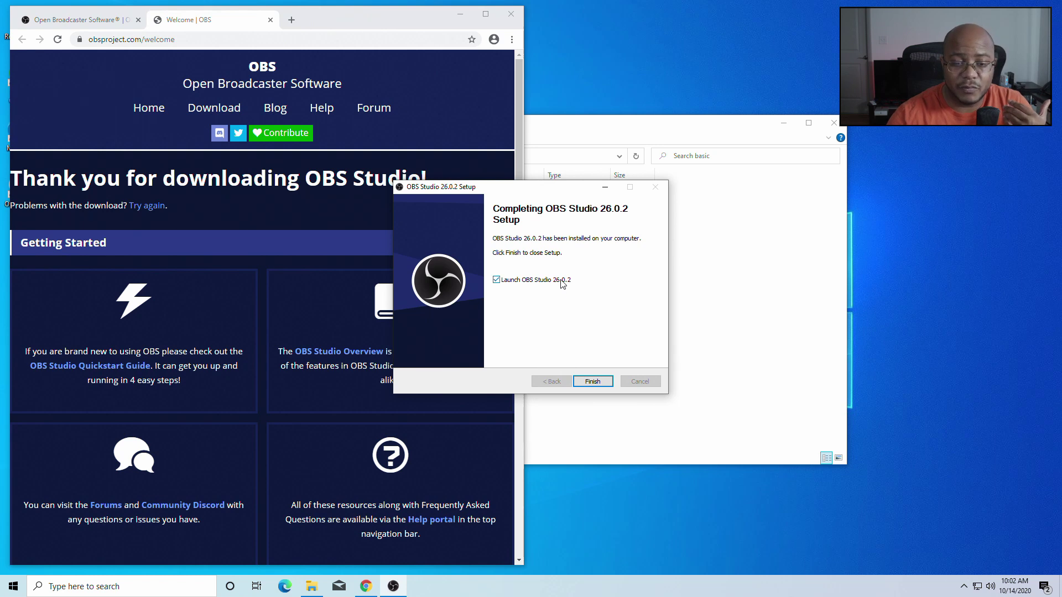
pyautogui.click(591, 381)
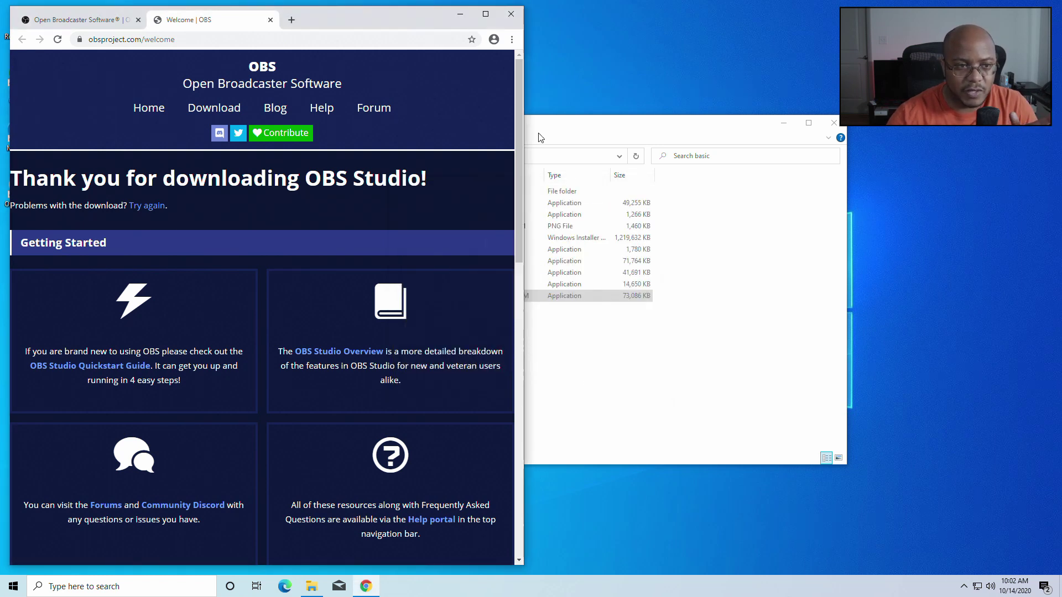
pyautogui.click(510, 16)
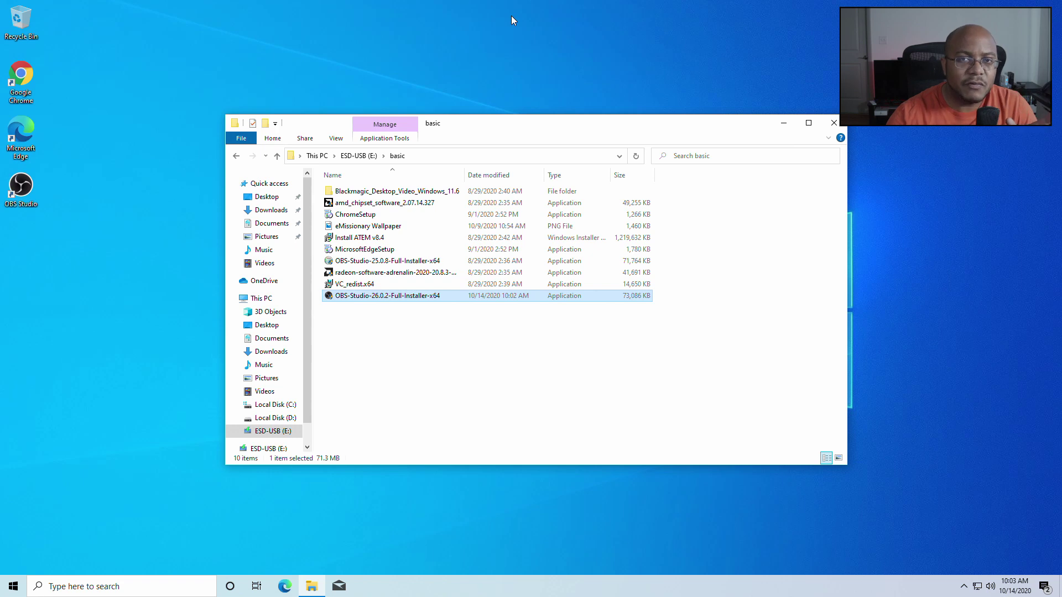
# - Run the Blackmagic Desktop Video 11.6 installer, accept the licence and start installing
pyautogui.doubleClick(420, 195)
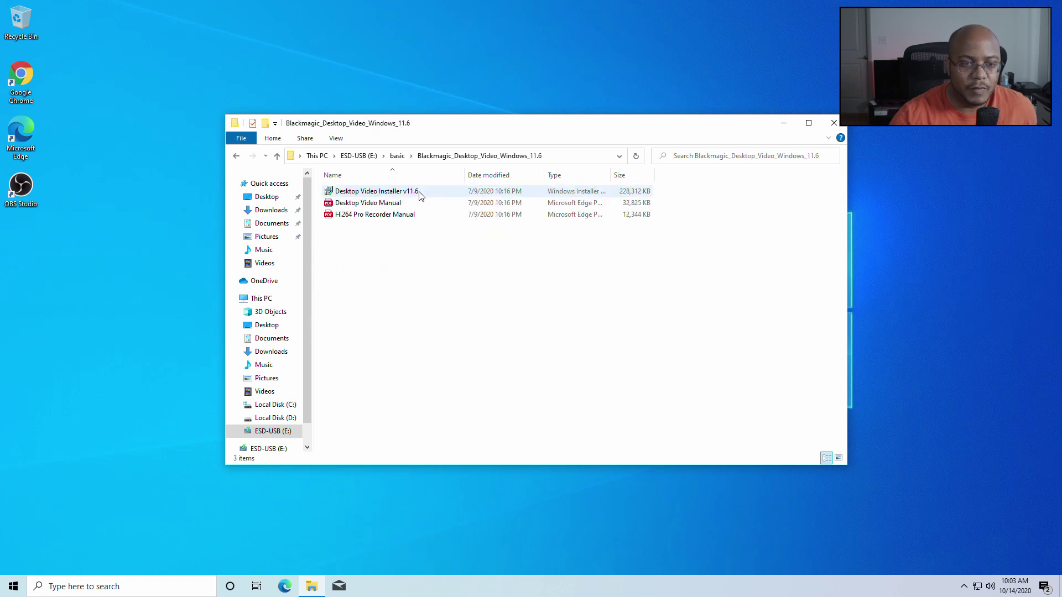
pyautogui.doubleClick(415, 195)
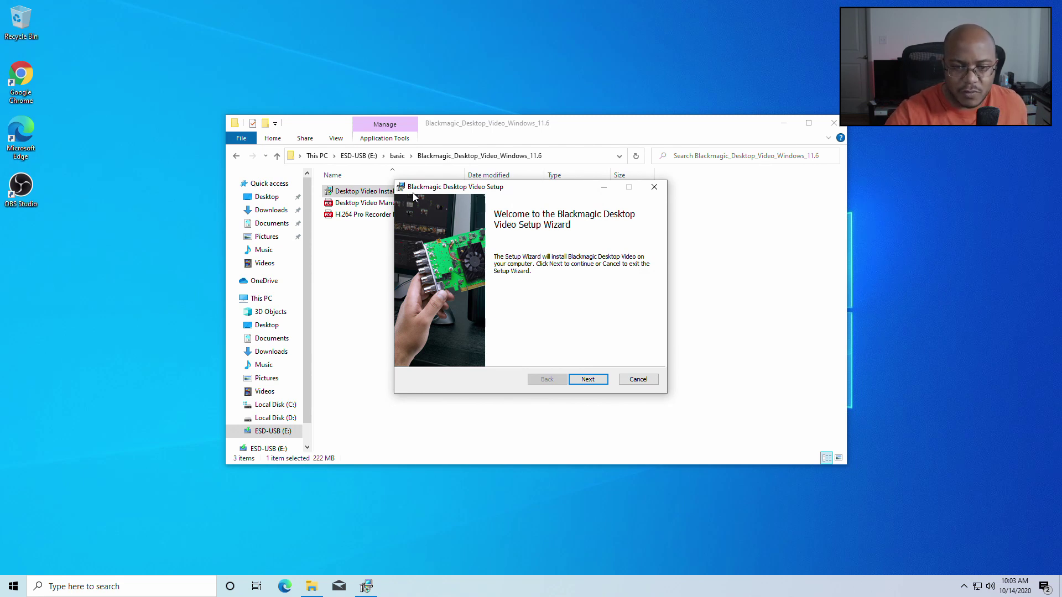
pyautogui.press('Return')
pyautogui.press('Return')
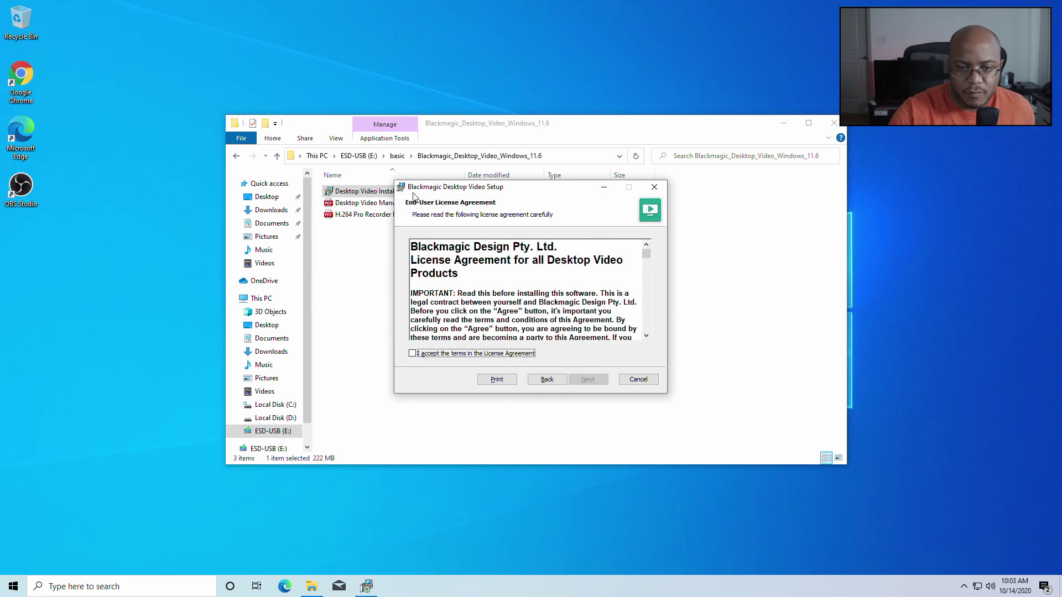
pyautogui.press('space')
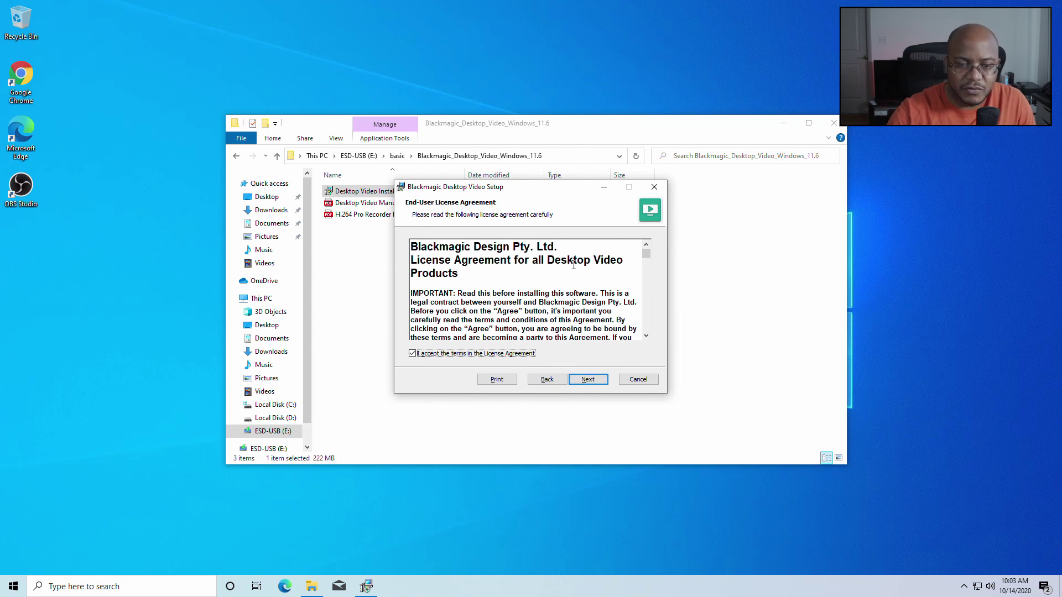
pyautogui.click(589, 382)
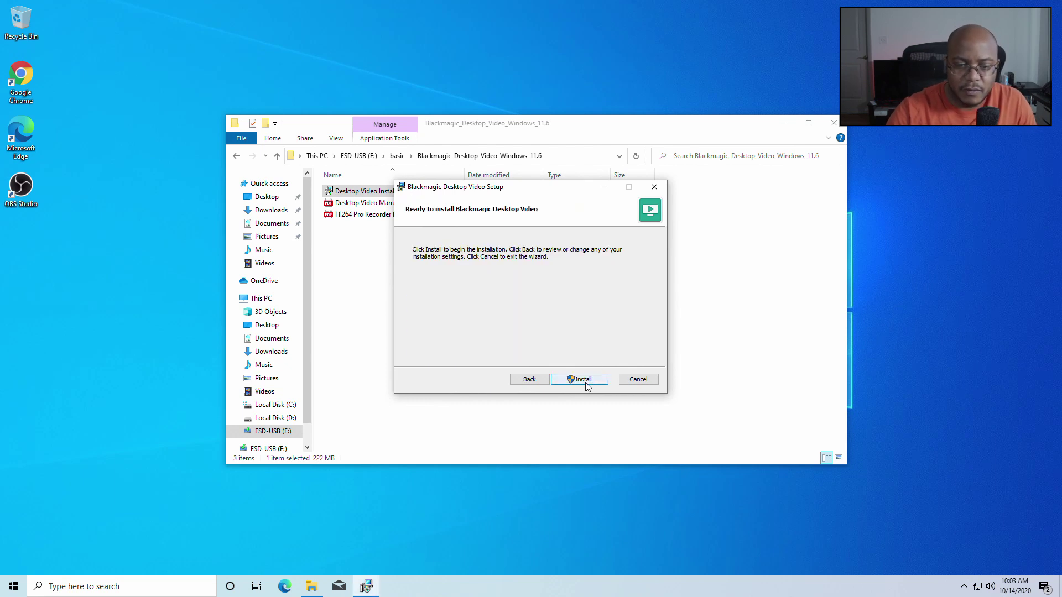
pyautogui.click(586, 382)
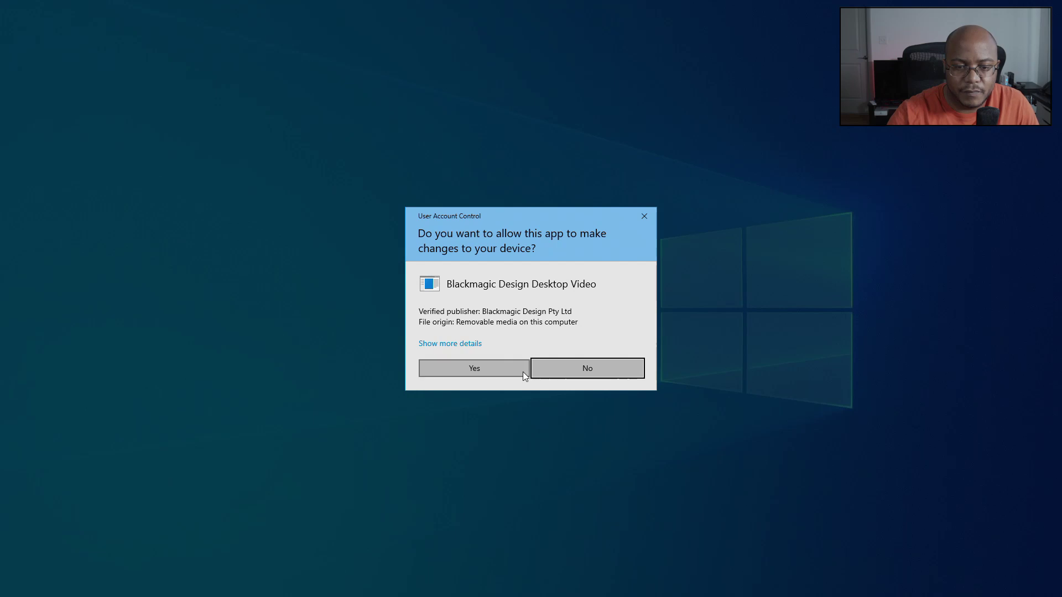
pyautogui.click(512, 370)
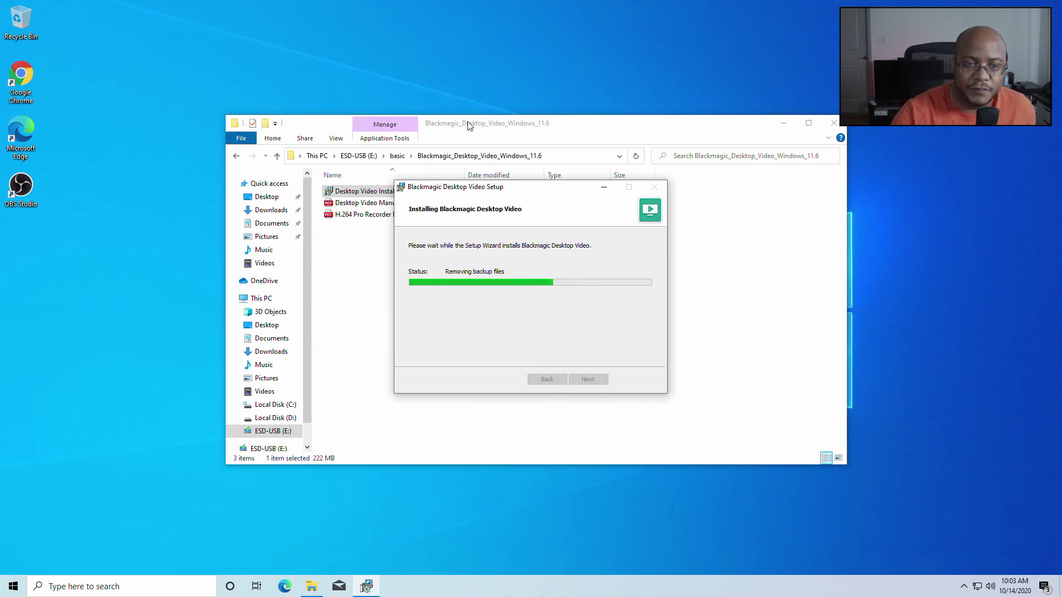
# - Return Explorer to the basic folder, finish the Desktop Video wizard and postpone the restart
pyautogui.moveTo(467, 126); pyautogui.dragTo(344, 59)
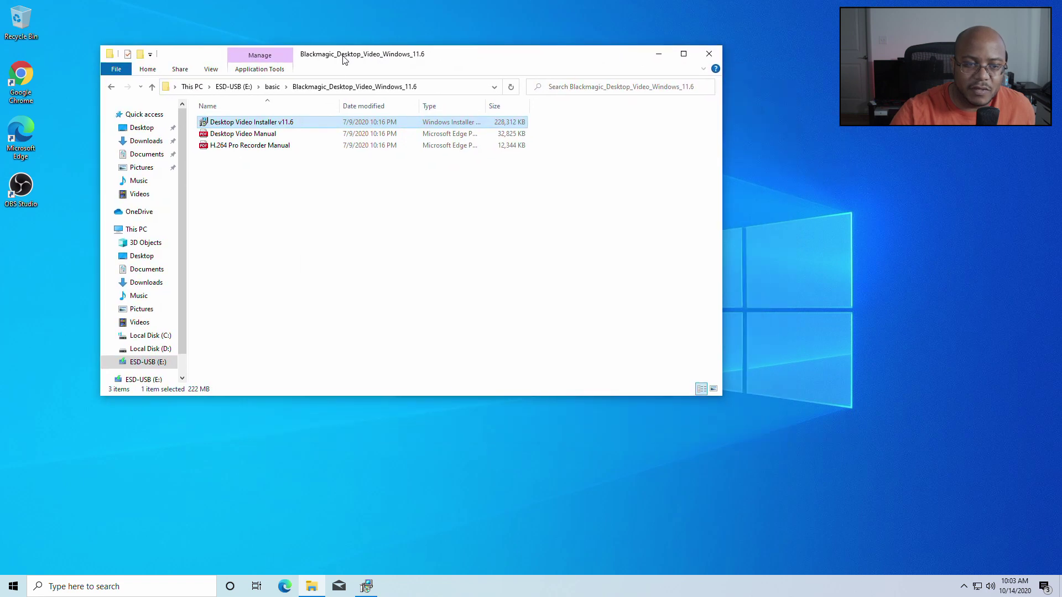
pyautogui.click(272, 87)
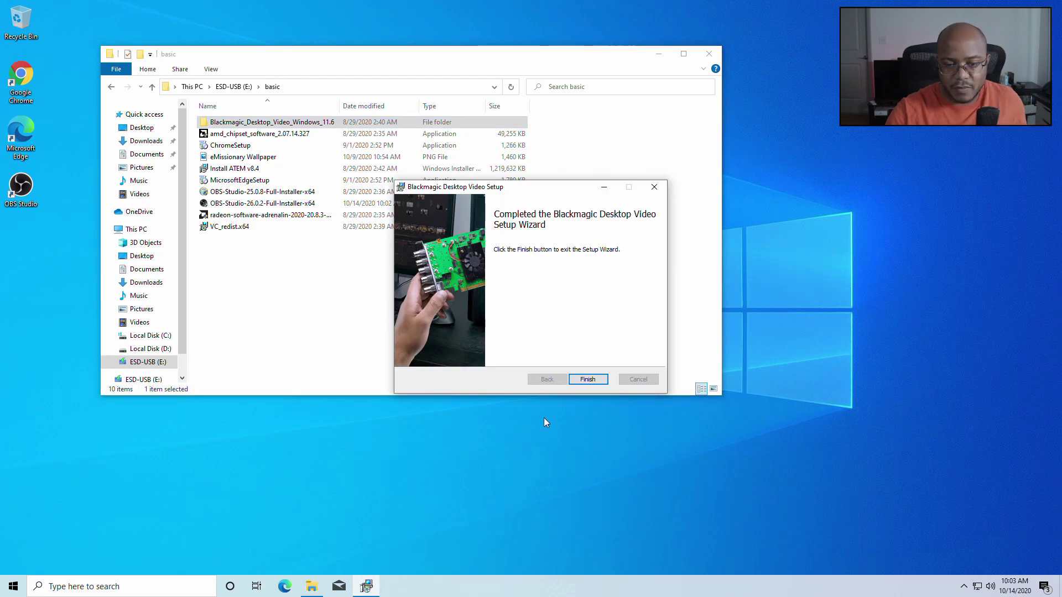
pyautogui.click(587, 379)
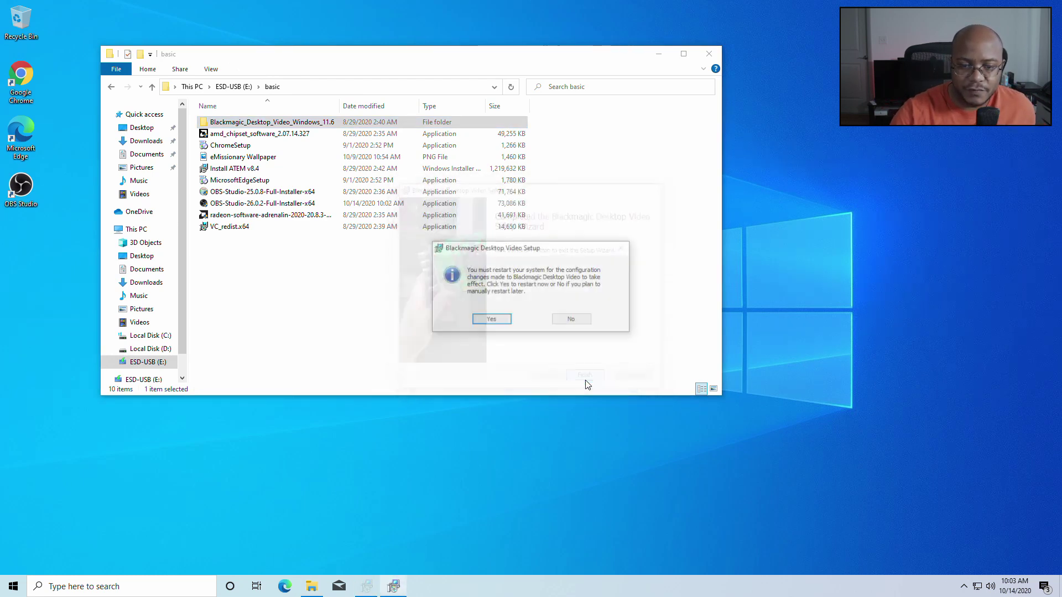
pyautogui.click(576, 322)
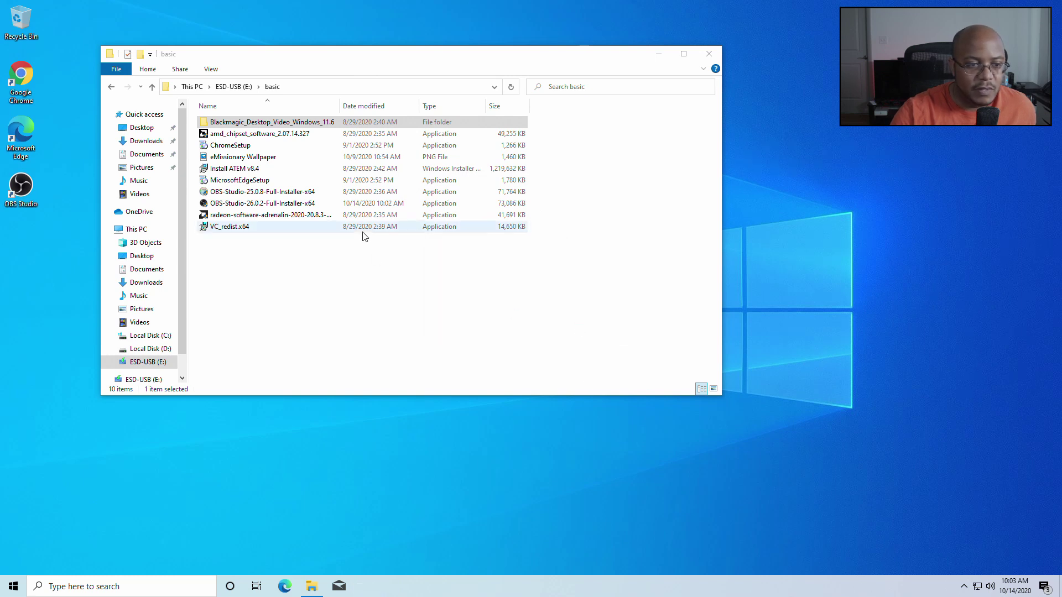
# - Permanently delete the OBS-Studio-25.0.8-Full-Installer-x64 file
pyautogui.click(307, 195)
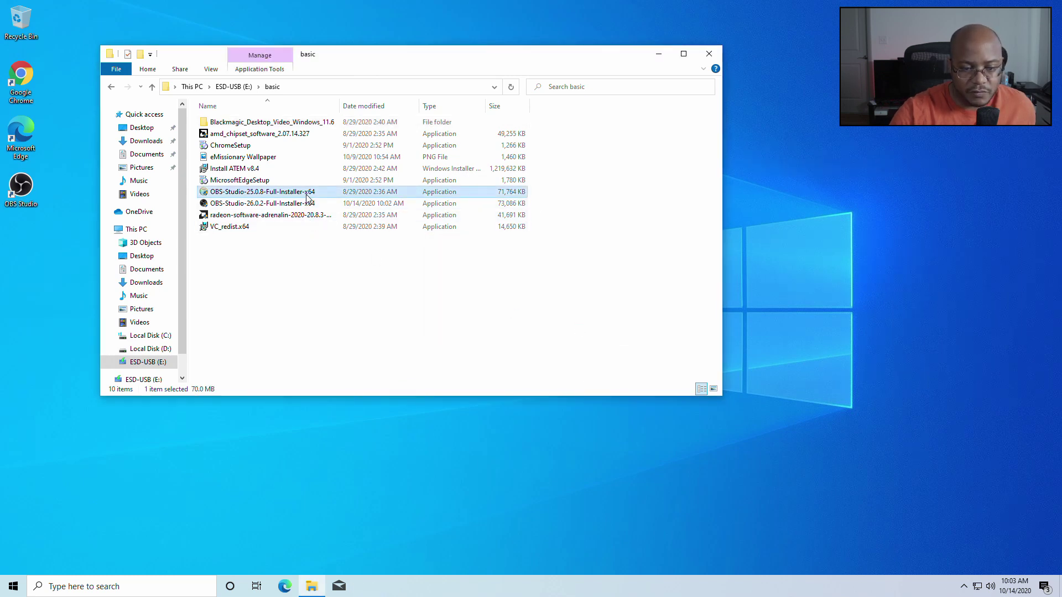
pyautogui.hotkey('shift', 'Delete')
pyautogui.press('Return')
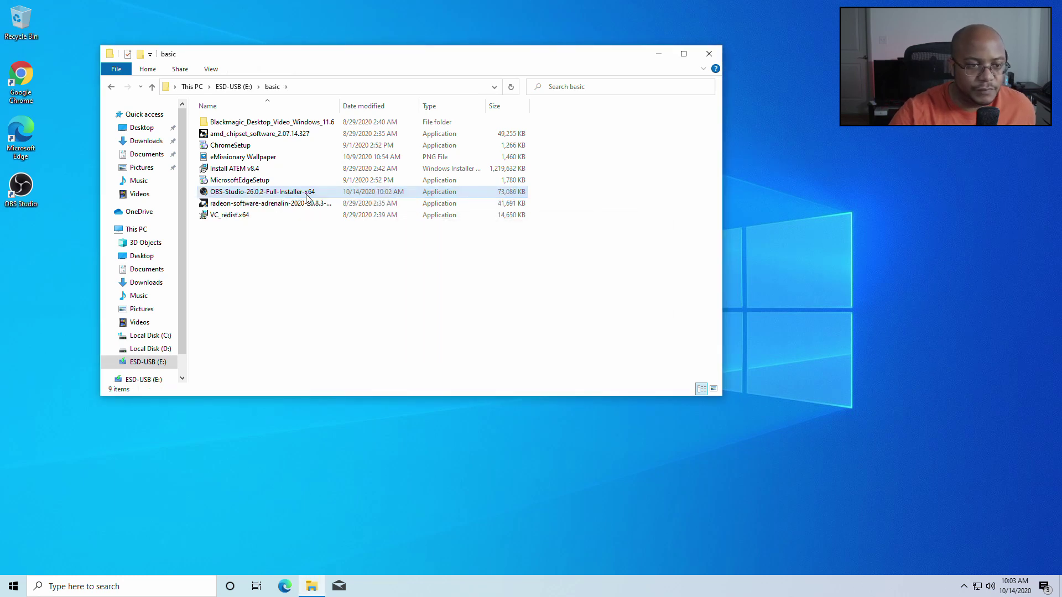
# - Permanently delete the Install ATEM v8.4 file, keeping the Radeon installer
pyautogui.click(263, 169)
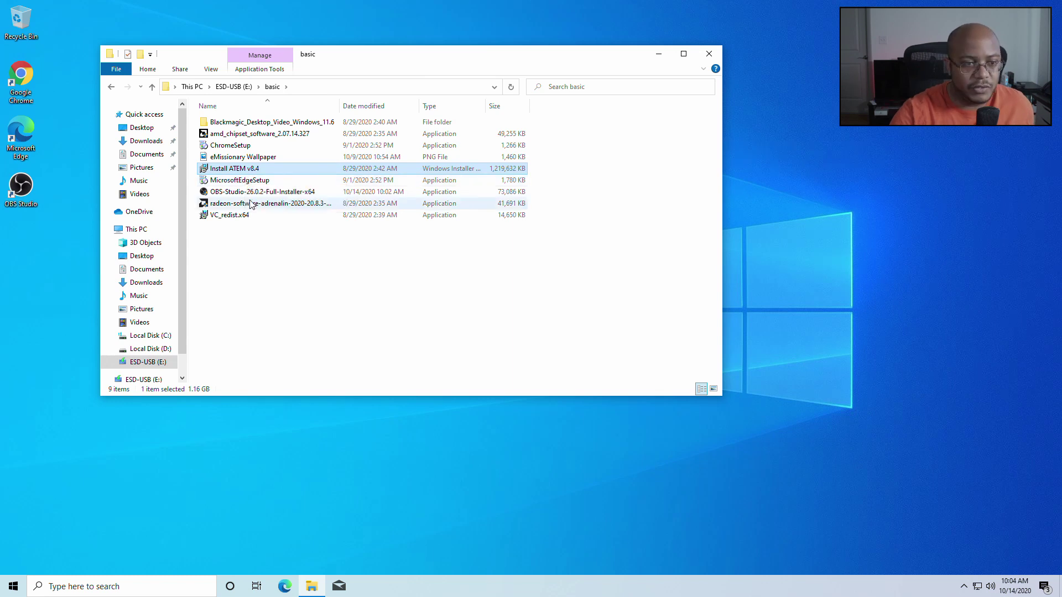
pyautogui.click(251, 204)
pyautogui.hotkey('shift', 'Delete')
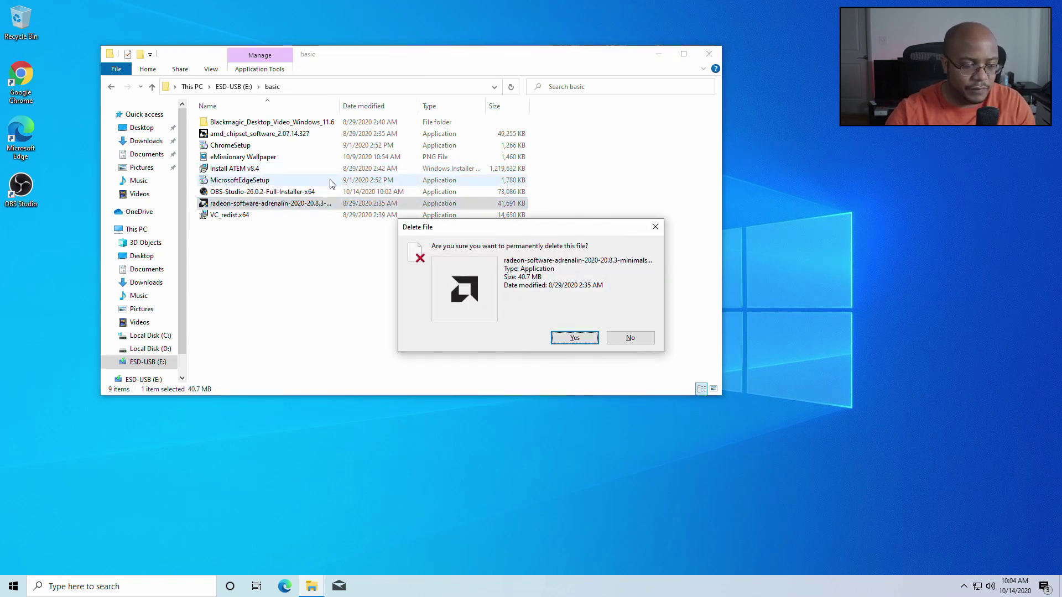
pyautogui.press('Escape')
pyautogui.click(277, 170)
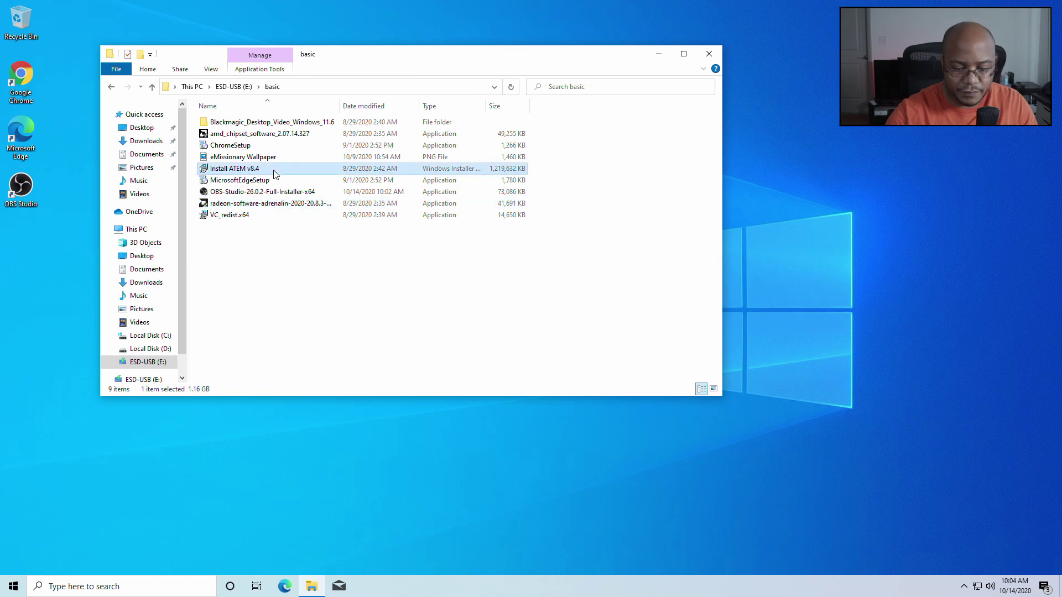
pyautogui.hotkey('shift', 'Delete')
pyautogui.press('Return')
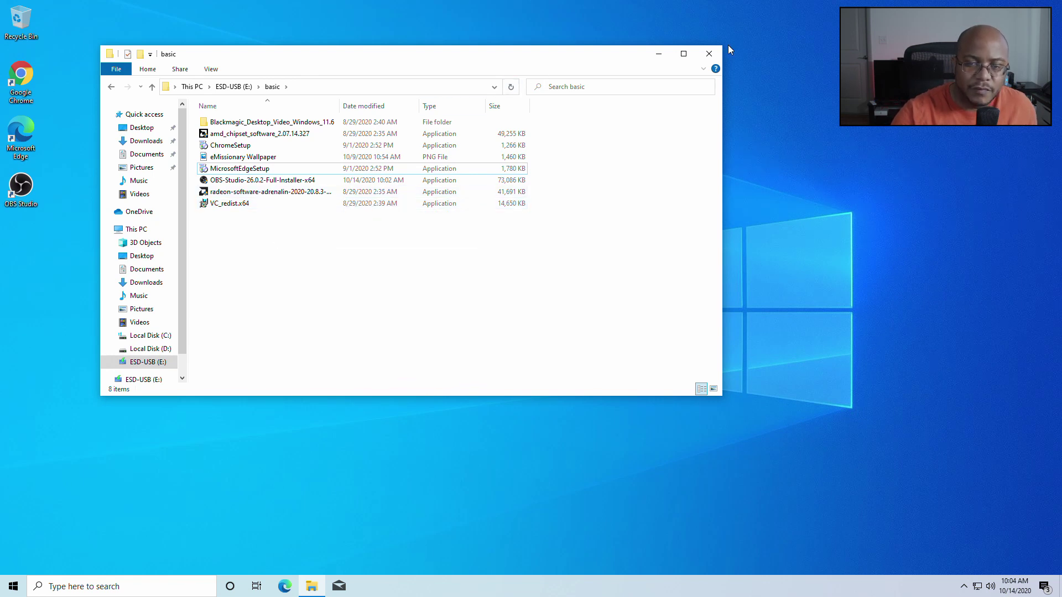
# - Close the basic folder window and restart Windows from the Start menu's Power options
pyautogui.click(710, 53)
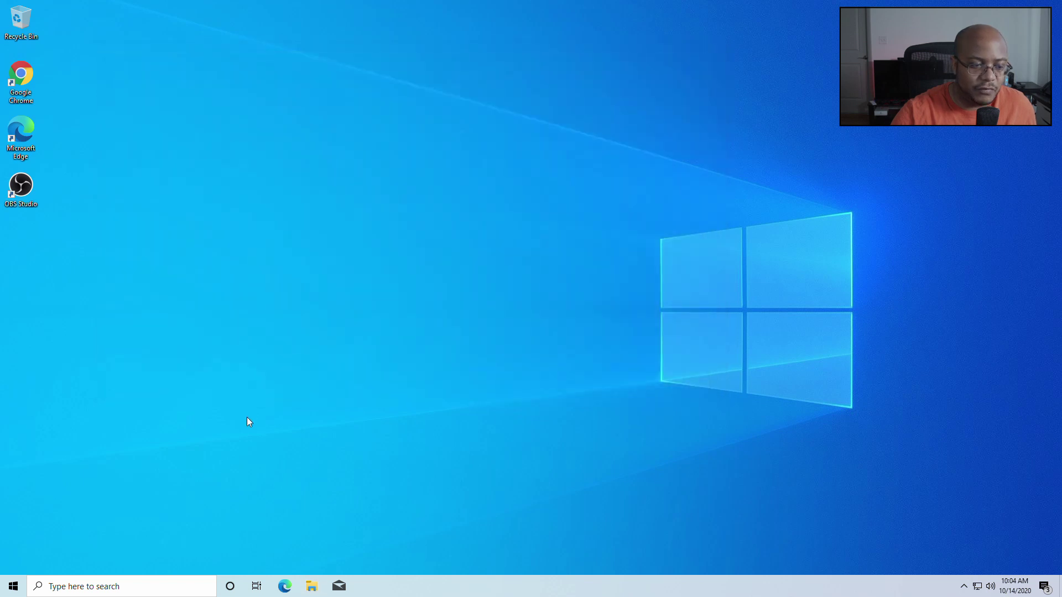
pyautogui.click(16, 587)
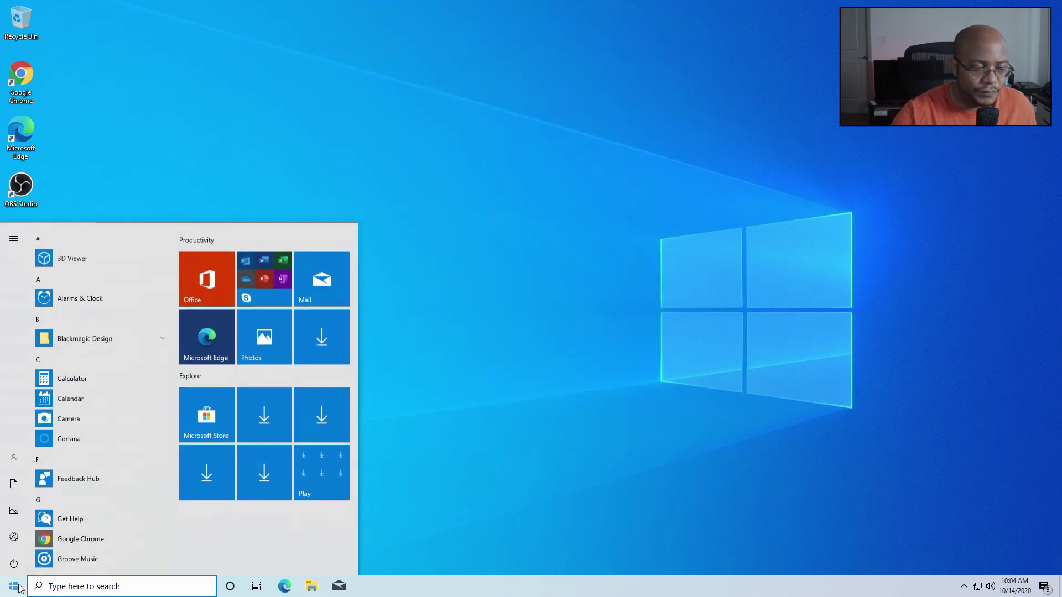
pyautogui.click(25, 562)
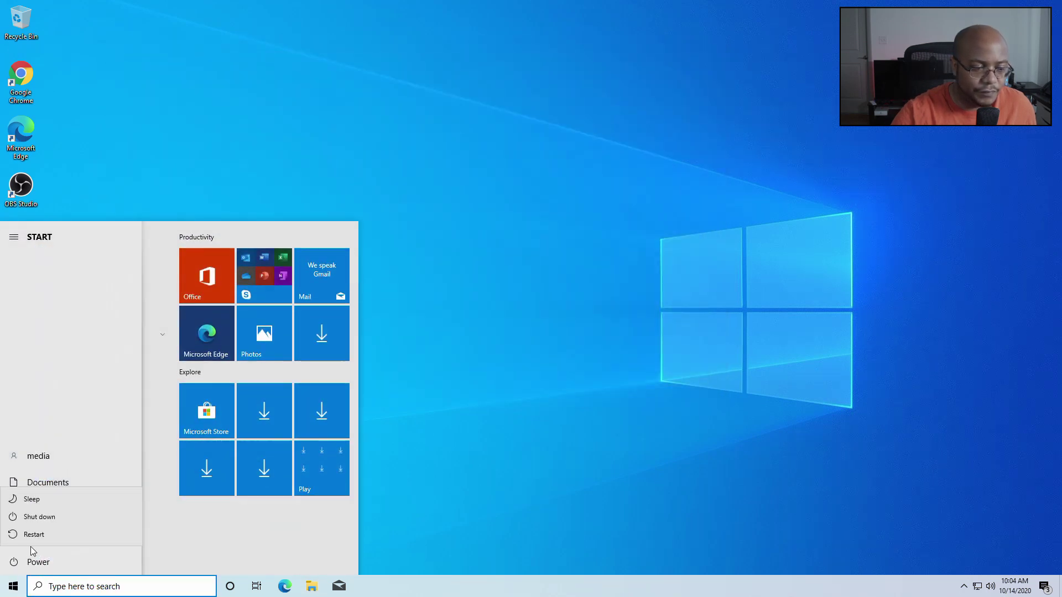
pyautogui.click(34, 535)
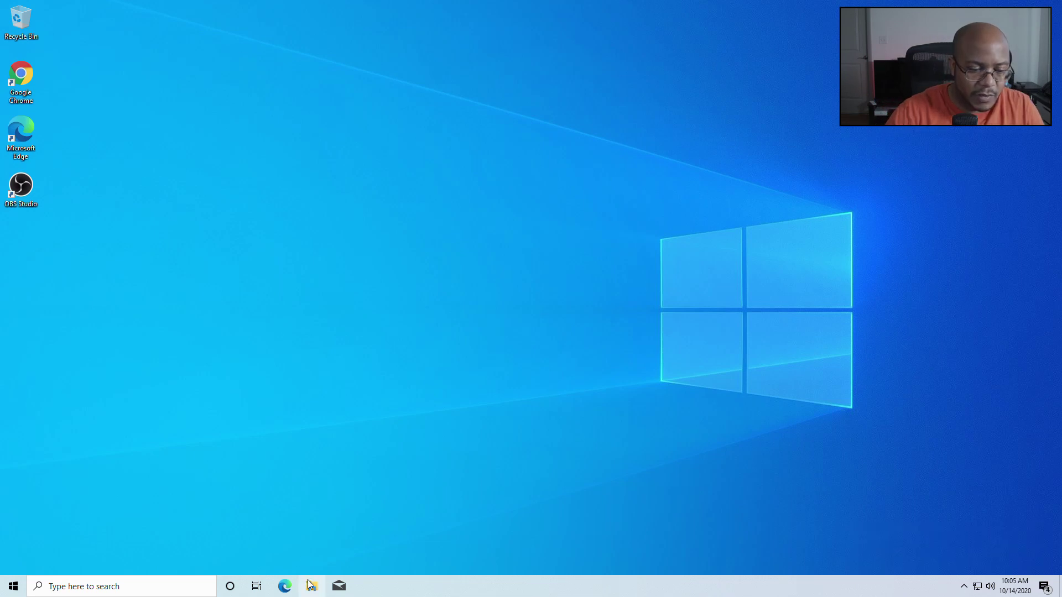
# - Unpin Edge and Mail from the taskbar and open File Explorer
pyautogui.rightClick(292, 591)
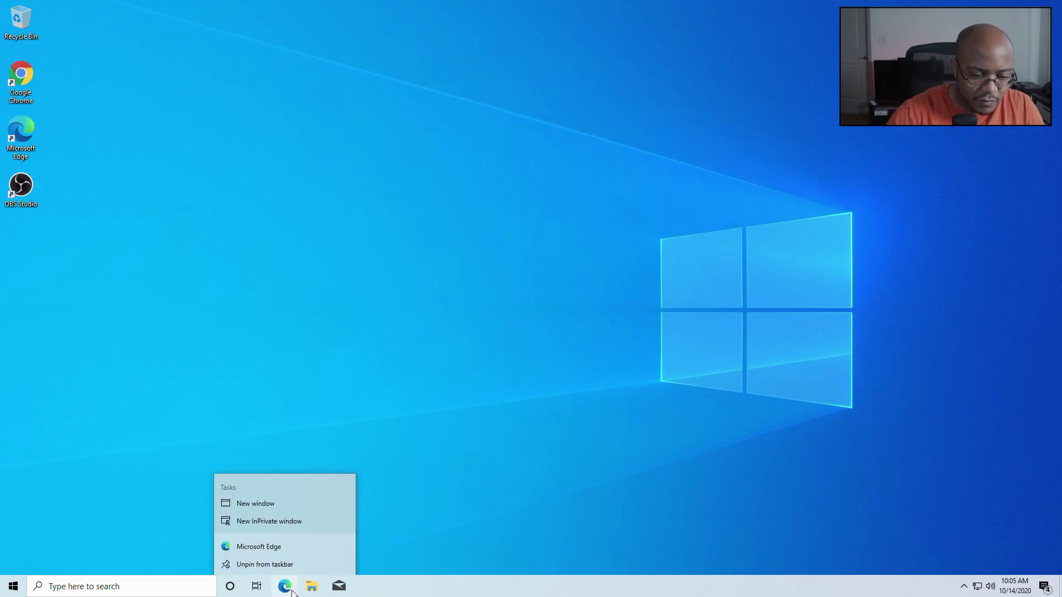
pyautogui.click(290, 564)
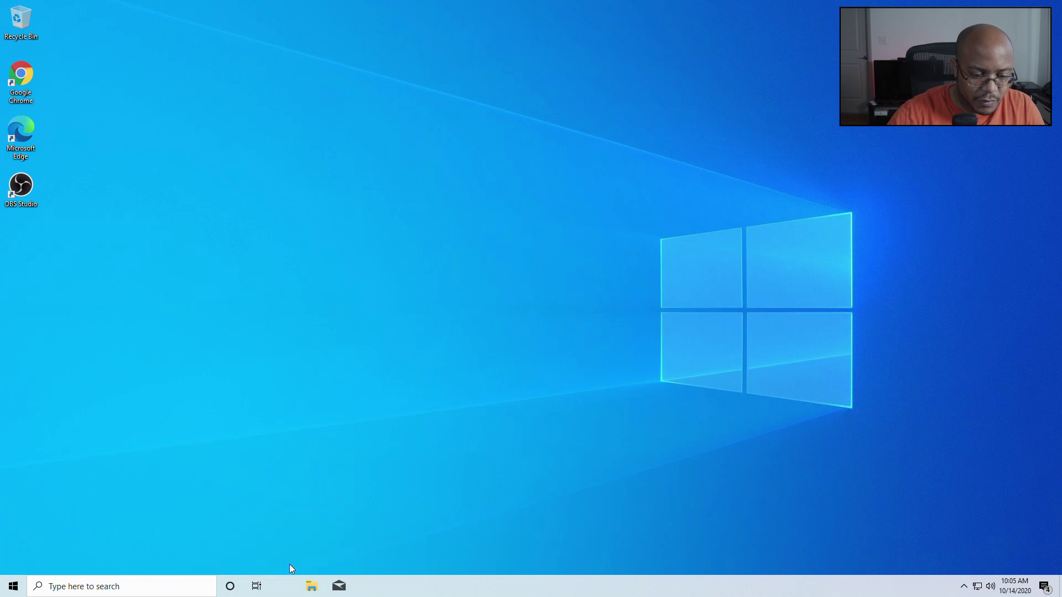
pyautogui.click(294, 587)
pyautogui.rightClick(309, 590)
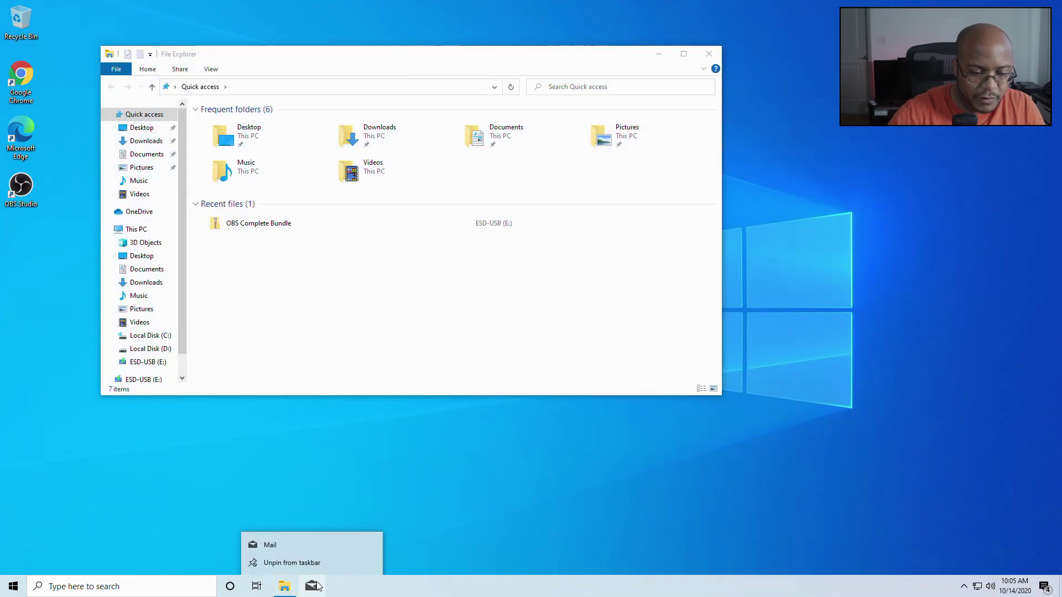
pyautogui.click(324, 566)
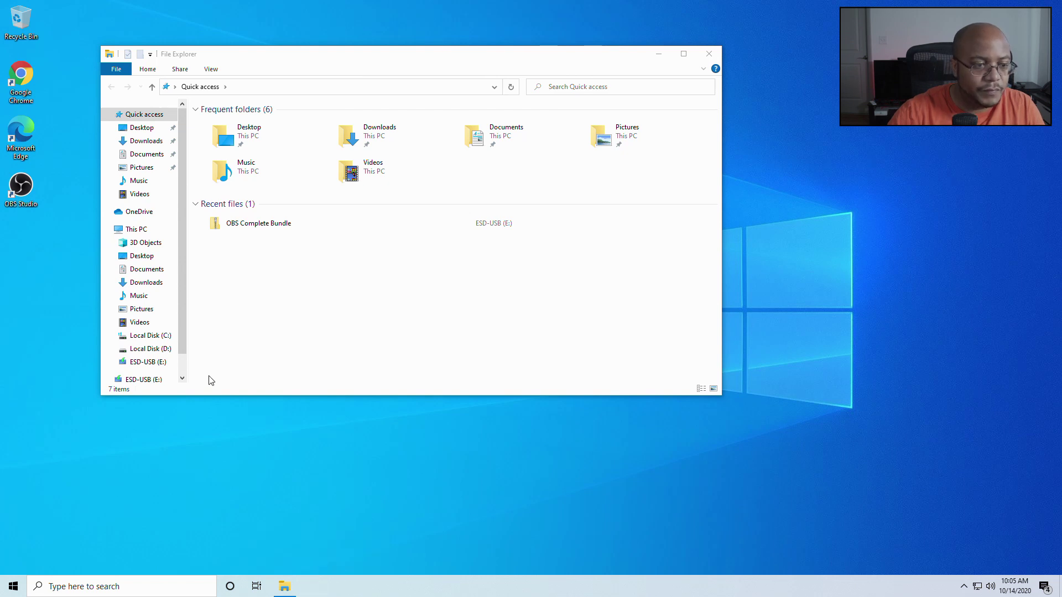
# - Launch the radeon-software installer from ESD-USB (E:)\basic
pyautogui.click(172, 365)
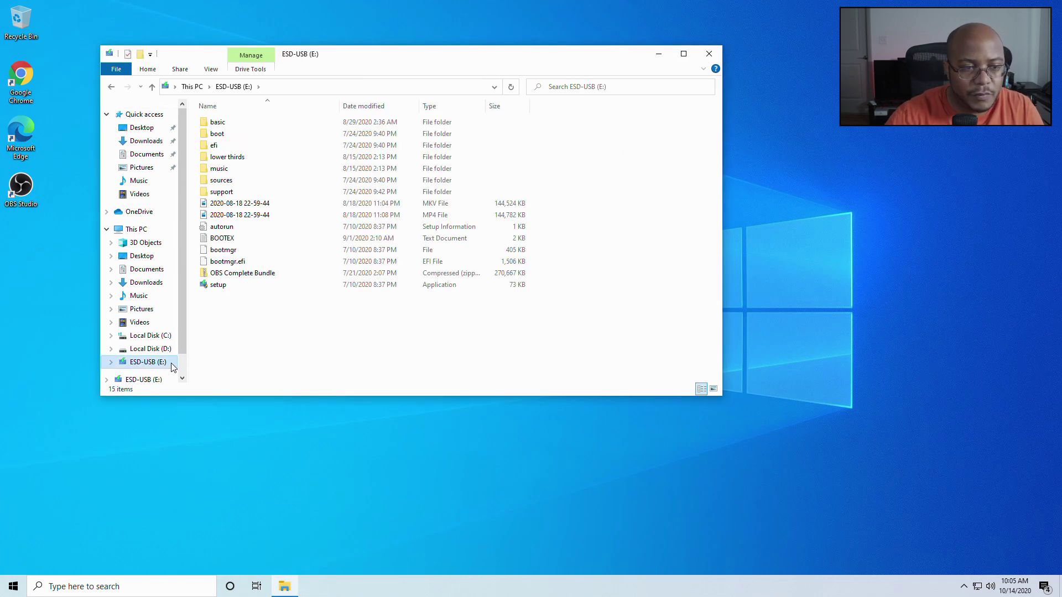
pyautogui.doubleClick(238, 127)
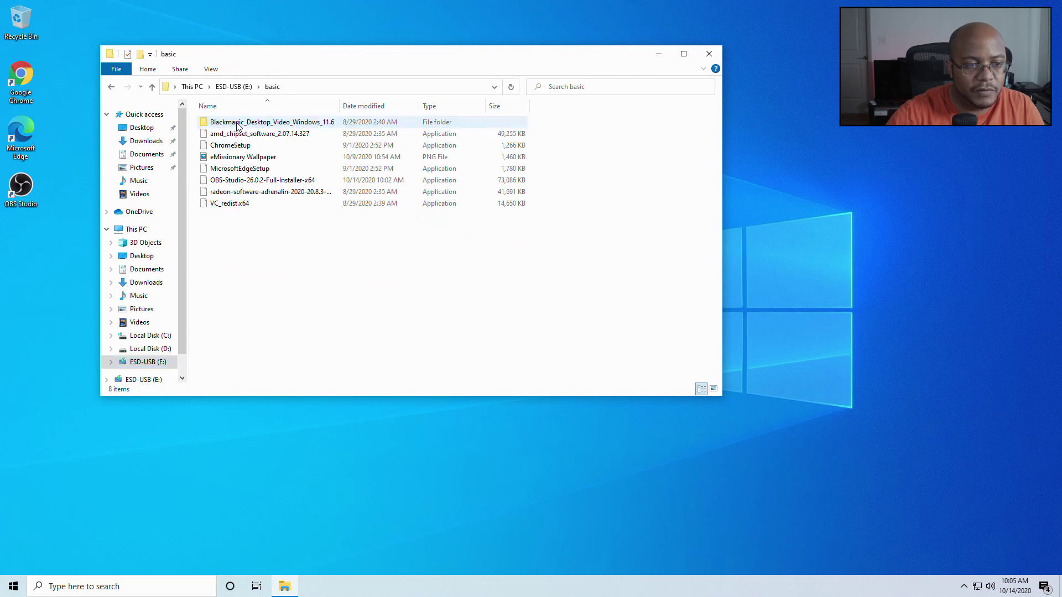
pyautogui.doubleClick(249, 193)
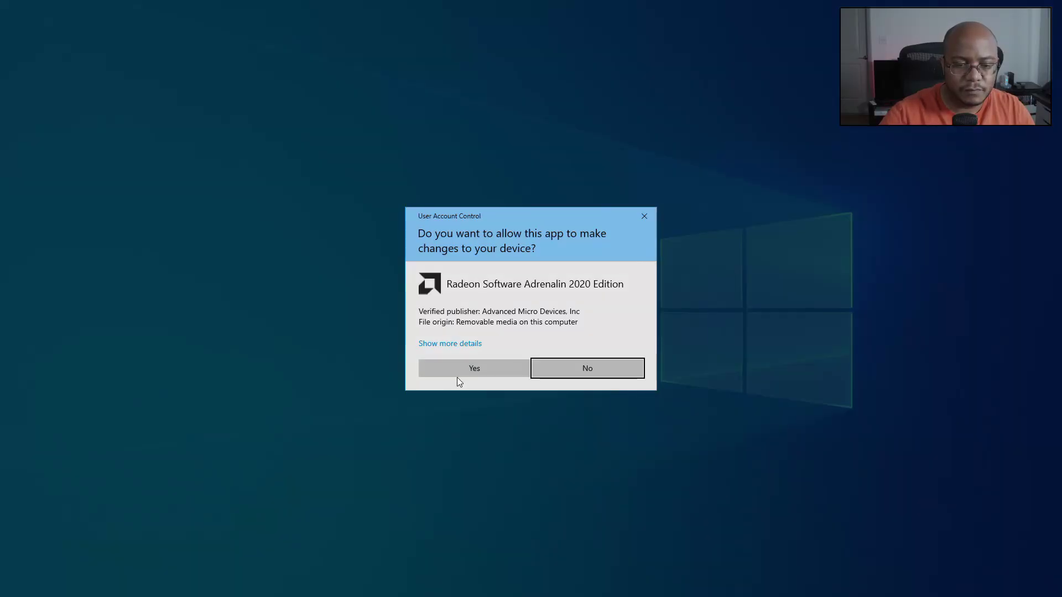
# - Approve and extract the Radeon setup, install Recommended Adrenalin 20.9.1, and close the folder window
pyautogui.click(457, 374)
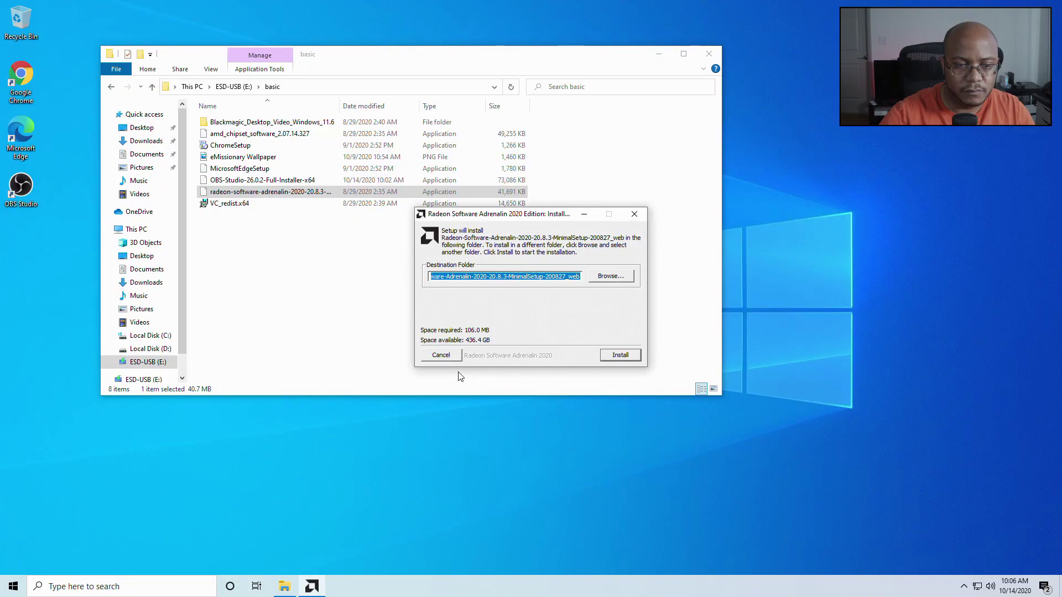
pyautogui.click(615, 356)
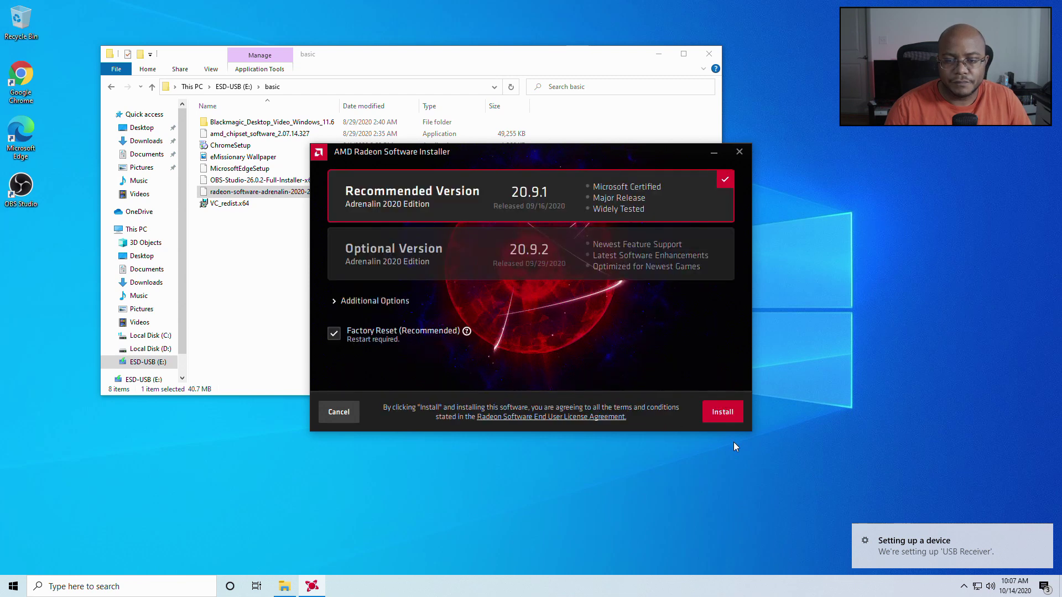
pyautogui.click(716, 411)
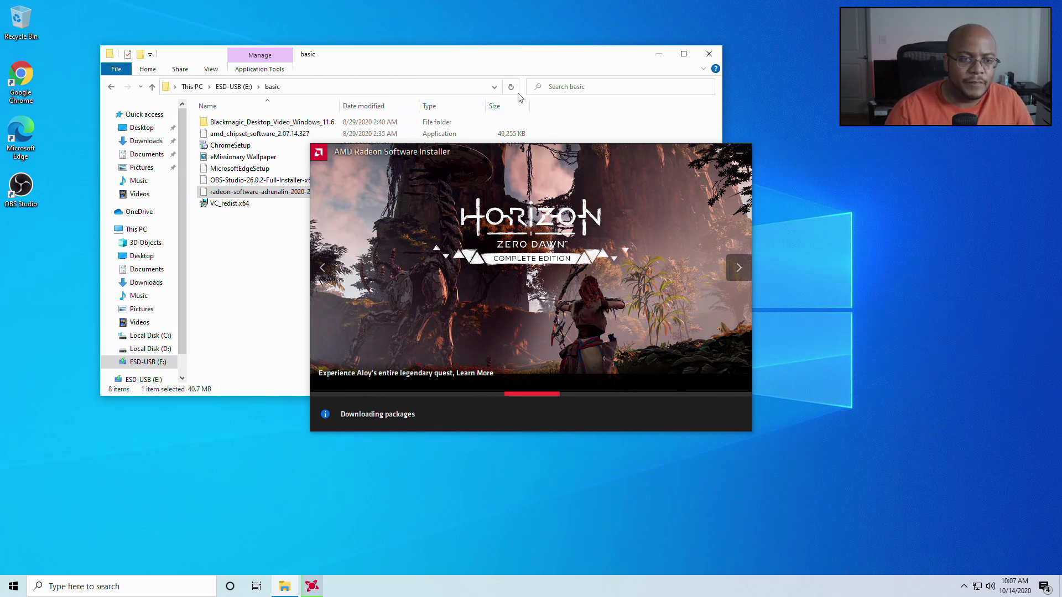
pyautogui.click(710, 54)
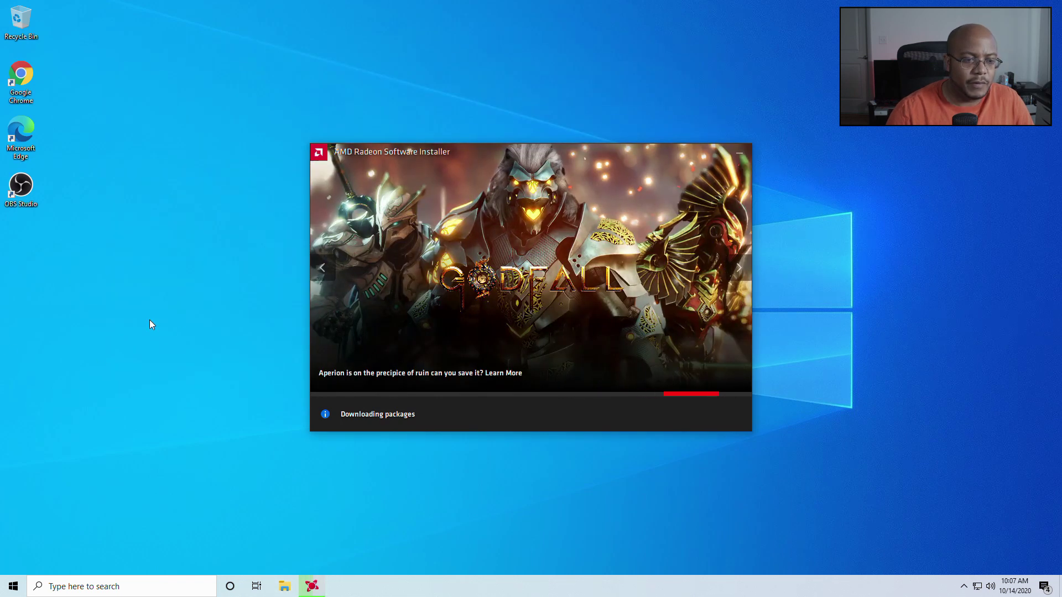
# - Make the eMissionary Wallpaper image from Pictures the desktop background, then close the folder window
pyautogui.rightClick(150, 321)
pyautogui.click(188, 426)
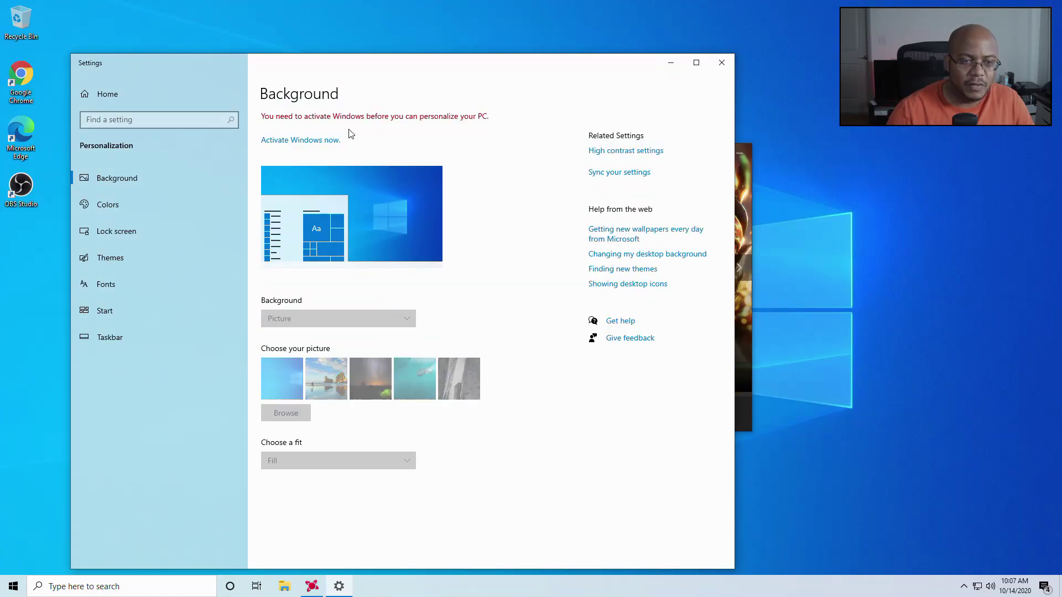
pyautogui.click(728, 62)
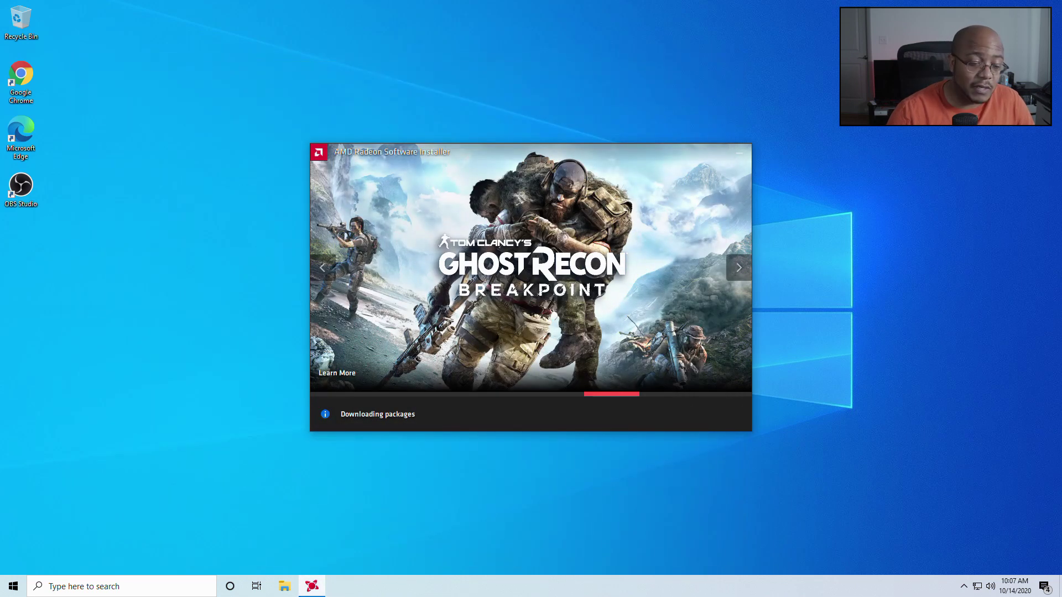
pyautogui.click(284, 587)
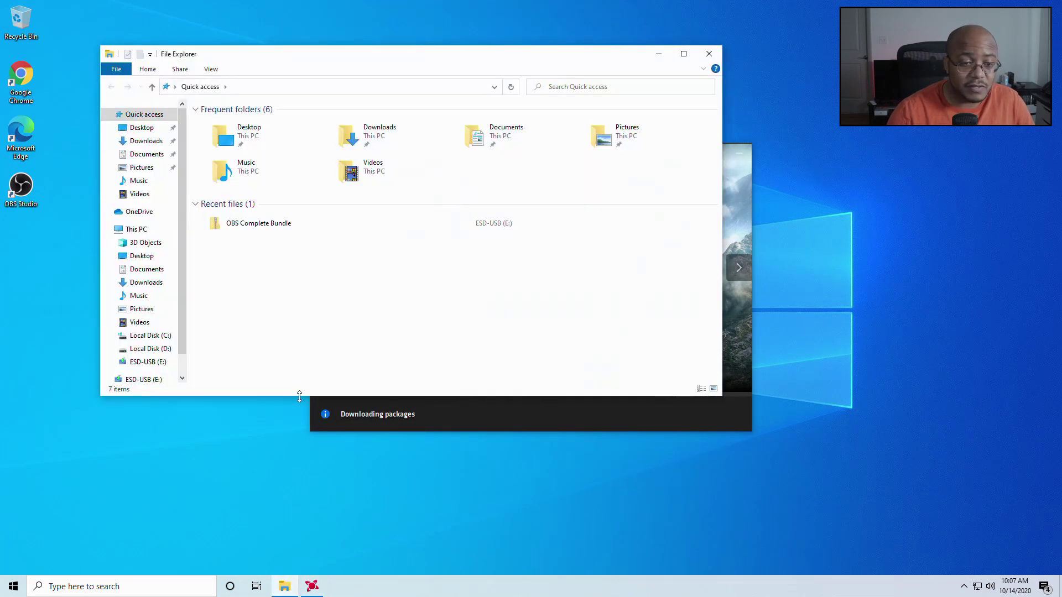
pyautogui.click(149, 169)
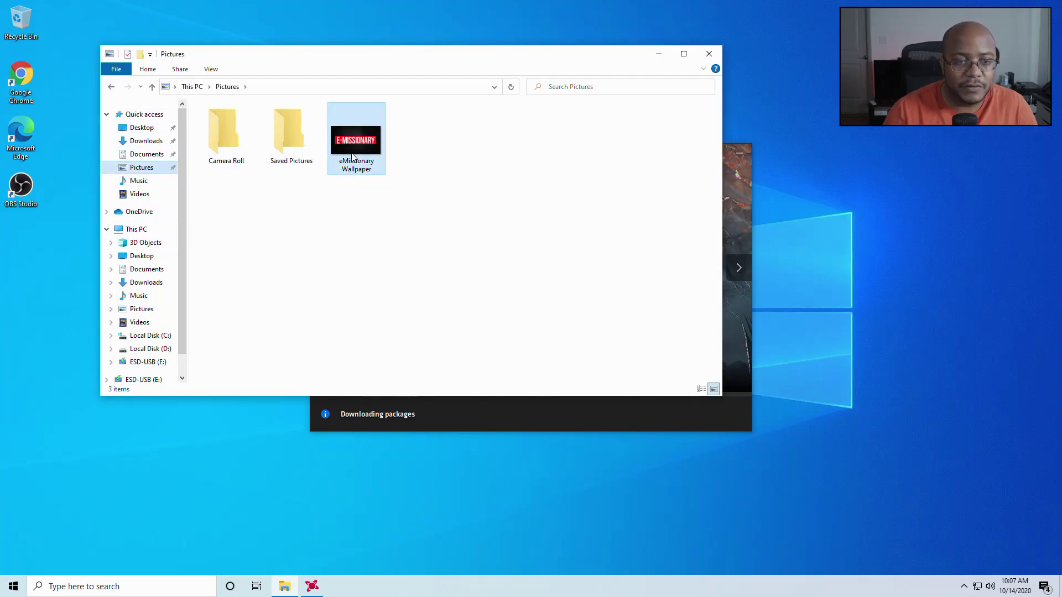
pyautogui.rightClick(353, 156)
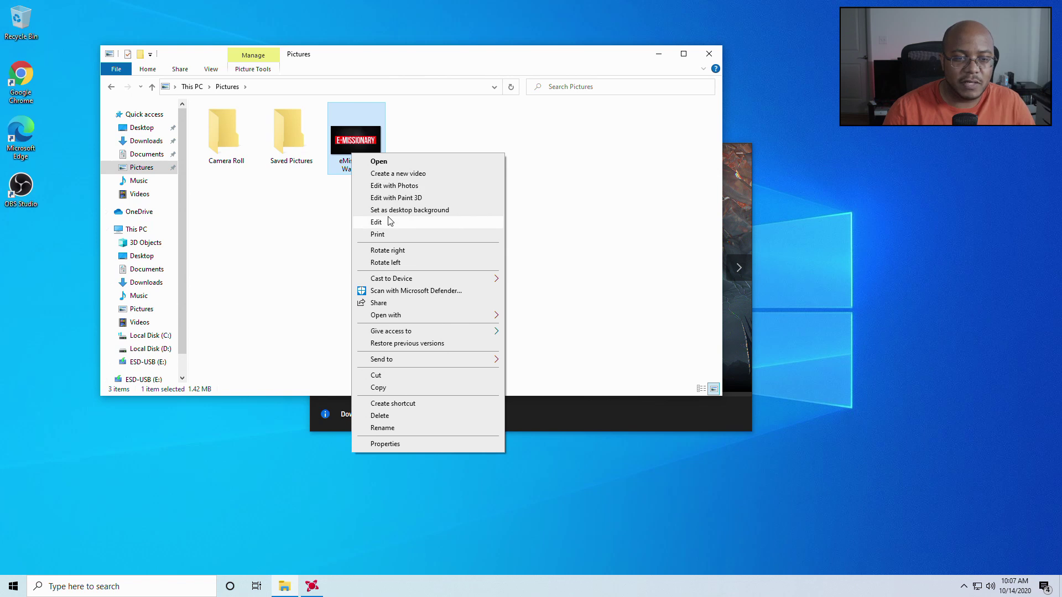
pyautogui.click(390, 211)
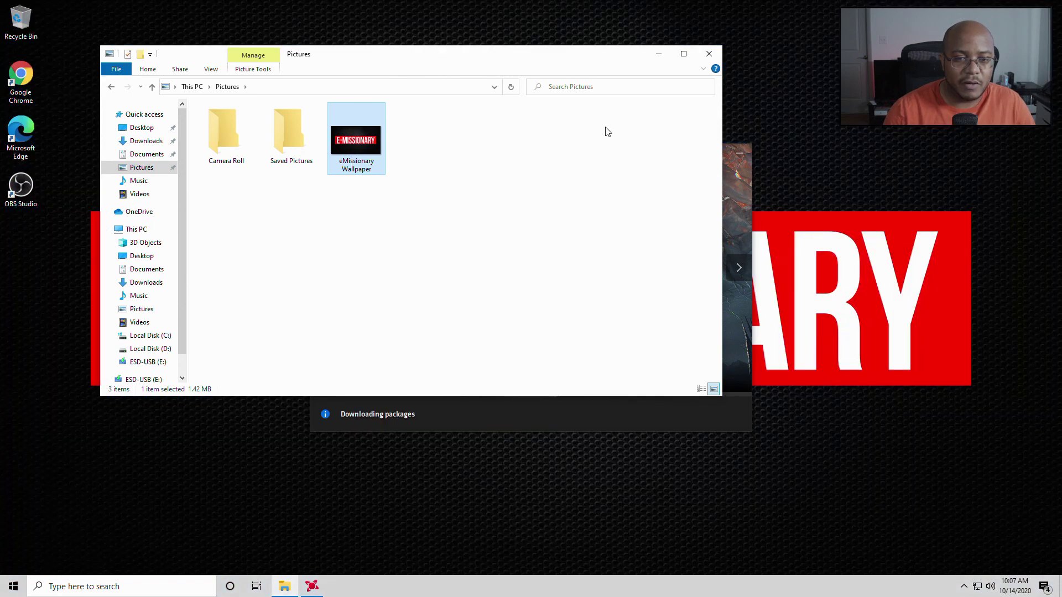
pyautogui.click(709, 54)
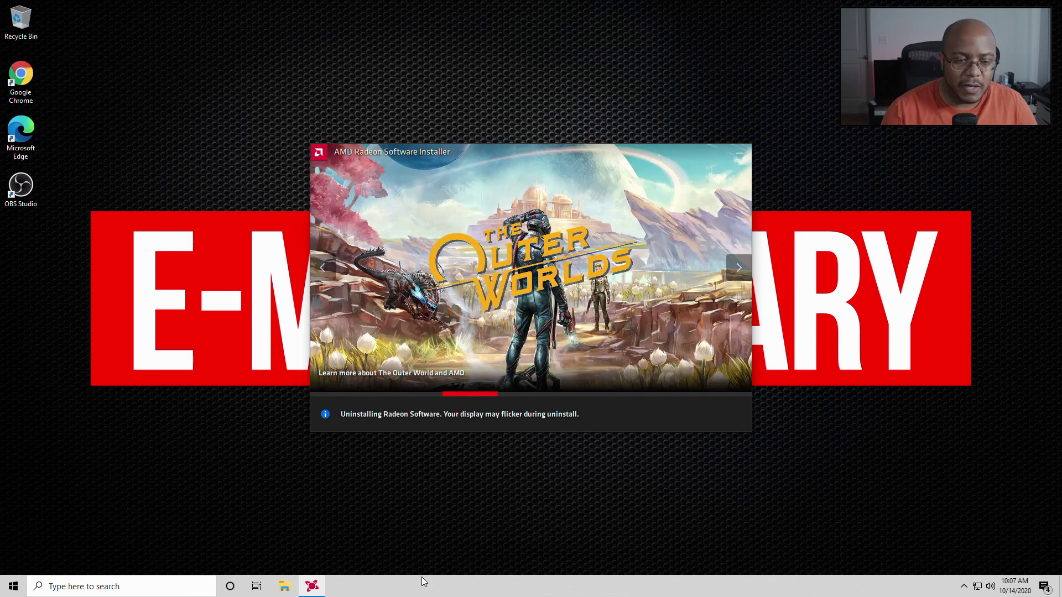
# - In Privacy > General, stop websites using the language list and turn off suggested Settings content
pyautogui.click(1045, 587)
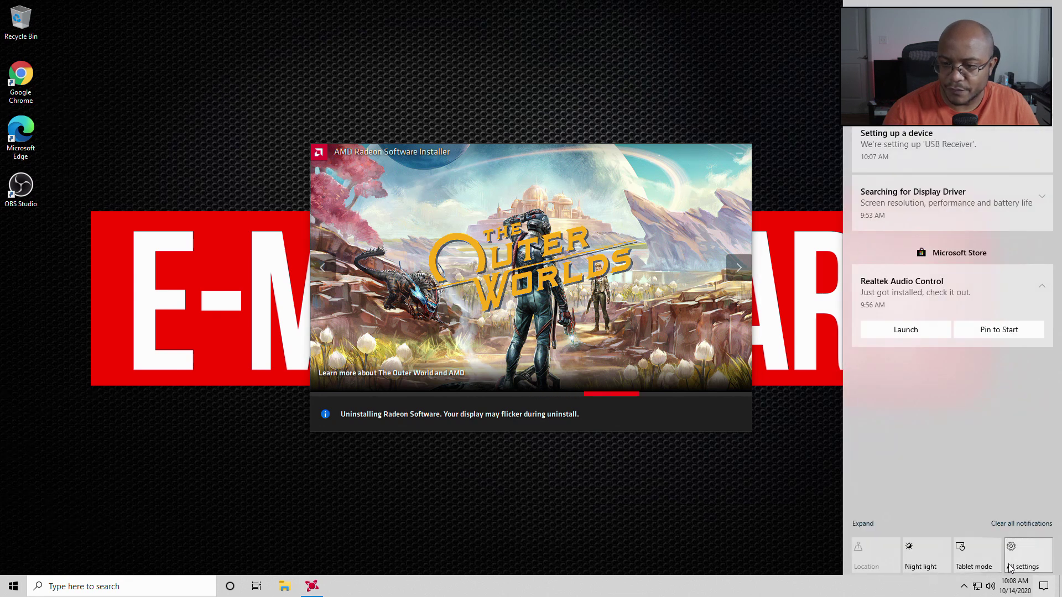
pyautogui.click(1028, 557)
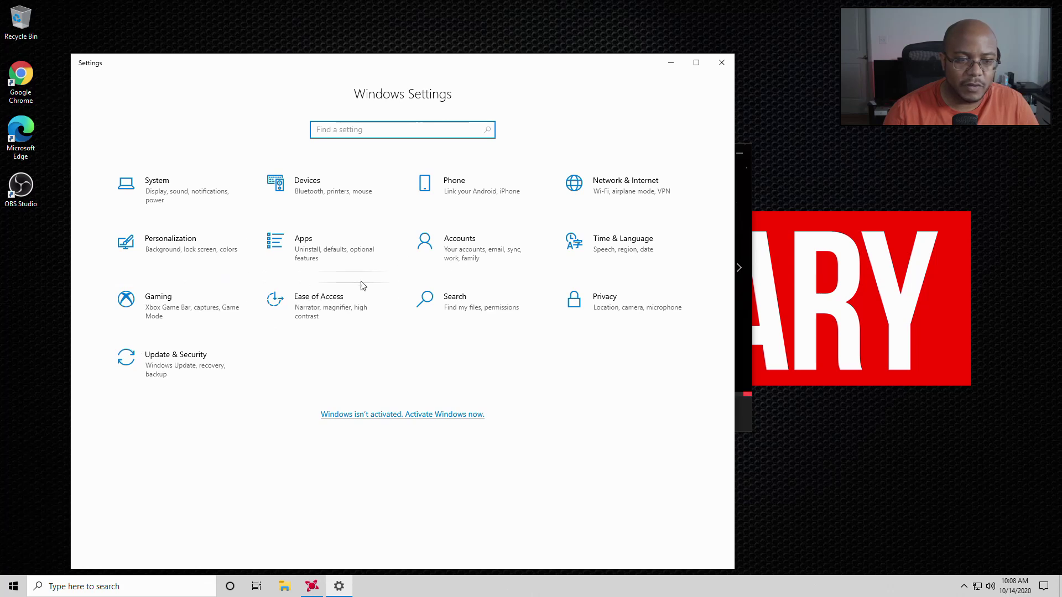
pyautogui.click(653, 315)
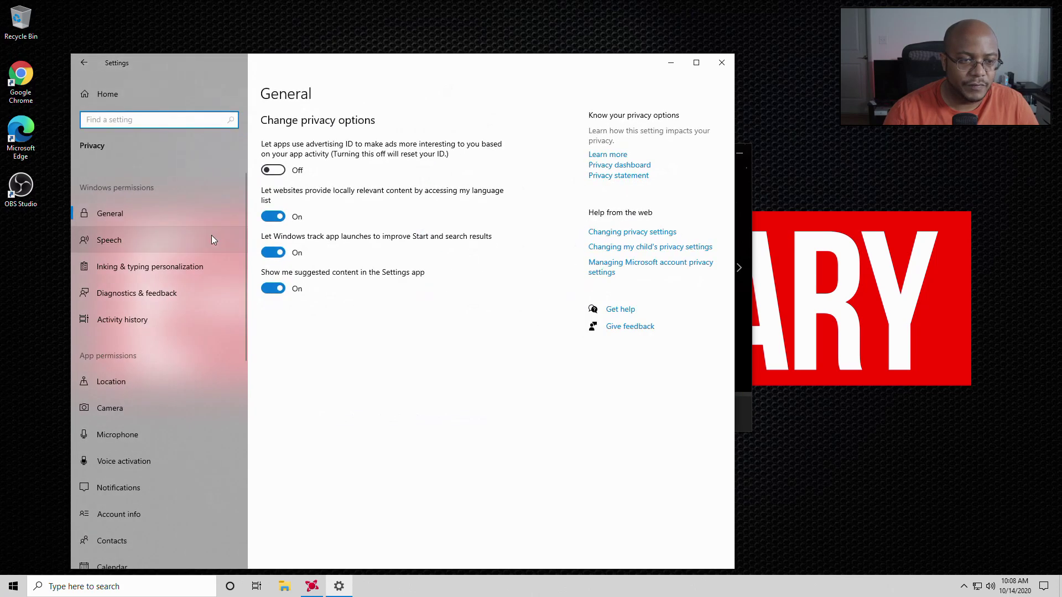
pyautogui.click(275, 219)
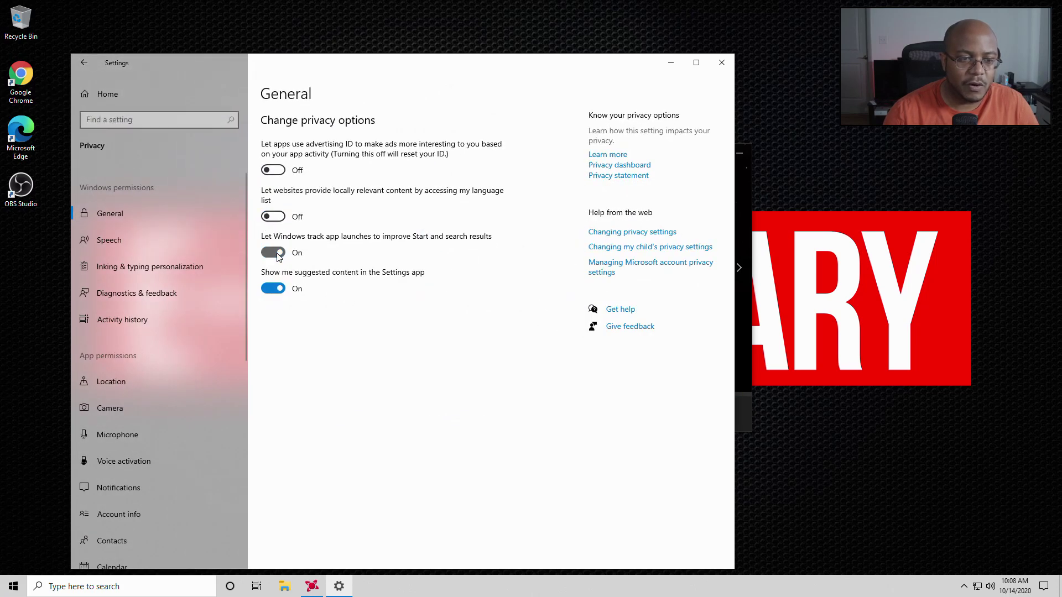
pyautogui.click(275, 288)
# - Turn off inking and typing personalization and set feedback frequency to Never
pyautogui.click(122, 241)
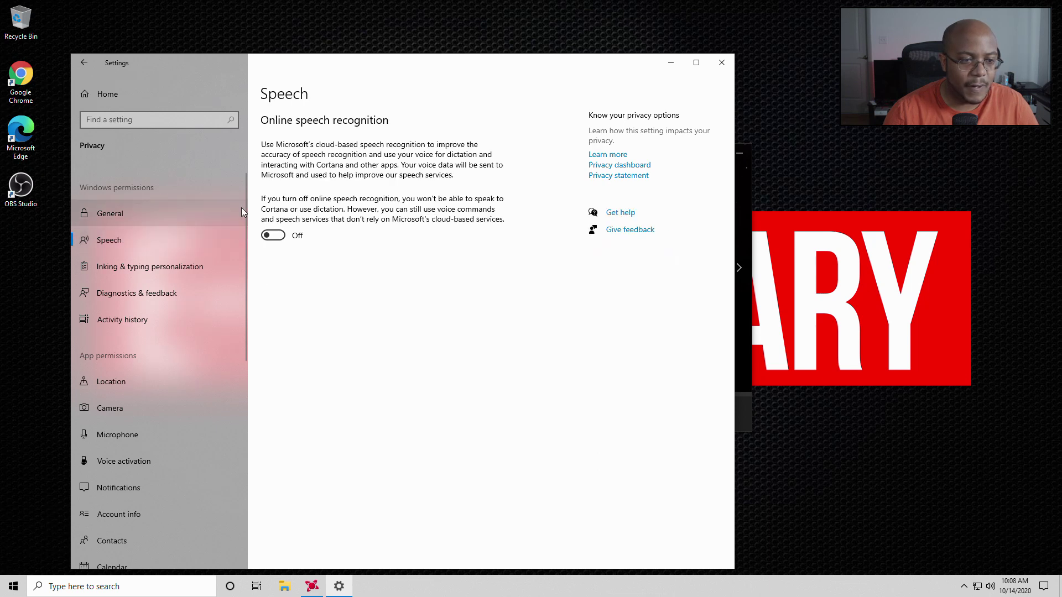
pyautogui.click(193, 264)
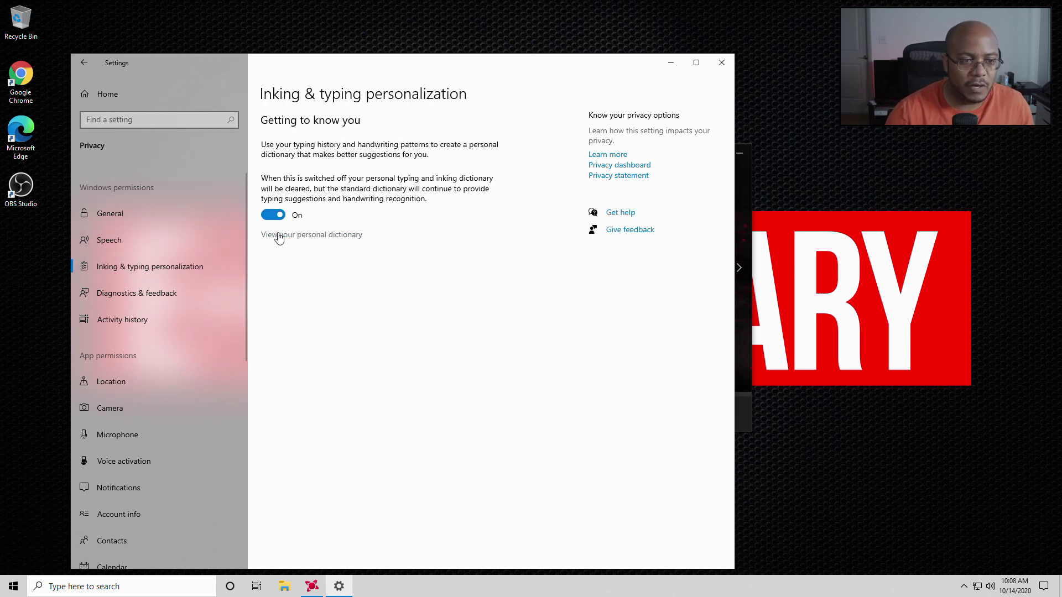
pyautogui.click(275, 215)
pyautogui.click(155, 298)
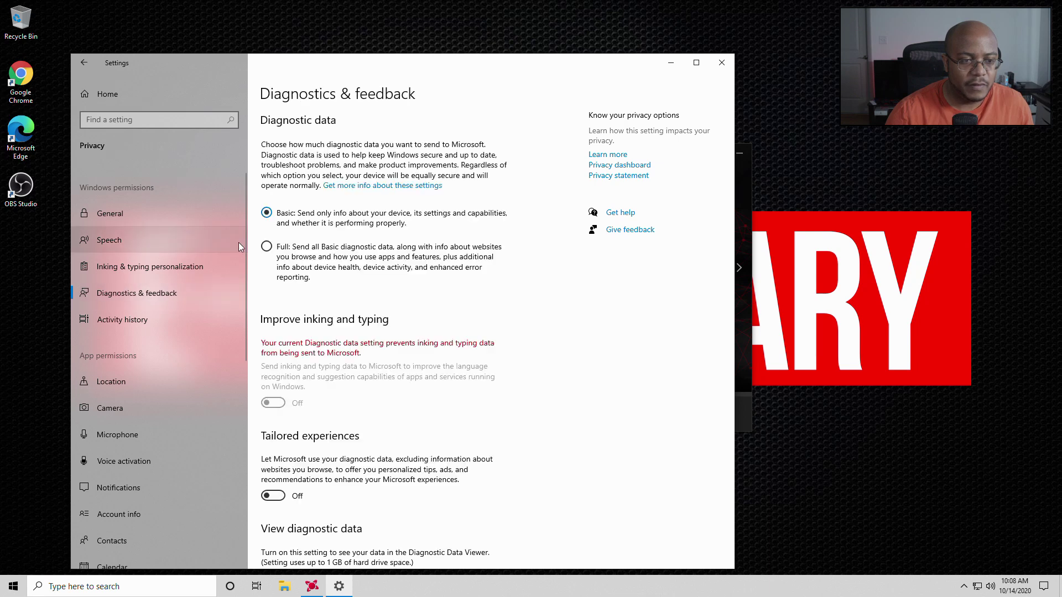
pyautogui.scroll(-7, 292, 424)
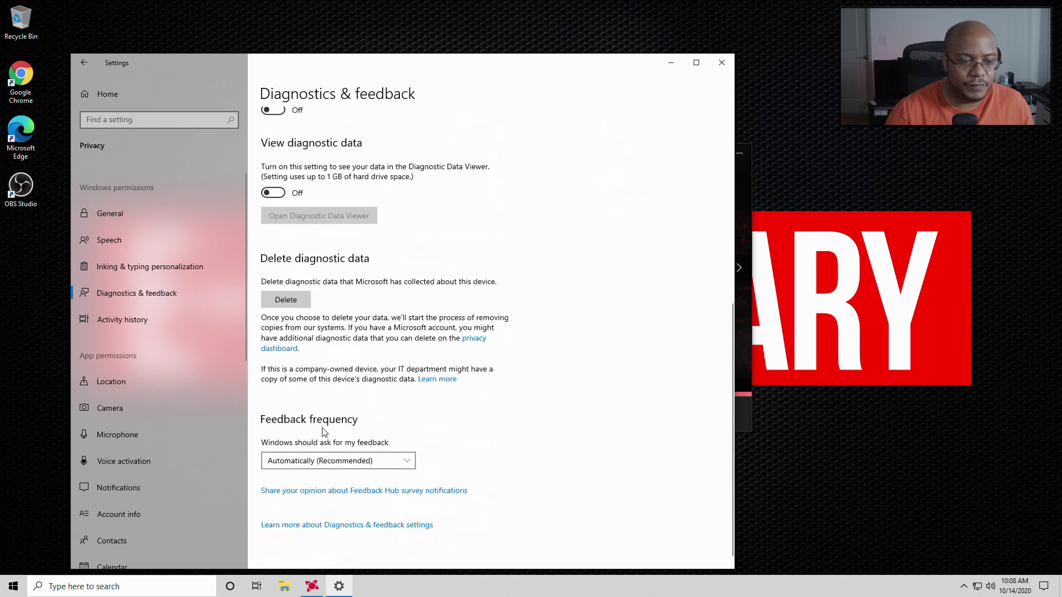
pyautogui.click(329, 463)
pyautogui.click(315, 532)
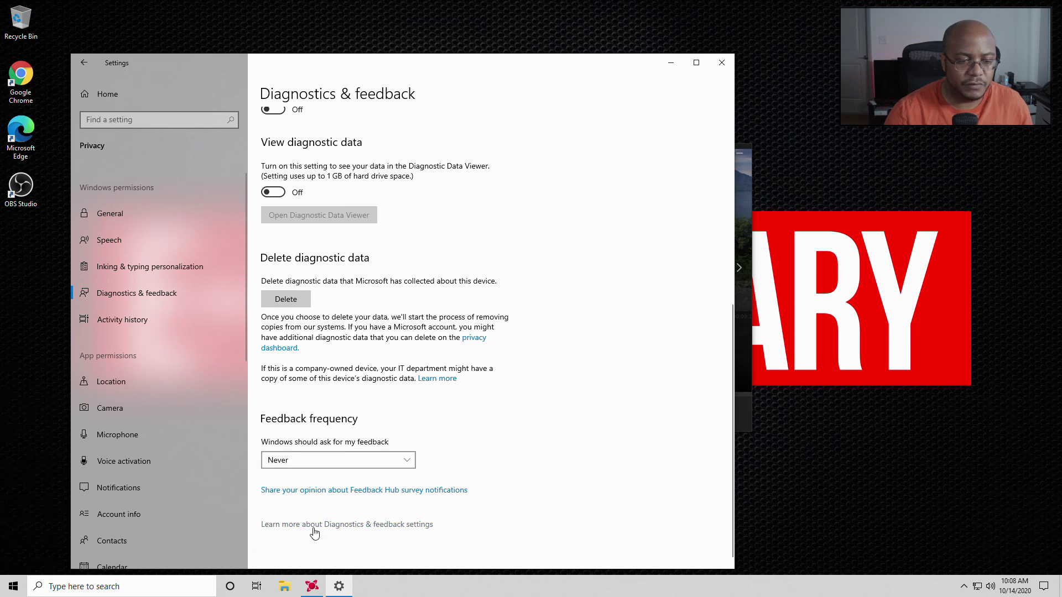
# - Clear and confirm clearing all stored activity history
pyautogui.click(132, 323)
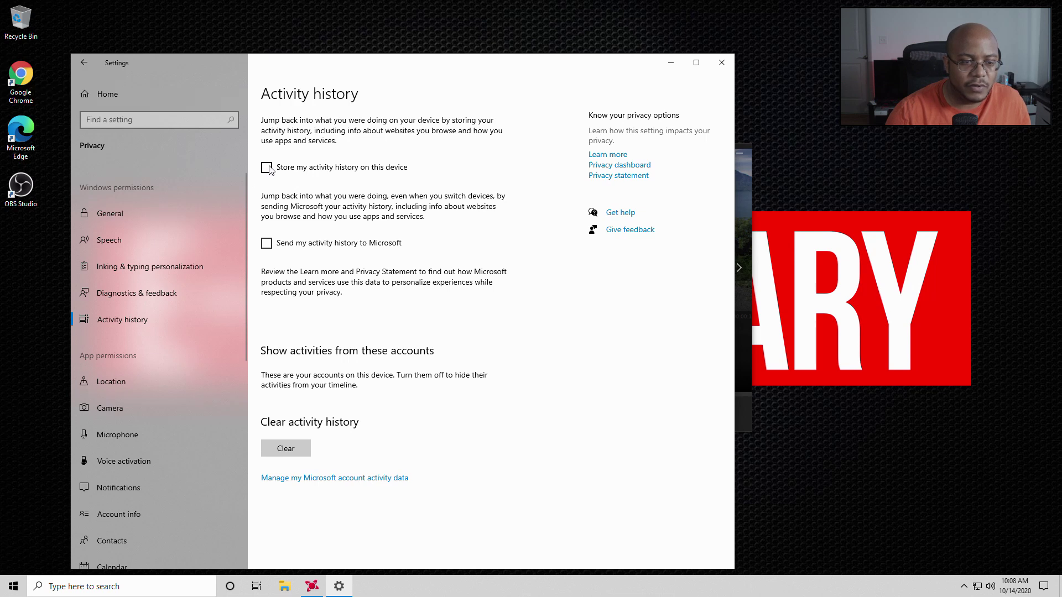
pyautogui.click(294, 451)
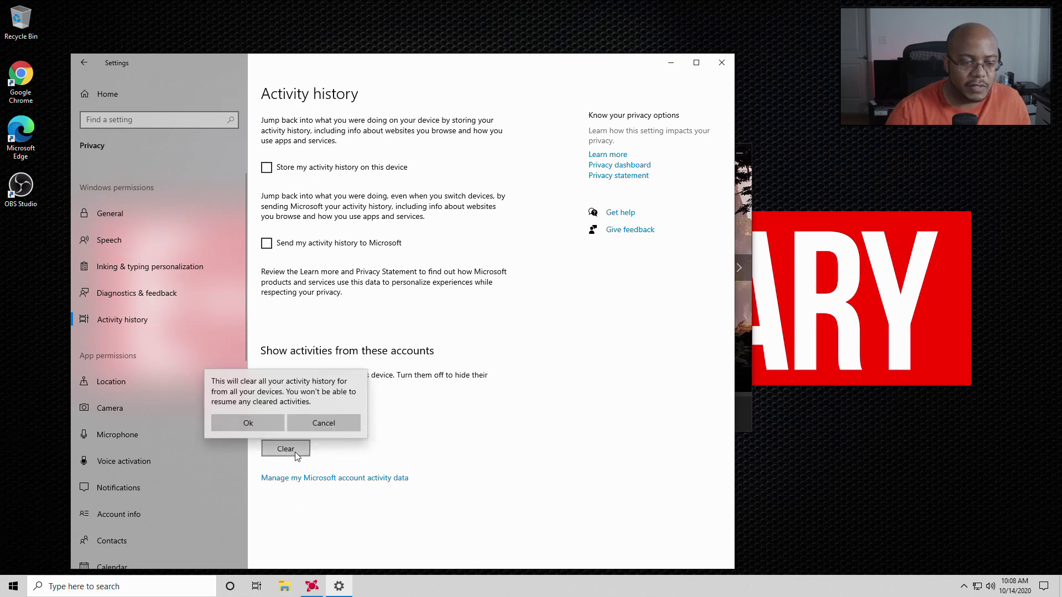
pyautogui.click(225, 420)
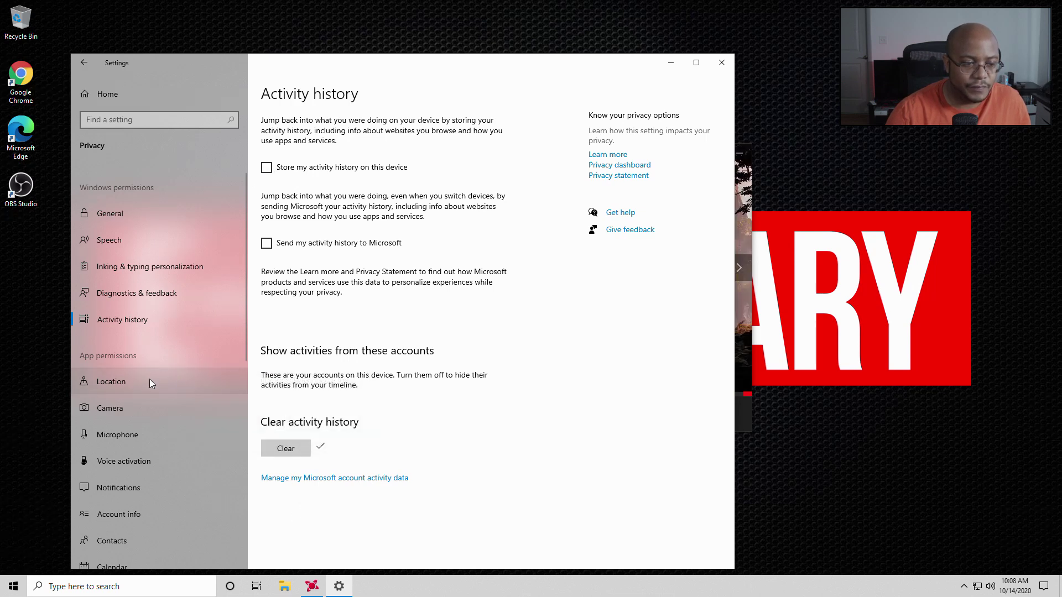
pyautogui.click(148, 381)
# - Switch off the app-access toggles on the Voice activation, Notifications and Account info privacy pages
pyautogui.scroll(-8, 390, 447)
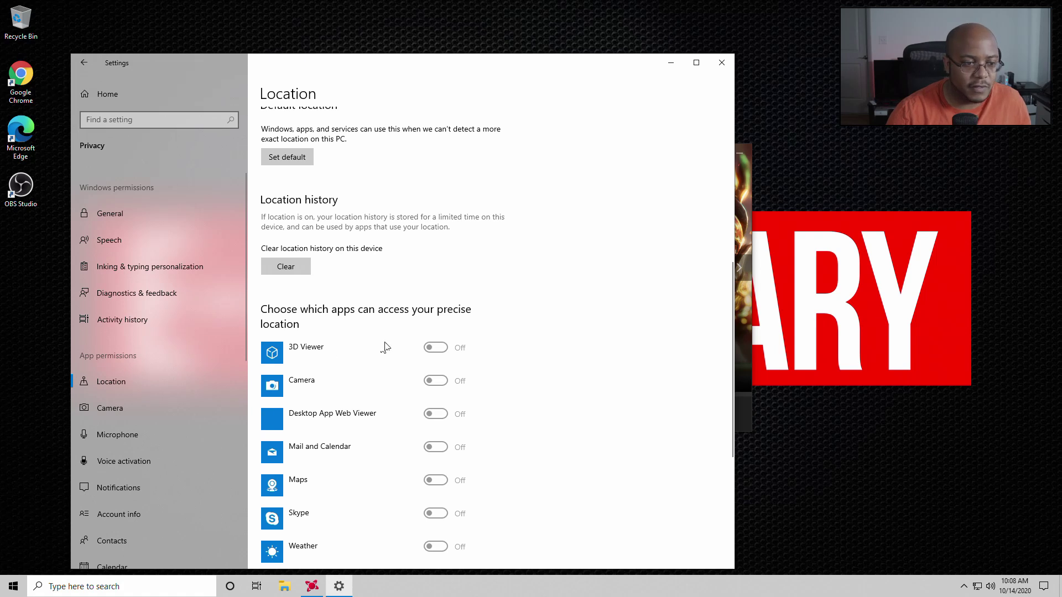
pyautogui.click(96, 417)
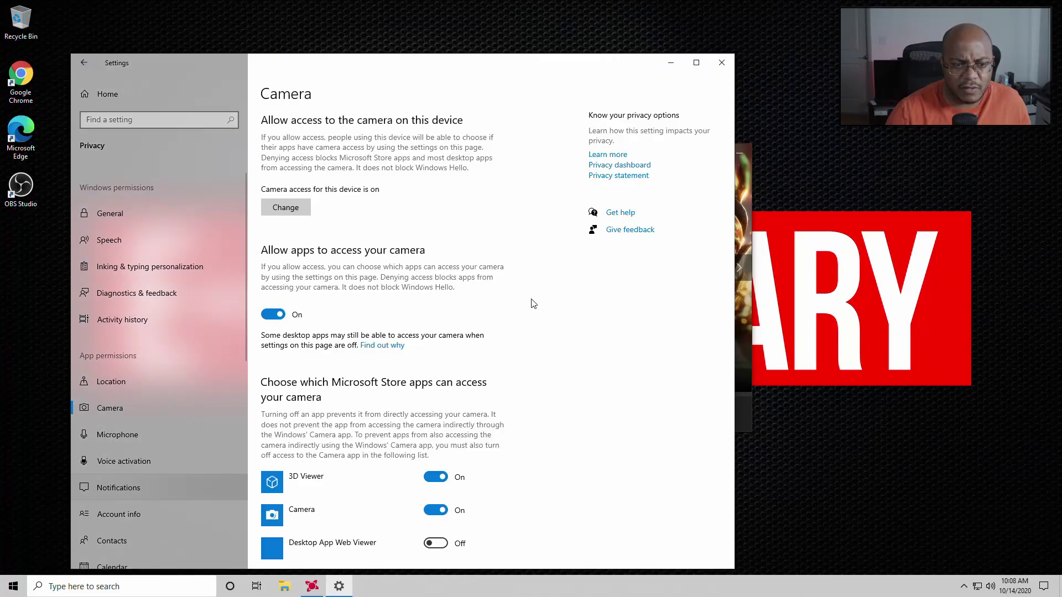
pyautogui.click(95, 437)
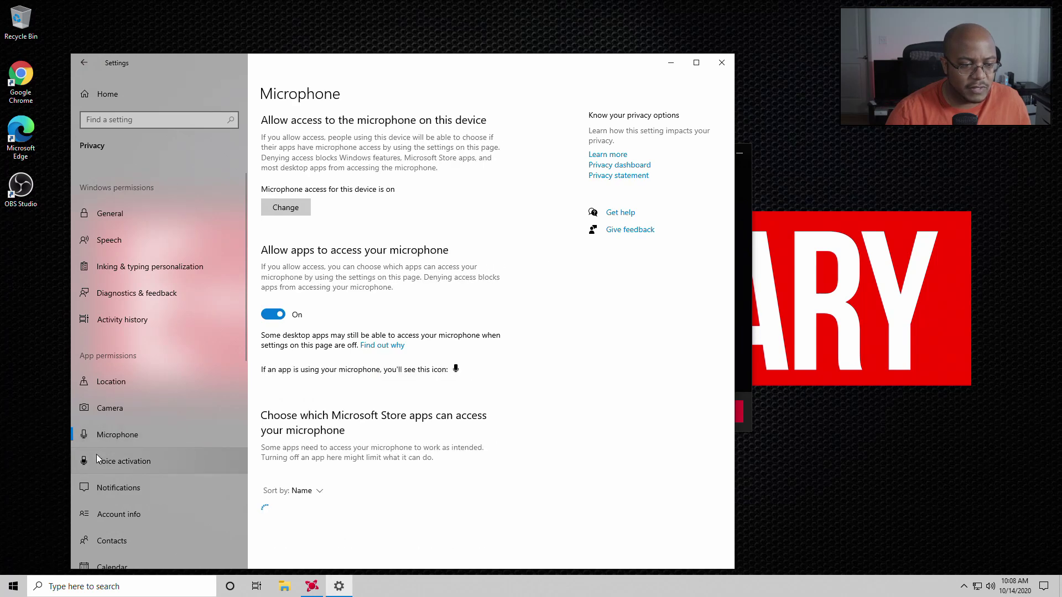
pyautogui.click(97, 462)
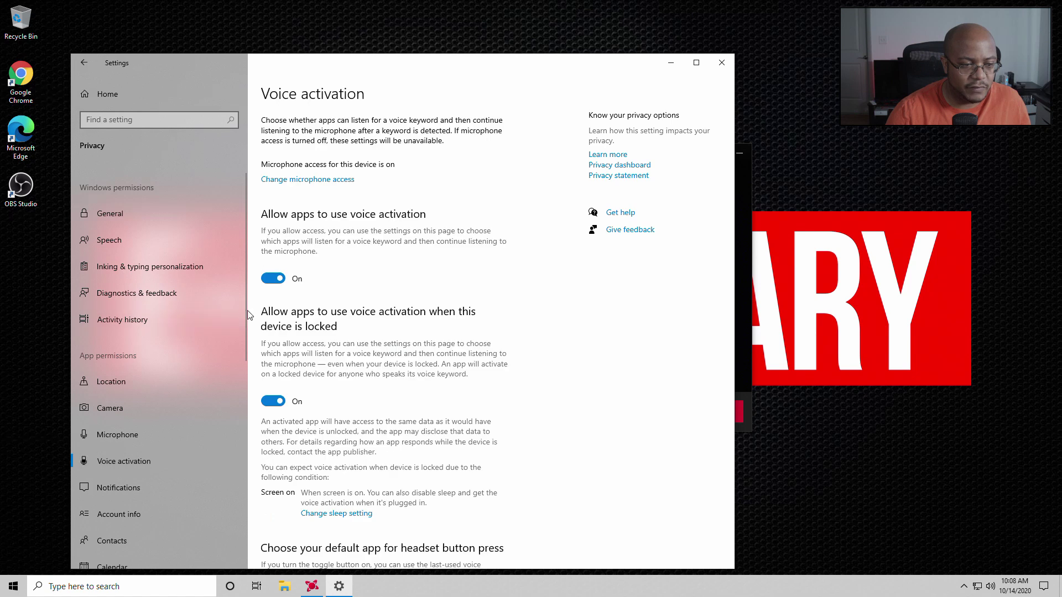
pyautogui.click(277, 276)
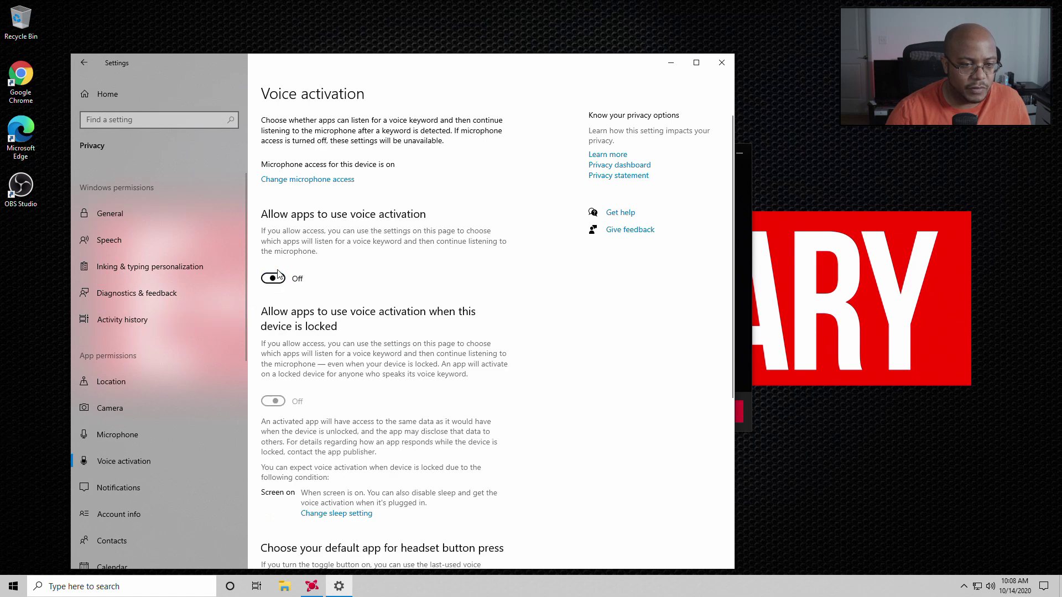
pyautogui.click(131, 488)
pyautogui.click(266, 306)
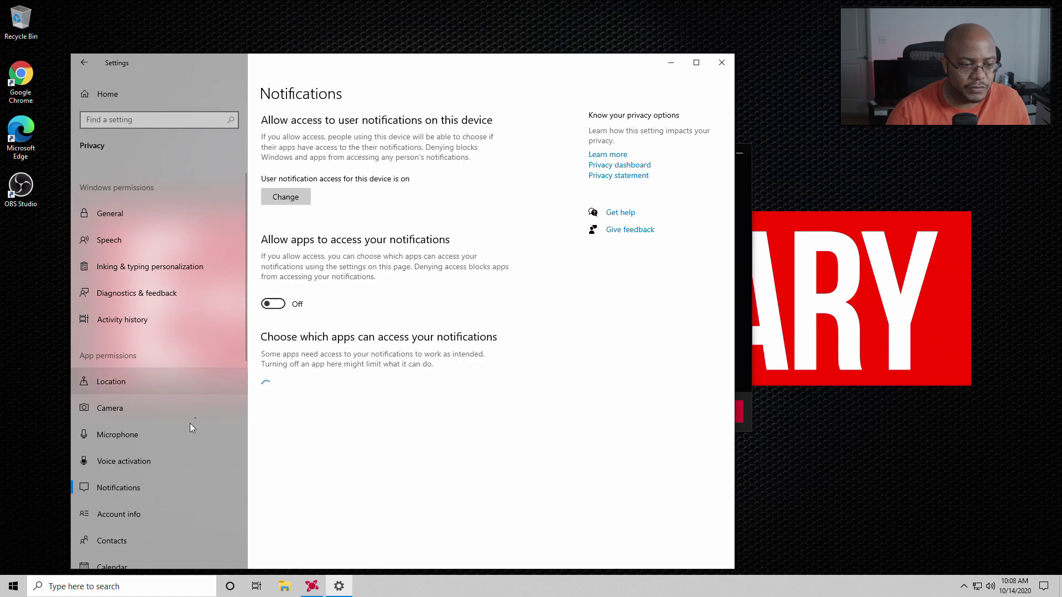
pyautogui.click(143, 512)
pyautogui.click(277, 315)
# - Block apps from accessing contacts, the calendar and phone calls
pyautogui.scroll(-5, 171, 393)
pyautogui.click(132, 298)
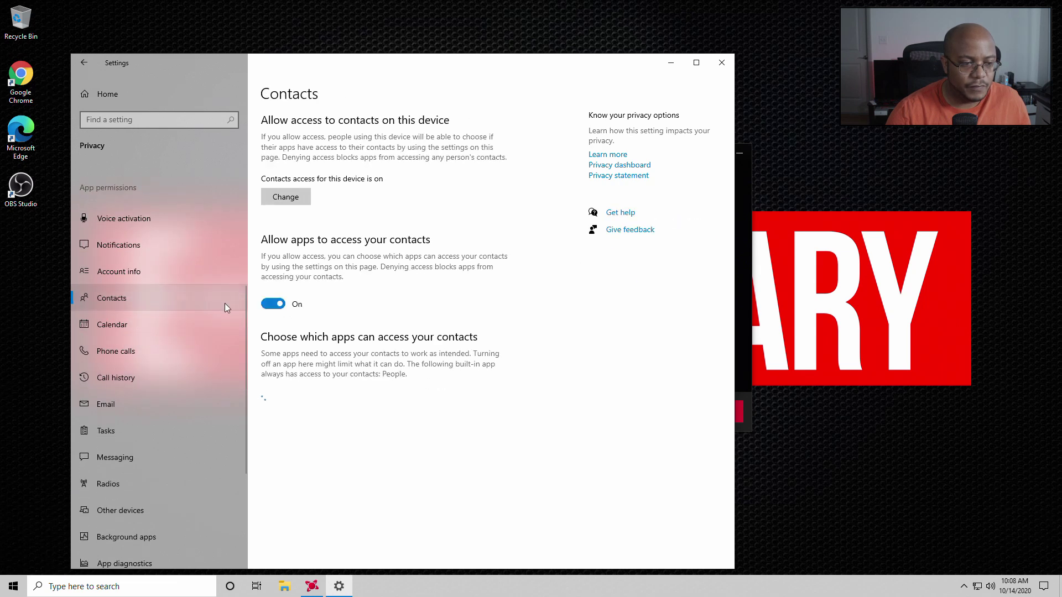
pyautogui.click(273, 304)
pyautogui.click(138, 327)
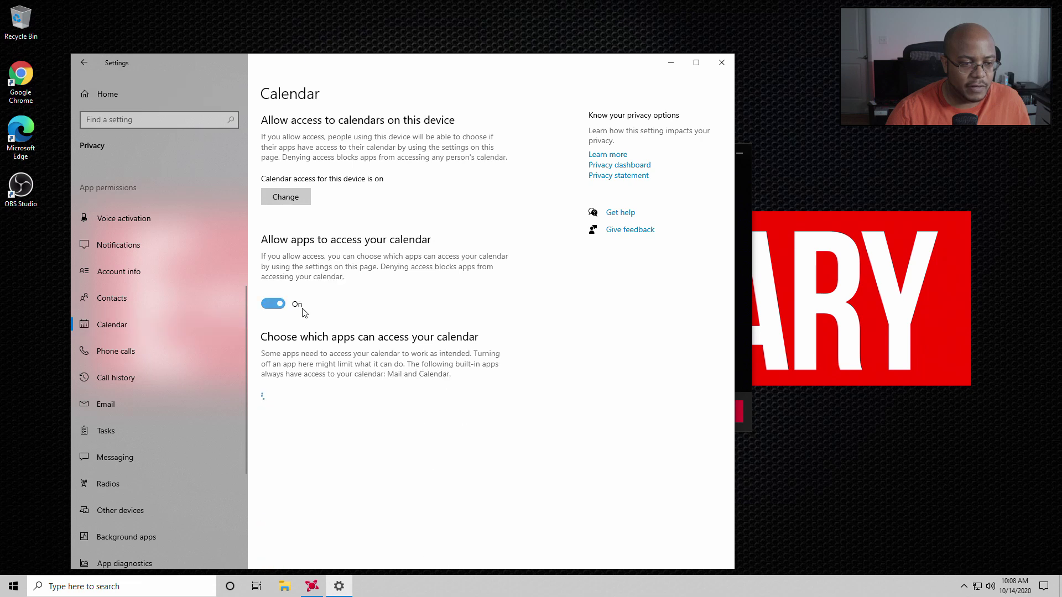
pyautogui.click(280, 305)
pyautogui.click(178, 341)
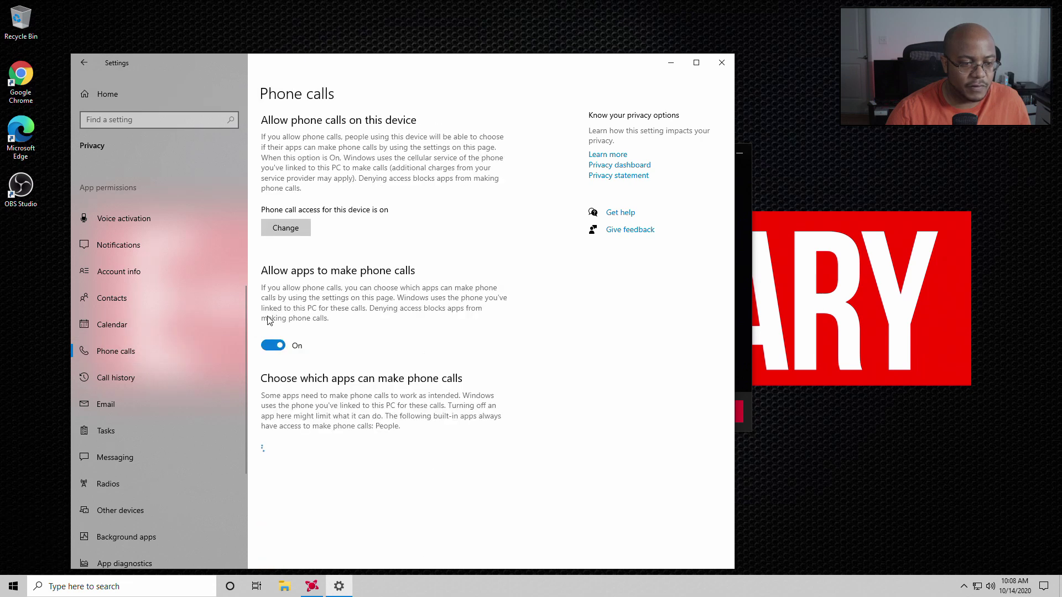
pyautogui.click(273, 347)
# - Block app access to tasks and stop apps communicating with unpaired devices
pyautogui.click(90, 382)
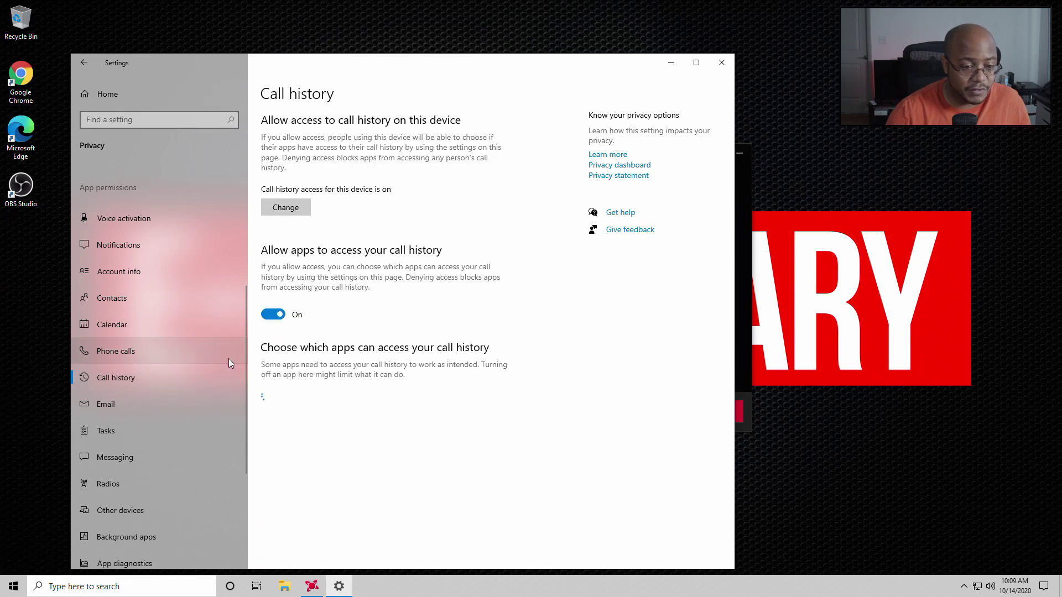
pyautogui.click(162, 408)
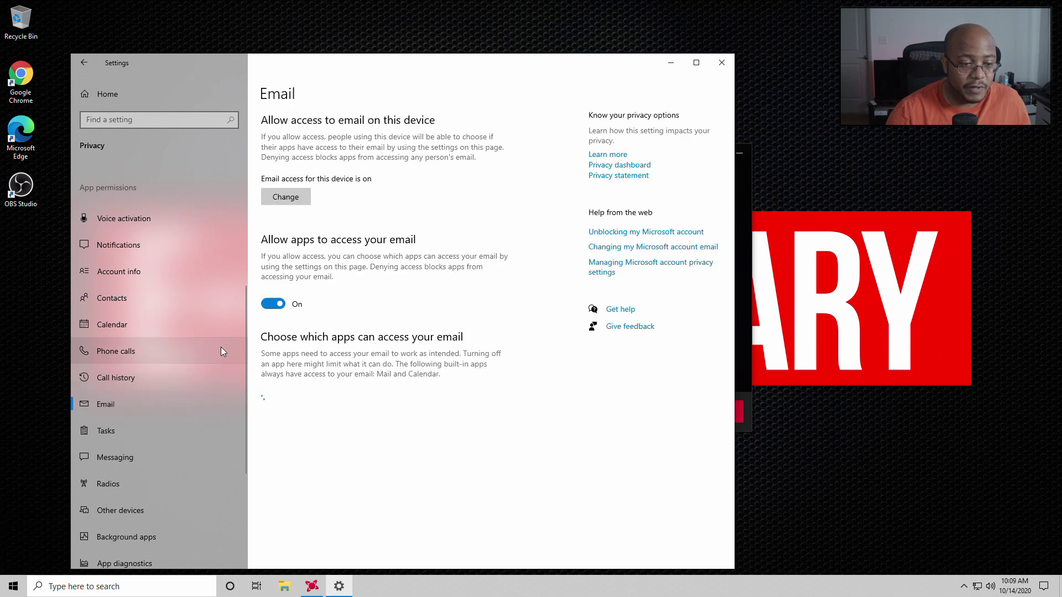
pyautogui.click(160, 437)
pyautogui.click(273, 303)
pyautogui.click(151, 466)
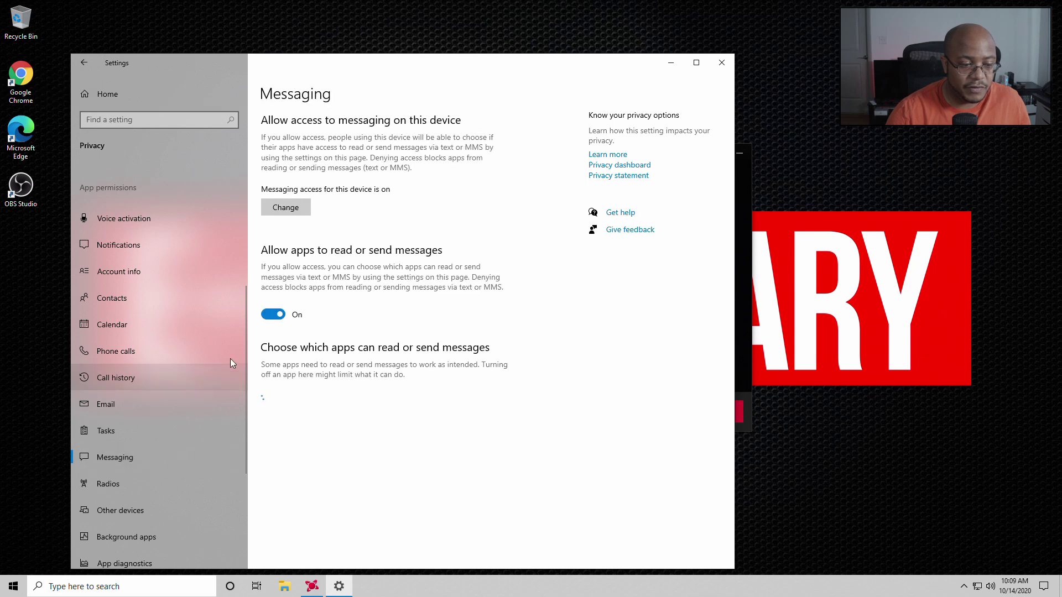
pyautogui.click(187, 484)
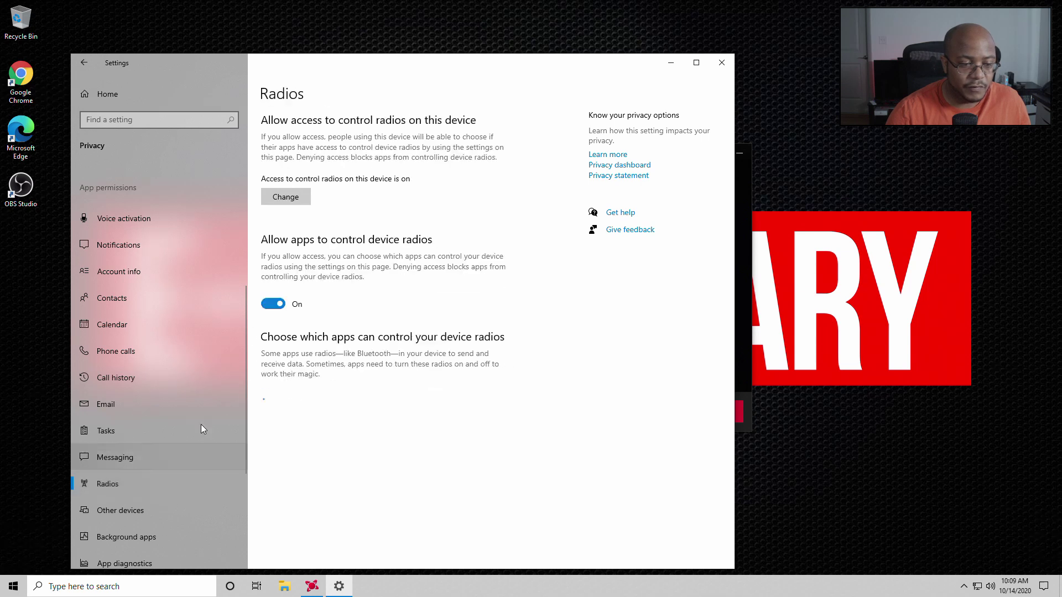
pyautogui.click(167, 509)
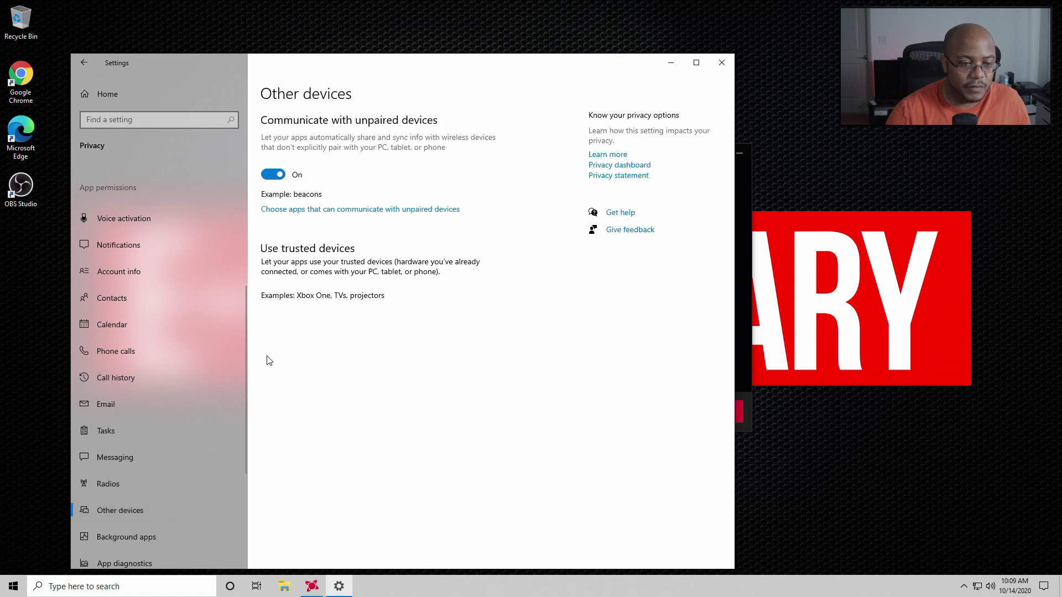
pyautogui.click(281, 175)
pyautogui.scroll(-3, 188, 454)
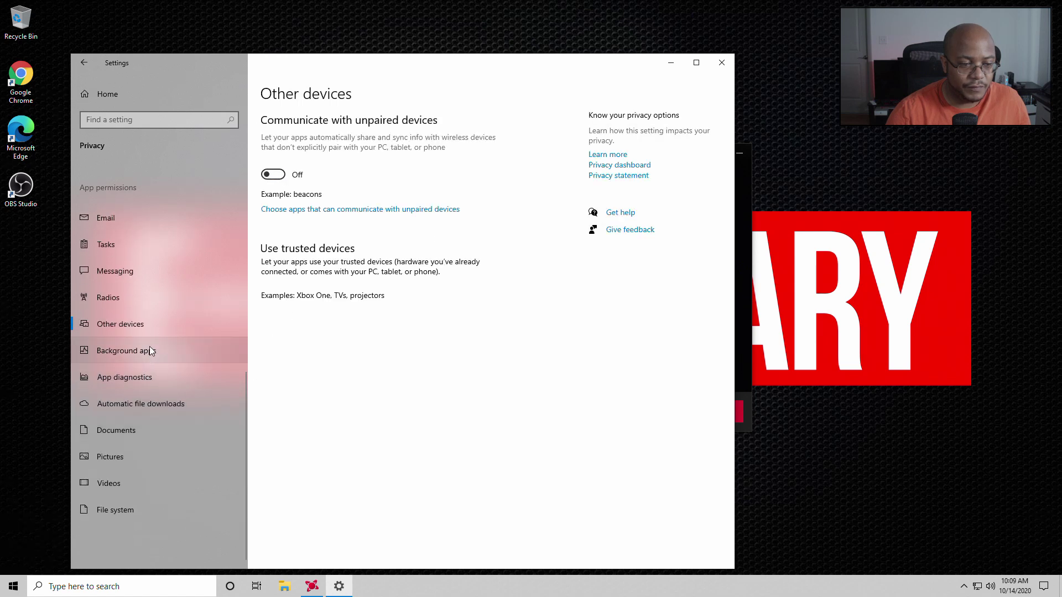
# - Stop apps running in the background and from seeing other apps' diagnostic info
pyautogui.click(151, 351)
pyautogui.click(274, 160)
pyautogui.click(187, 381)
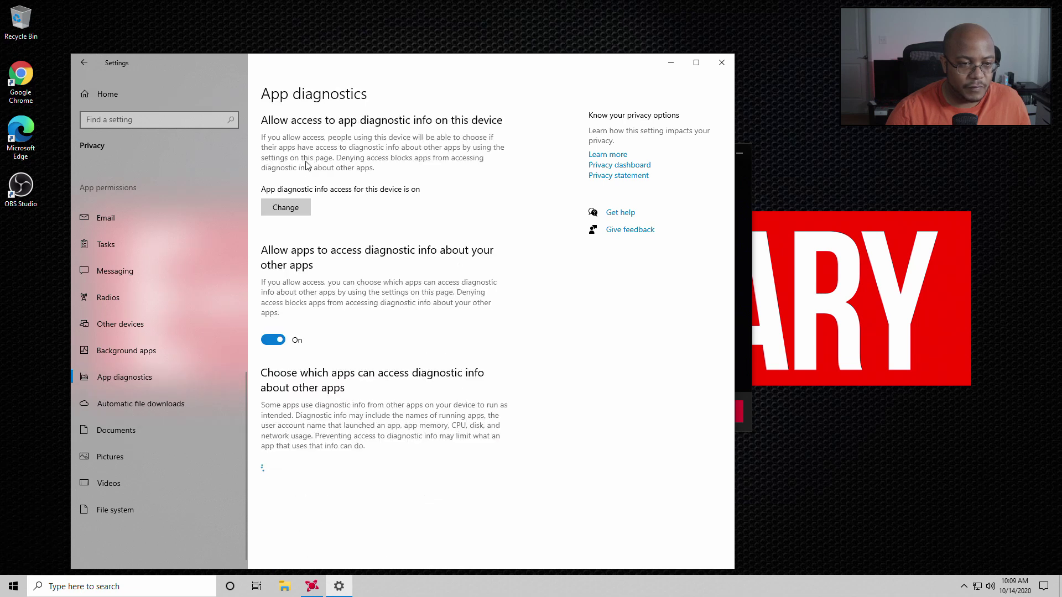
pyautogui.click(274, 341)
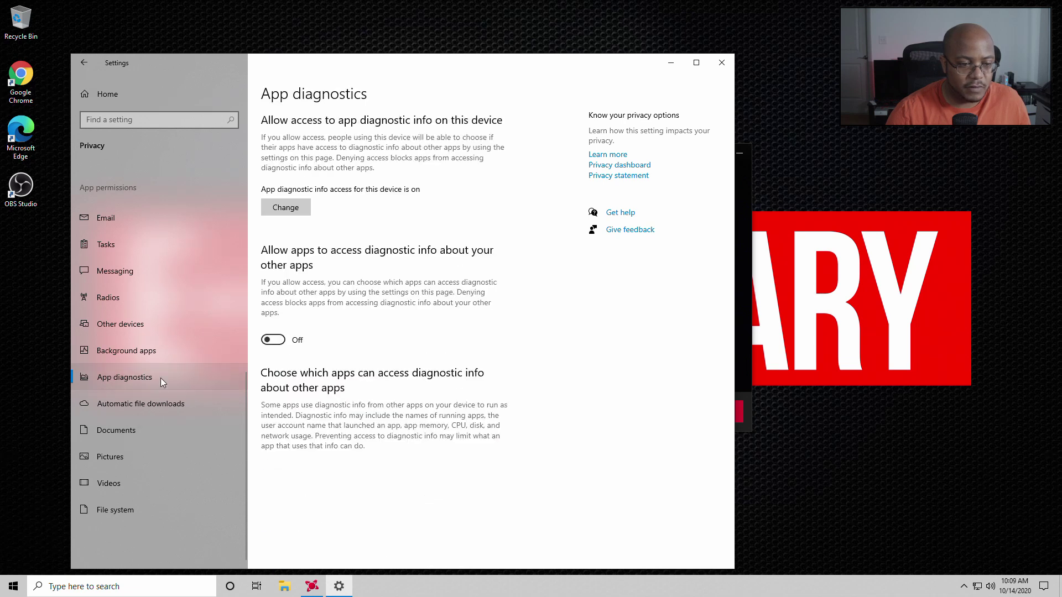
# - Block apps from the documents library and the file system
pyautogui.click(155, 405)
pyautogui.click(139, 433)
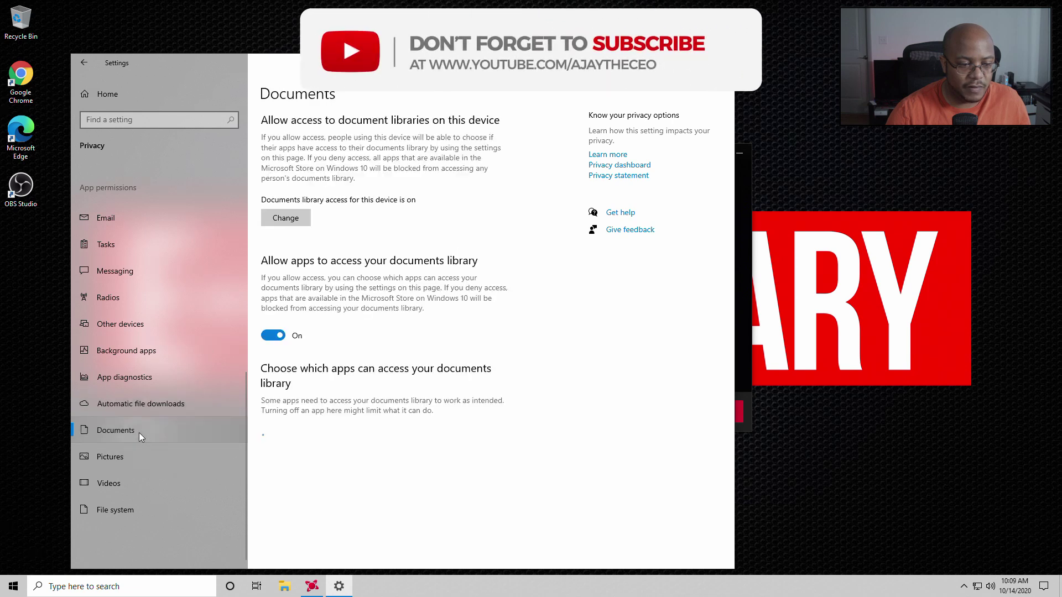
pyautogui.click(273, 335)
pyautogui.click(167, 452)
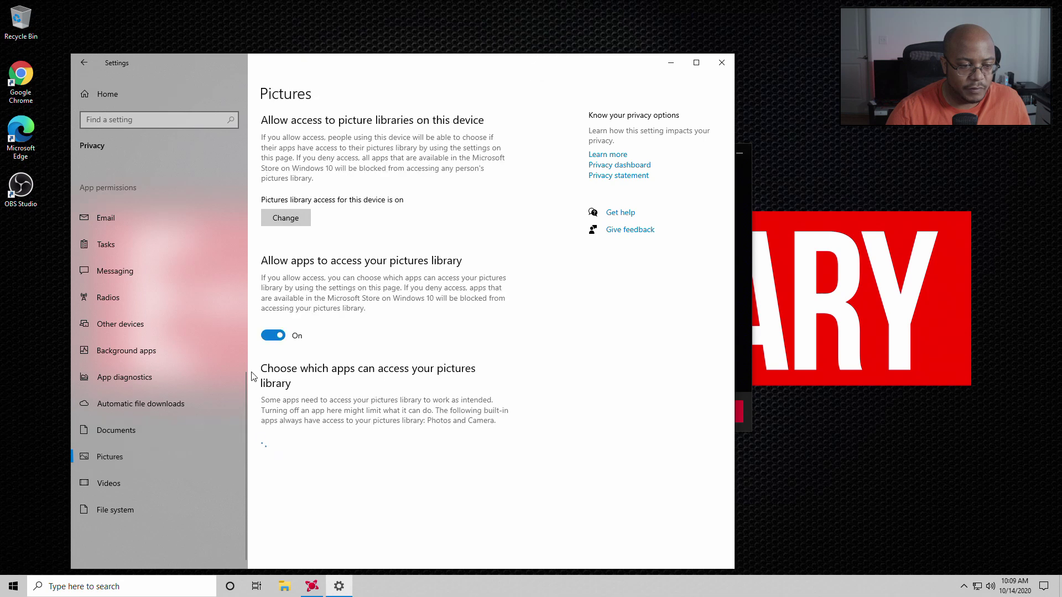
pyautogui.click(147, 482)
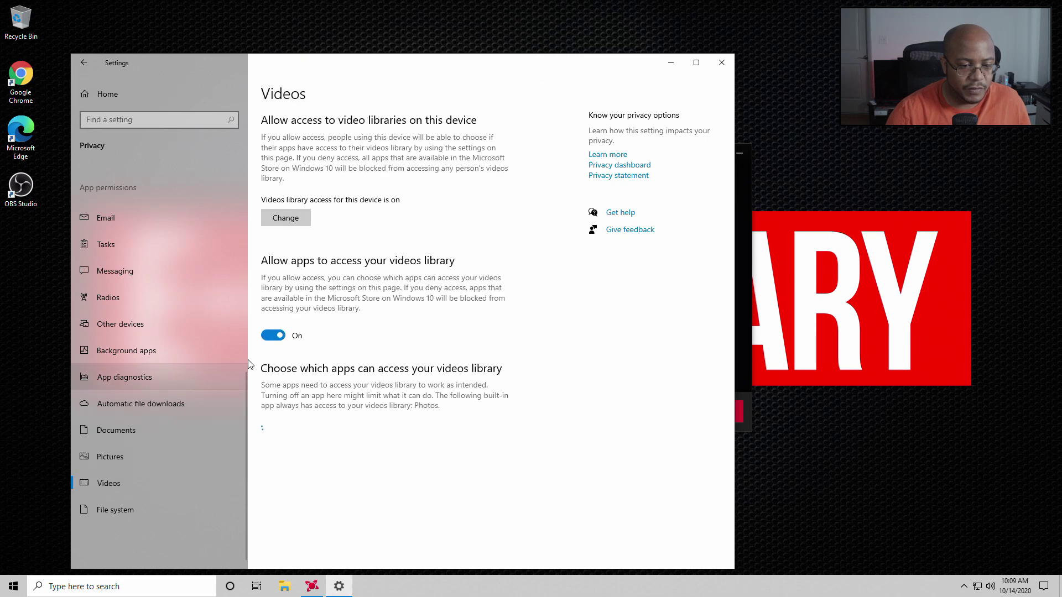
pyautogui.click(163, 501)
pyautogui.click(279, 327)
pyautogui.scroll(7, 190, 370)
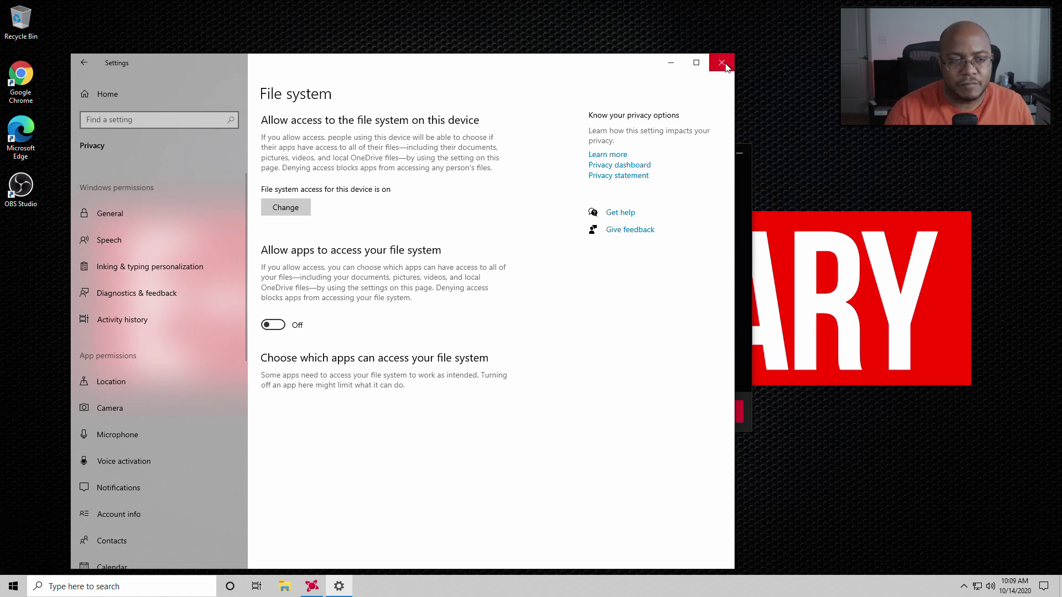
# - Go back to Settings Home and minimize it to show the AMD restart countdown
pyautogui.click(111, 102)
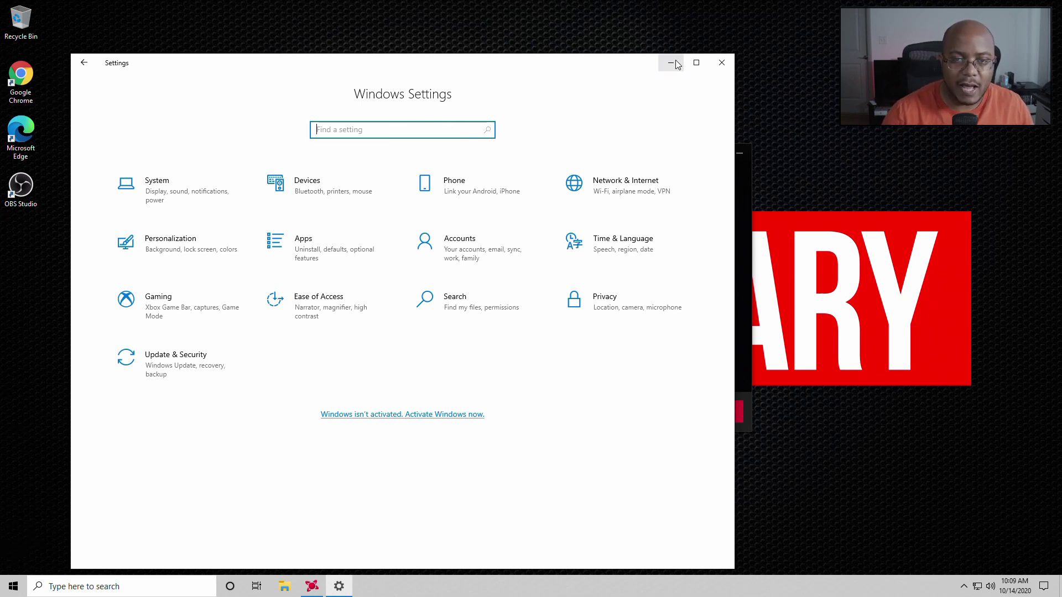
pyautogui.click(671, 63)
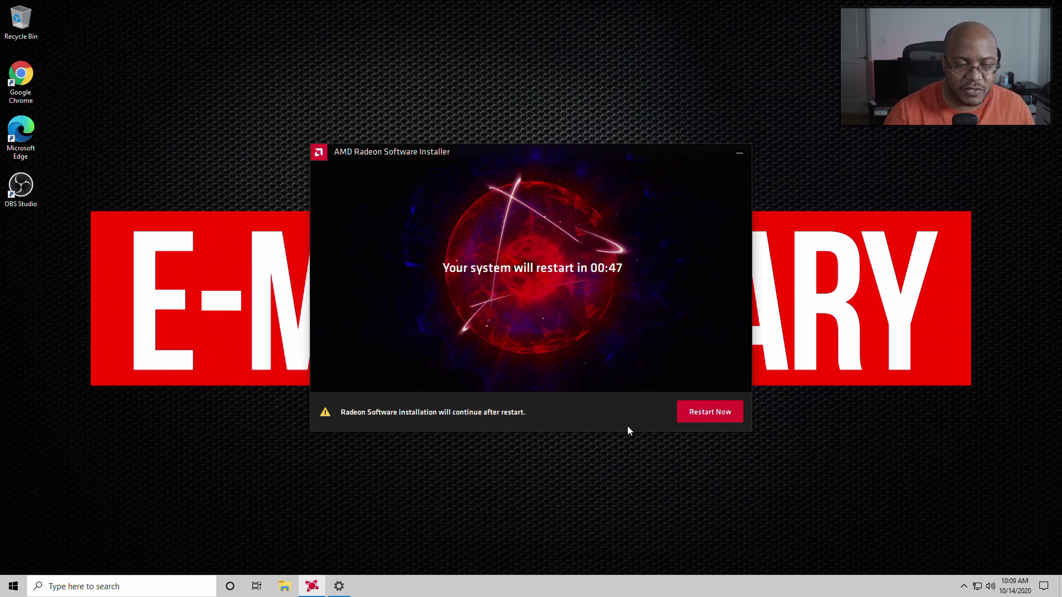
# - Restart now, then after reboot untick anonymous usage collection and restart again
pyautogui.click(712, 410)
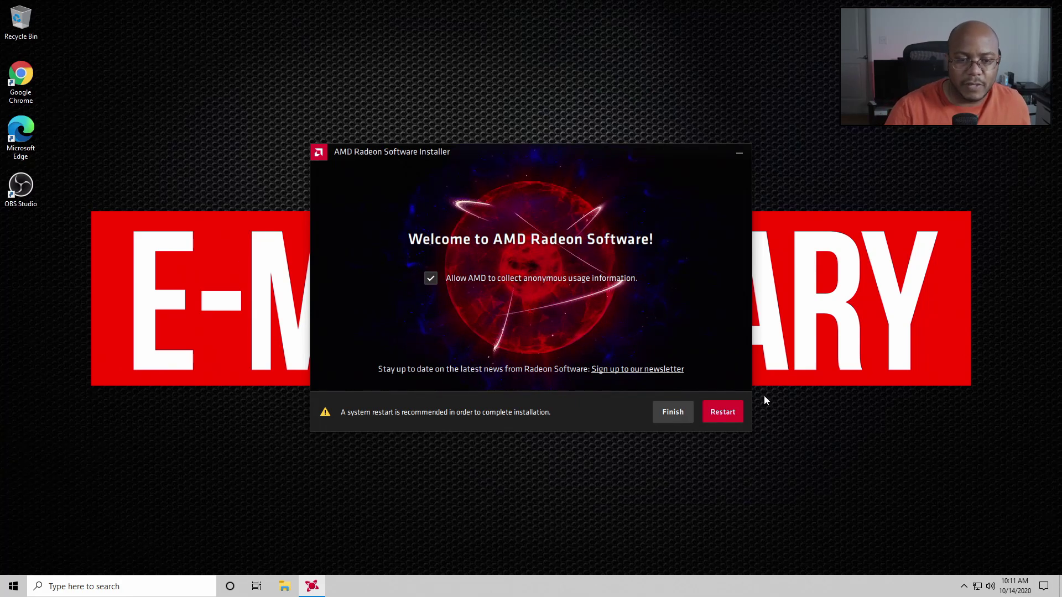
pyautogui.click(431, 278)
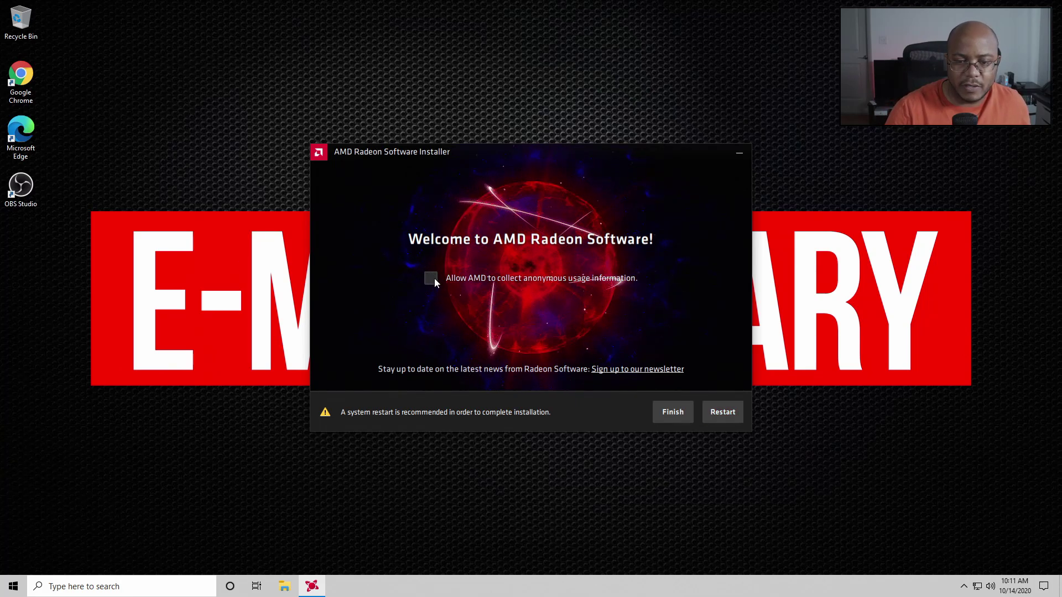
pyautogui.click(713, 414)
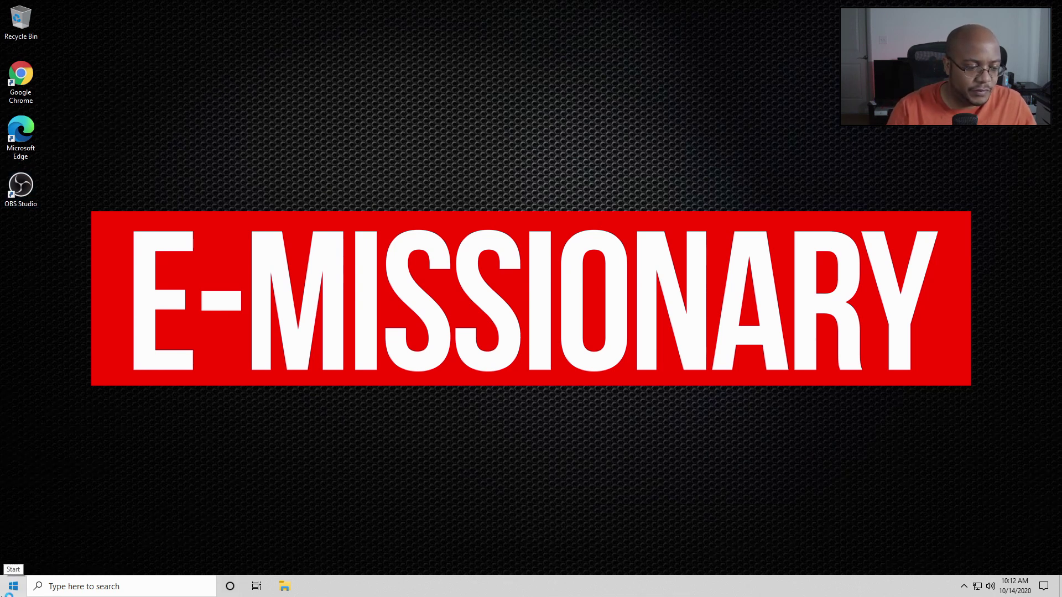
# - Launch Microsoft Store from Start and go to its Settings page
pyautogui.click(13, 586)
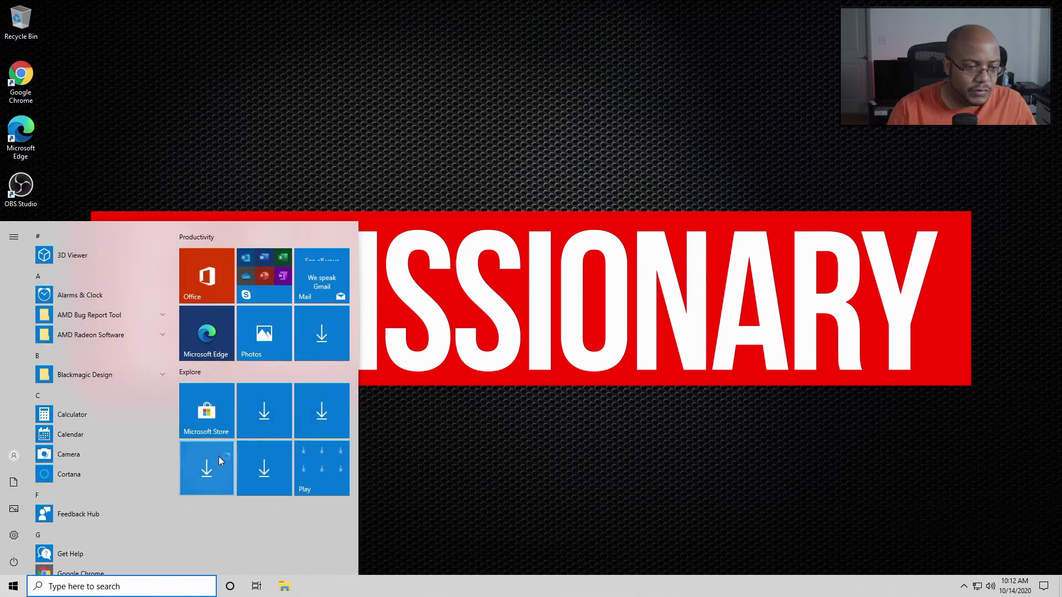
pyautogui.click(215, 416)
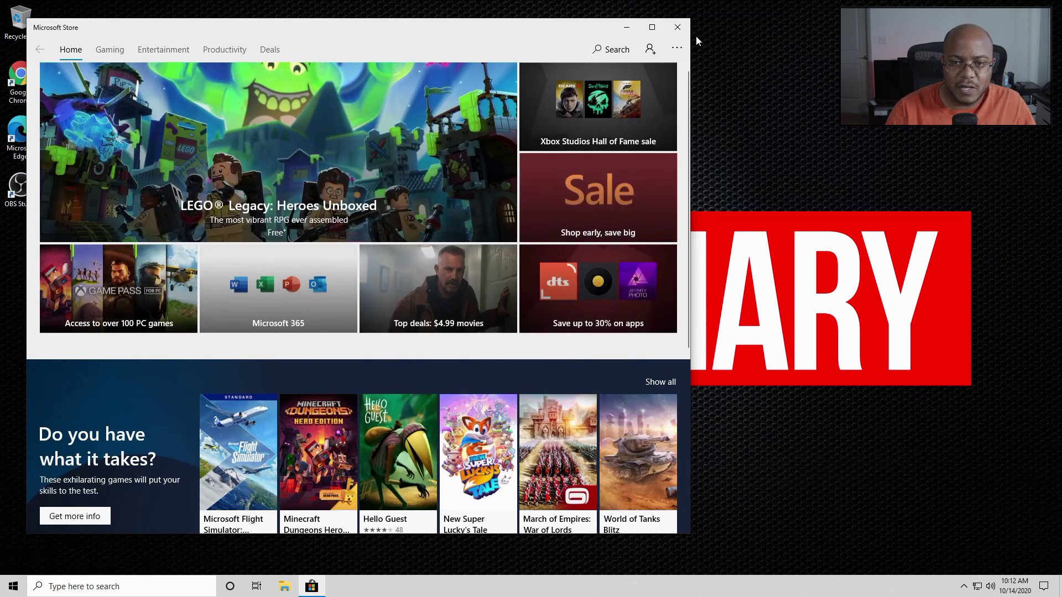
pyautogui.click(678, 48)
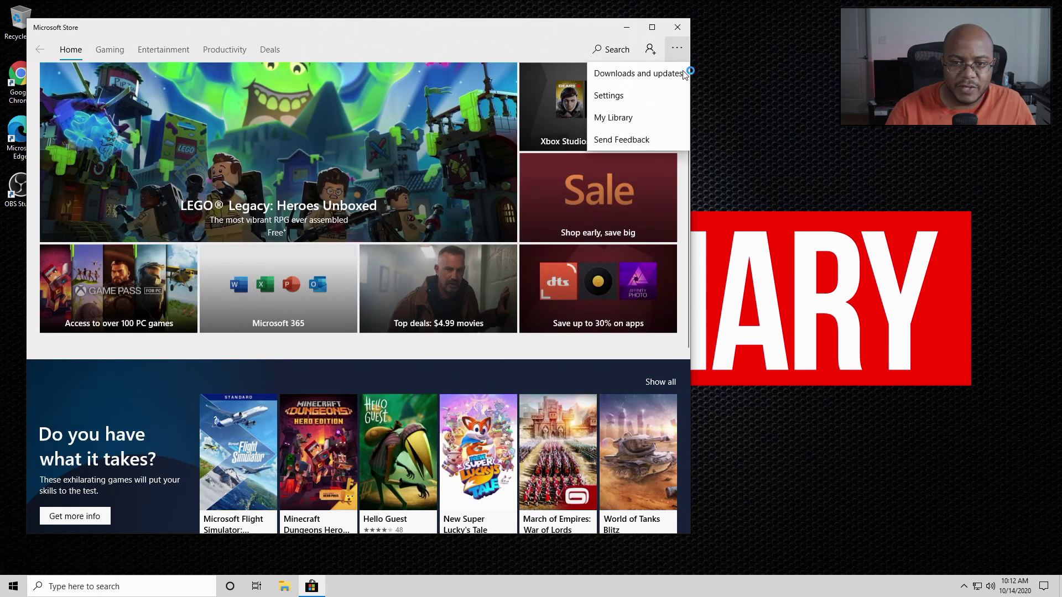
pyautogui.click(663, 99)
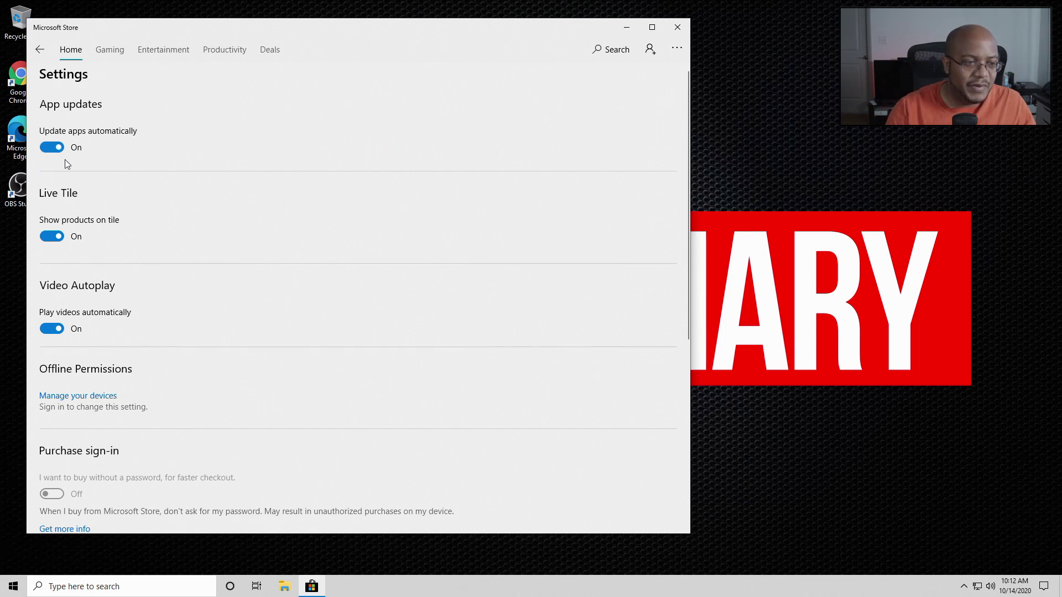
# - Turn off automatic app updates, live-tile products and video autoplay, then close the Store
pyautogui.click(61, 151)
pyautogui.click(61, 240)
pyautogui.click(61, 333)
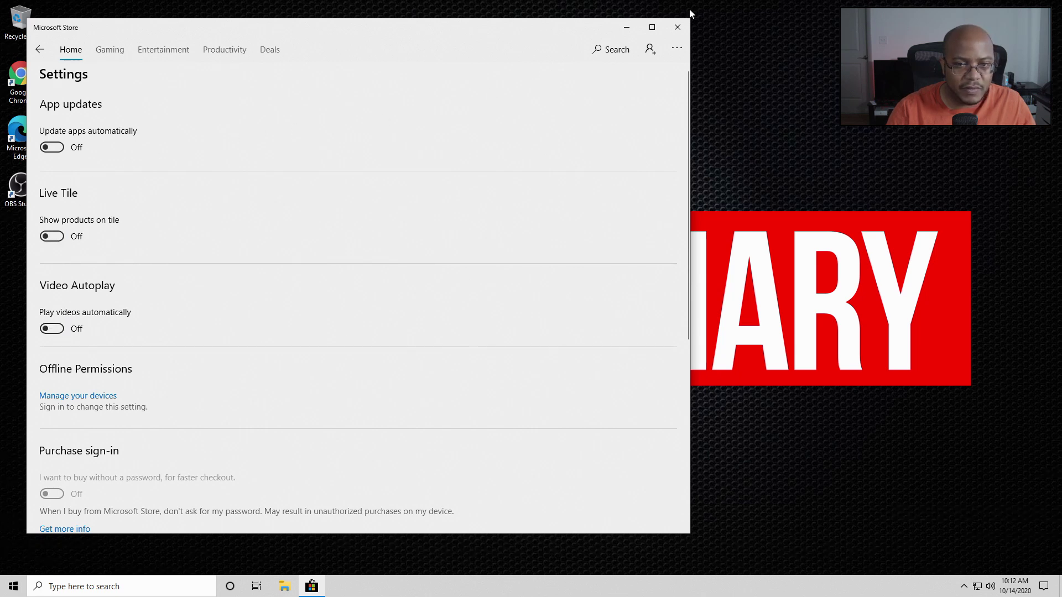
pyautogui.scroll(-5, 542, 283)
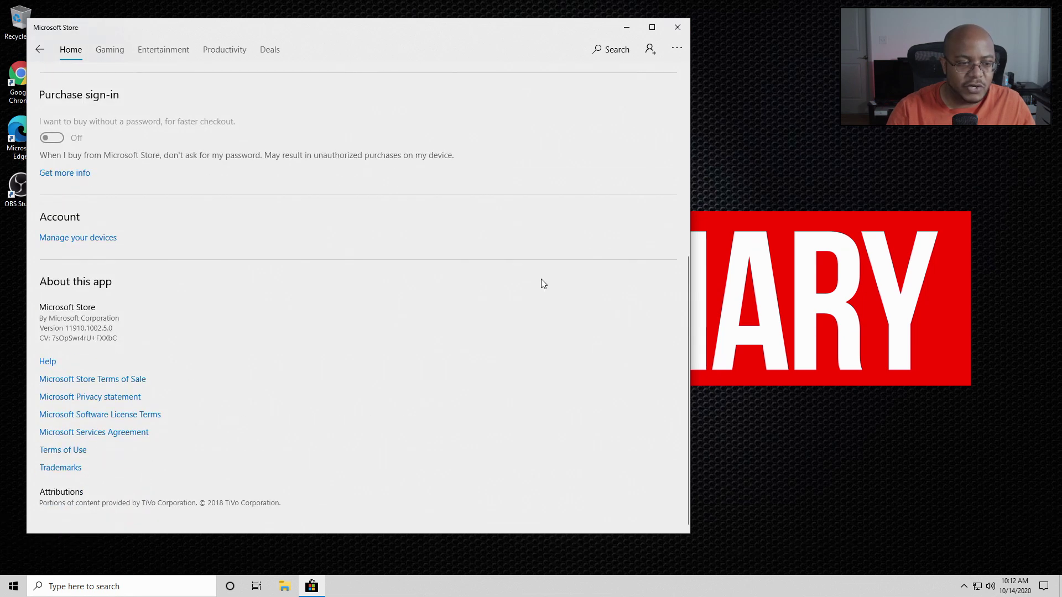
pyautogui.click(674, 27)
# - Via a 'power' search, set screen and sleep to Never and power mode to Best performance
pyautogui.press('super')
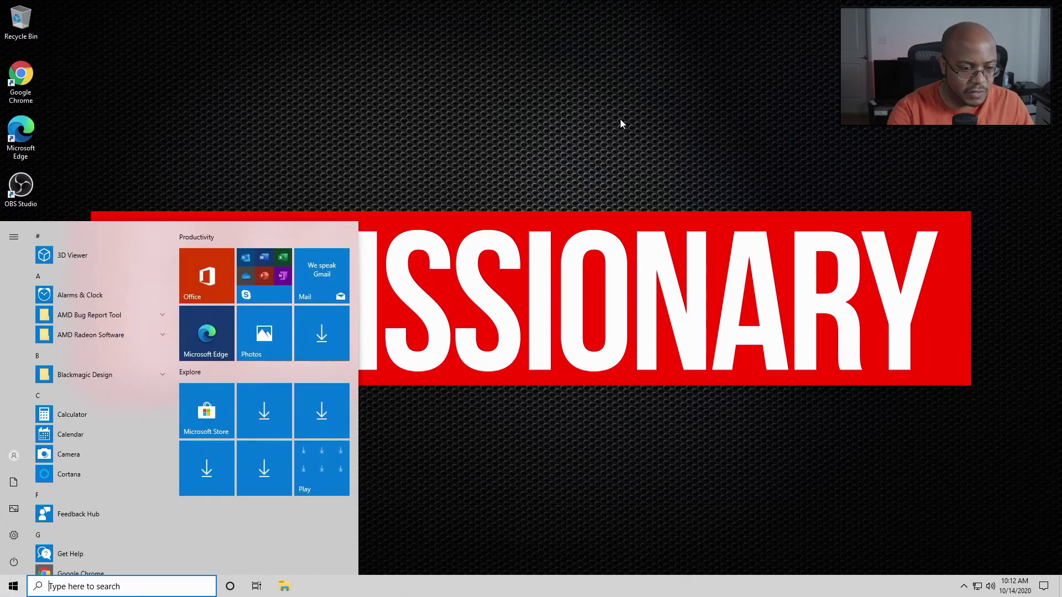
pyautogui.write('power')
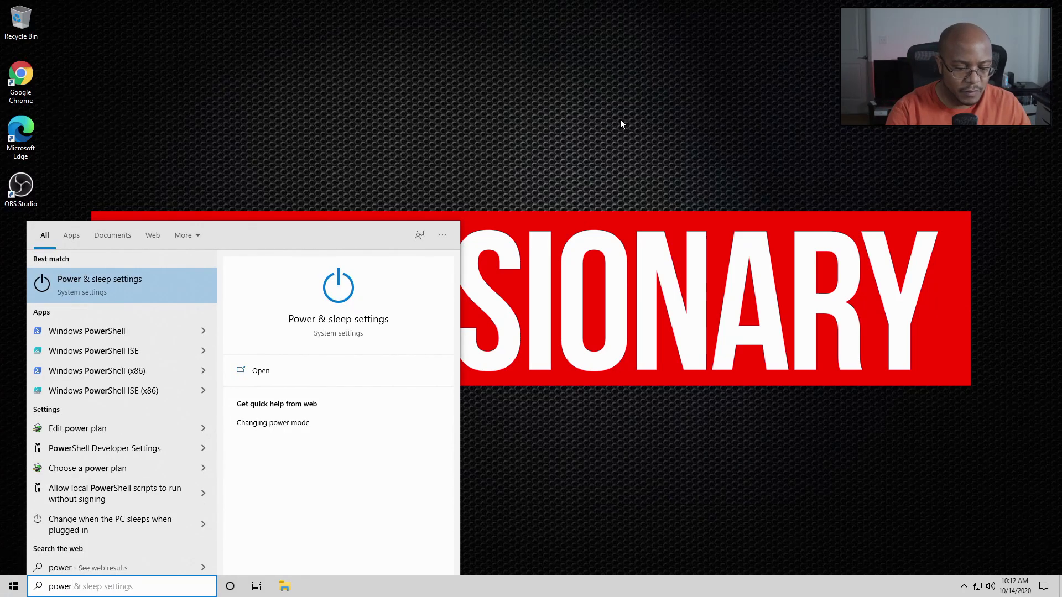
pyautogui.press('Return')
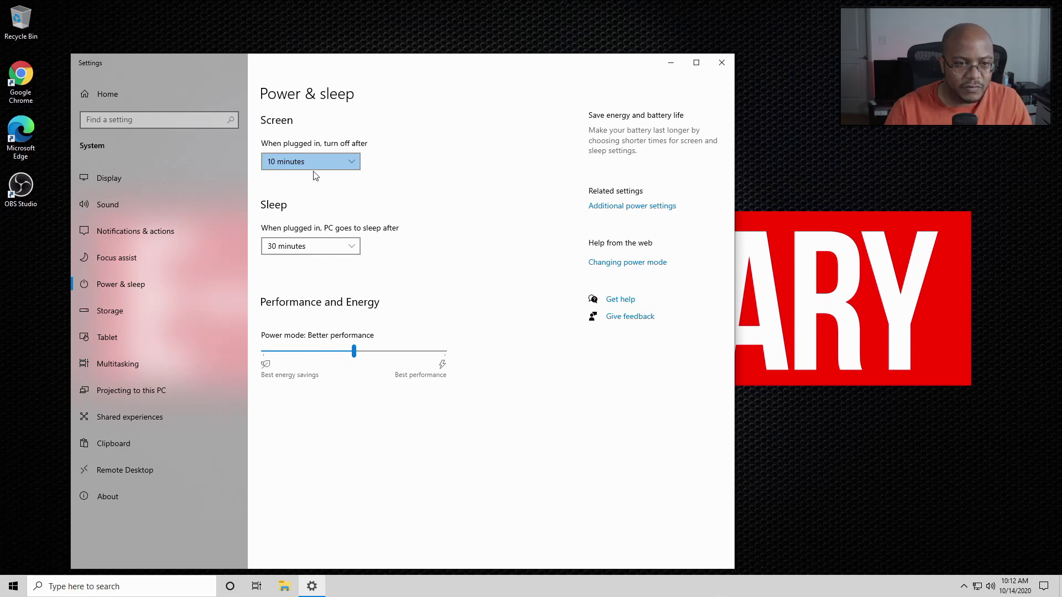
pyautogui.press('End')
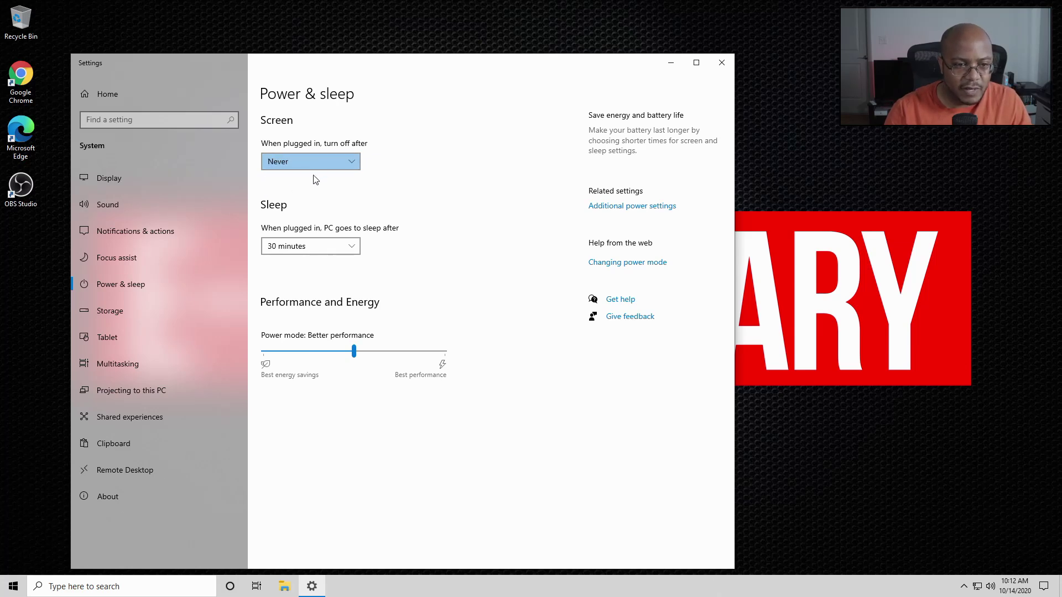
pyautogui.click(314, 248)
pyautogui.press('End')
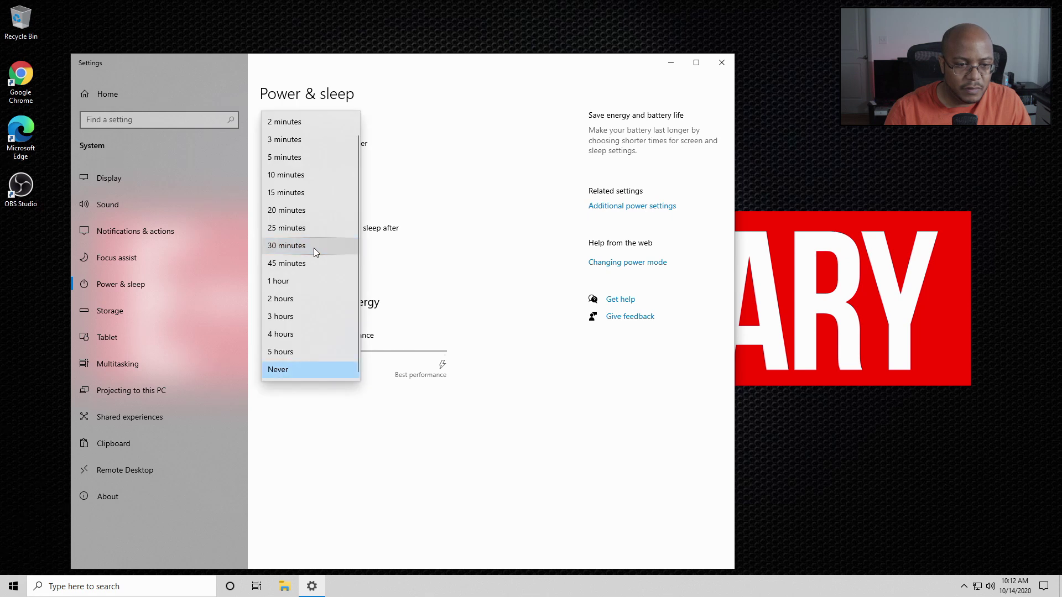
pyautogui.press('Return')
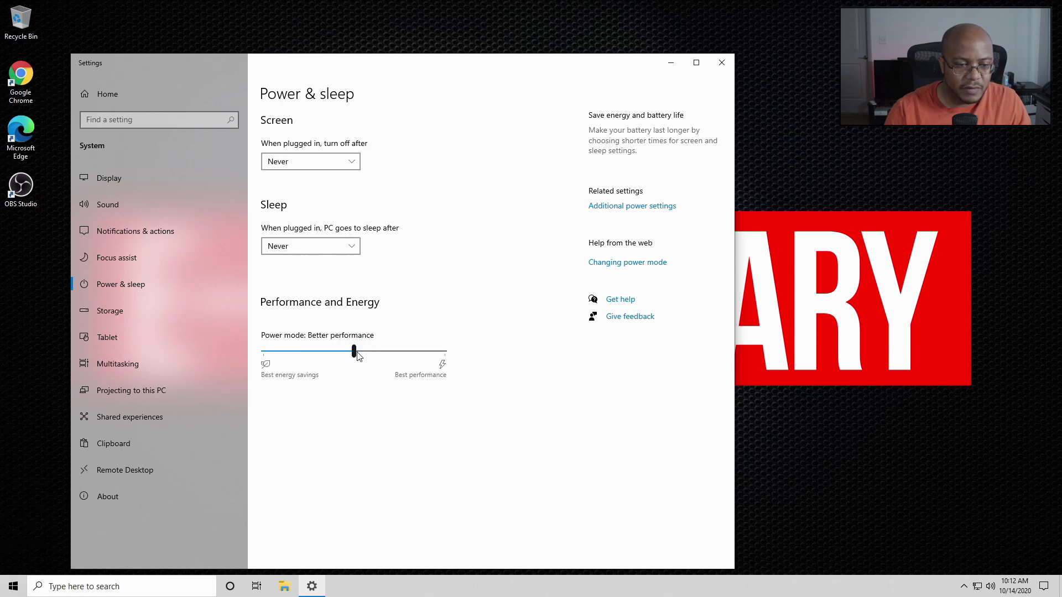
pyautogui.moveTo(355, 351); pyautogui.dragTo(461, 360)
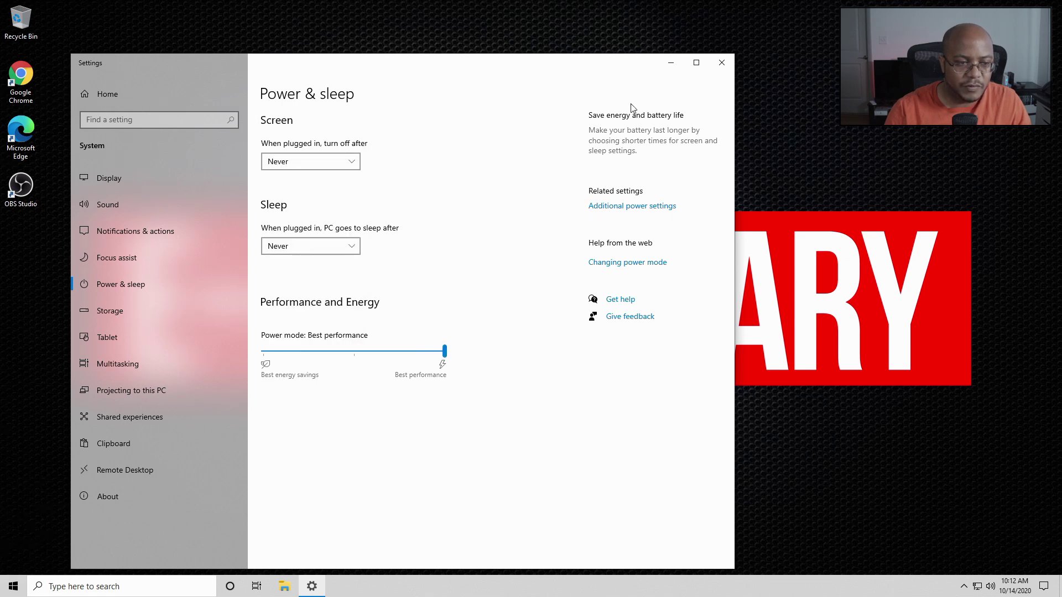
pyautogui.click(722, 61)
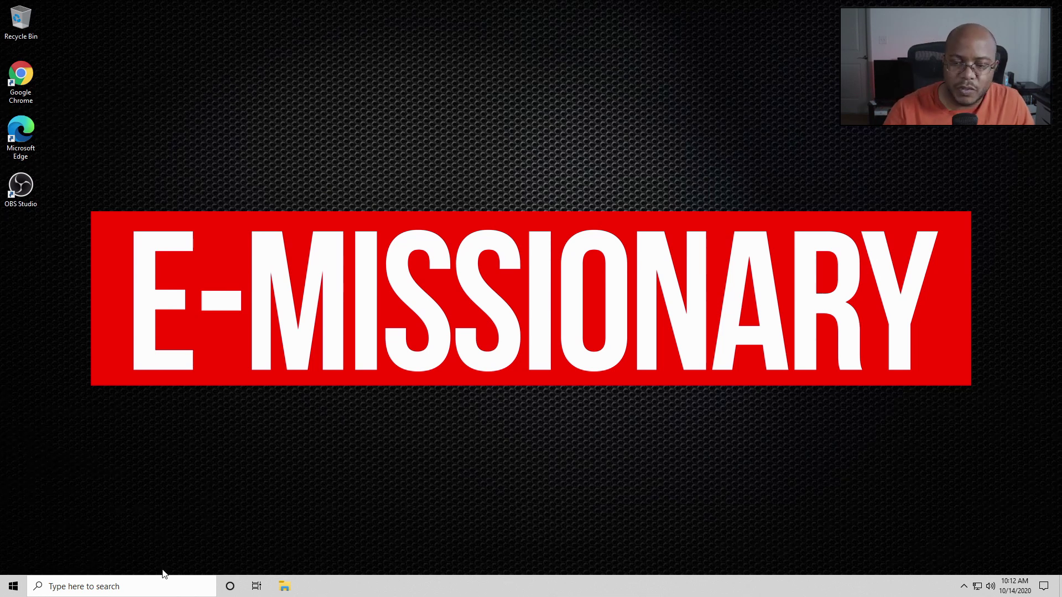
# - Activate Windows 10 Home with a digital license from the Activation page via a product key, then close Settings
pyautogui.click(1043, 586)
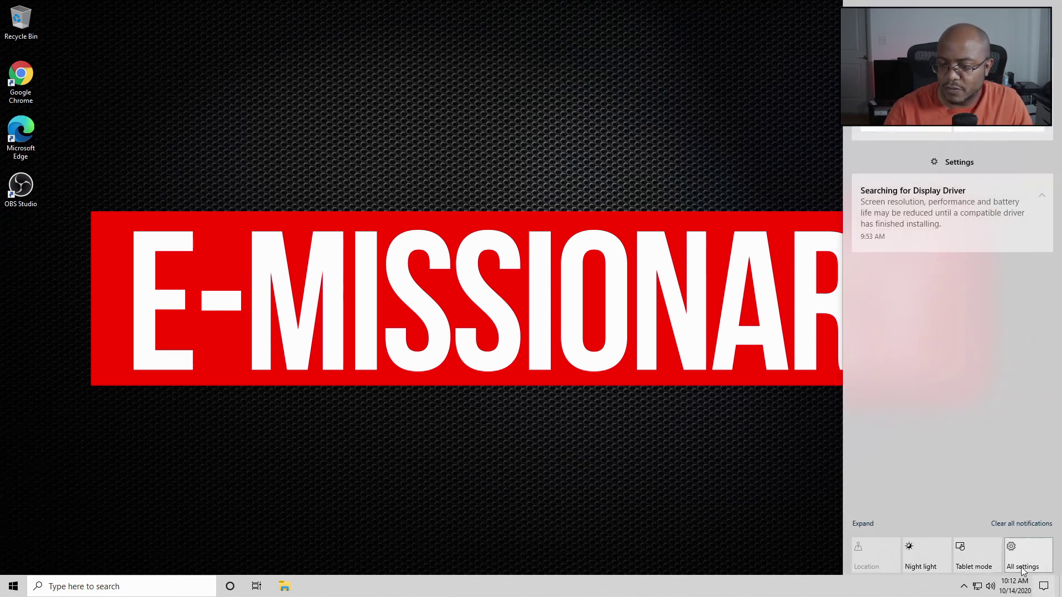
pyautogui.click(1023, 566)
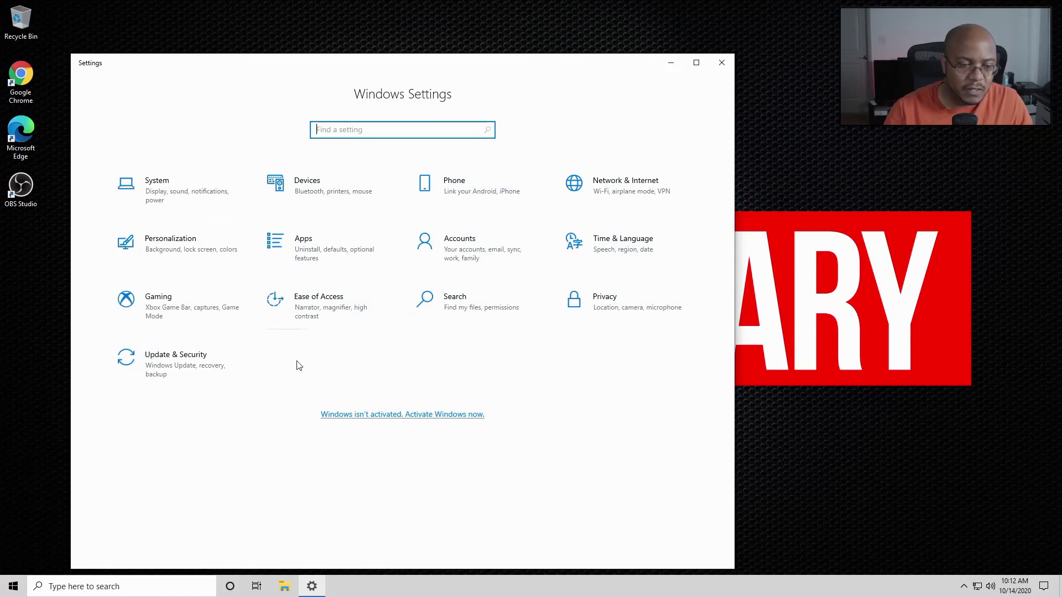
pyautogui.click(372, 416)
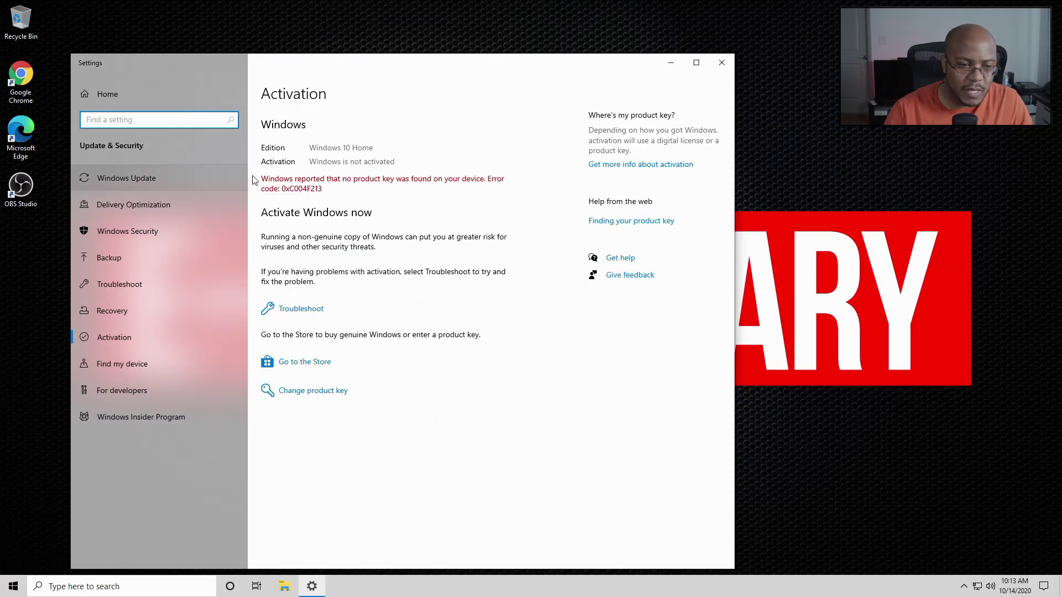
pyautogui.click(318, 393)
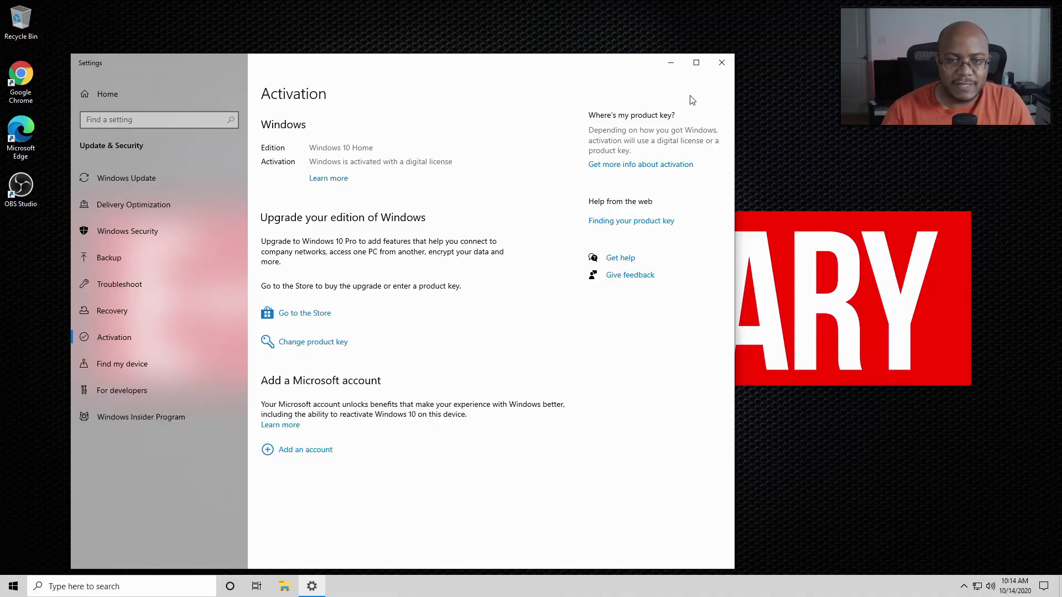
pyautogui.click(719, 69)
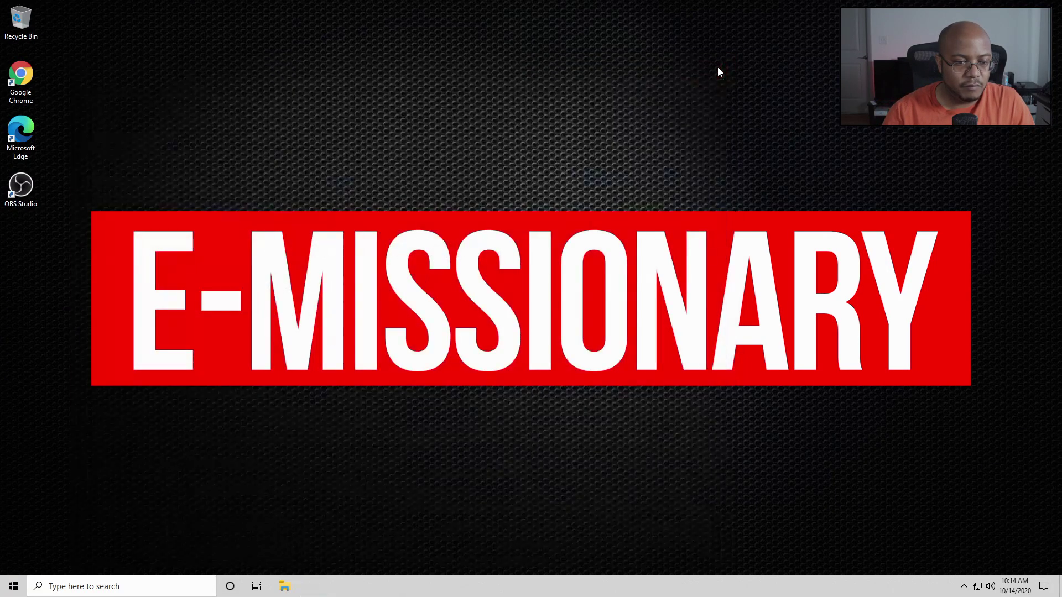
# - Launch OBS Studio 26.0.2 for its first run, cancel the auto-configuration wizard, and close it
pyautogui.click(23, 199)
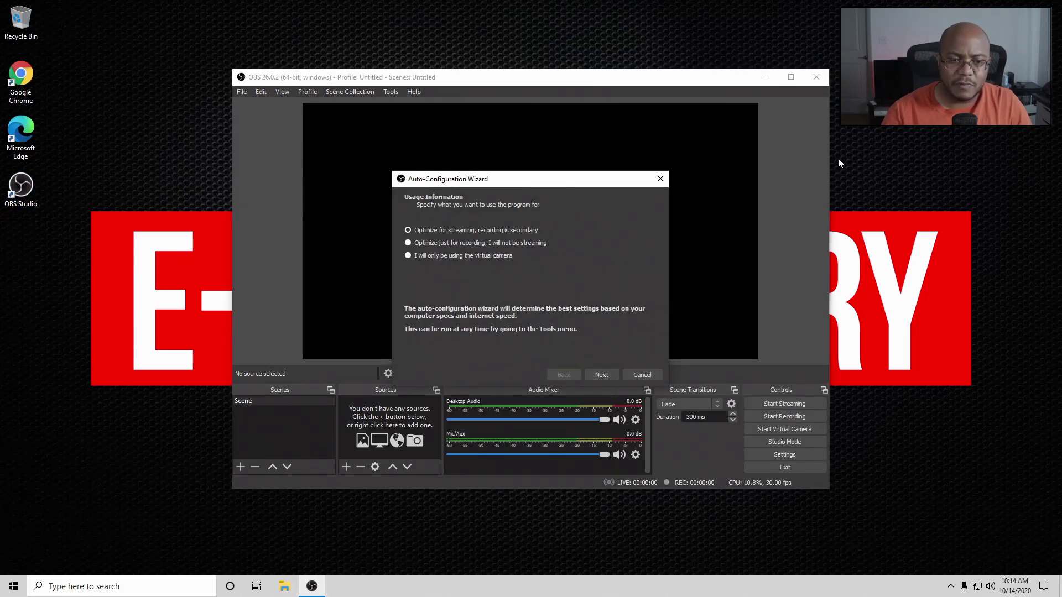
pyautogui.click(657, 379)
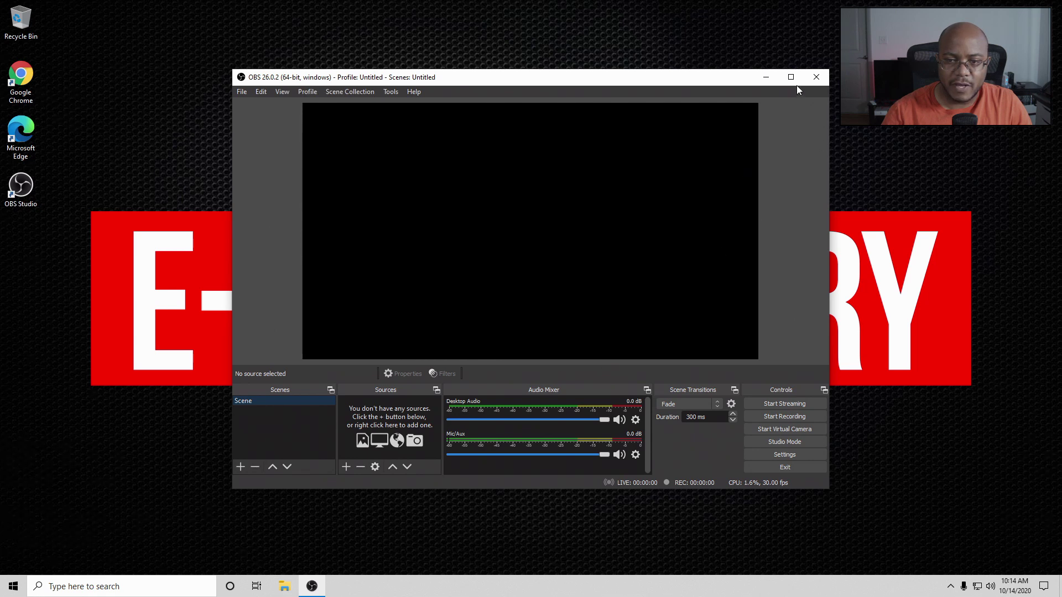
pyautogui.click(815, 78)
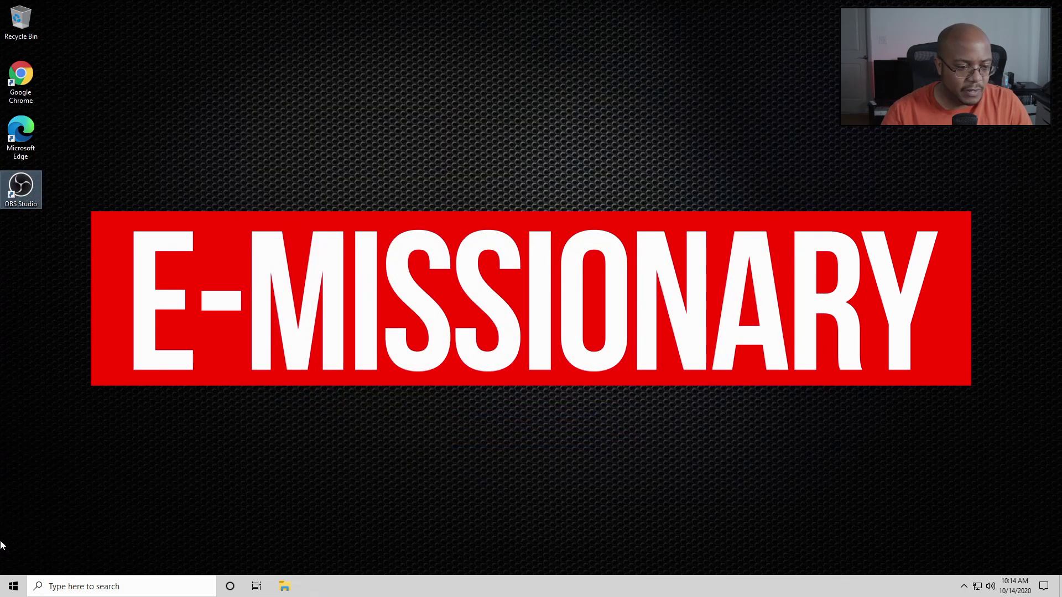
pyautogui.click(13, 586)
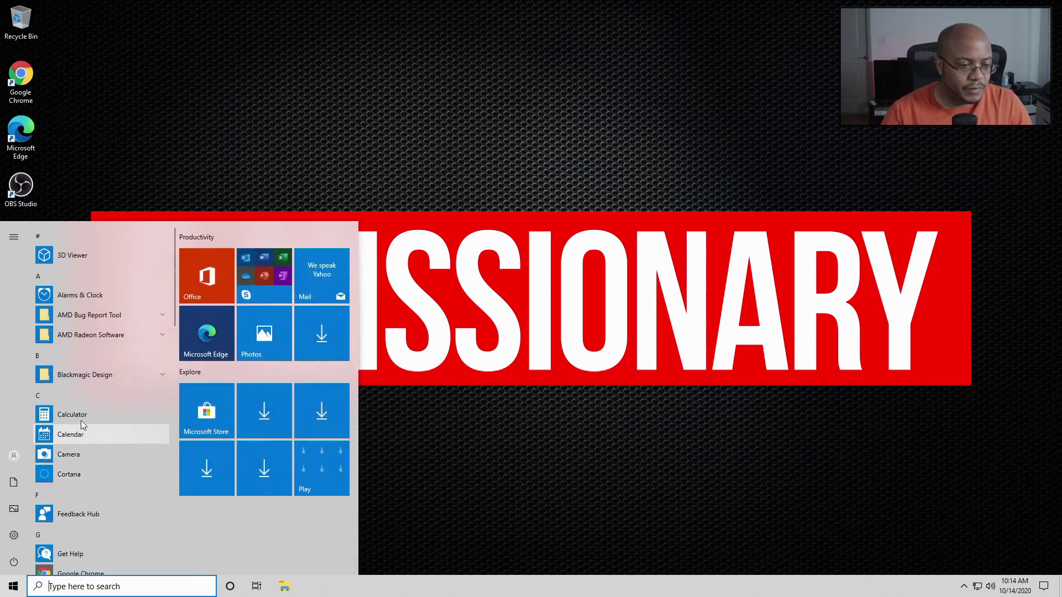
pyautogui.click(96, 378)
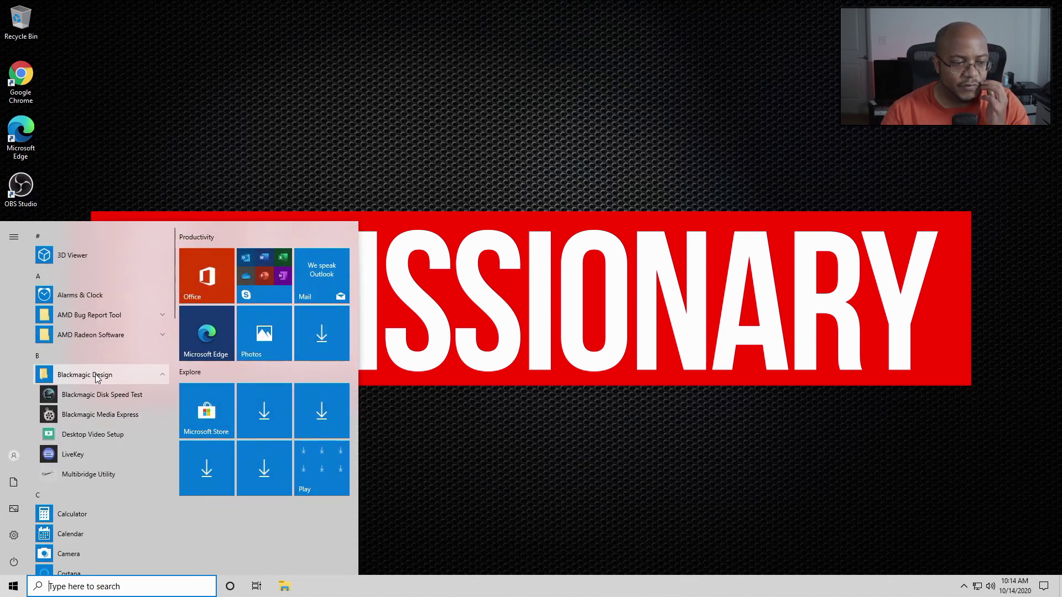
pyautogui.click(107, 435)
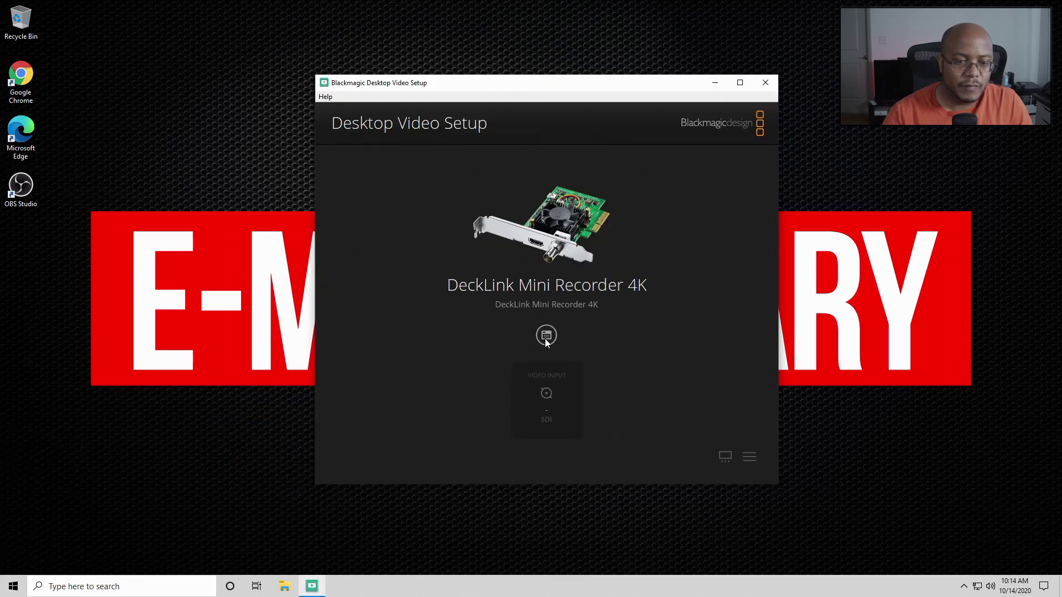
pyautogui.click(546, 336)
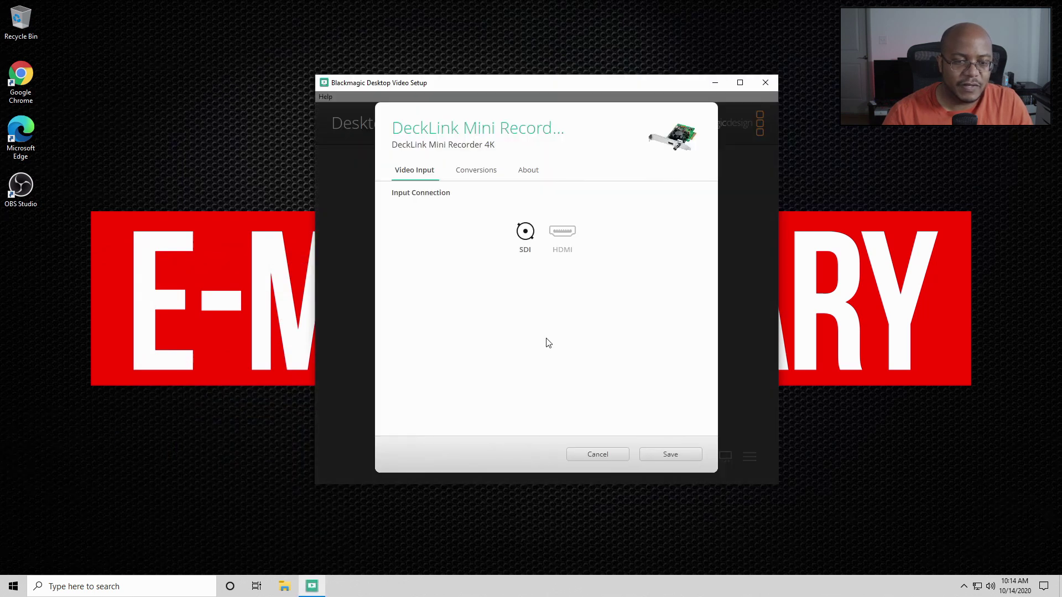
pyautogui.click(557, 234)
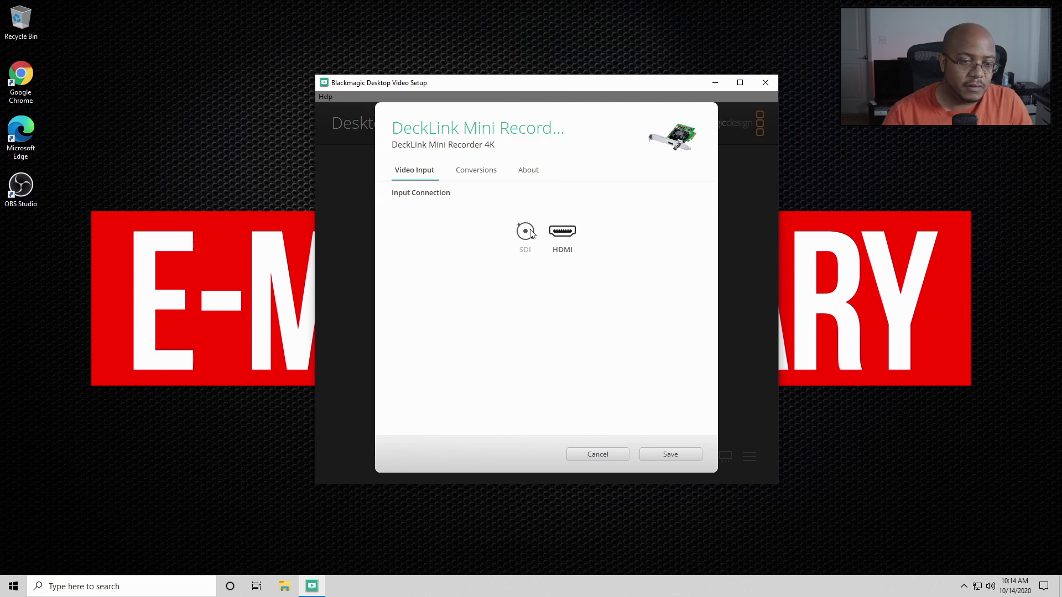
pyautogui.click(531, 234)
pyautogui.click(561, 232)
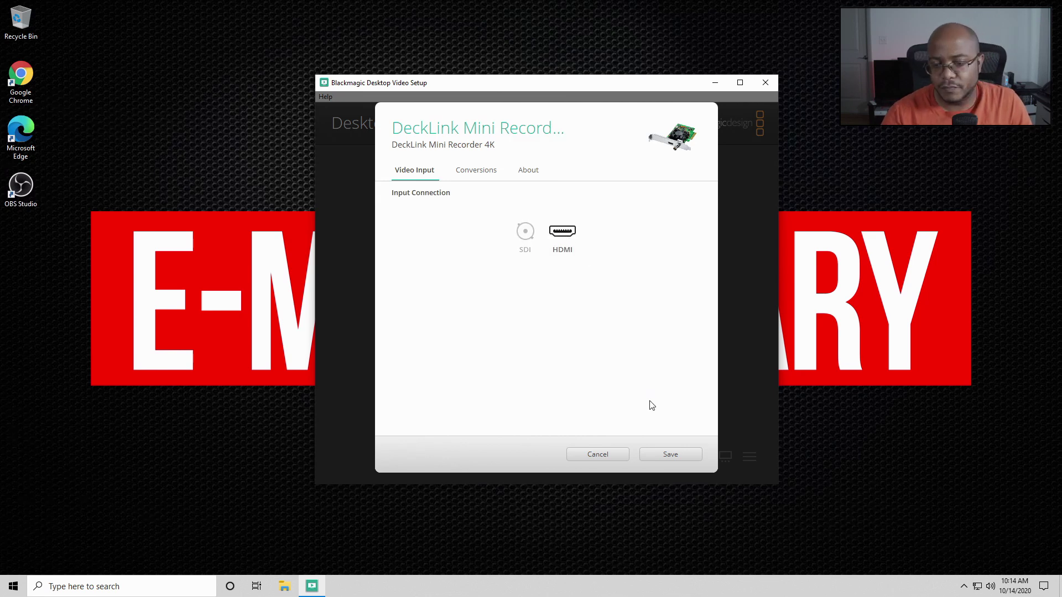
pyautogui.click(624, 455)
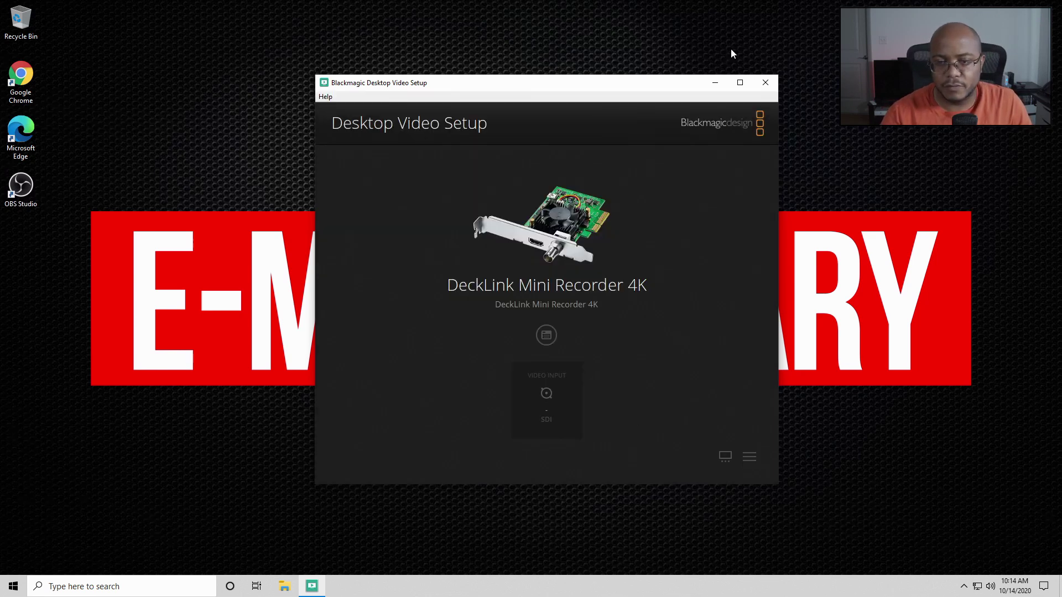
pyautogui.click(767, 82)
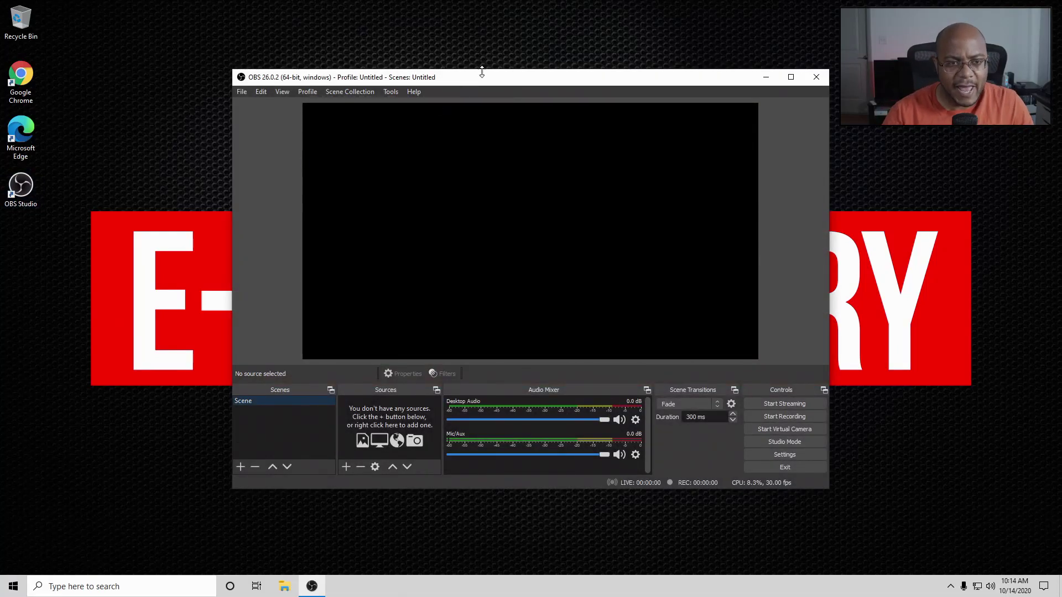
# - Enlarge the OBS window and import C:\OBS Complete Bundle\Media_Ministry.json as a scene collection
pyautogui.moveTo(491, 67); pyautogui.dragTo(488, 7)
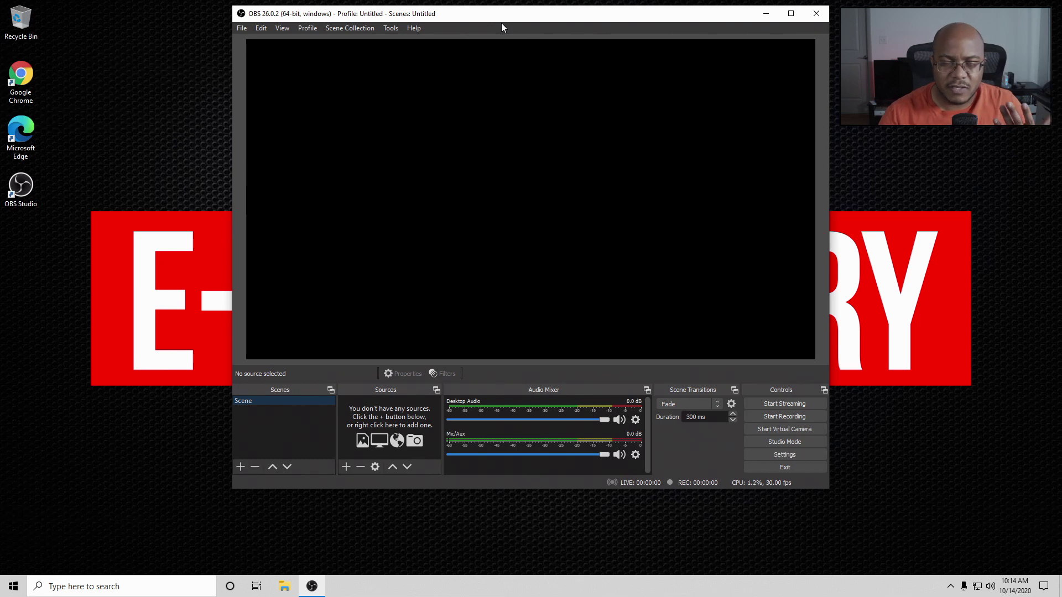
pyautogui.click(354, 29)
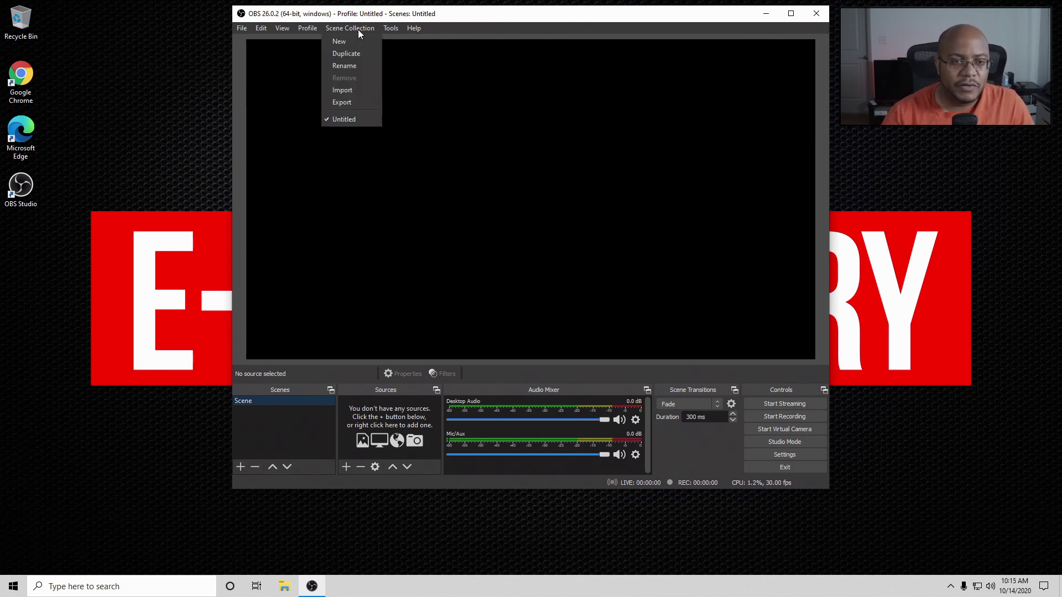
pyautogui.click(350, 92)
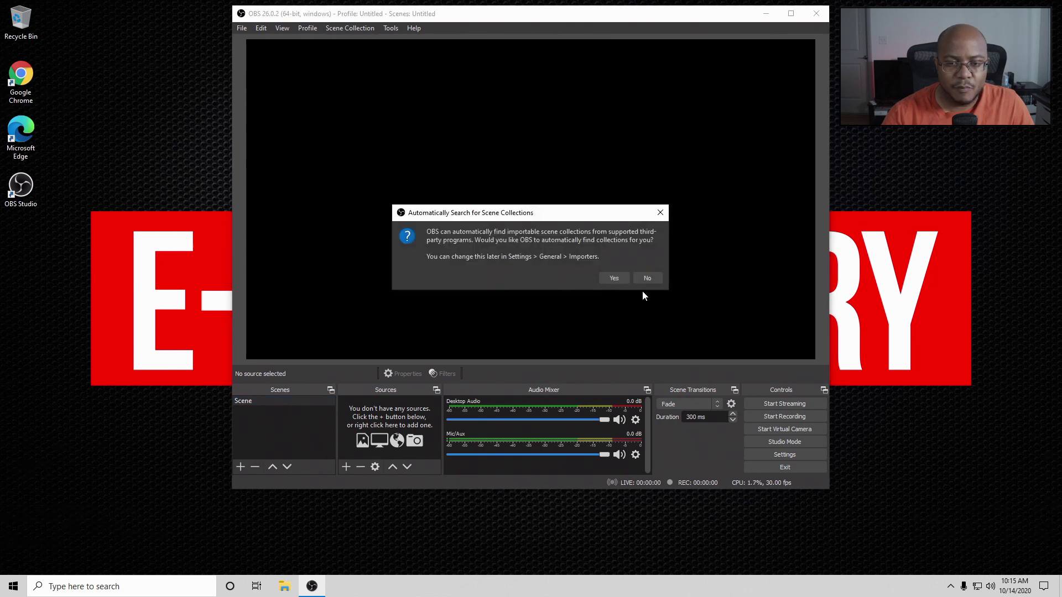
pyautogui.click(619, 277)
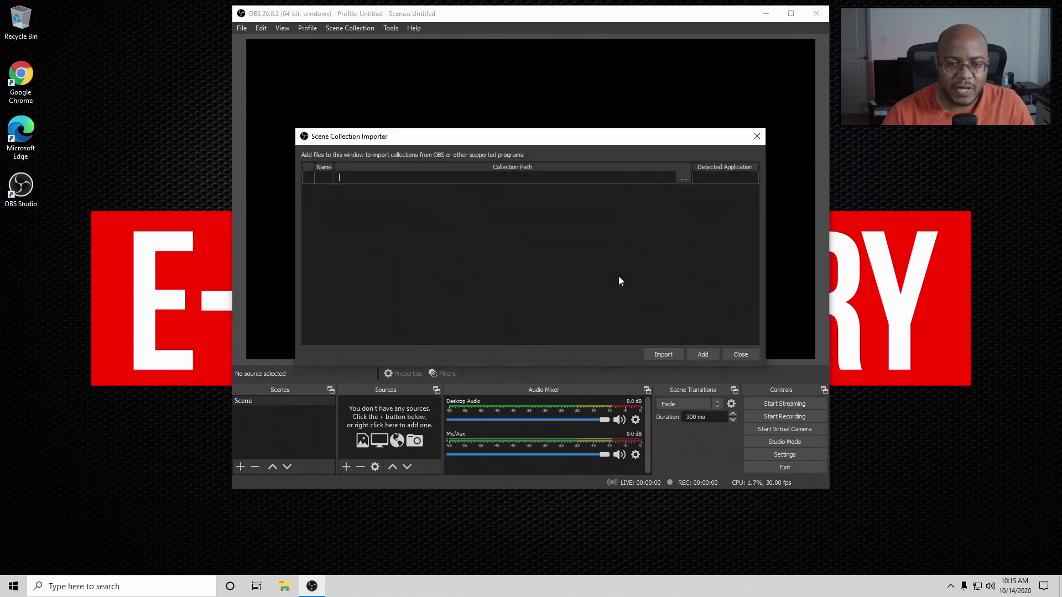
pyautogui.click(685, 178)
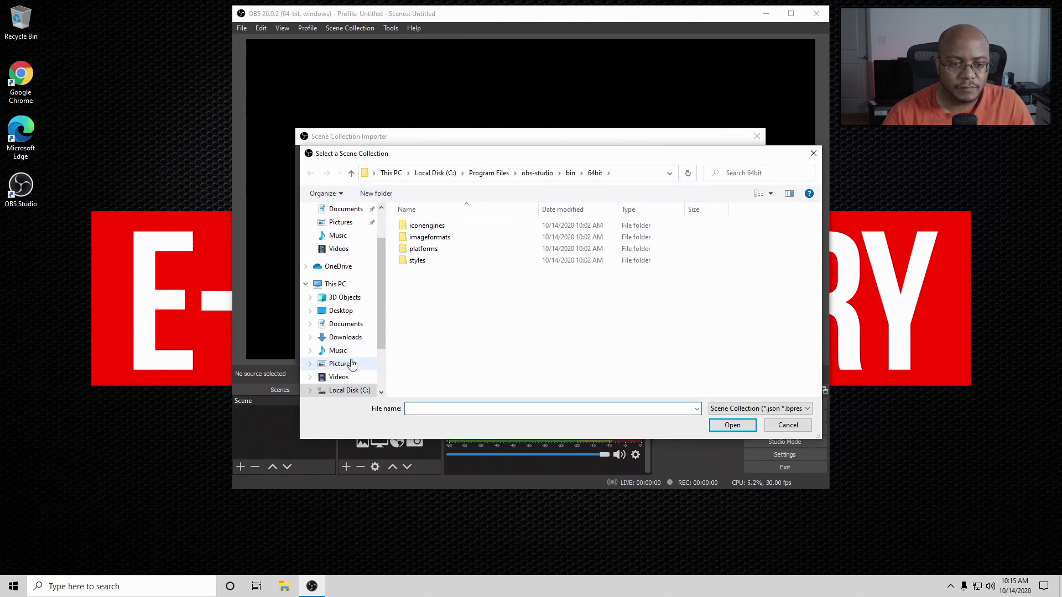
pyautogui.click(348, 393)
pyautogui.doubleClick(441, 238)
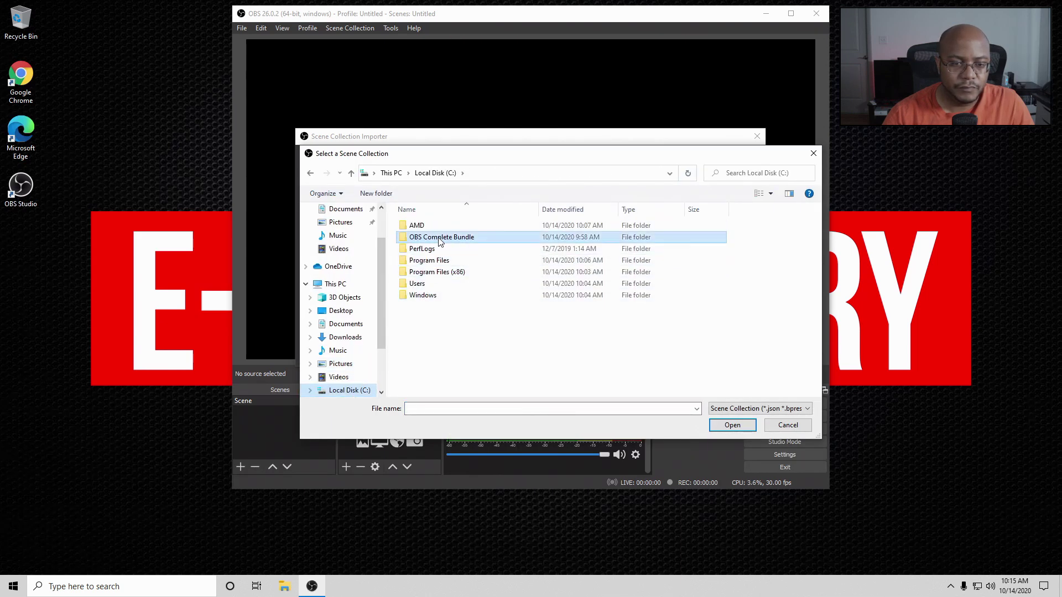
pyautogui.doubleClick(444, 285)
pyautogui.click(663, 354)
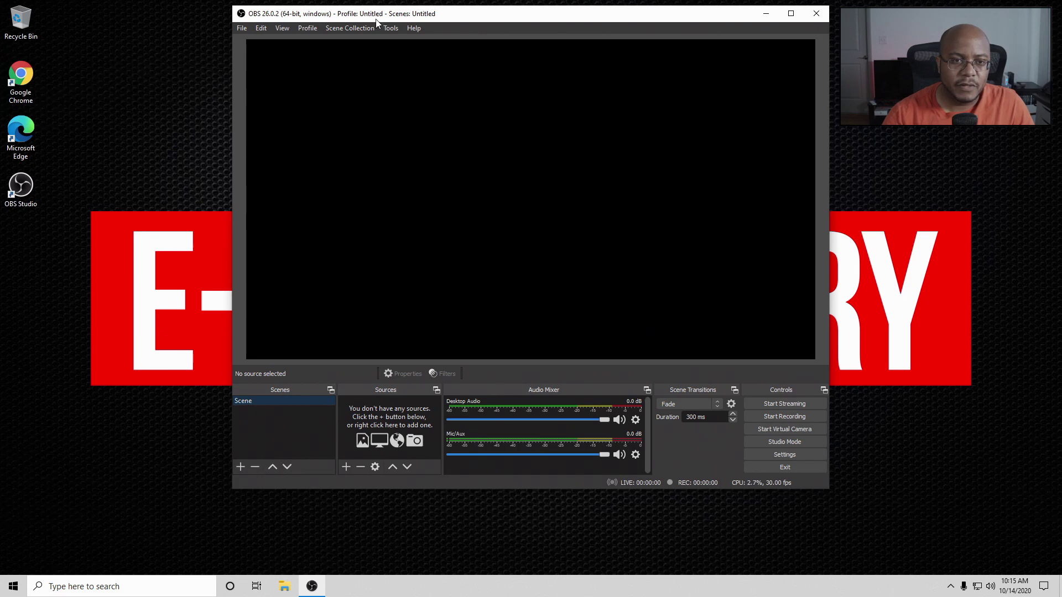
pyautogui.click(360, 28)
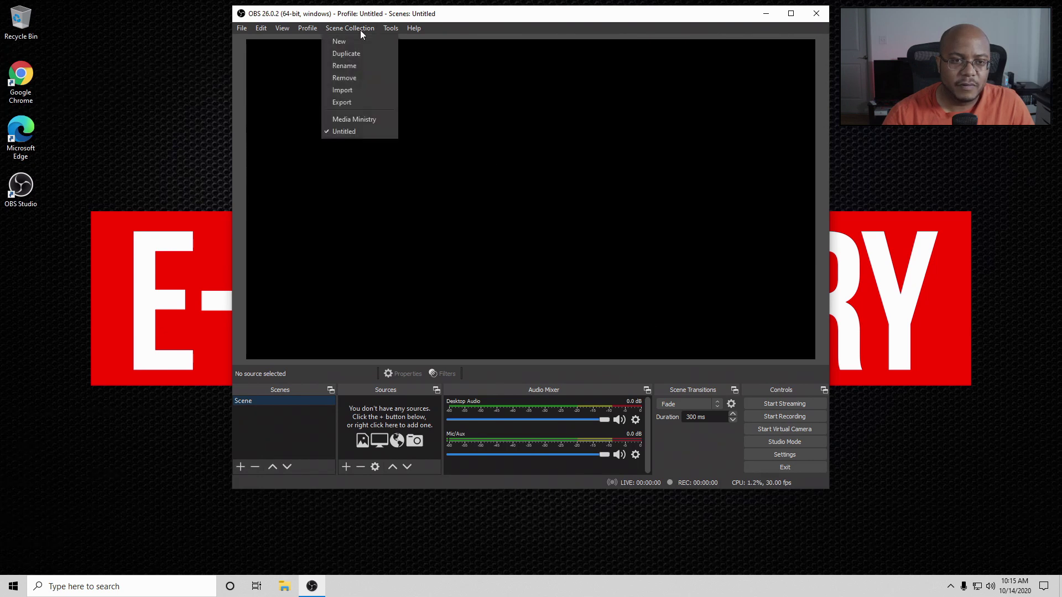
# - Make Media Ministry the active collection, enlarge the preview and docks, and select the Streaming scene
pyautogui.click(363, 121)
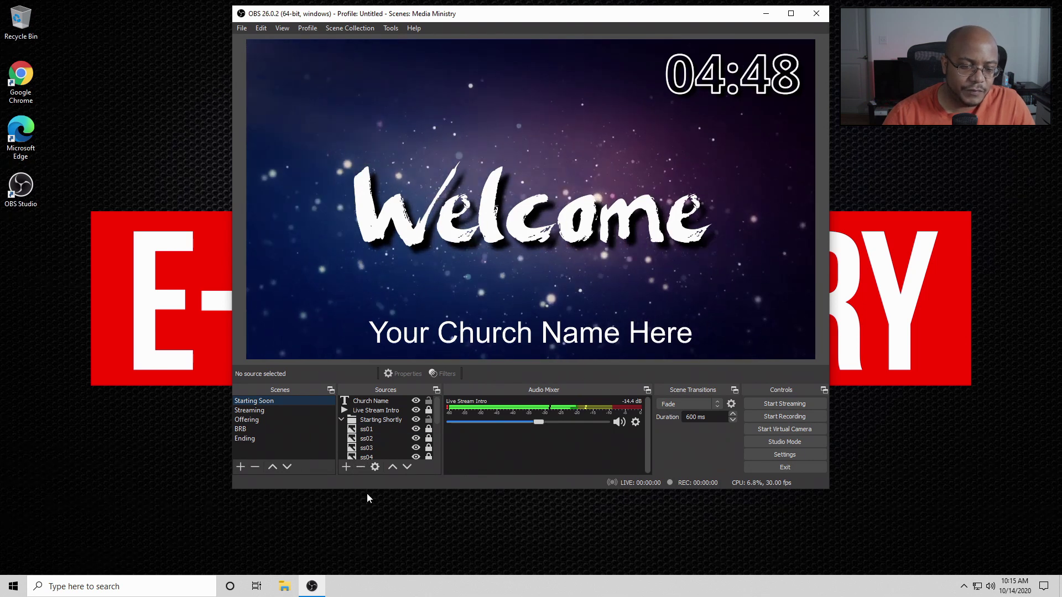
pyautogui.moveTo(369, 492); pyautogui.dragTo(370, 545)
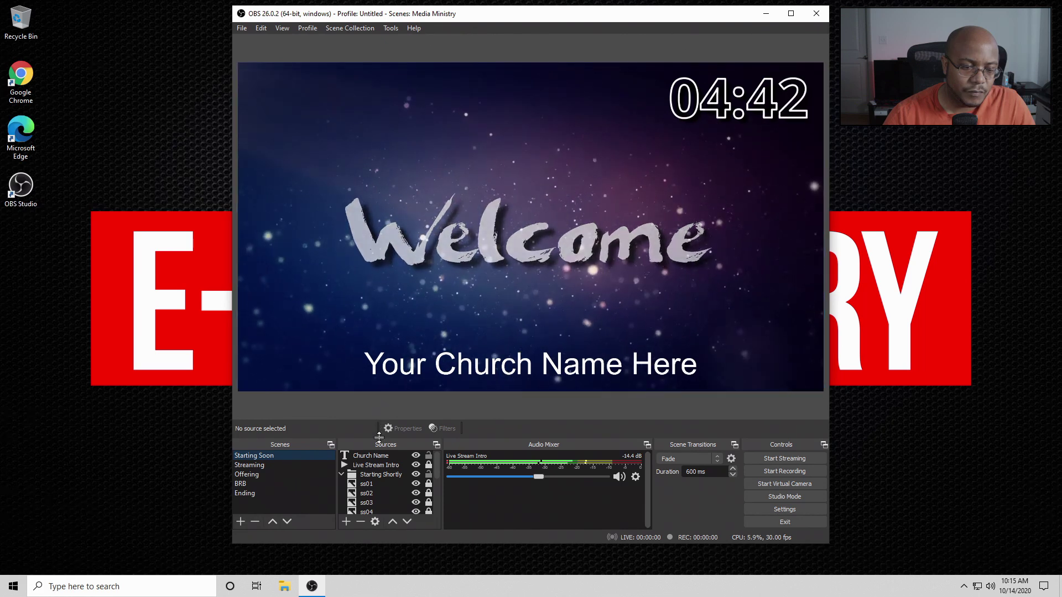
pyautogui.moveTo(379, 437); pyautogui.dragTo(379, 375)
pyautogui.click(342, 413)
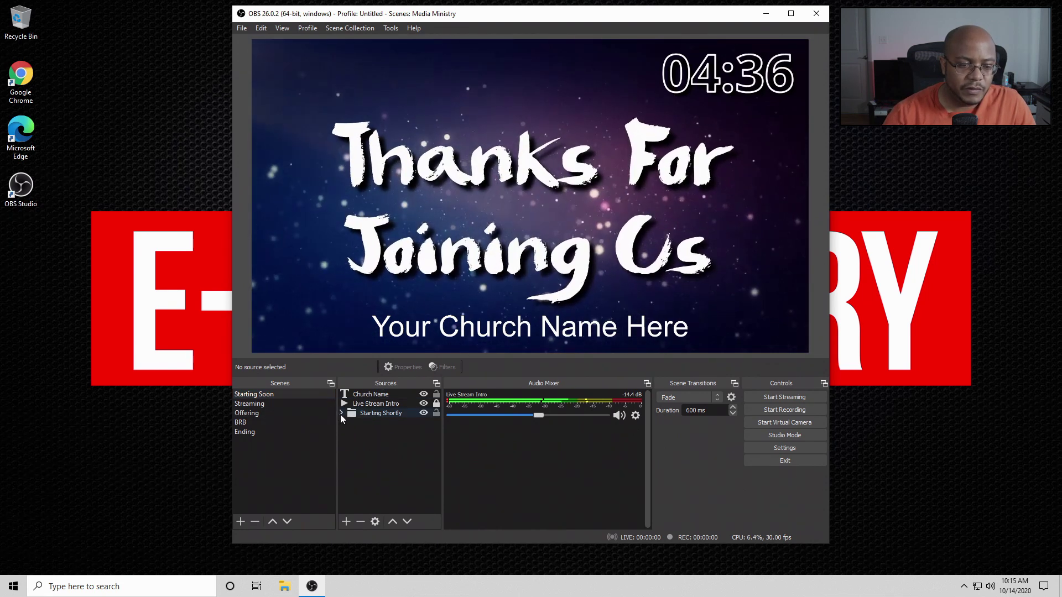
pyautogui.click(340, 414)
pyautogui.click(272, 404)
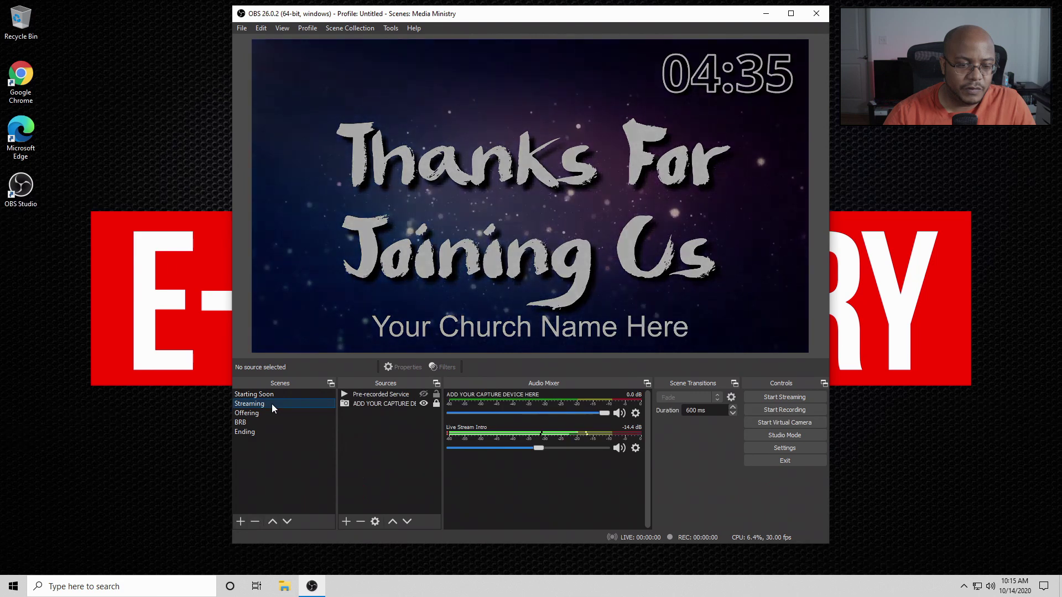
# - Replace the Streaming scene's capture placeholder with a Blackmagic Device source: DeckLink Mini Recorder 4K over HDMI
pyautogui.click(374, 404)
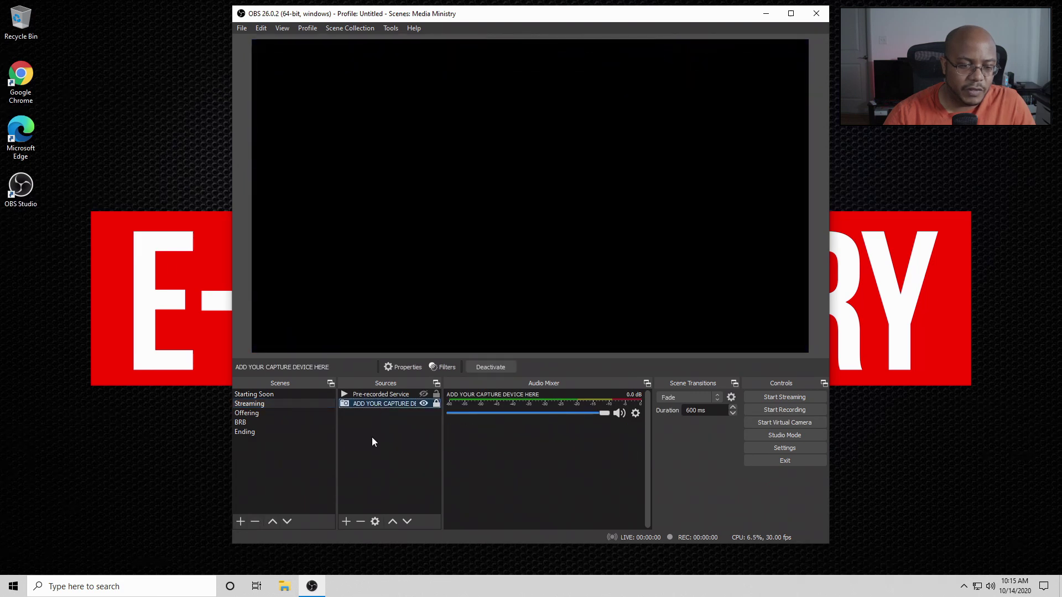
pyautogui.click(356, 522)
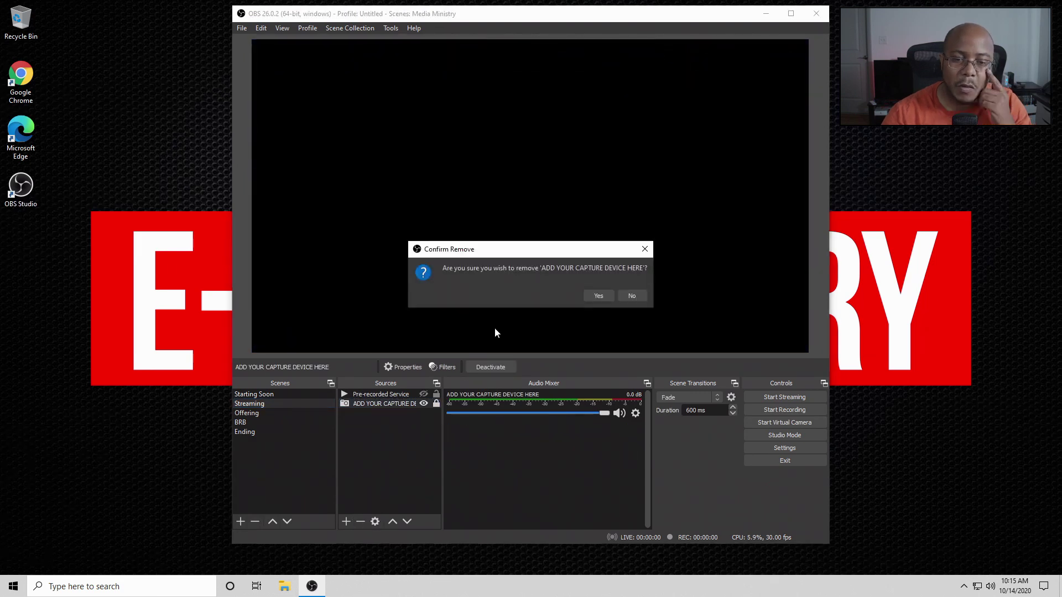
pyautogui.click(589, 297)
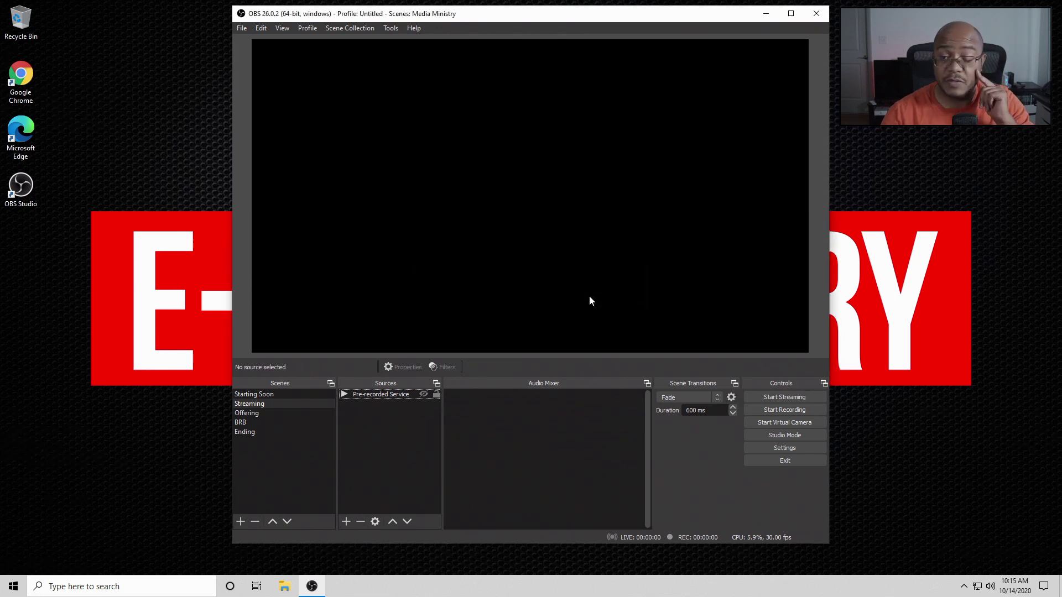
pyautogui.click(346, 522)
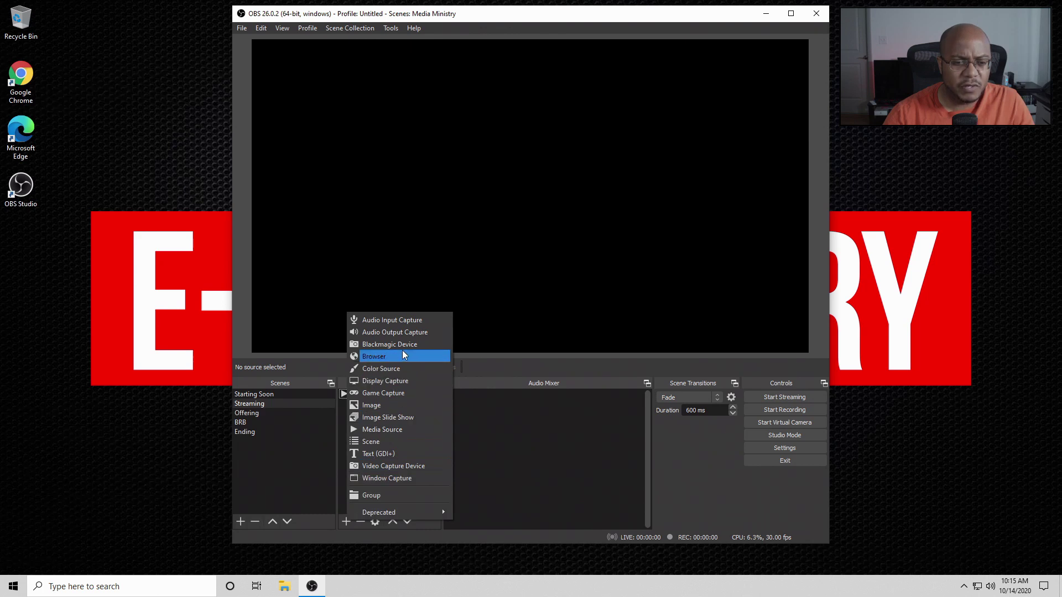
pyautogui.click(403, 344)
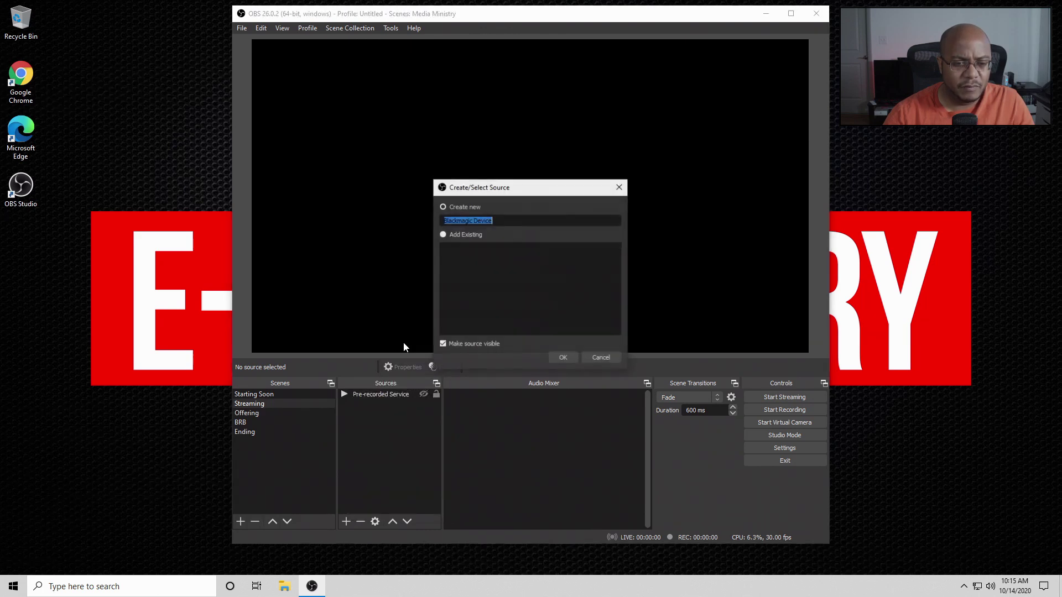
pyautogui.click(559, 359)
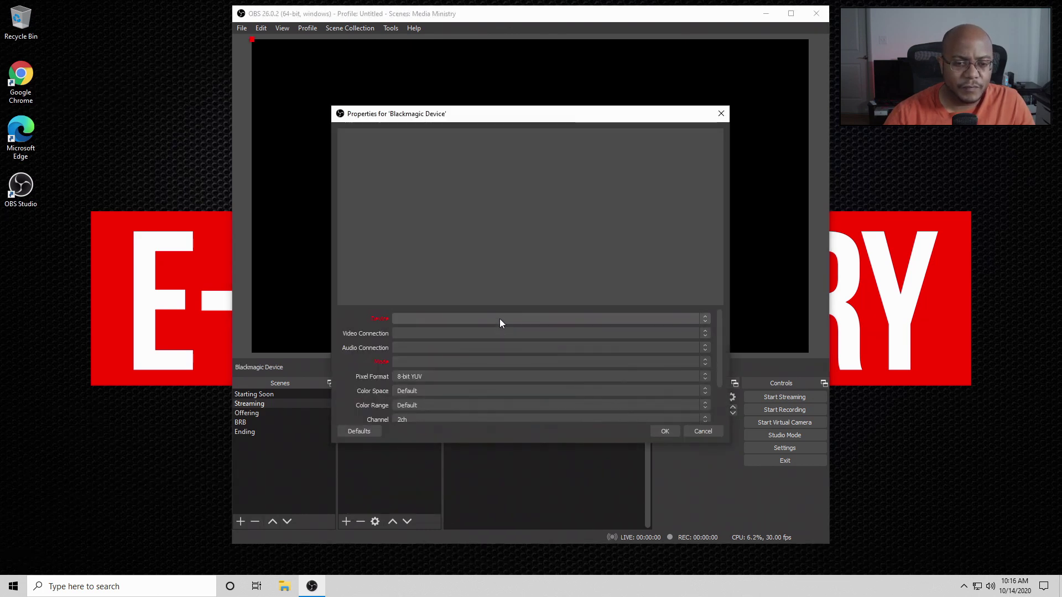
pyautogui.click(499, 319)
pyautogui.click(486, 333)
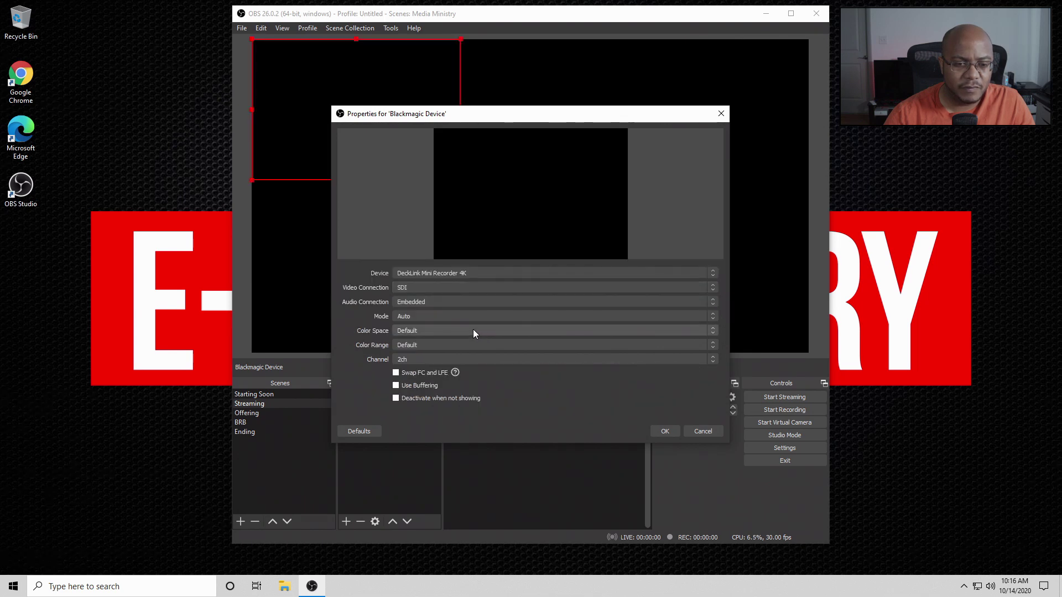
pyautogui.click(447, 287)
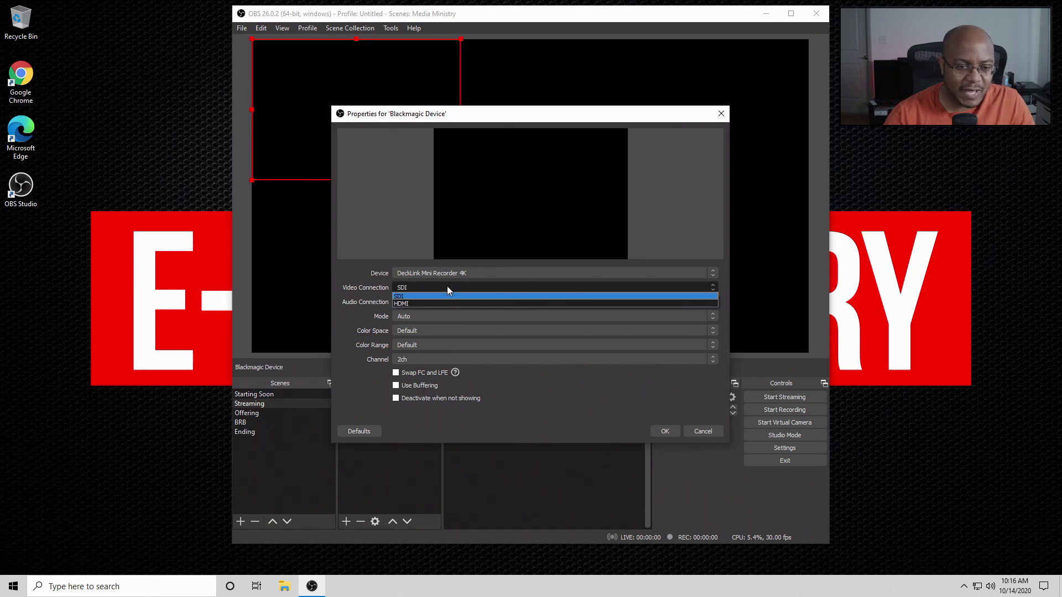
pyautogui.click(447, 304)
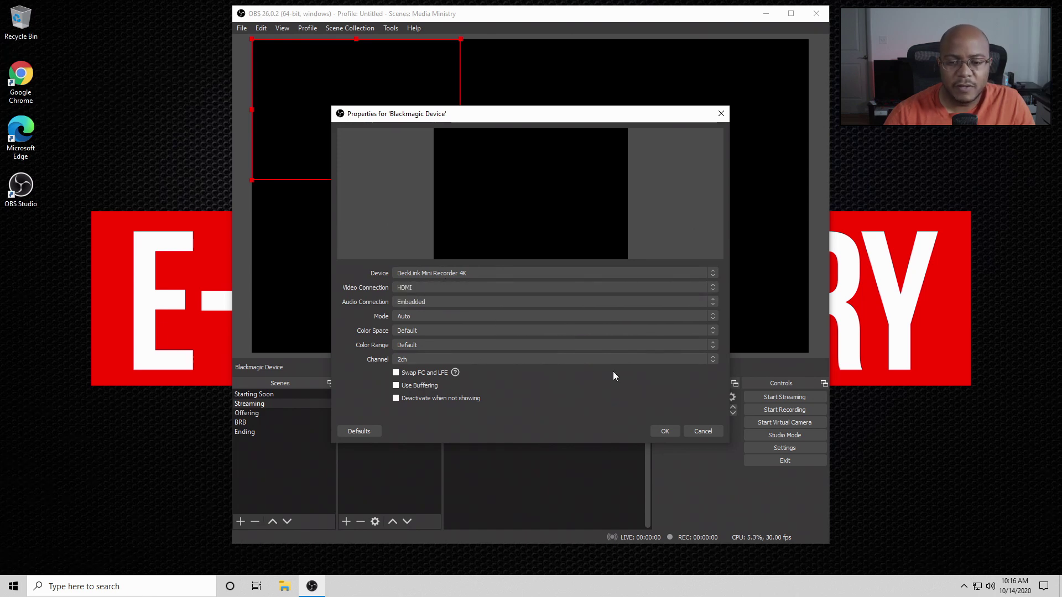
pyautogui.click(665, 431)
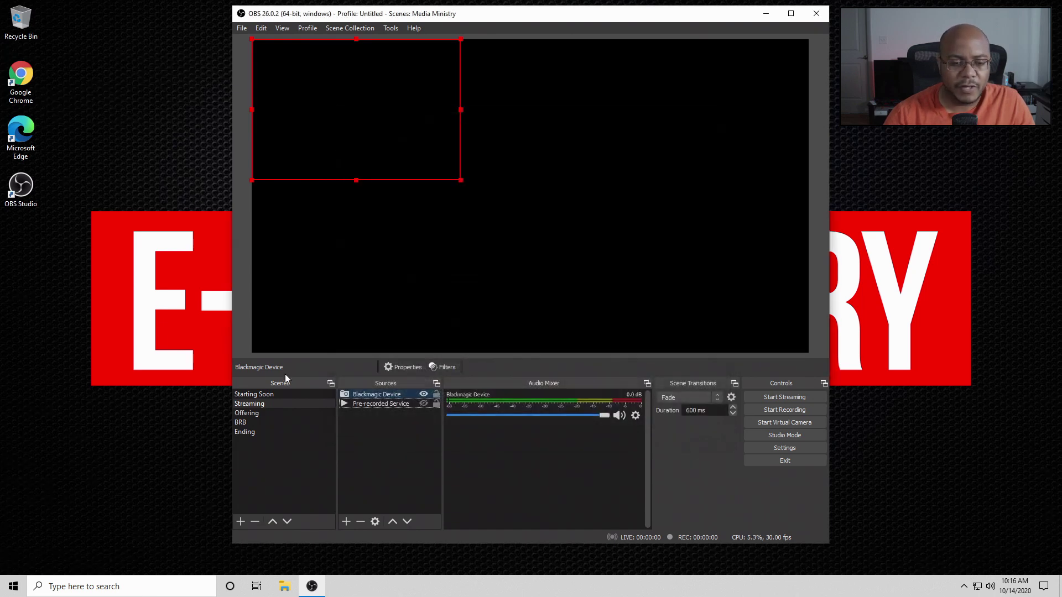
# - Fit the Blackmagic Device to the canvas, lock it, and move it below Pre-recorded Service
pyautogui.rightClick(360, 396)
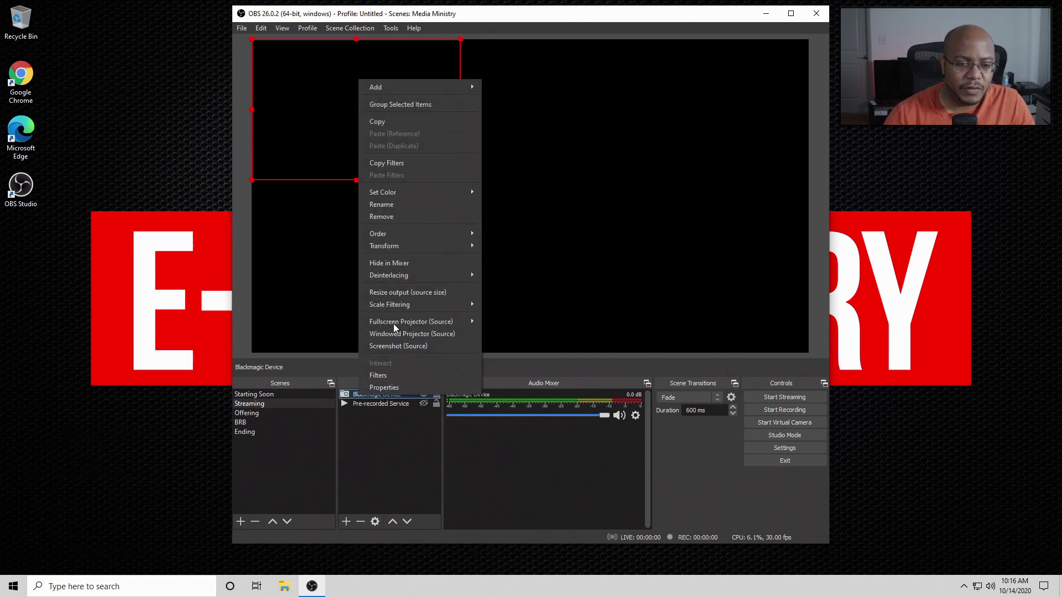
pyautogui.moveTo(411, 251)
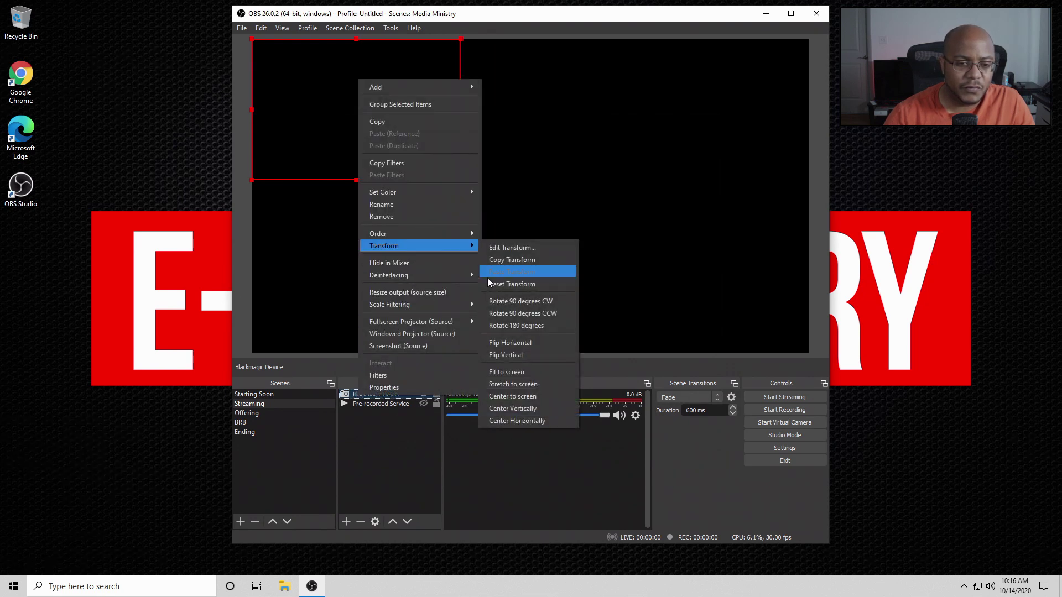
pyautogui.click(509, 371)
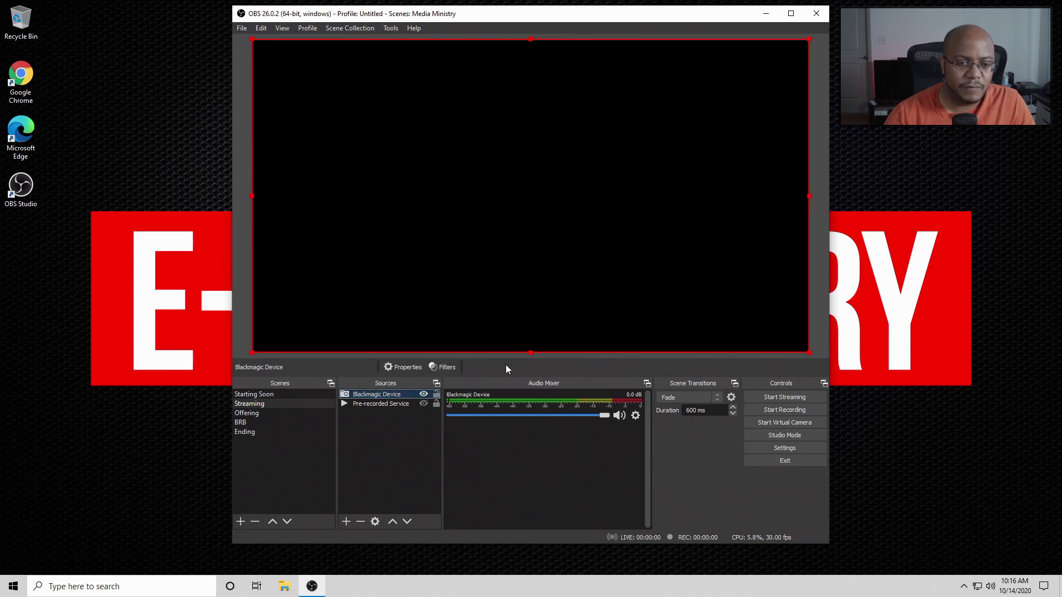
pyautogui.click(437, 395)
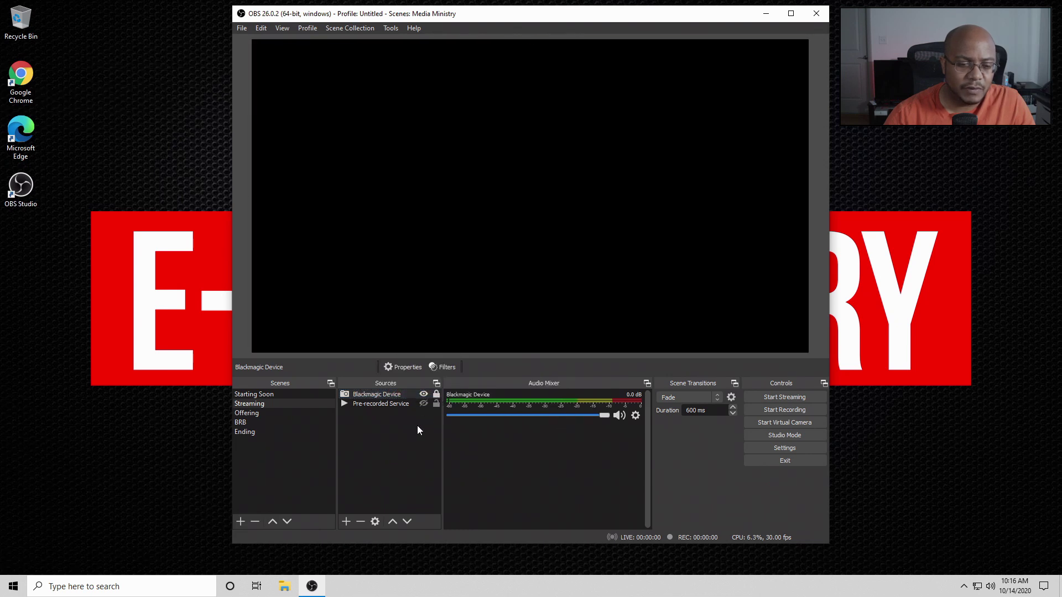
pyautogui.click(406, 527)
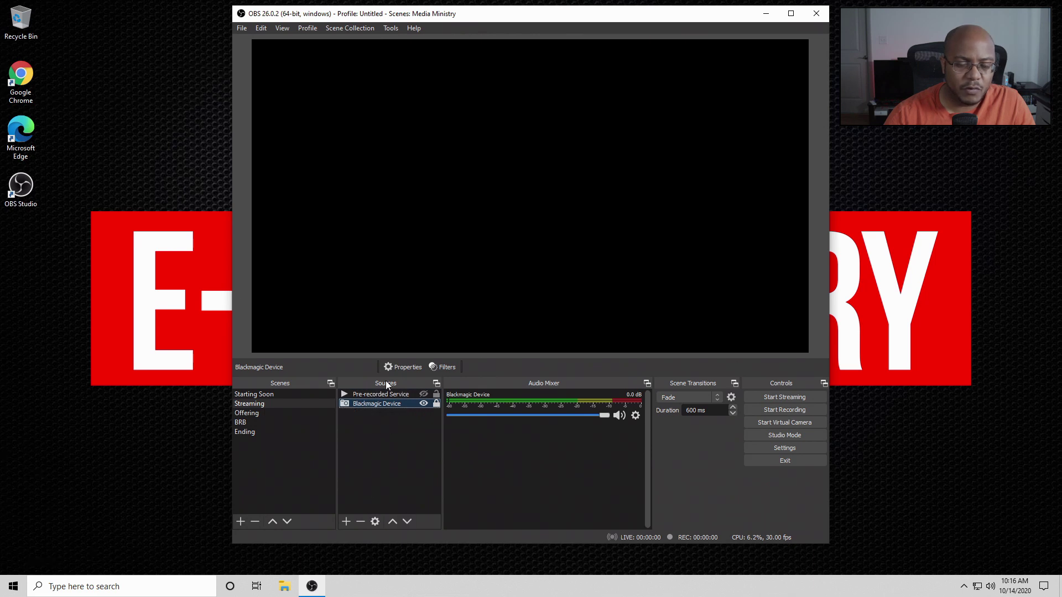
# - In the Offering scene, swap the capture placeholder for the existing Blackmagic Device source
pyautogui.click(283, 413)
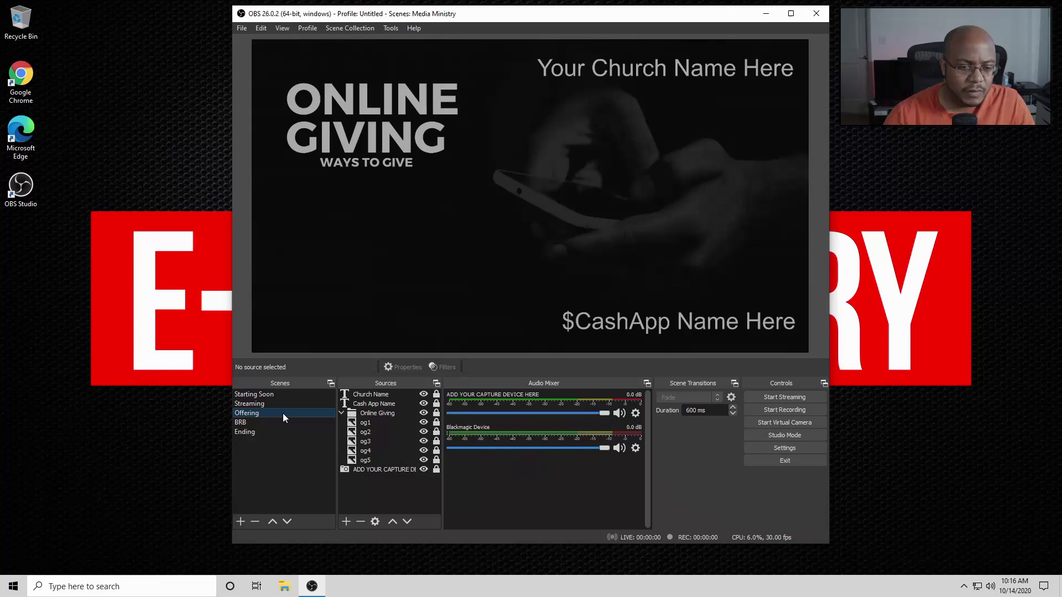
pyautogui.click(373, 468)
pyautogui.click(361, 522)
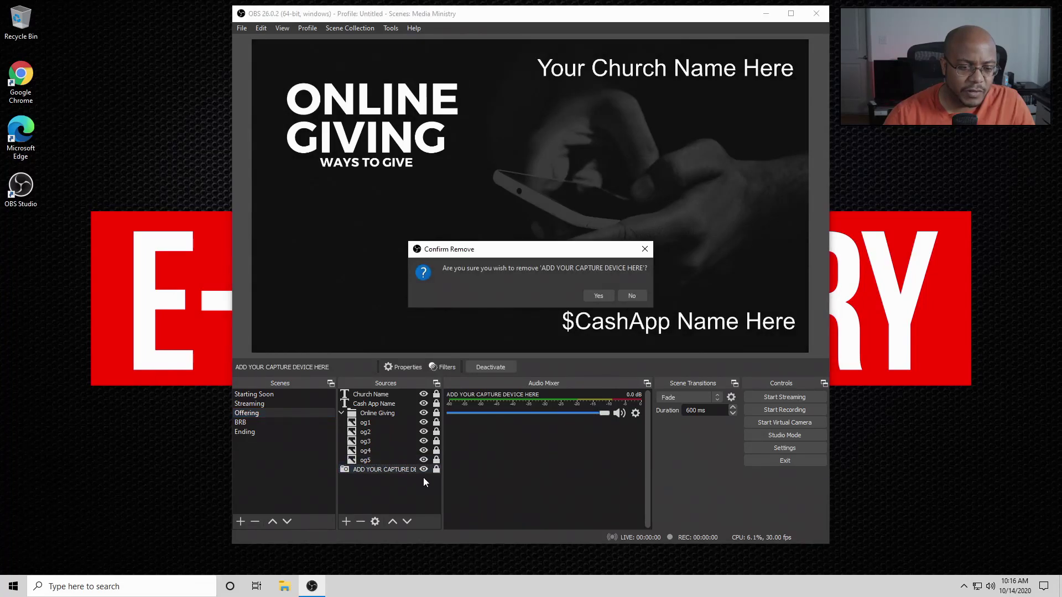
pyautogui.click(597, 293)
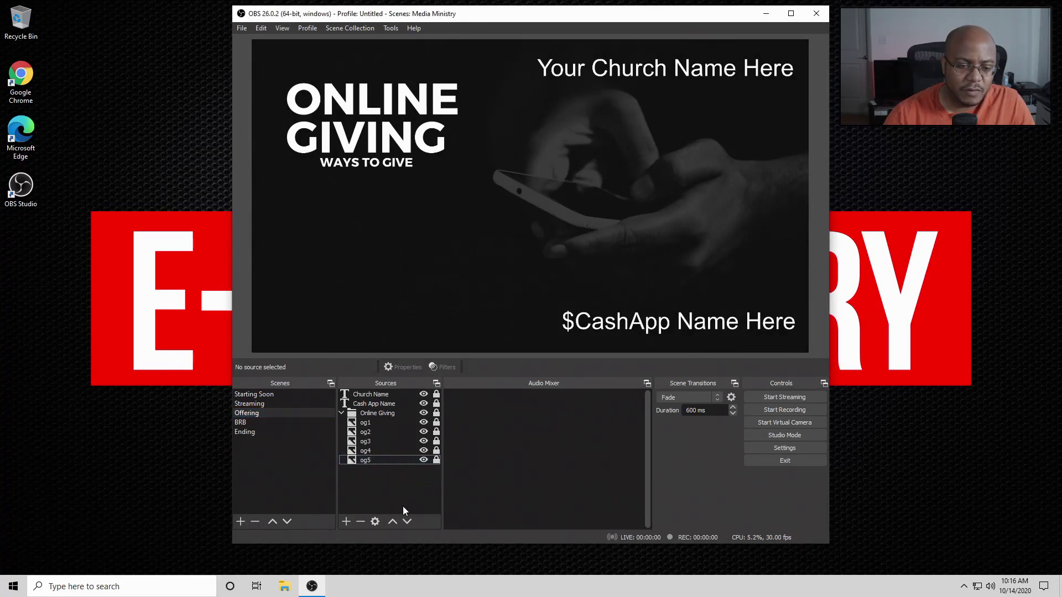
pyautogui.click(352, 520)
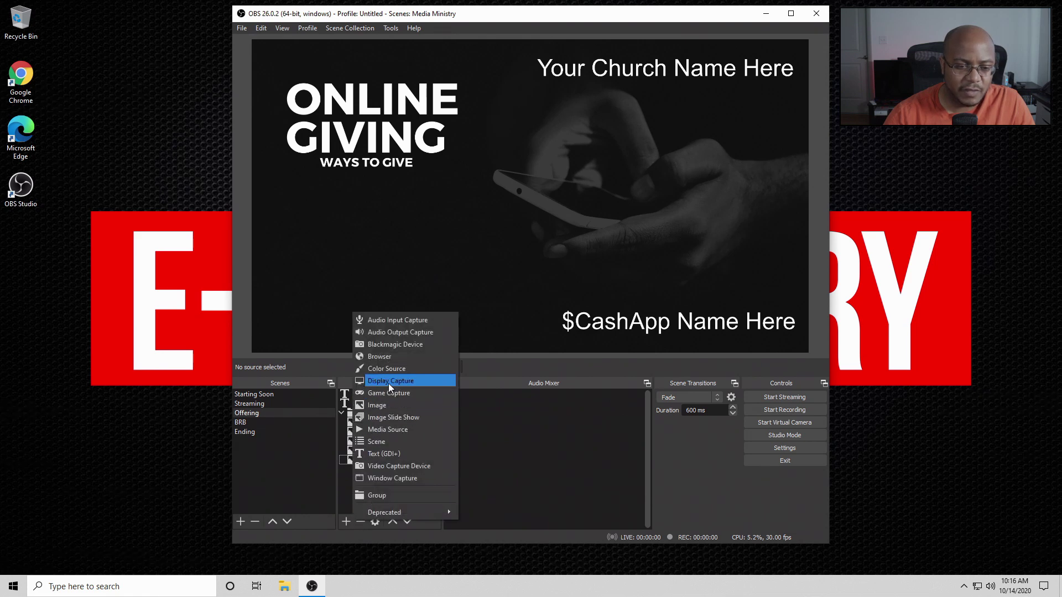
pyautogui.click(393, 347)
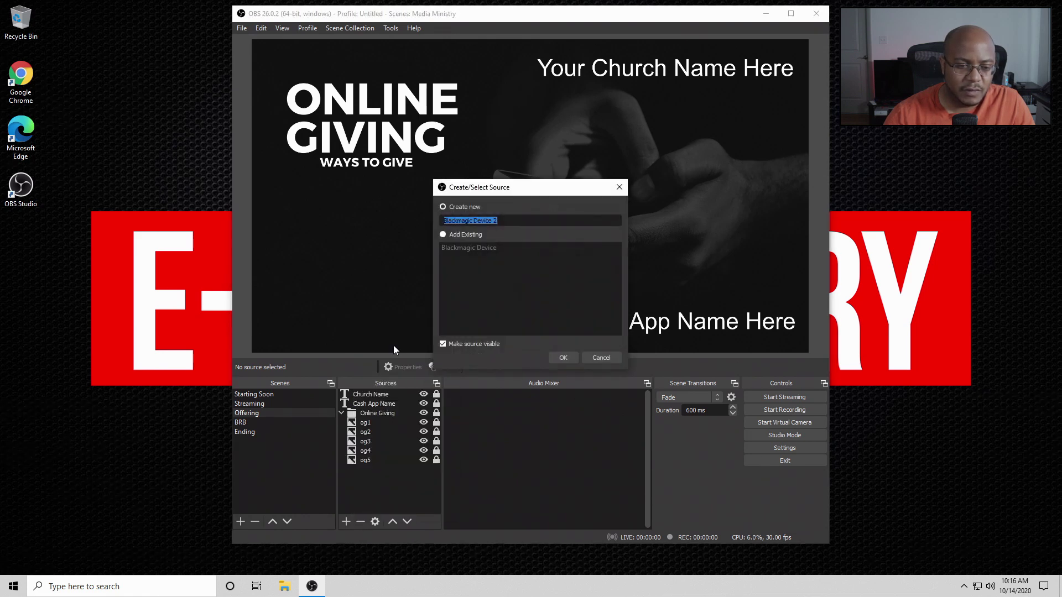
pyautogui.click(463, 234)
pyautogui.click(466, 247)
pyautogui.click(564, 358)
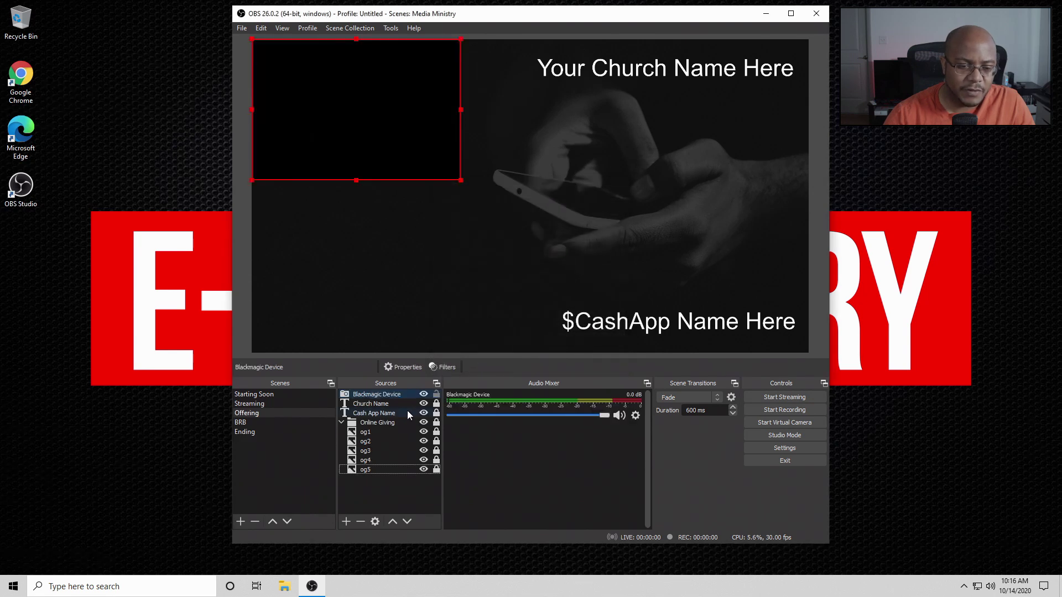
# - Lock the Blackmagic Device, fit it to screen, and push it beneath the giving slide layers
pyautogui.click(436, 395)
pyautogui.rightClick(396, 396)
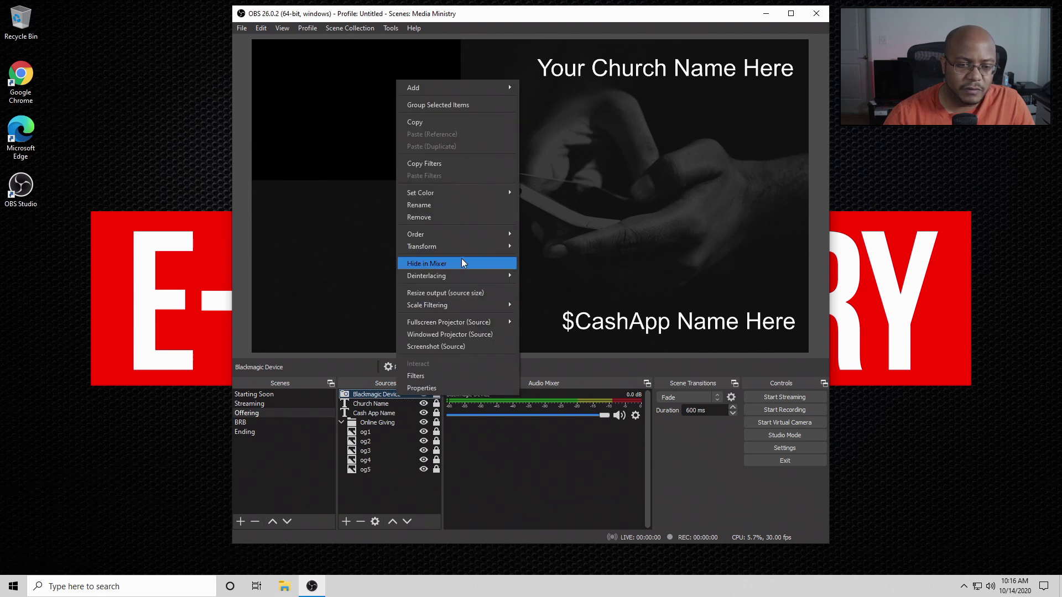
pyautogui.moveTo(463, 251)
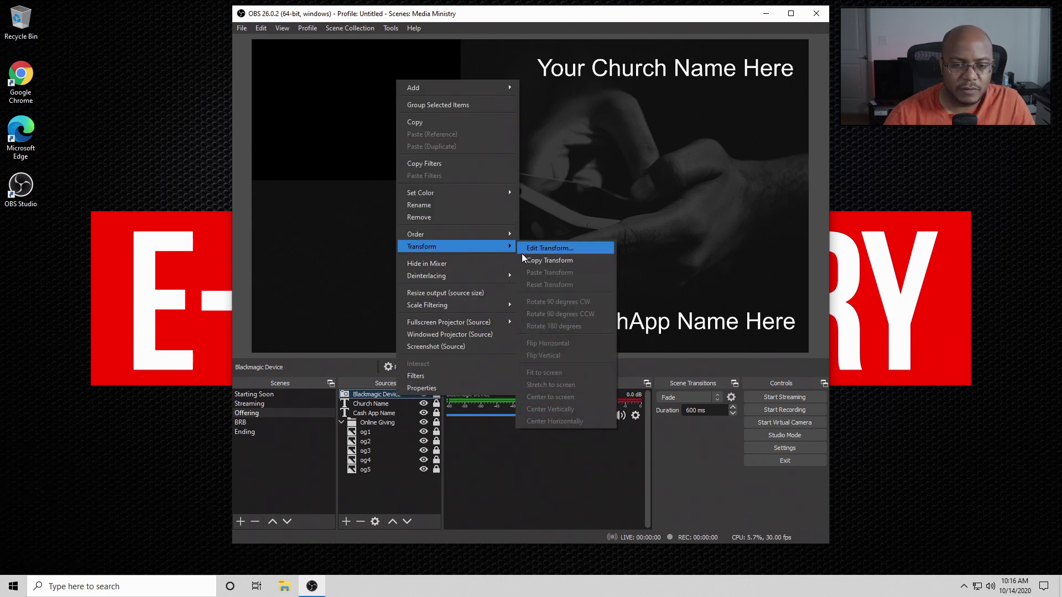
pyautogui.click(376, 506)
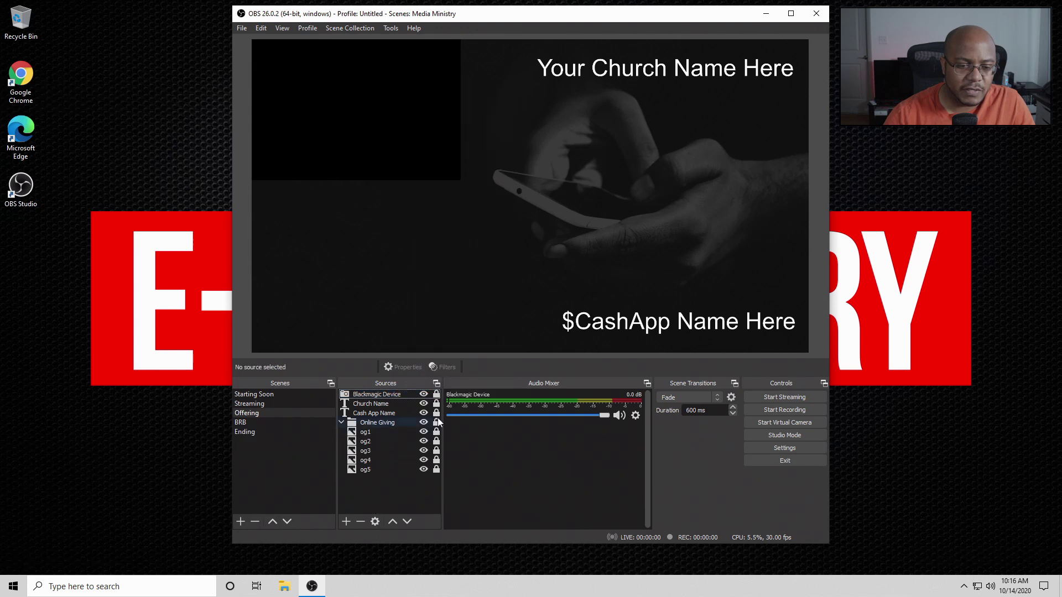
pyautogui.rightClick(411, 394)
pyautogui.moveTo(473, 243)
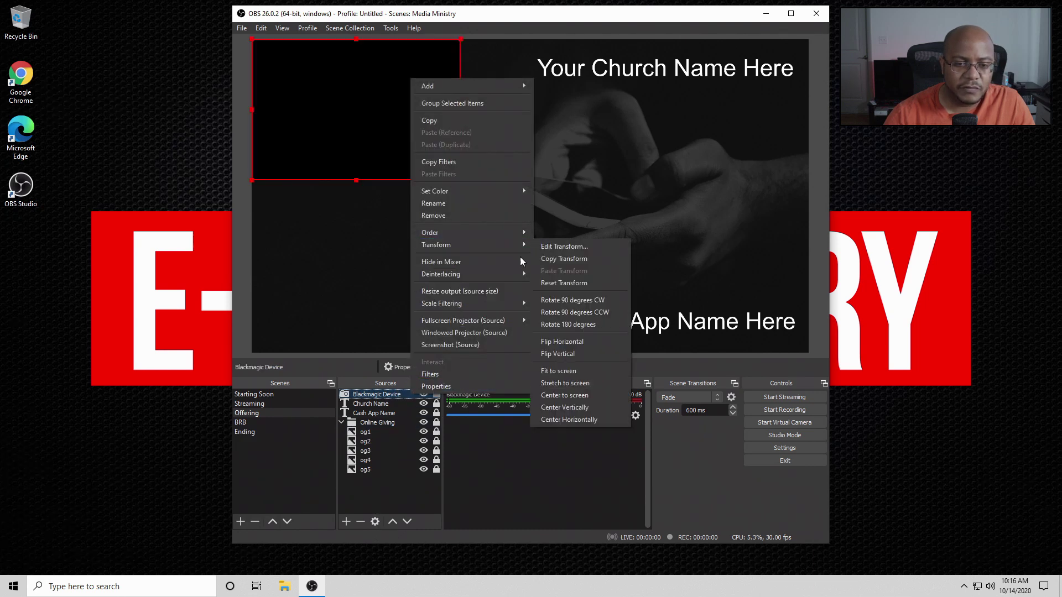
pyautogui.click(562, 374)
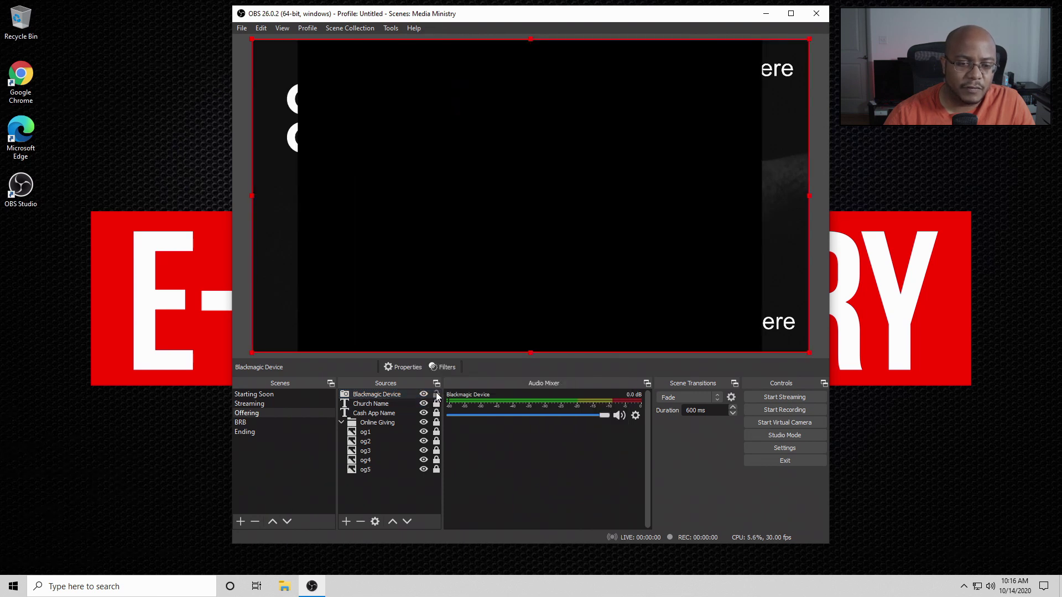
pyautogui.click(407, 522)
pyautogui.click(407, 522)
pyautogui.click(407, 521)
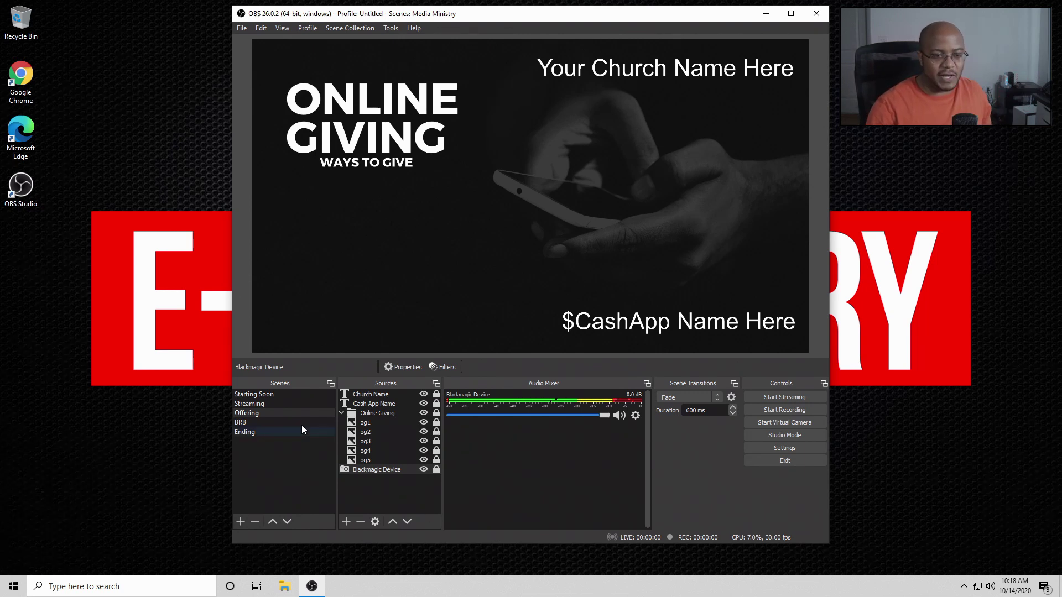
# - Check the capture feed in the Streaming, BRB and Ending scenes, then bring up OBS Settings
pyautogui.click(296, 405)
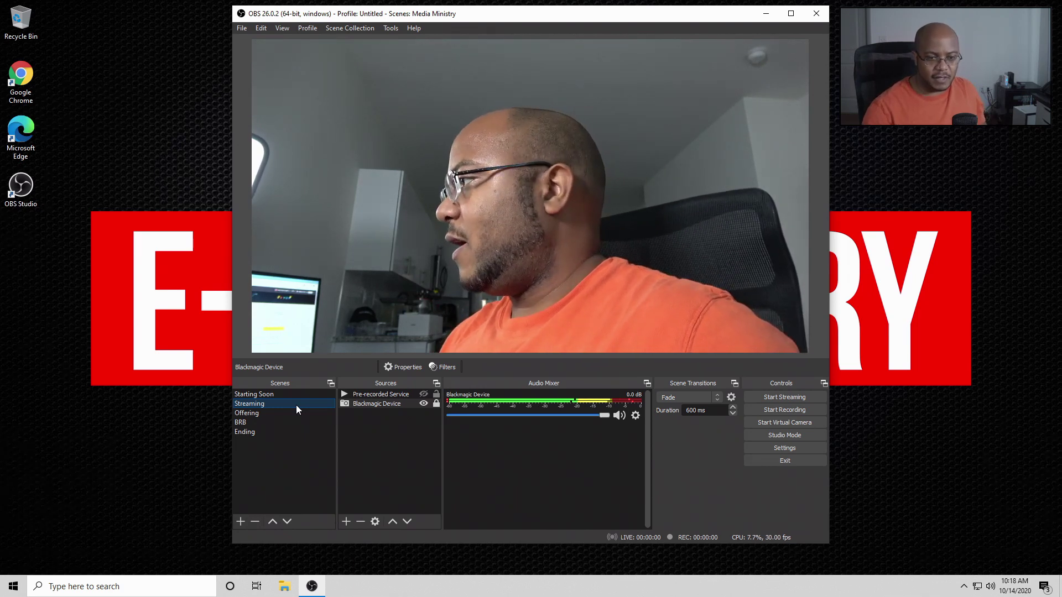
pyautogui.click(243, 422)
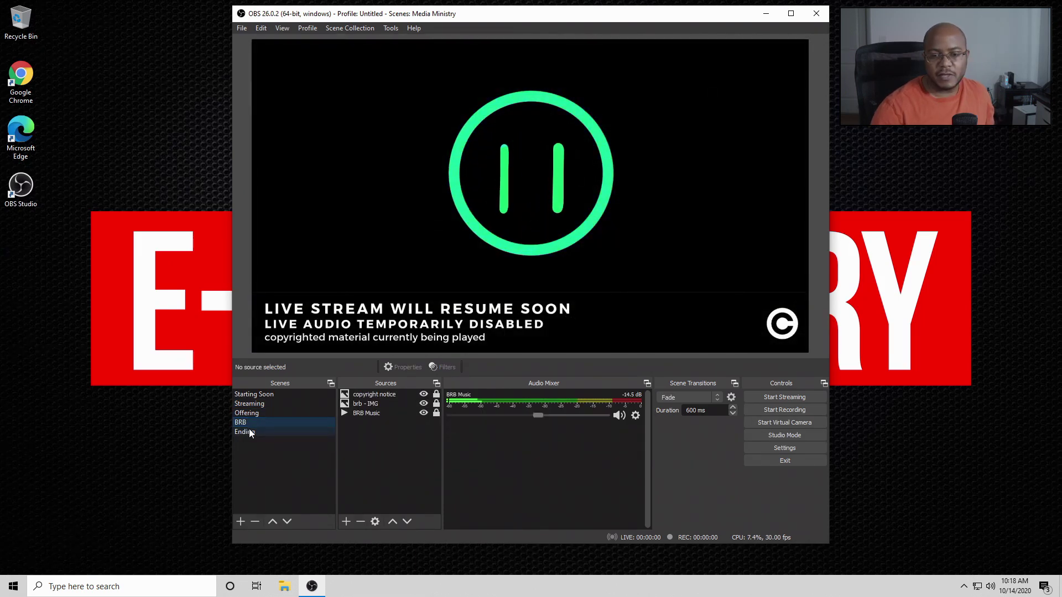
pyautogui.click(249, 435)
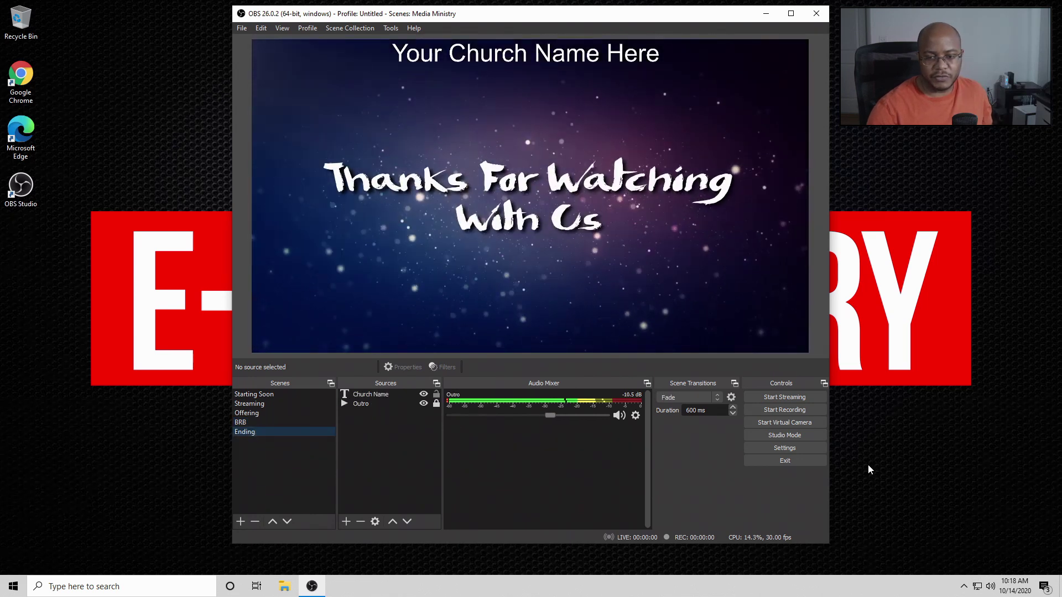
pyautogui.click(818, 449)
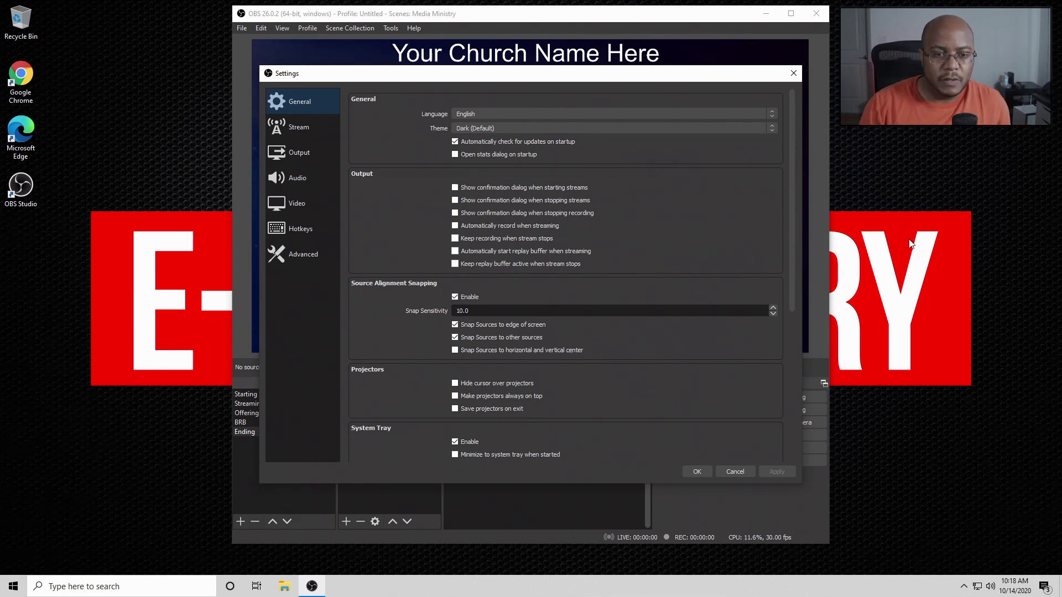
# - Set the Output encoder to Hardware (AMD)
pyautogui.click(280, 128)
pyautogui.click(290, 157)
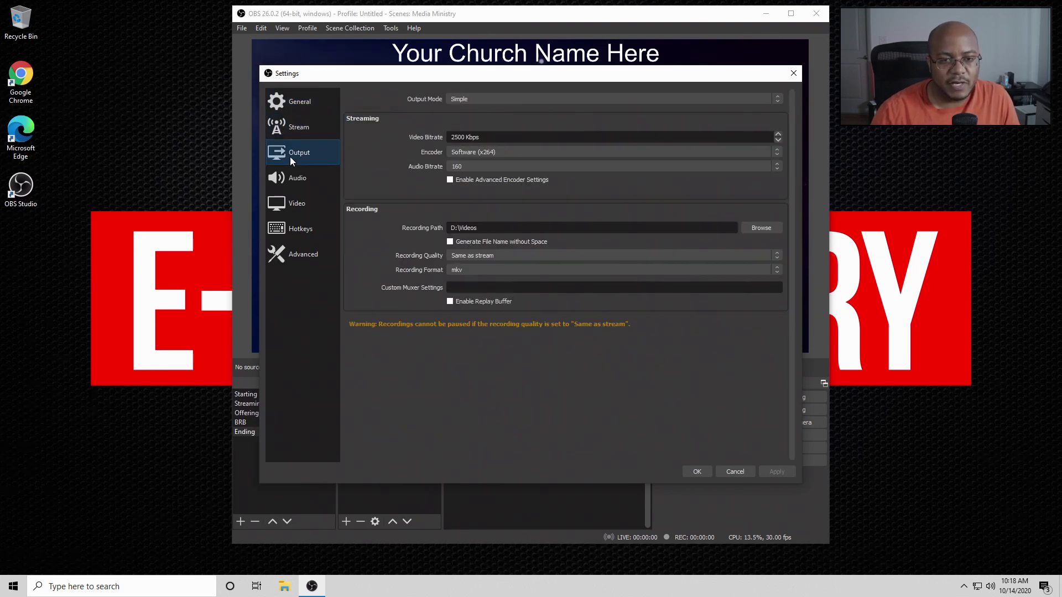
pyautogui.click(475, 155)
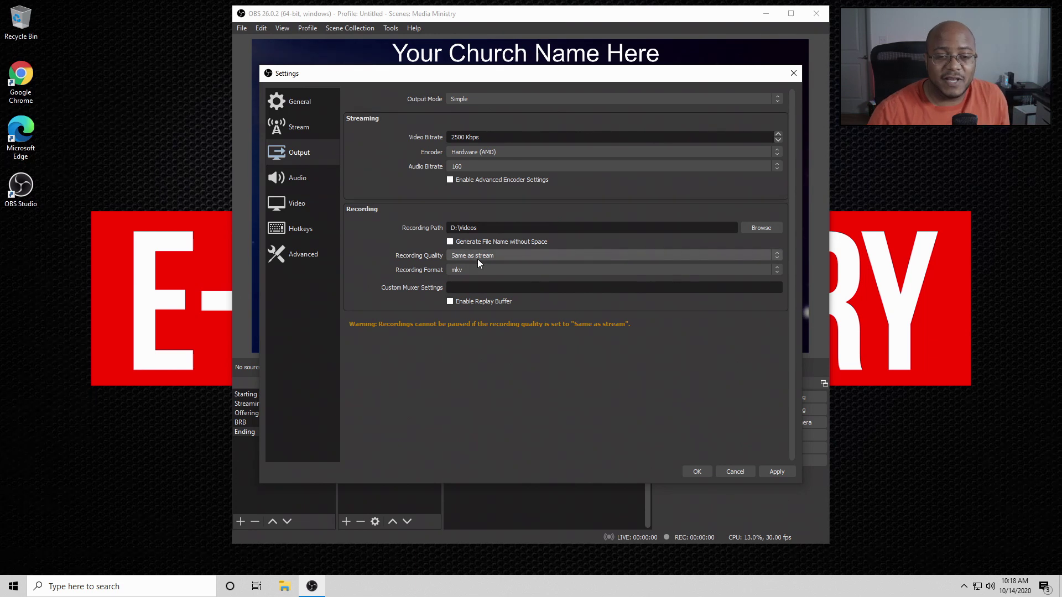
# - Set both Desktop Audio and Mic/Auxiliary Audio to Disabled on the Audio page
pyautogui.click(305, 179)
pyautogui.click(483, 161)
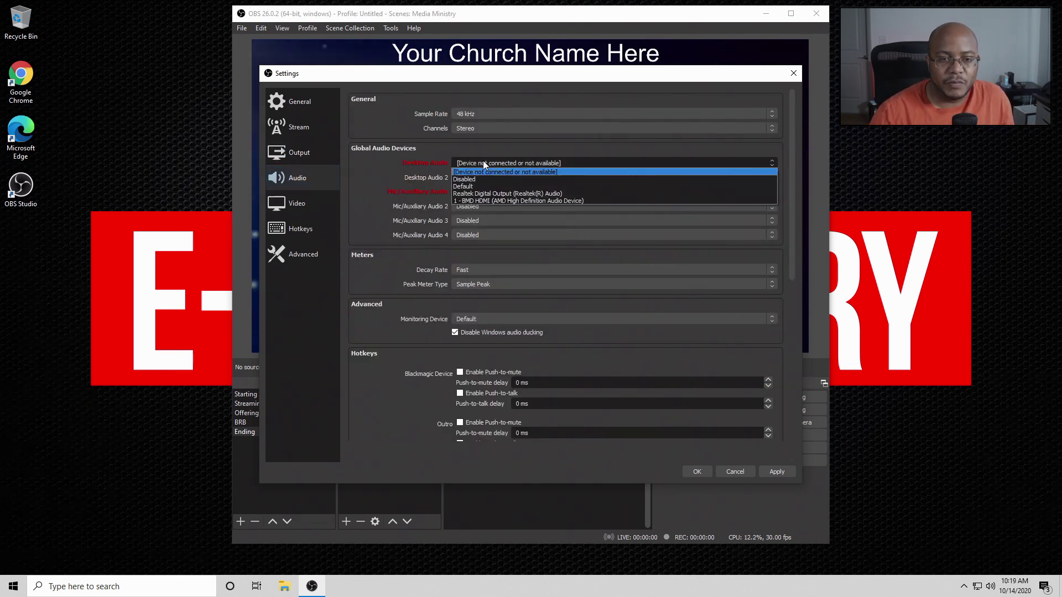
pyautogui.click(481, 176)
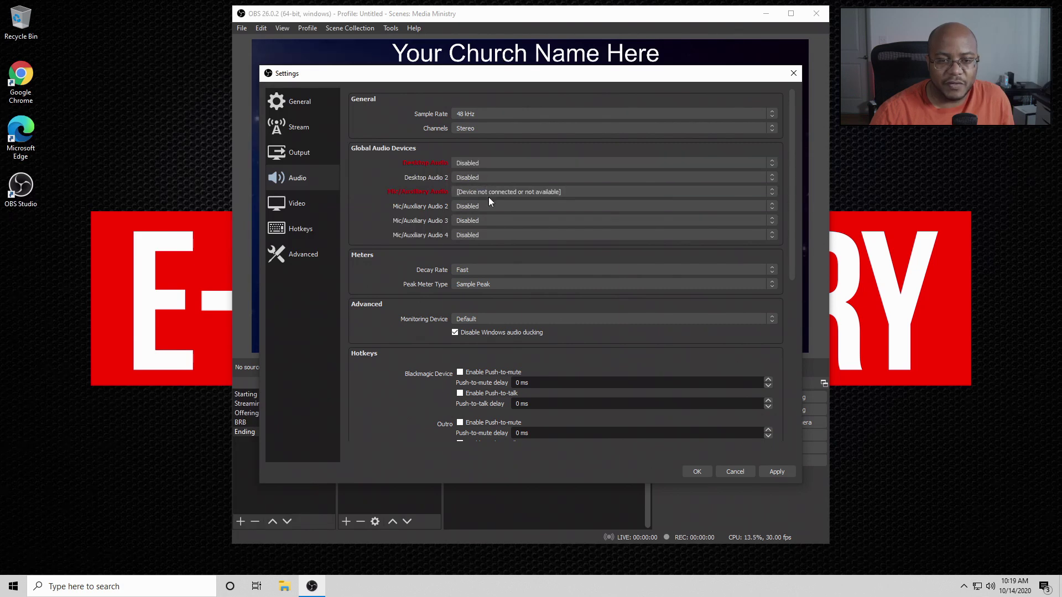
pyautogui.click(489, 193)
pyautogui.click(489, 203)
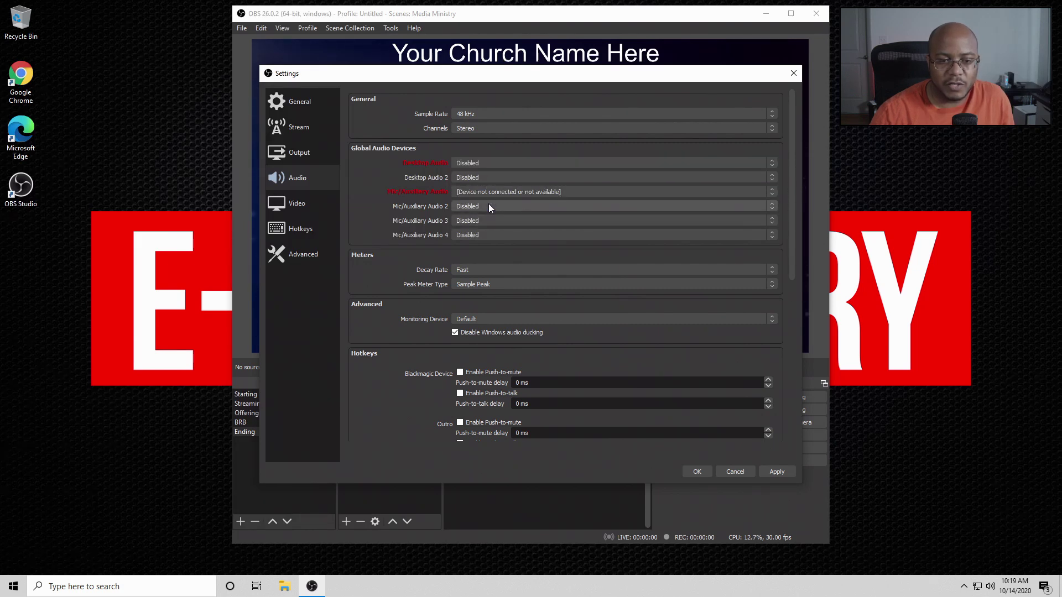
pyautogui.click(486, 189)
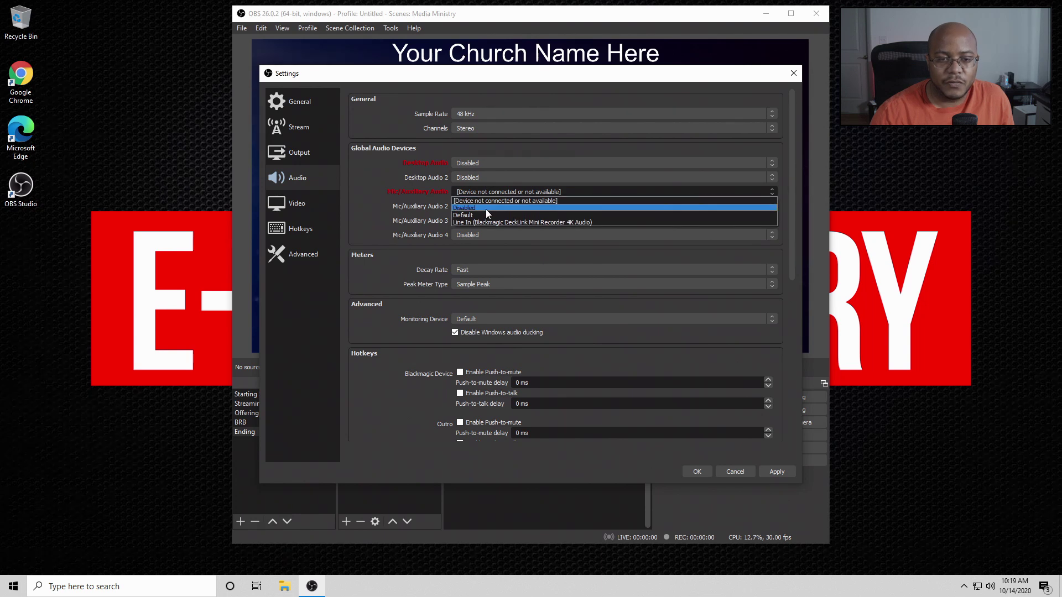
pyautogui.click(486, 208)
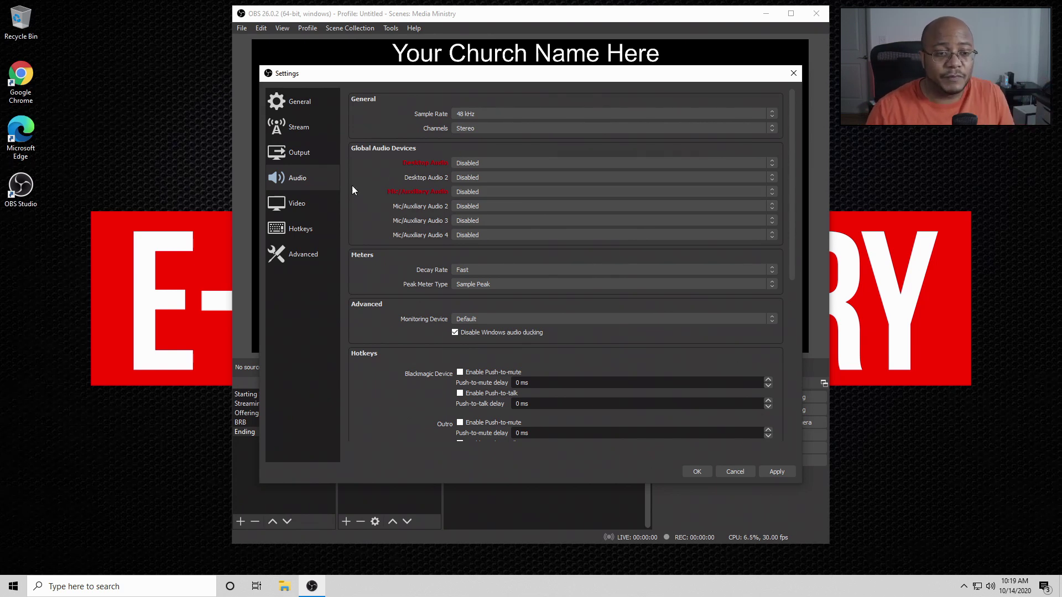
# - Set Output (Scaled) Resolution to 1920x1080 and Common FPS to 60, then go to the Advanced page
pyautogui.click(315, 206)
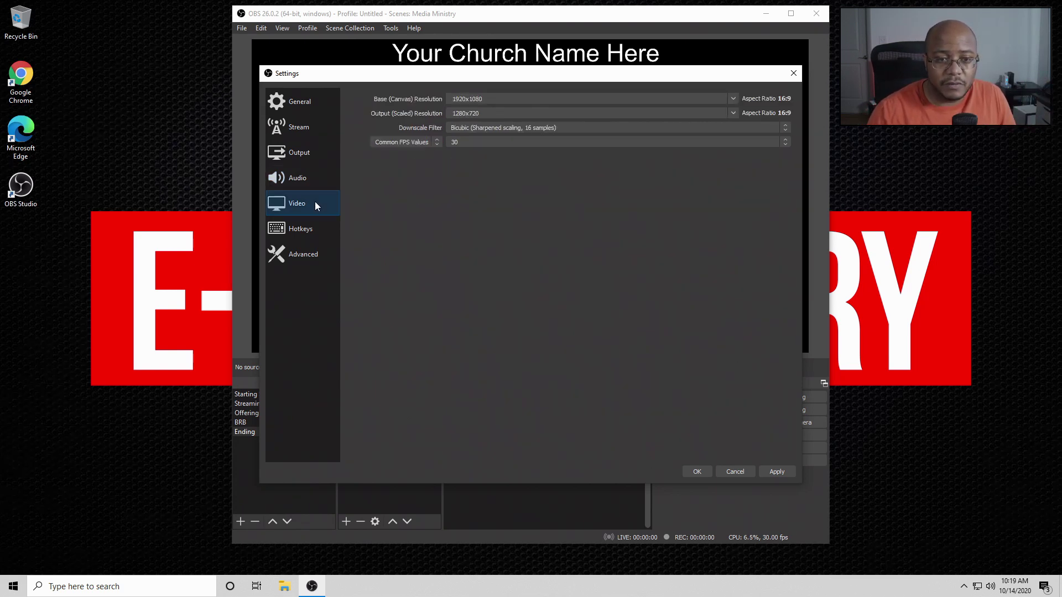
pyautogui.click(734, 113)
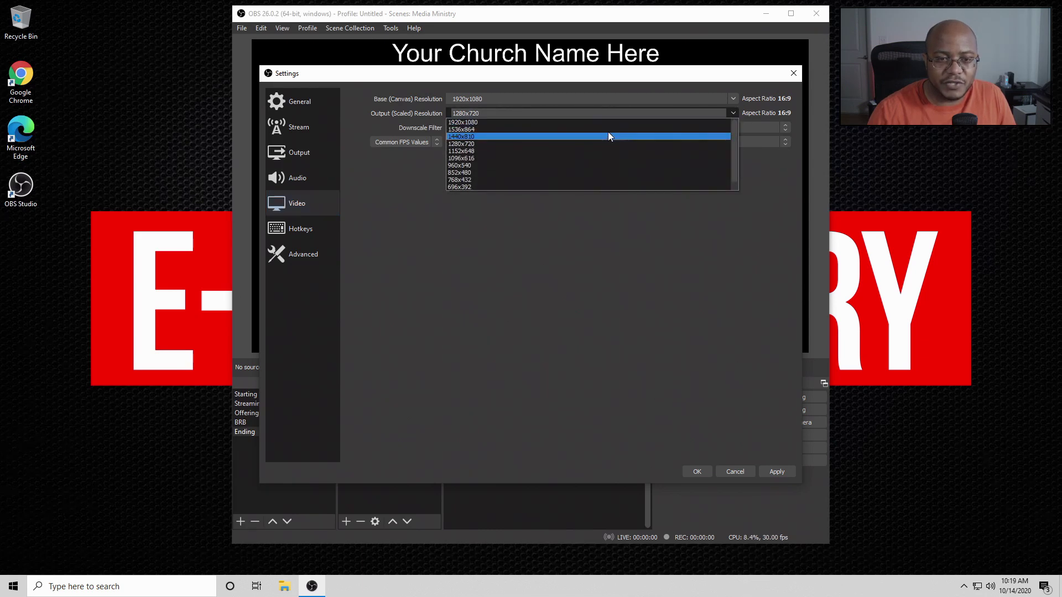
pyautogui.click(615, 122)
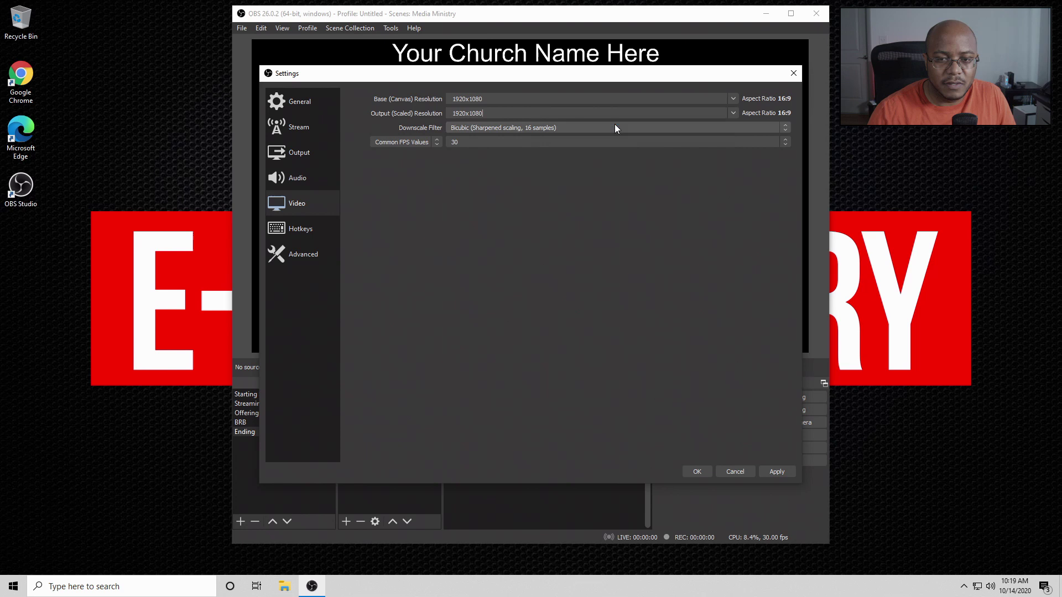
pyautogui.click(786, 142)
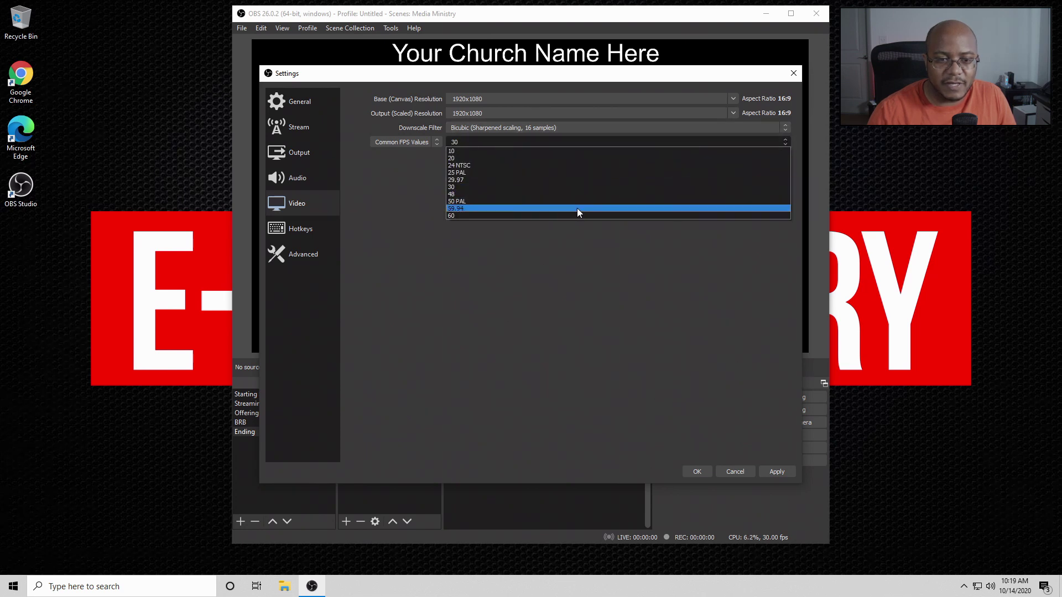
pyautogui.click(582, 215)
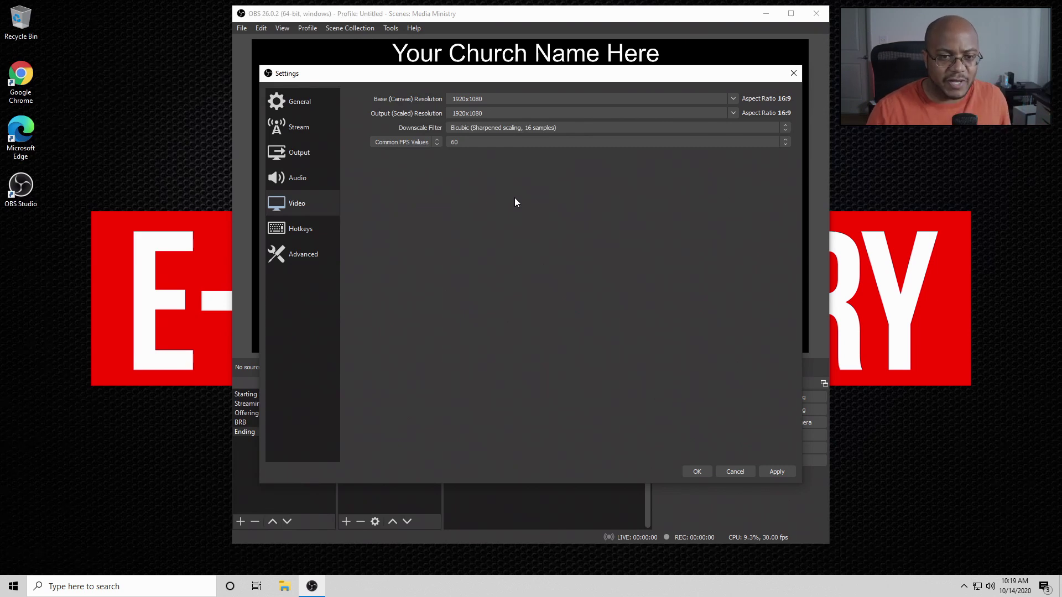
pyautogui.click(281, 231)
pyautogui.click(297, 251)
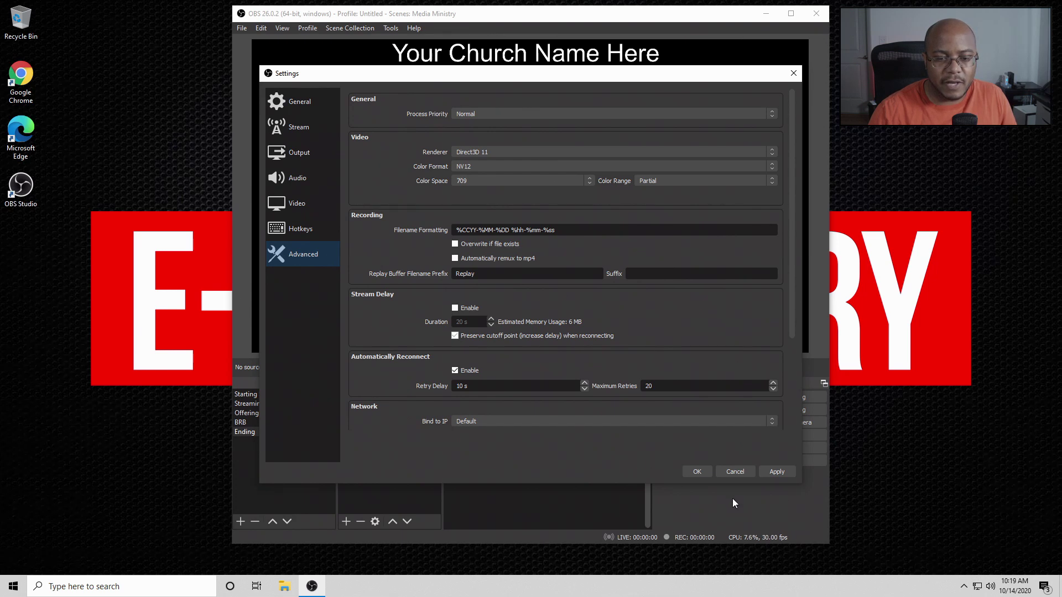
# - Save the settings, play the Outro video, preview Starting Soon, and close OBS Studio
pyautogui.click(698, 471)
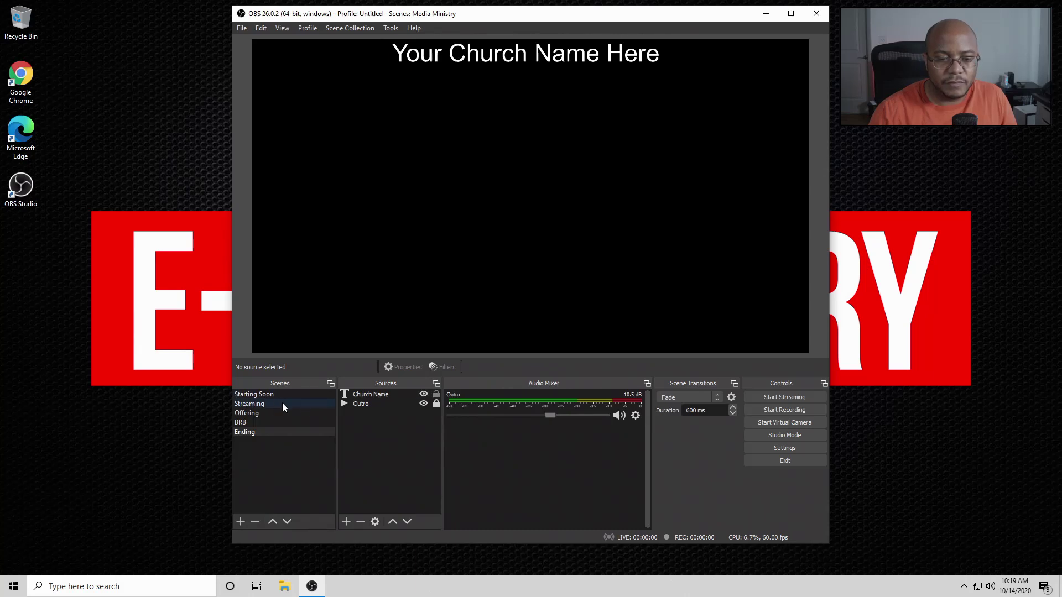
pyautogui.click(376, 401)
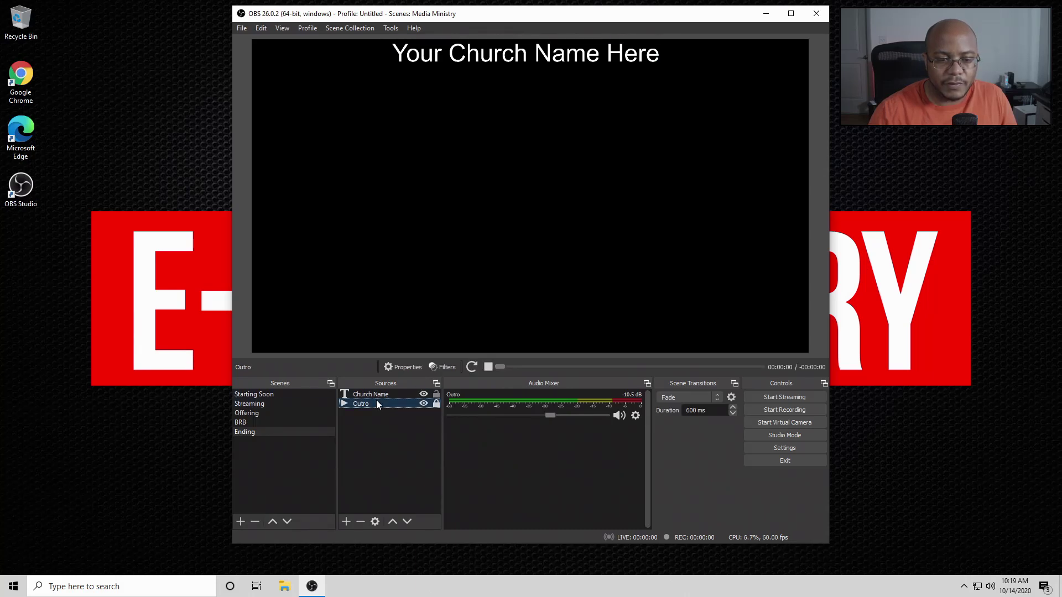
pyautogui.click(472, 367)
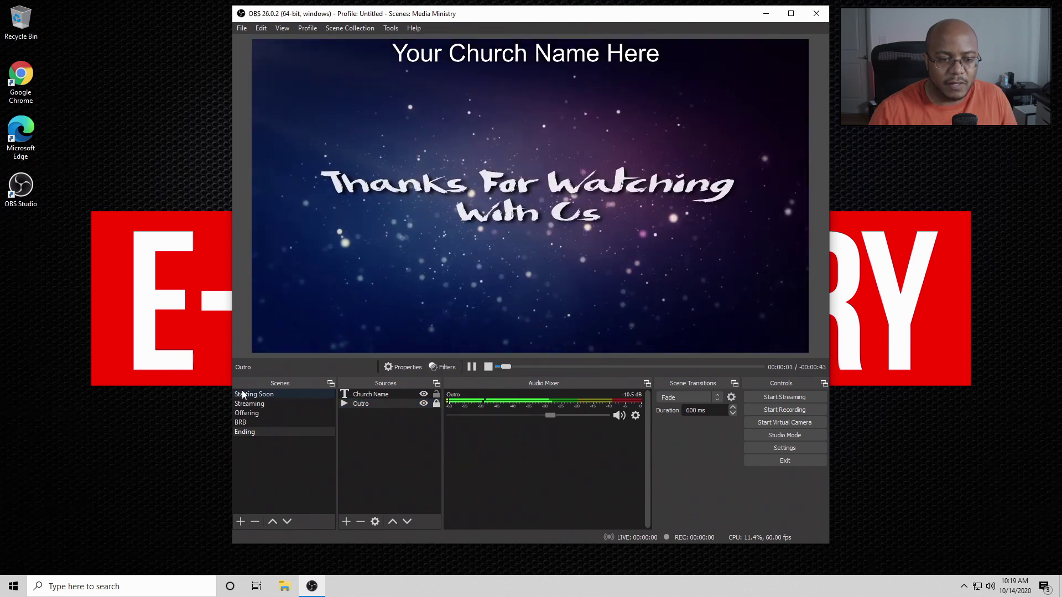
pyautogui.click(243, 394)
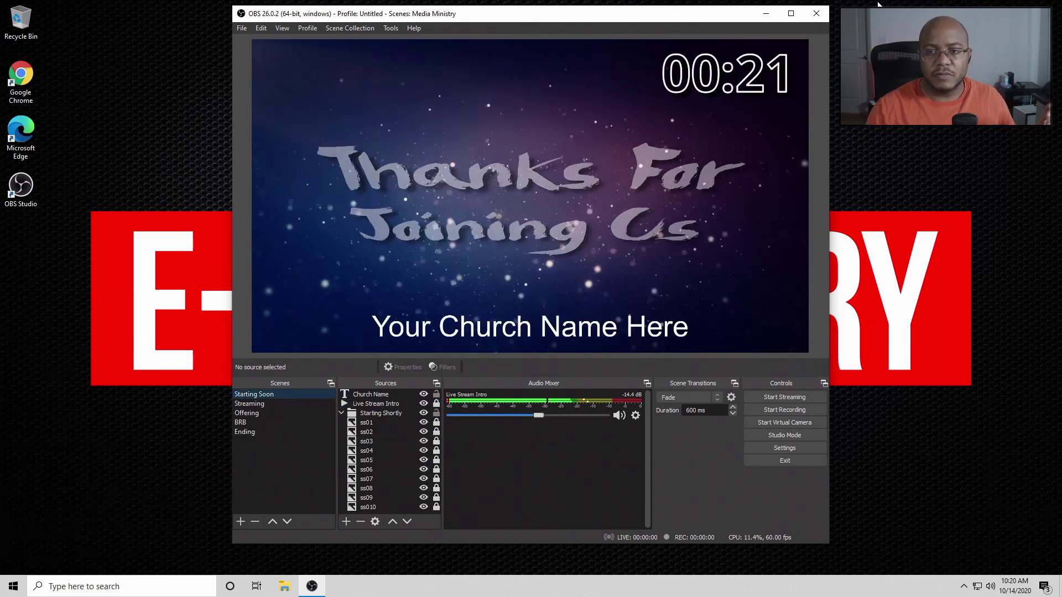
pyautogui.click(817, 13)
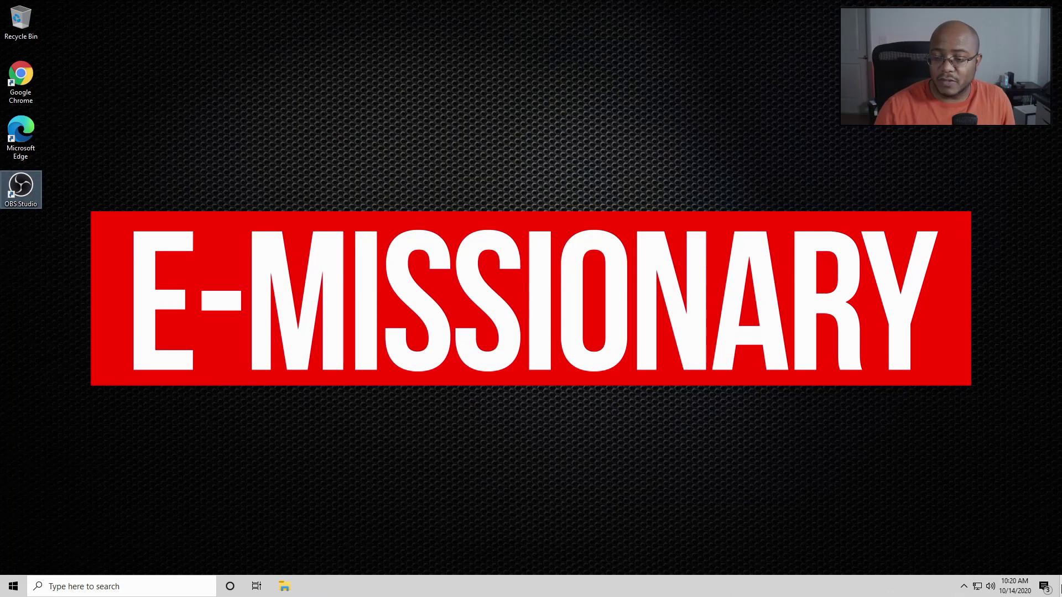
# - Change the Windows time zone from Pacific Time to (UTC-05:00) Eastern Time (US & Canada)
pyautogui.rightClick(1021, 588)
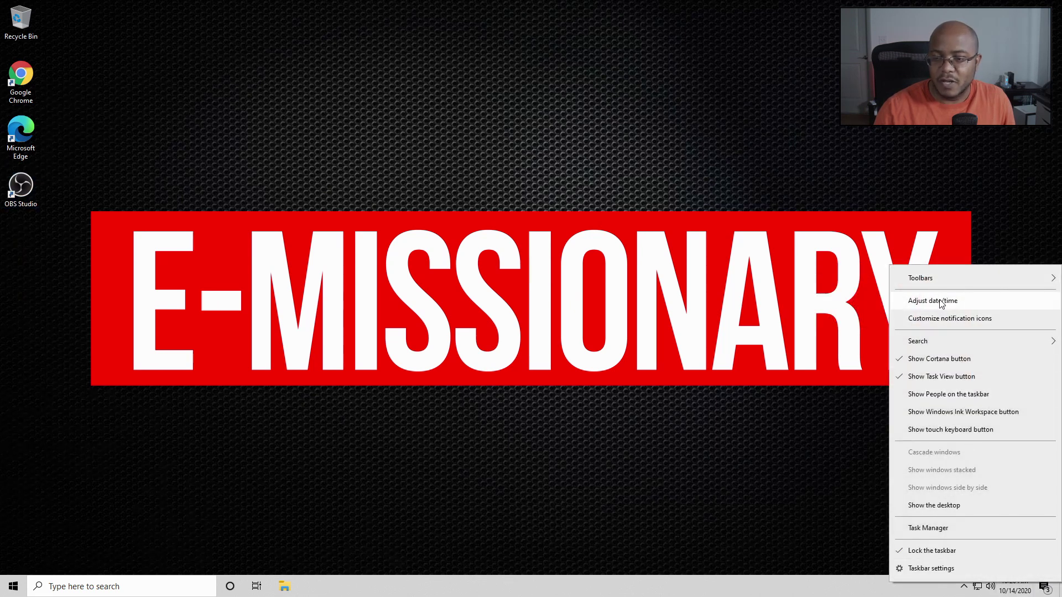
pyautogui.click(943, 303)
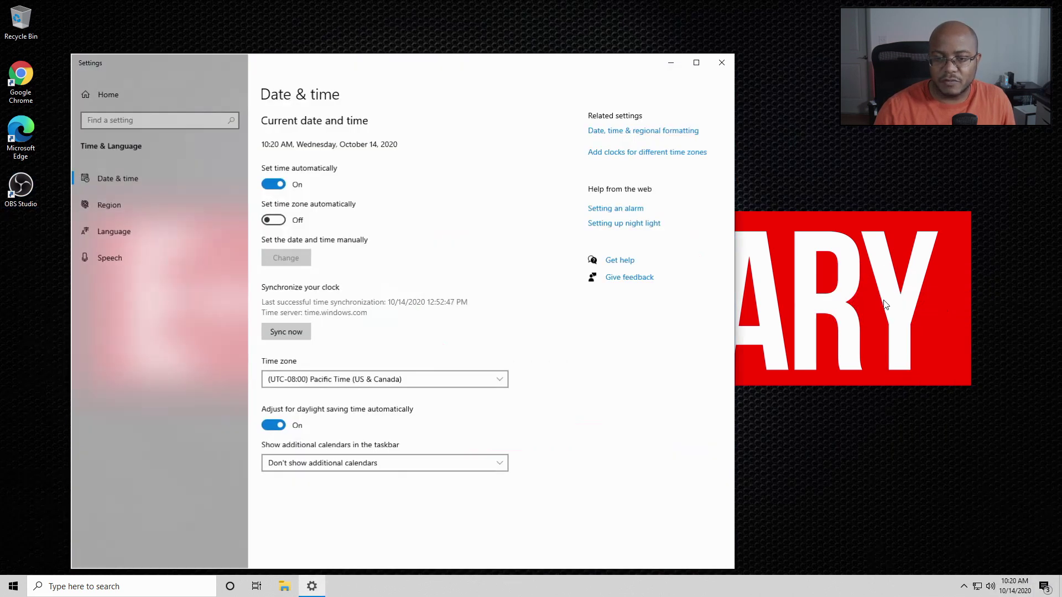
pyautogui.click(333, 380)
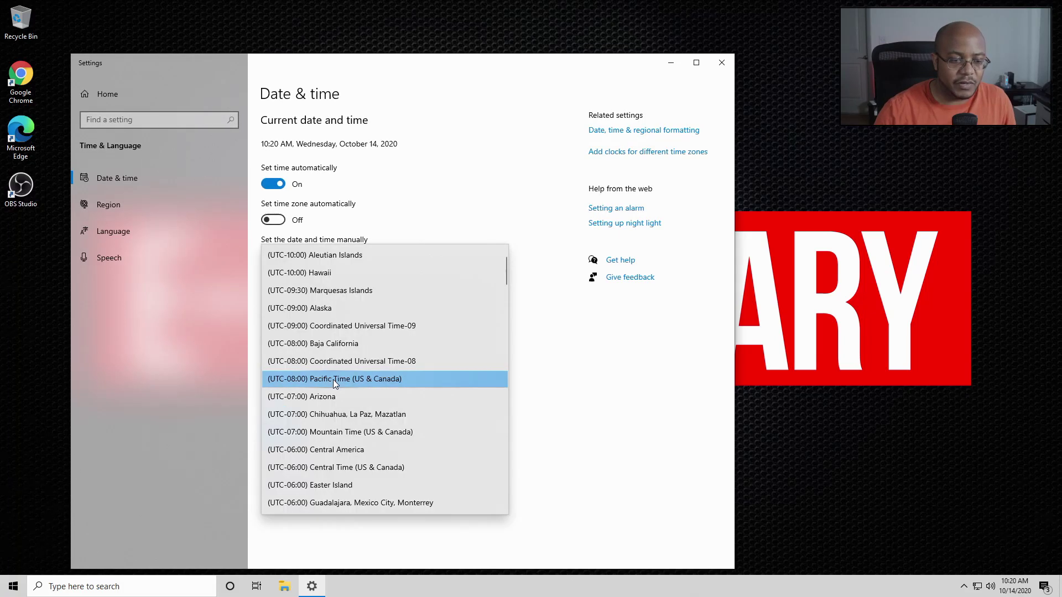
pyautogui.scroll(-2, 333, 379)
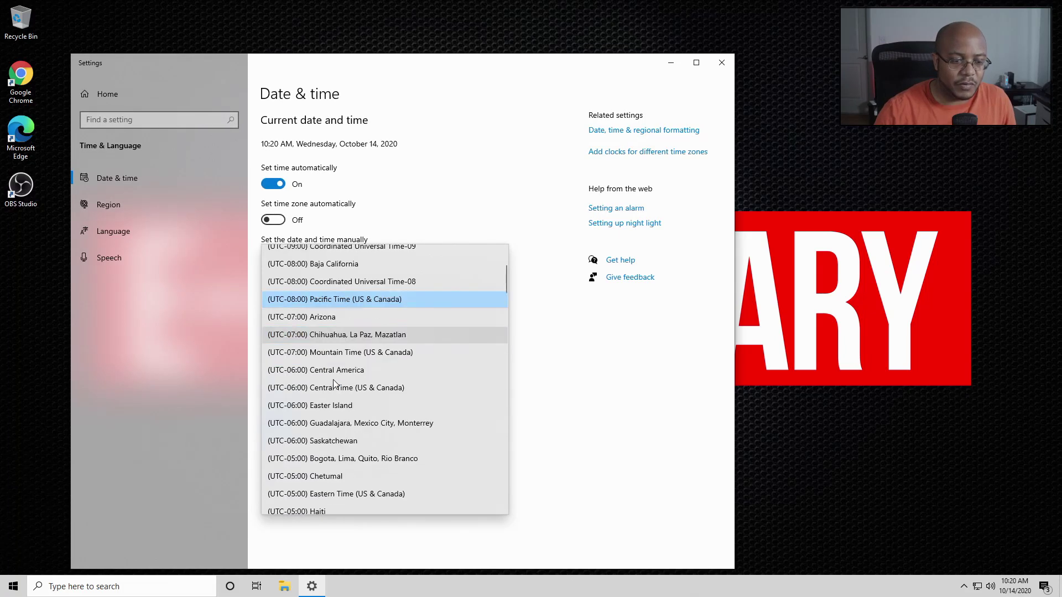
pyautogui.click(334, 494)
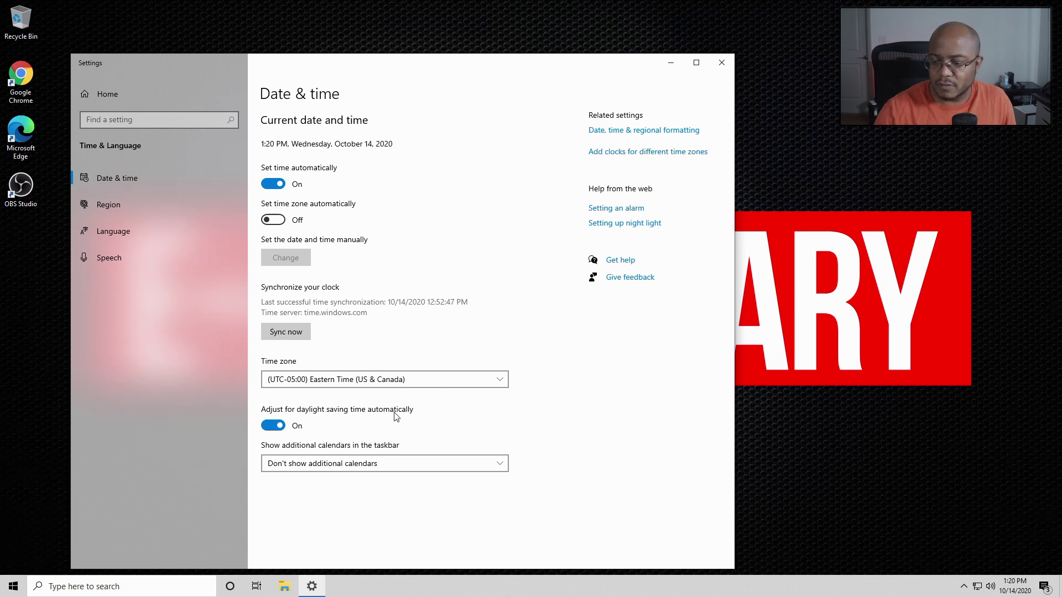
# - Close Date & time settings and start editing the Action Center quick actions
pyautogui.click(723, 65)
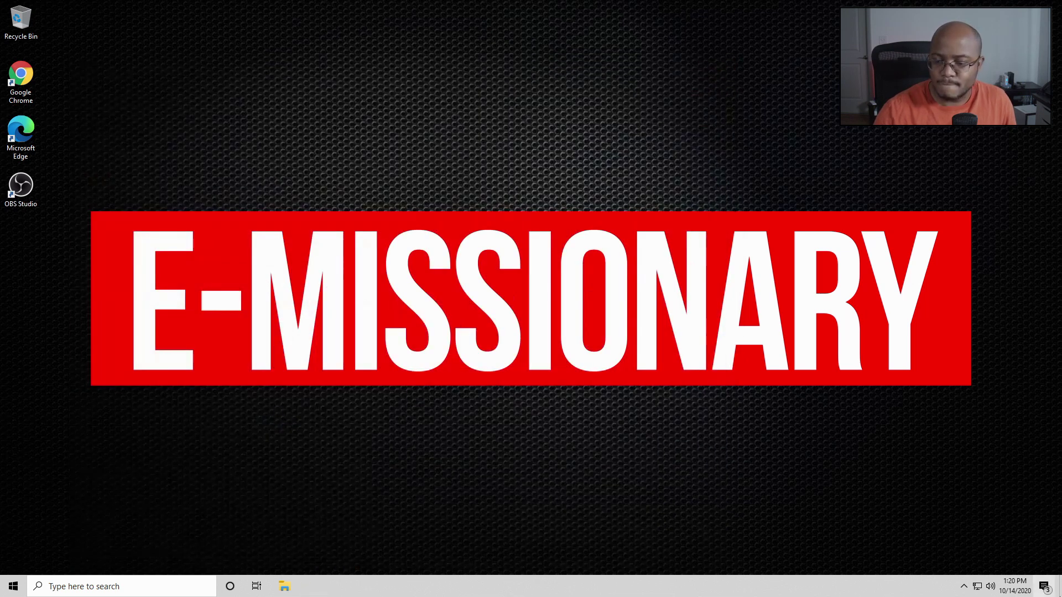
pyautogui.click(1045, 588)
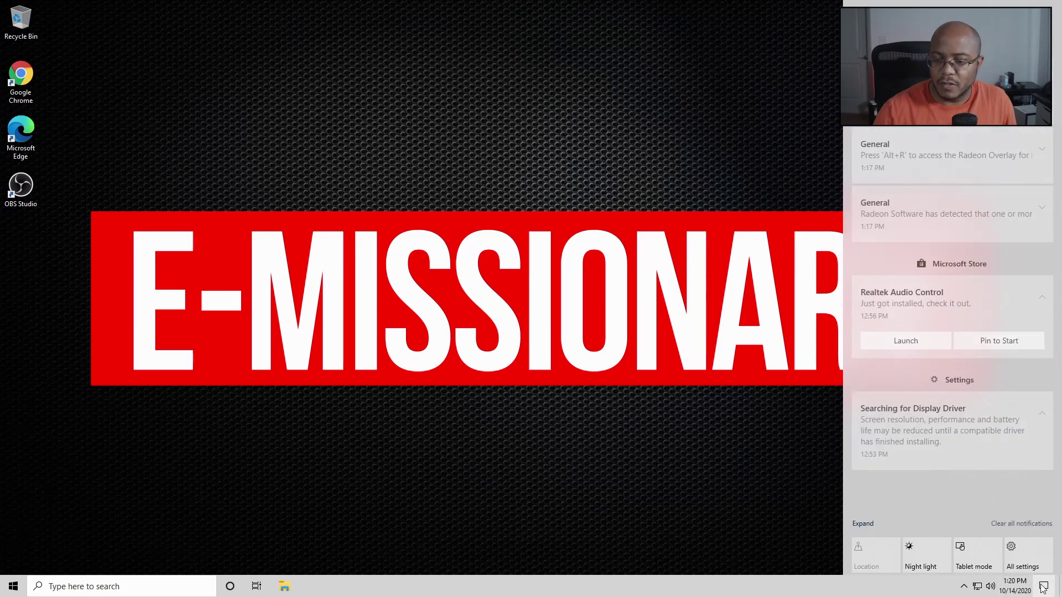
pyautogui.rightClick(987, 566)
pyautogui.click(1006, 550)
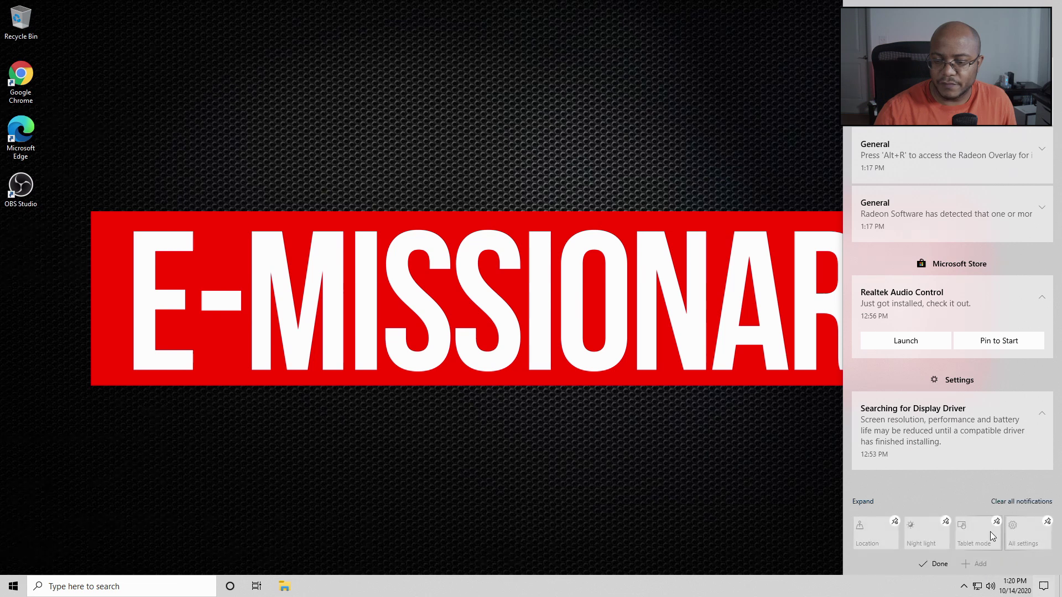
# - Unpin Night light, Network, Location, VPN, Focus assist, Connect and Project quick actions
pyautogui.click(946, 521)
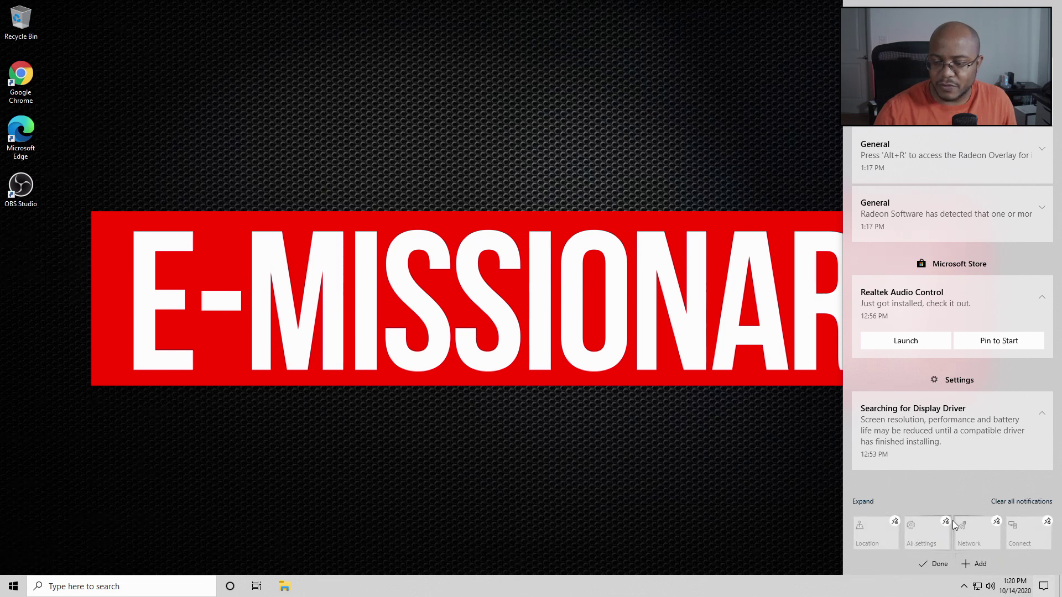
pyautogui.click(999, 522)
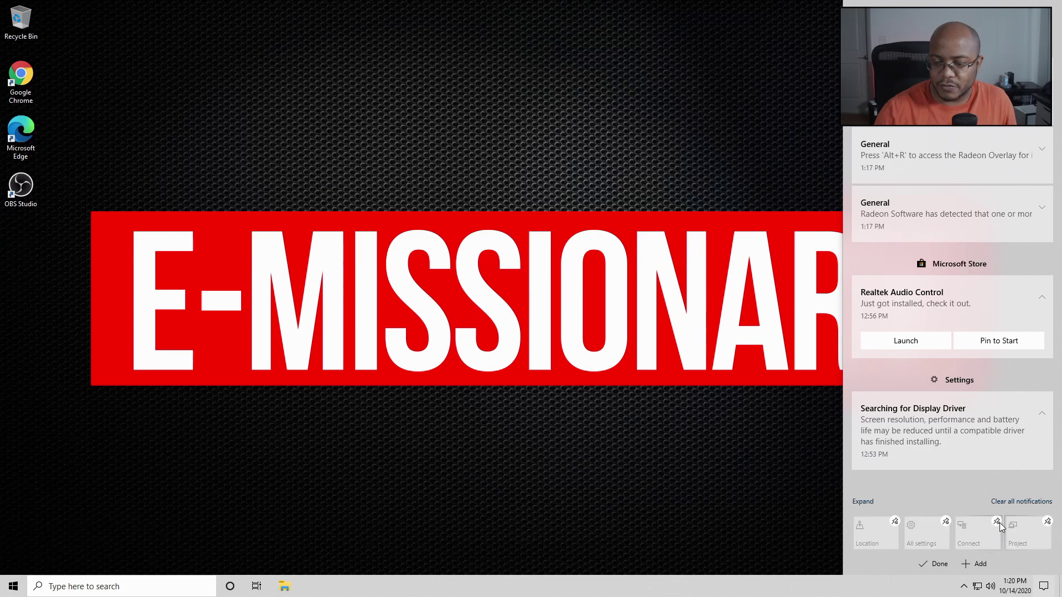
pyautogui.click(895, 522)
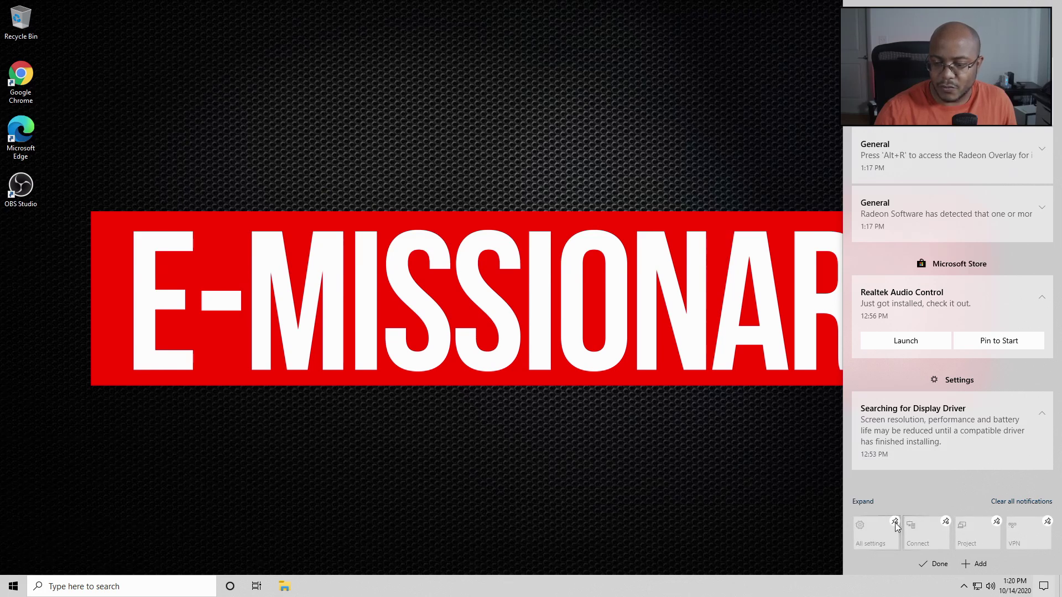
pyautogui.click(1048, 522)
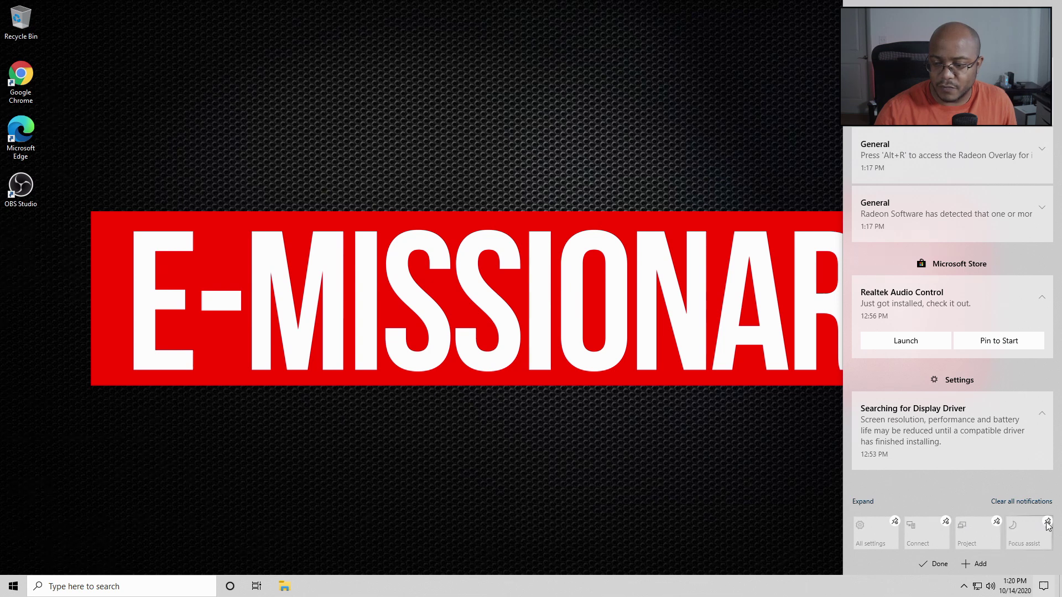
pyautogui.click(1048, 521)
pyautogui.click(946, 522)
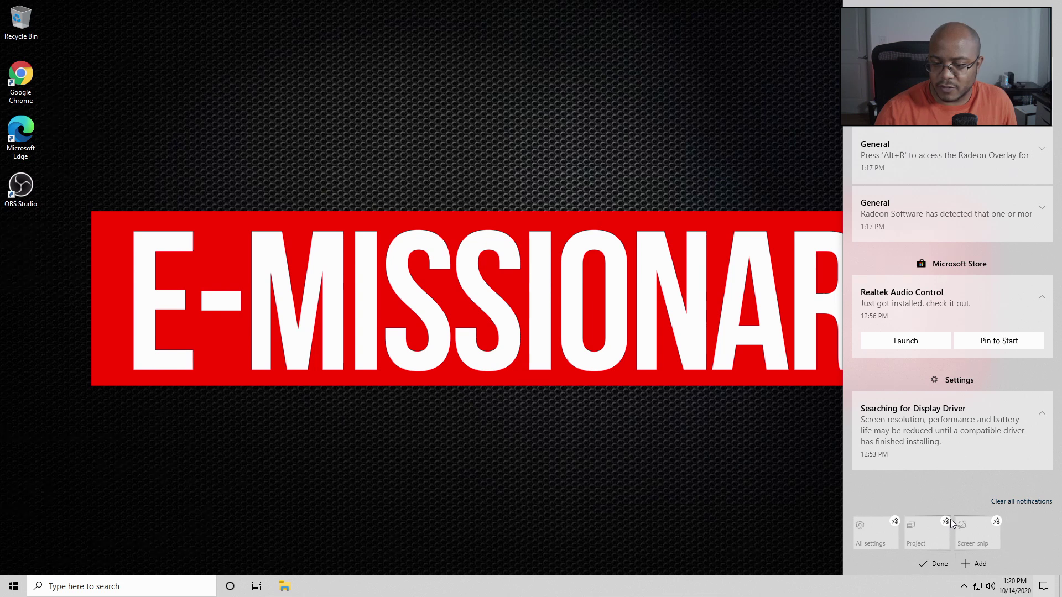
pyautogui.click(946, 522)
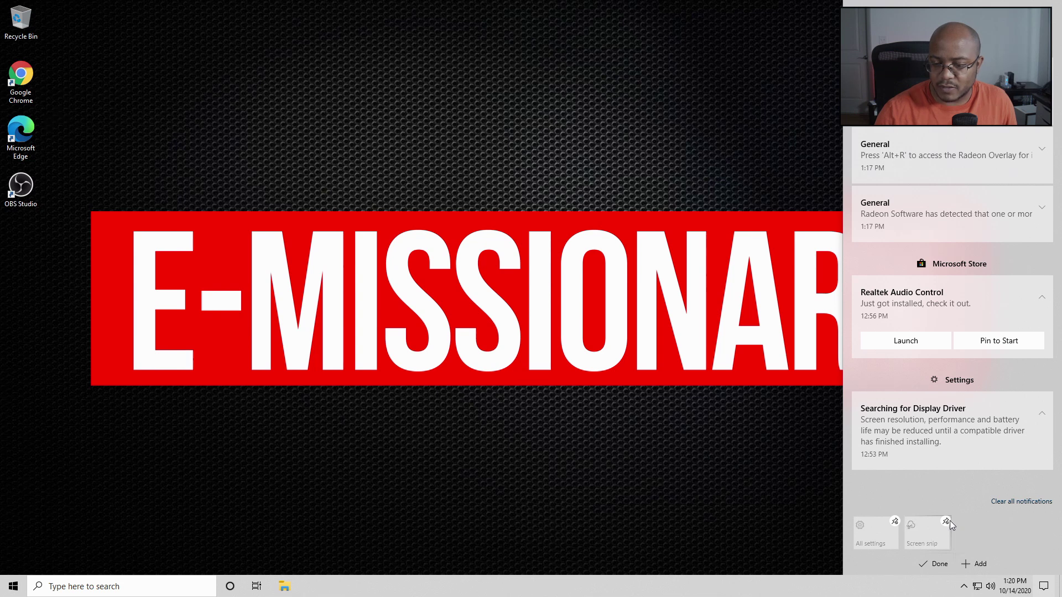
pyautogui.click(936, 564)
# - Via a 'notif' Start search, turn off app and sender notifications and setup suggestions
pyautogui.click(497, 429)
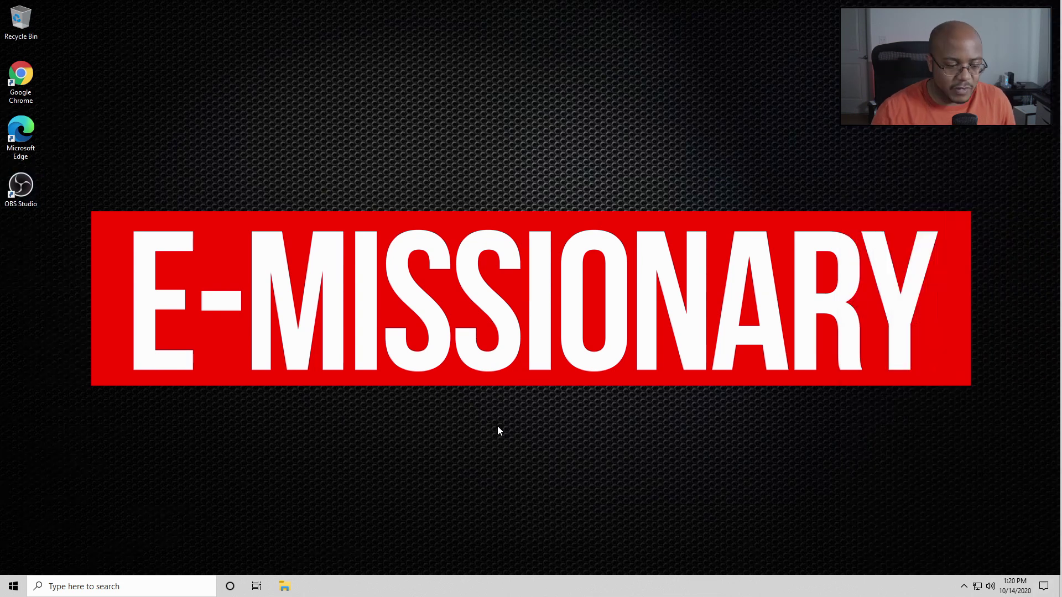
pyautogui.press('super')
pyautogui.write('not')
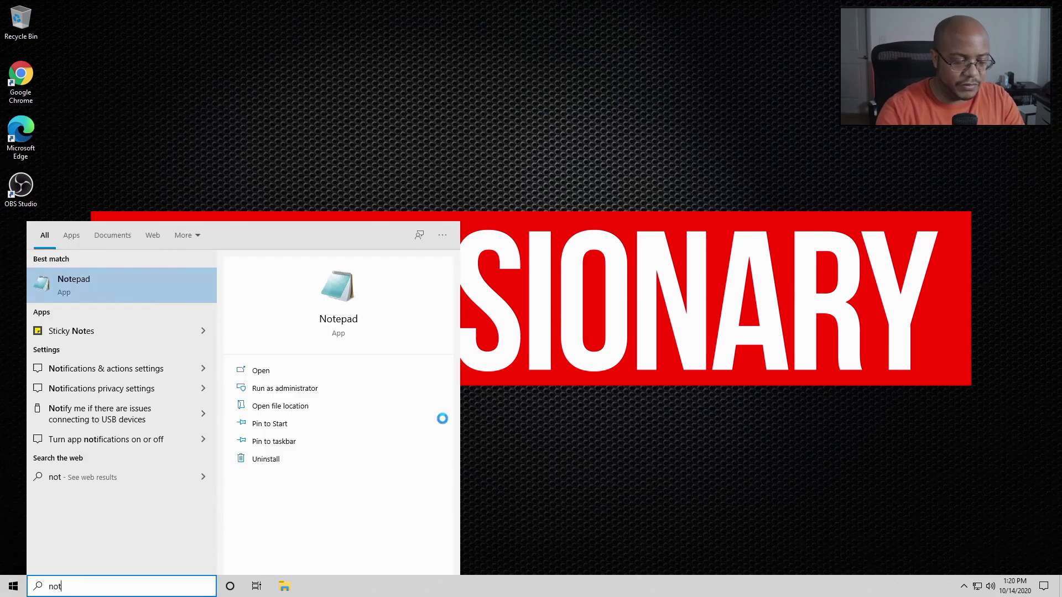
pyautogui.write('if')
pyautogui.press('Return')
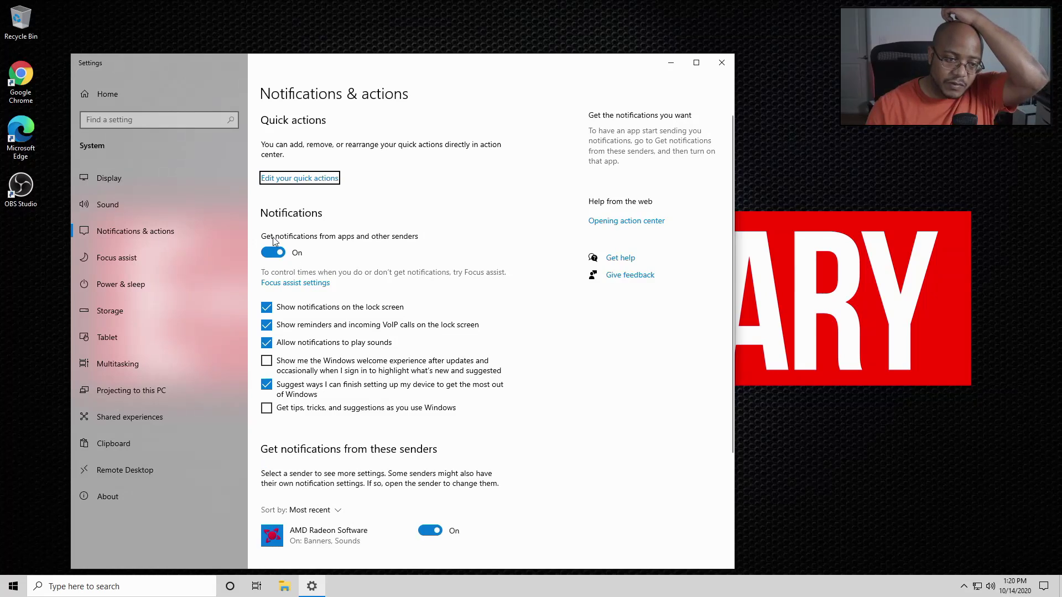
pyautogui.click(273, 252)
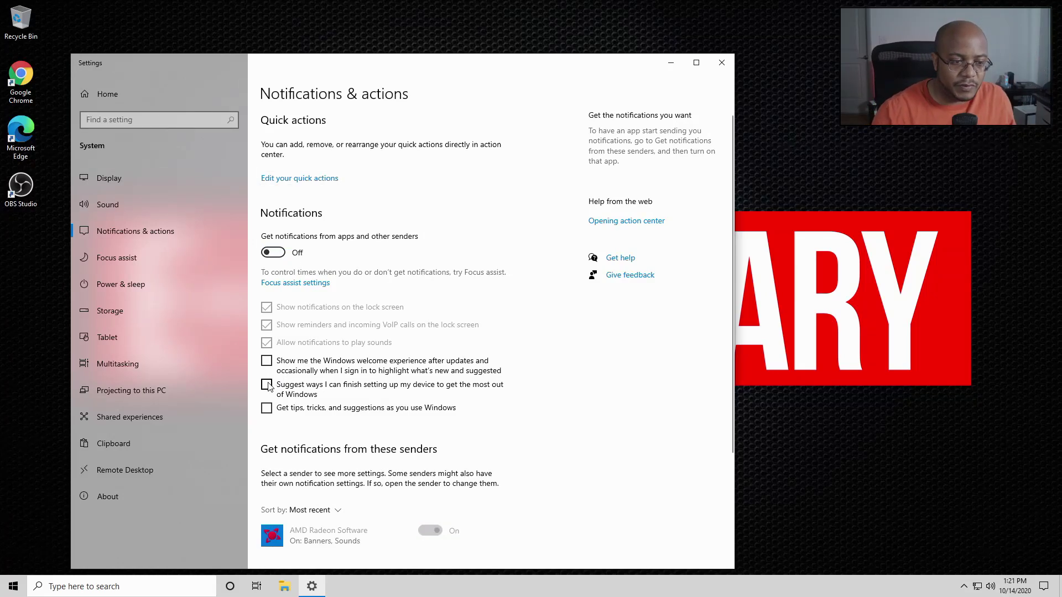
pyautogui.scroll(-3, 269, 382)
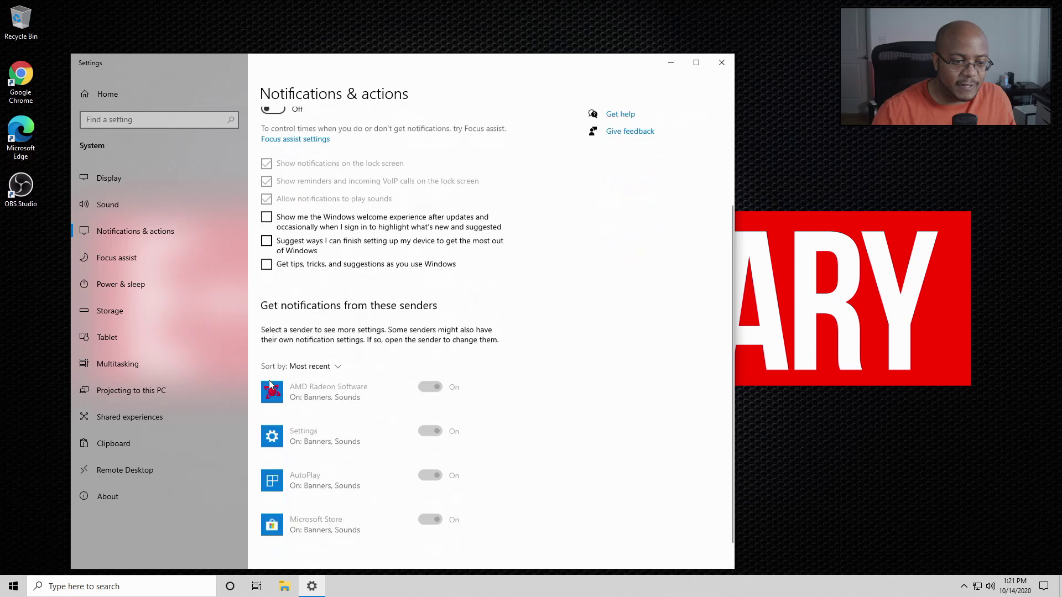
# - Set Tablet's 'When I sign in' option to 'Never use tablet mode'
pyautogui.click(165, 250)
pyautogui.click(155, 283)
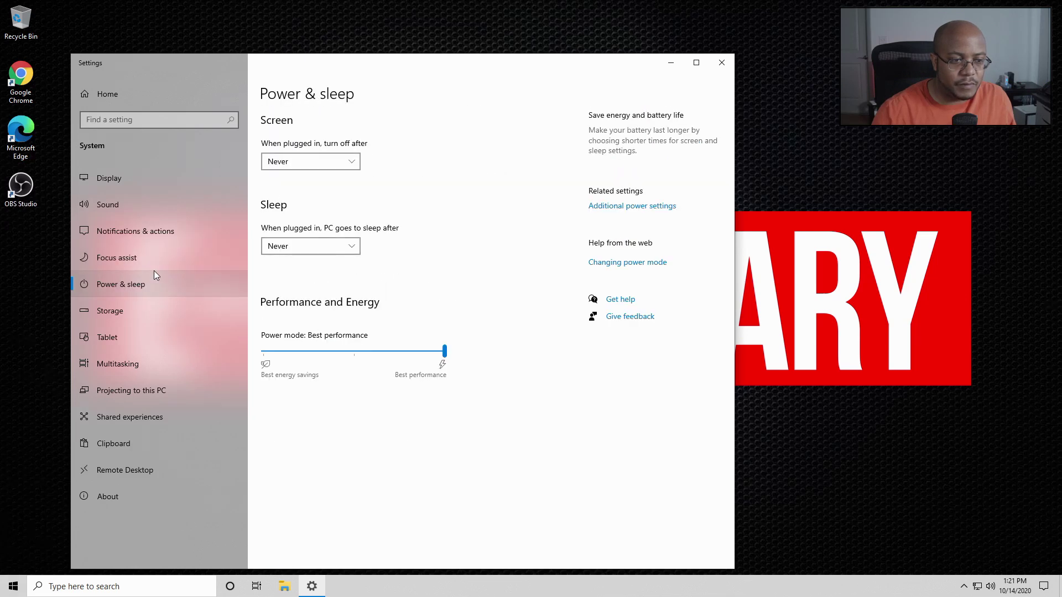
pyautogui.click(154, 266)
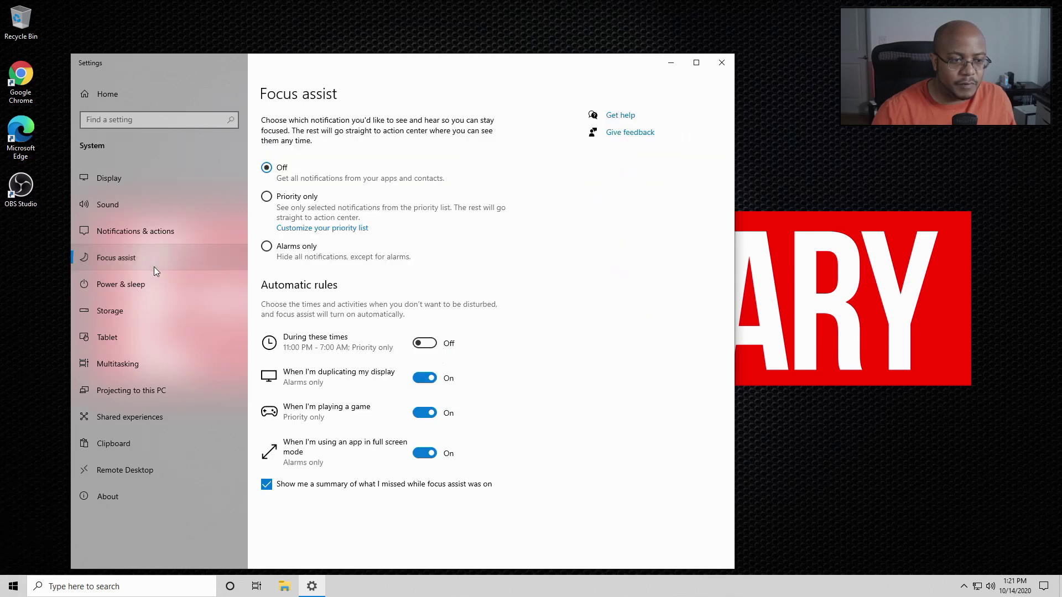
pyautogui.click(146, 294)
pyautogui.click(139, 313)
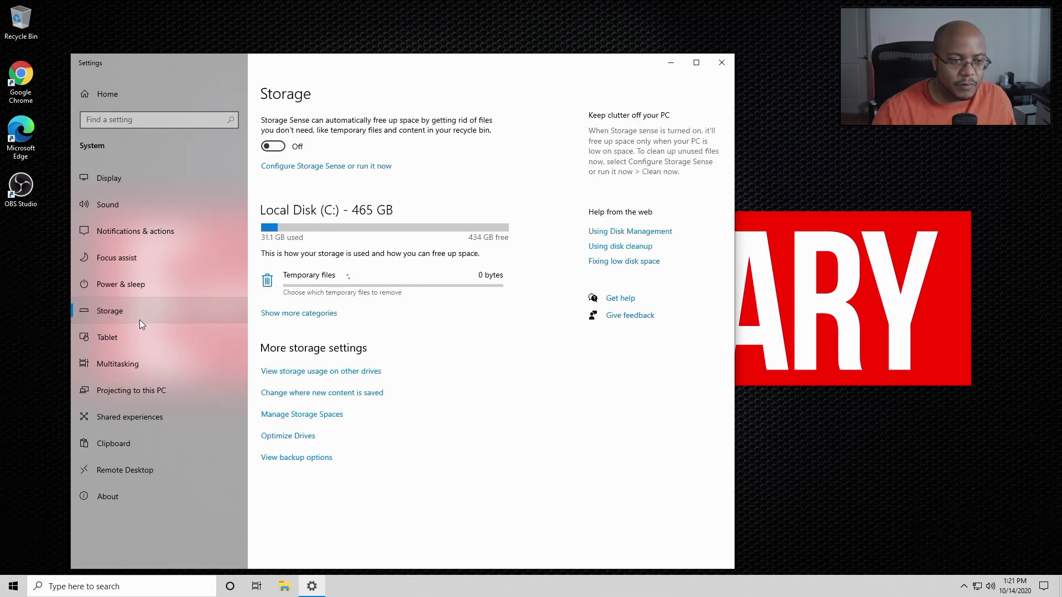
pyautogui.click(140, 330)
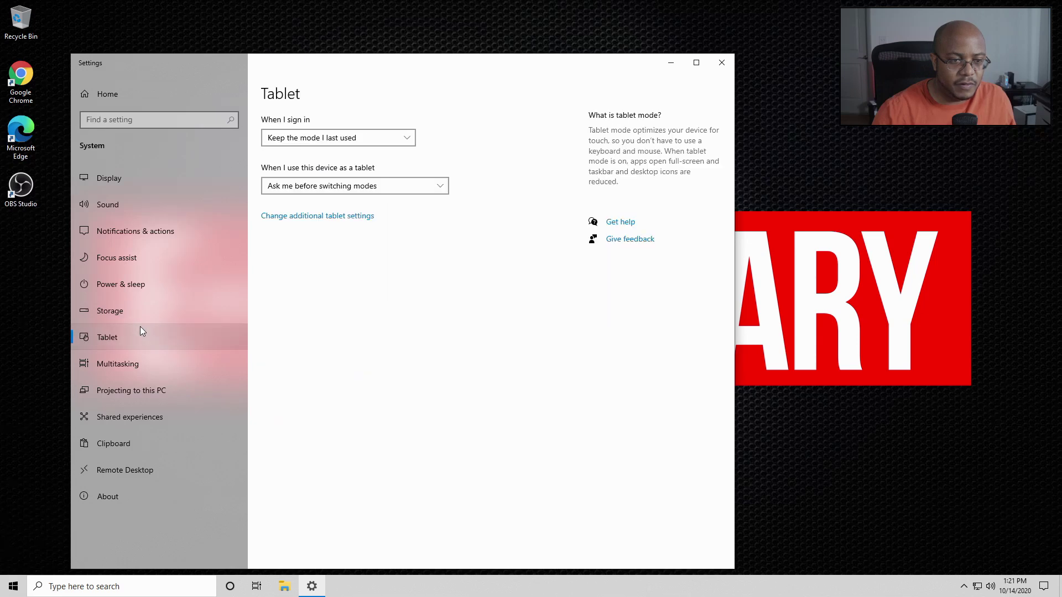
pyautogui.click(379, 143)
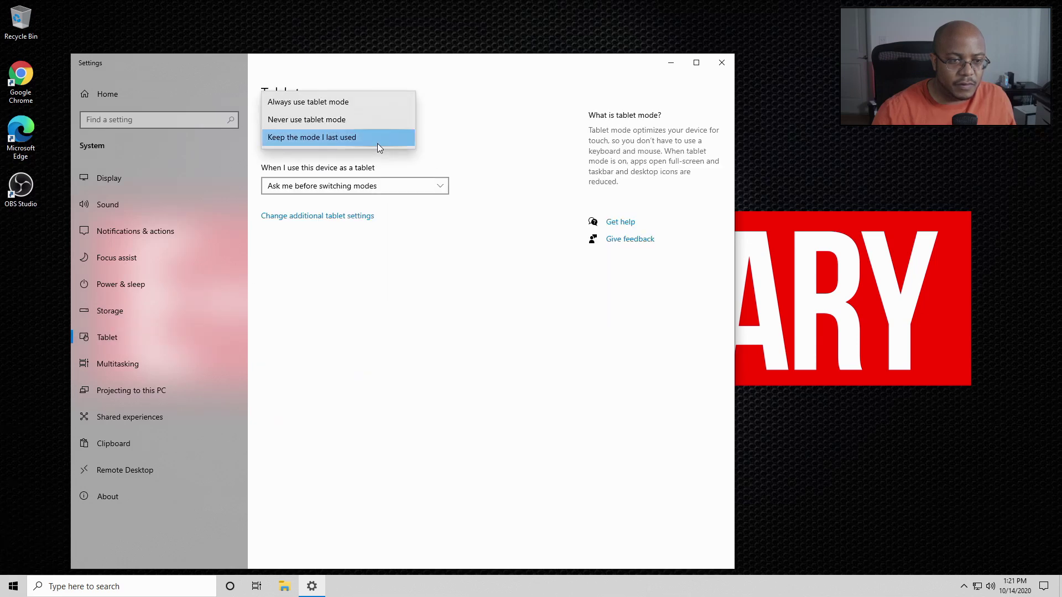
pyautogui.click(375, 122)
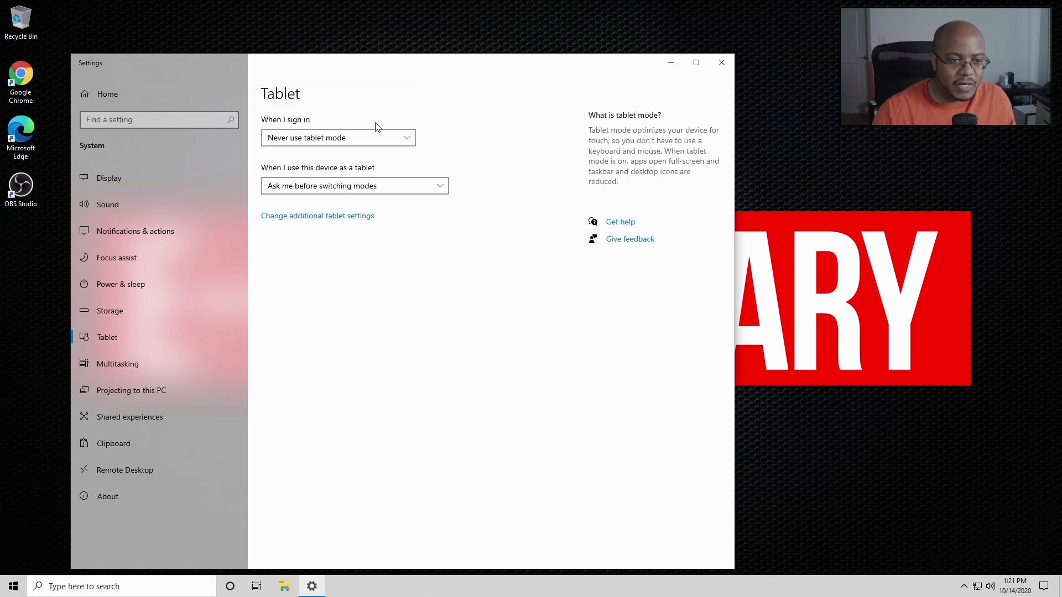
# - Turn on Clipboard history in the System settings
pyautogui.click(86, 370)
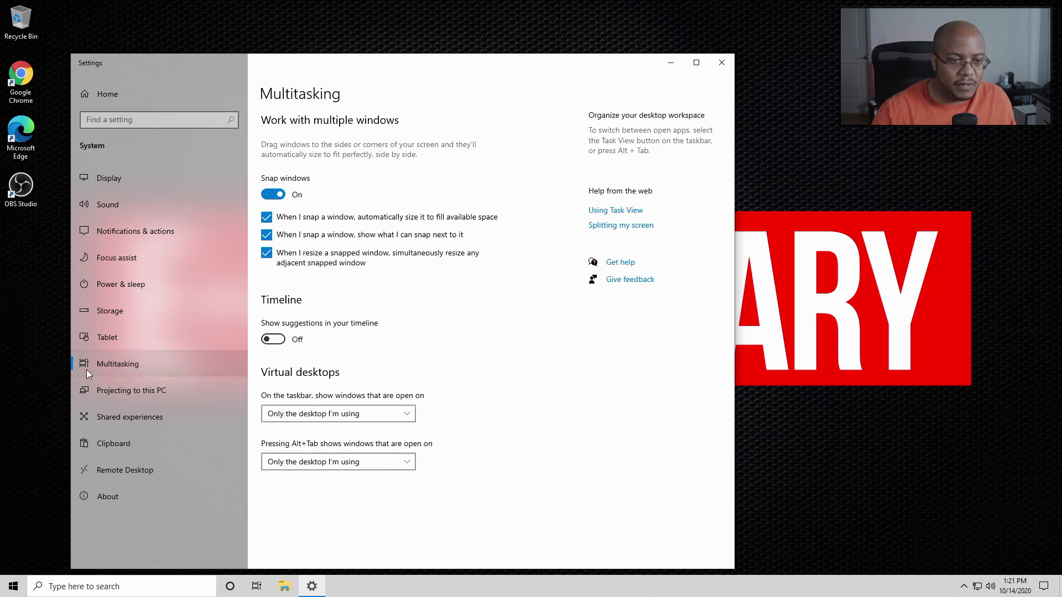
pyautogui.click(102, 380)
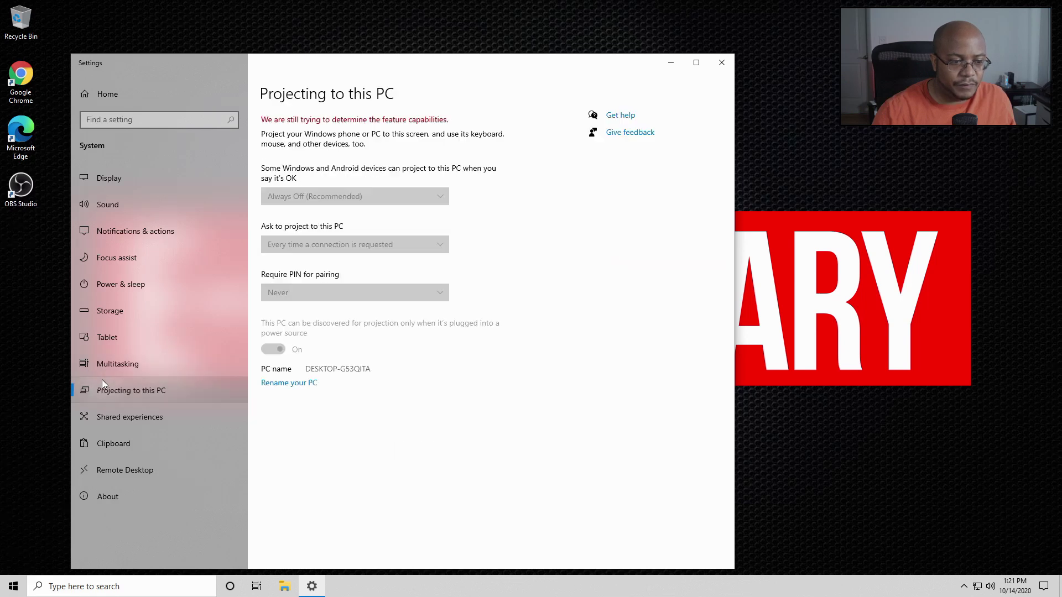
pyautogui.click(112, 413)
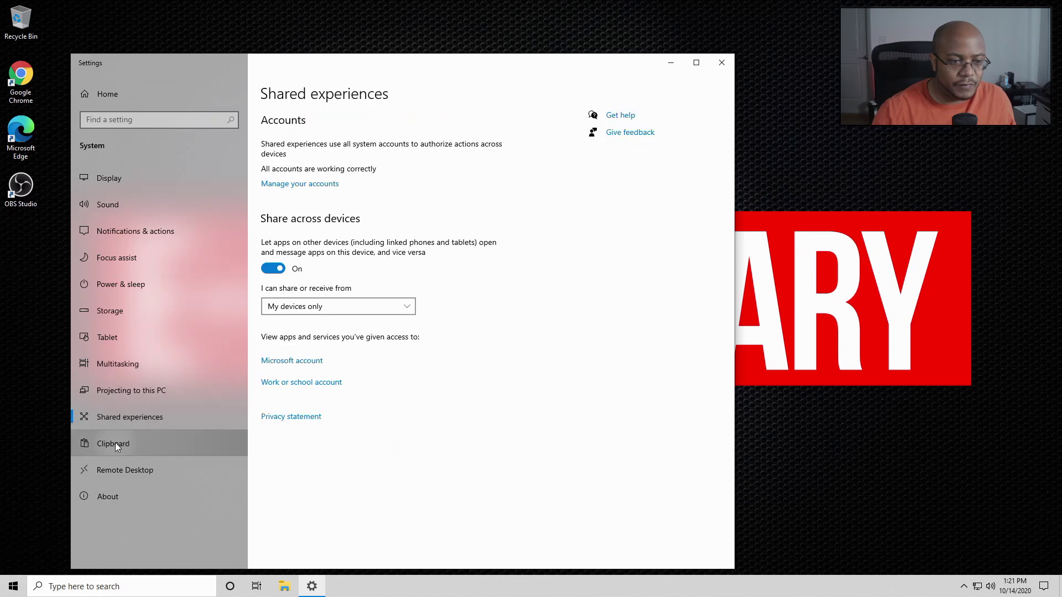
pyautogui.click(115, 443)
pyautogui.click(273, 218)
# - Review the Remote Desktop and About pages, then close Settings
pyautogui.click(139, 471)
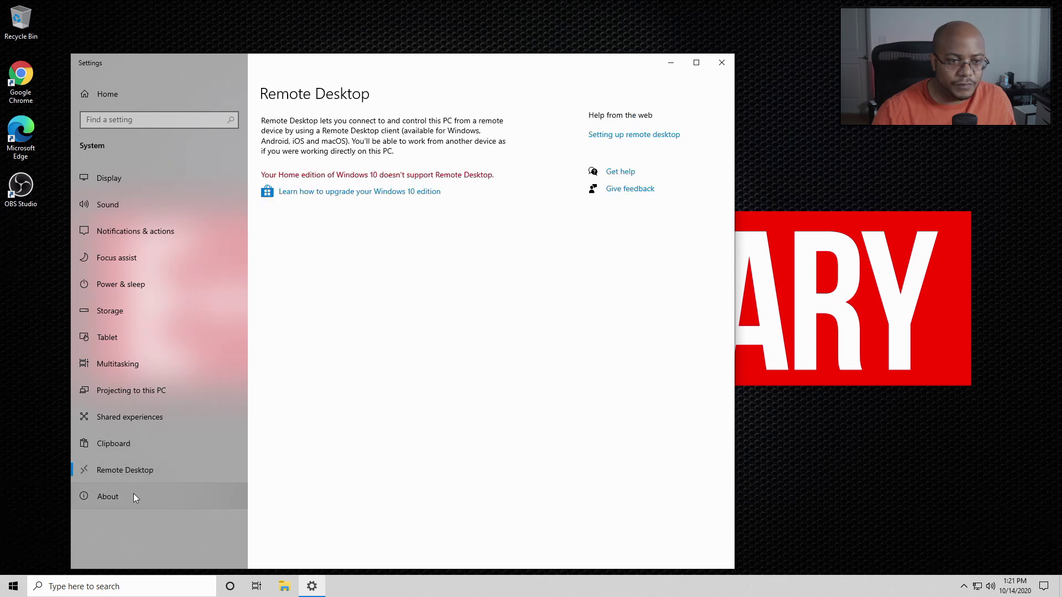
pyautogui.click(133, 496)
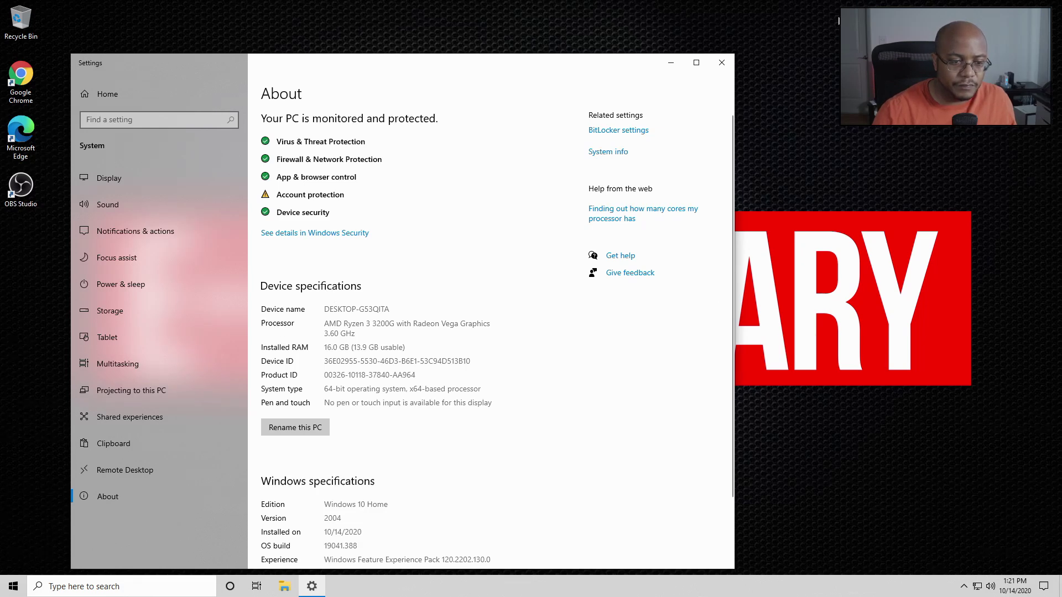
pyautogui.click(721, 65)
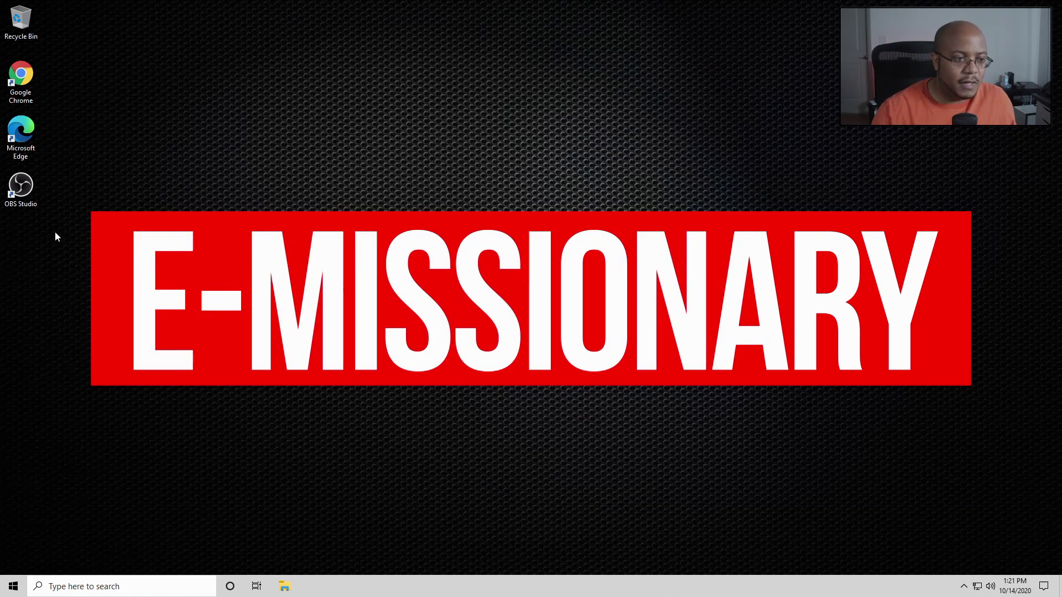
# - Launch OBS Studio from its desktop shortcut, pin it to the taskbar, and close it
pyautogui.click(39, 194)
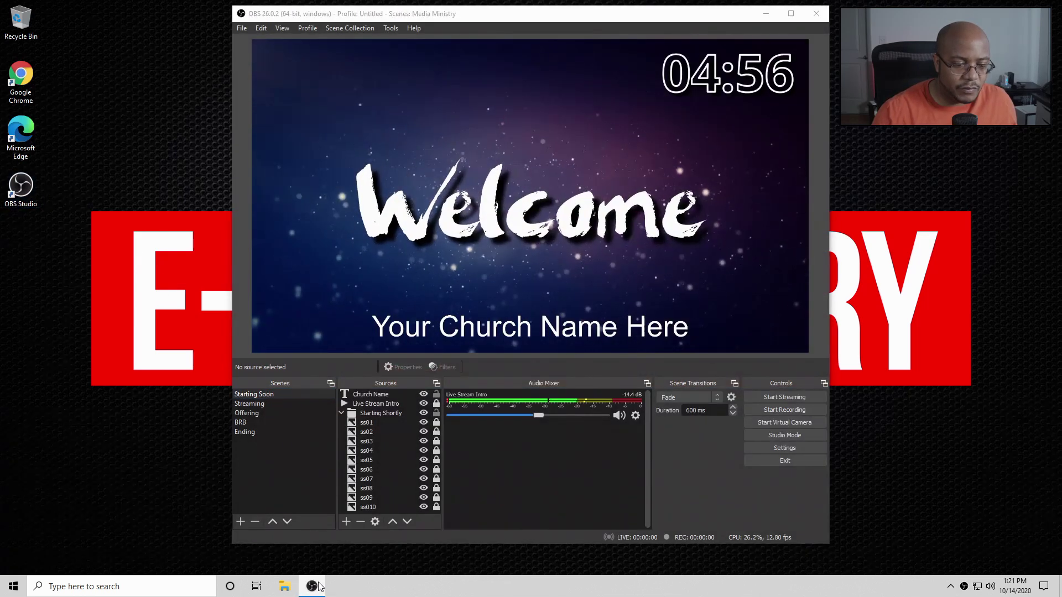
pyautogui.rightClick(324, 588)
pyautogui.click(320, 547)
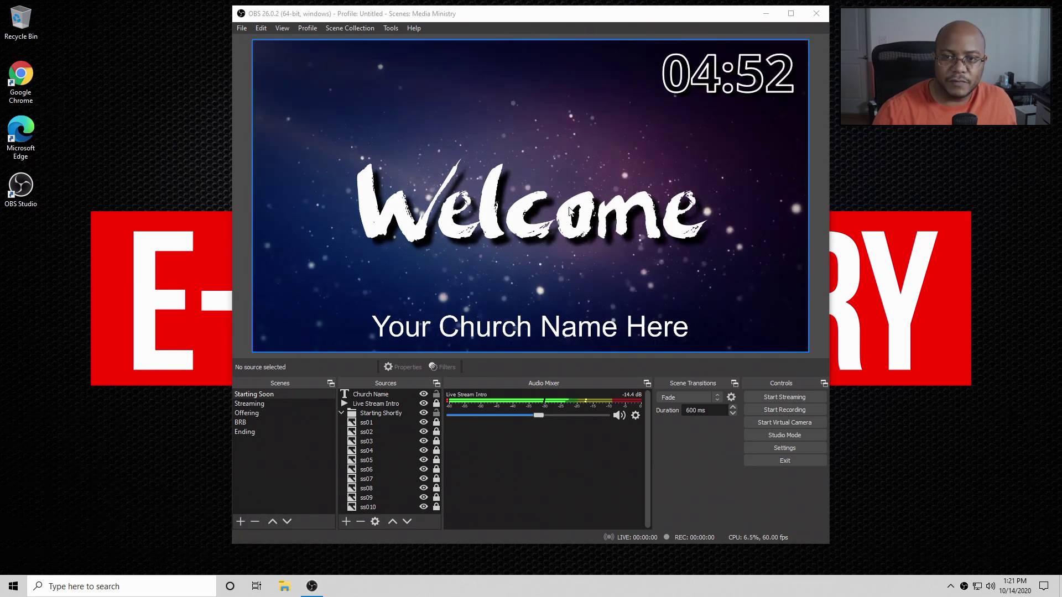
pyautogui.click(821, 18)
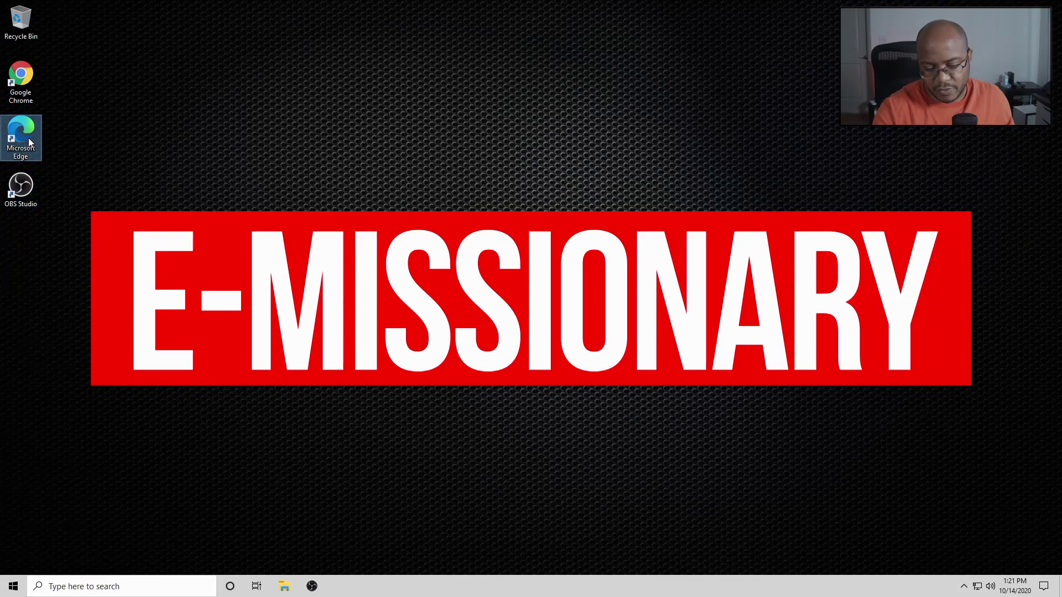
# - Delete the Microsoft Edge desktop shortcut and launch Chrome to set it as default
pyautogui.press('Delete')
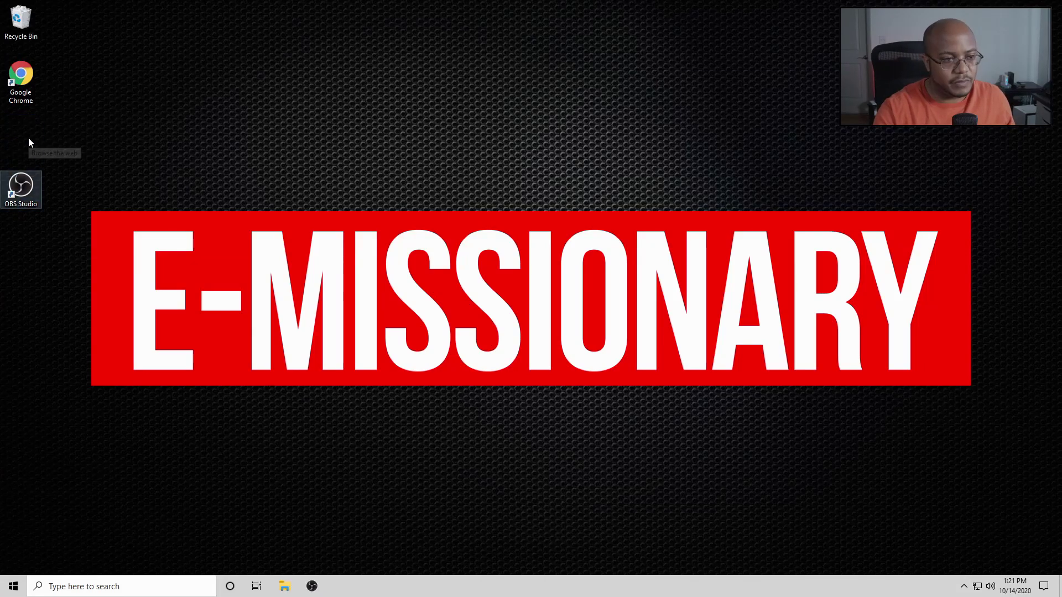
pyautogui.doubleClick(33, 99)
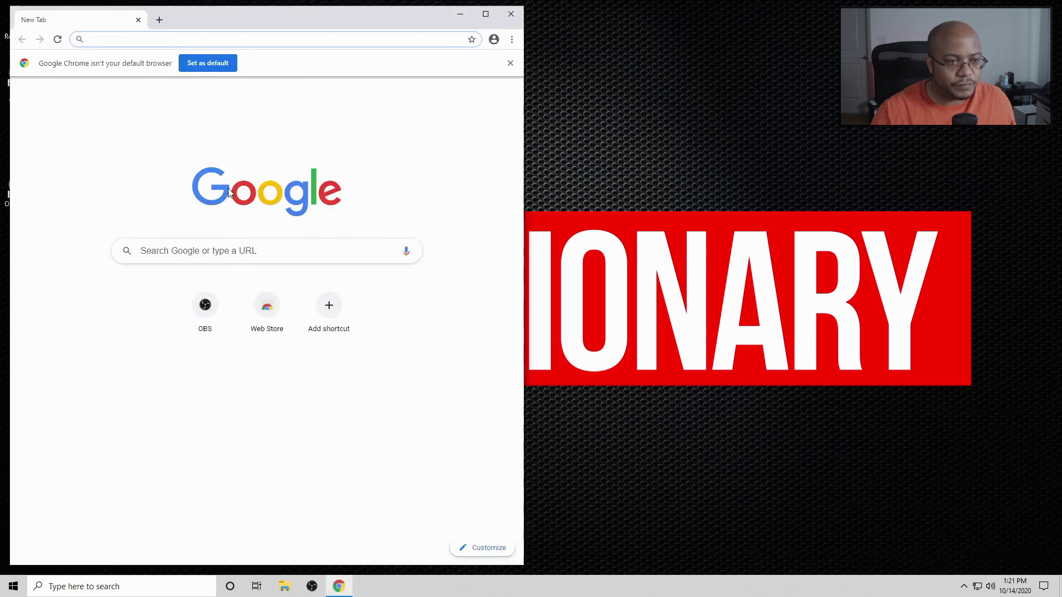
pyautogui.click(220, 63)
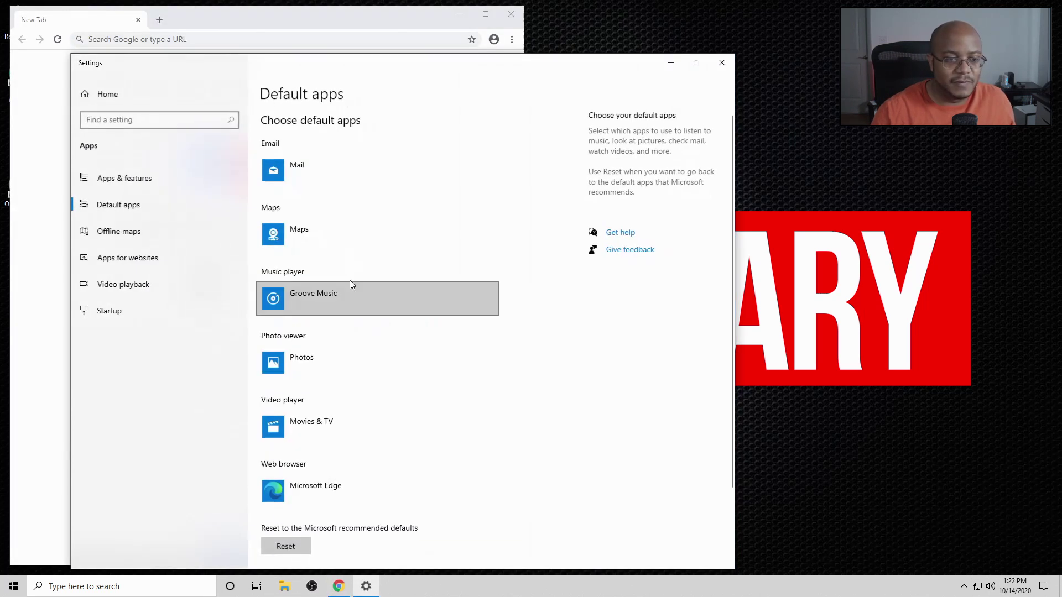
# - Make Windows Media Player the music player and Google Chrome the web browser, then close both windows
pyautogui.click(305, 296)
pyautogui.click(332, 216)
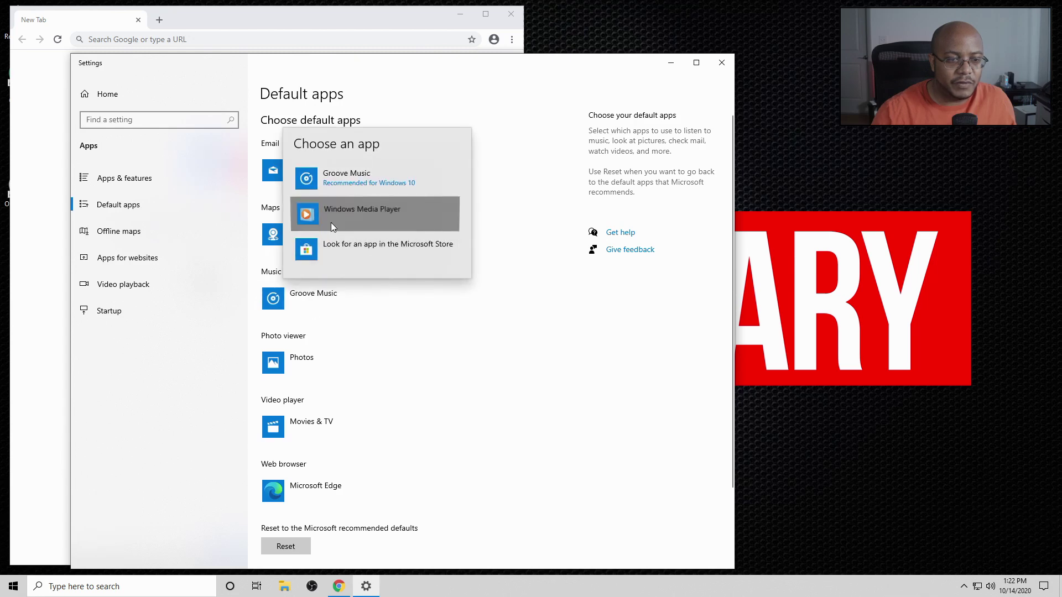
pyautogui.click(317, 479)
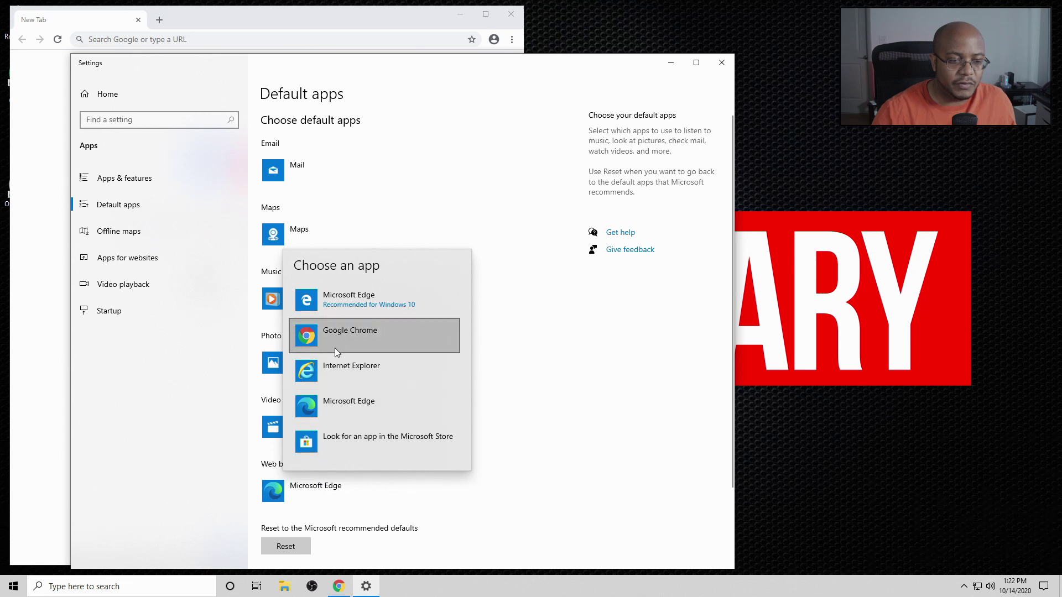
pyautogui.click(340, 333)
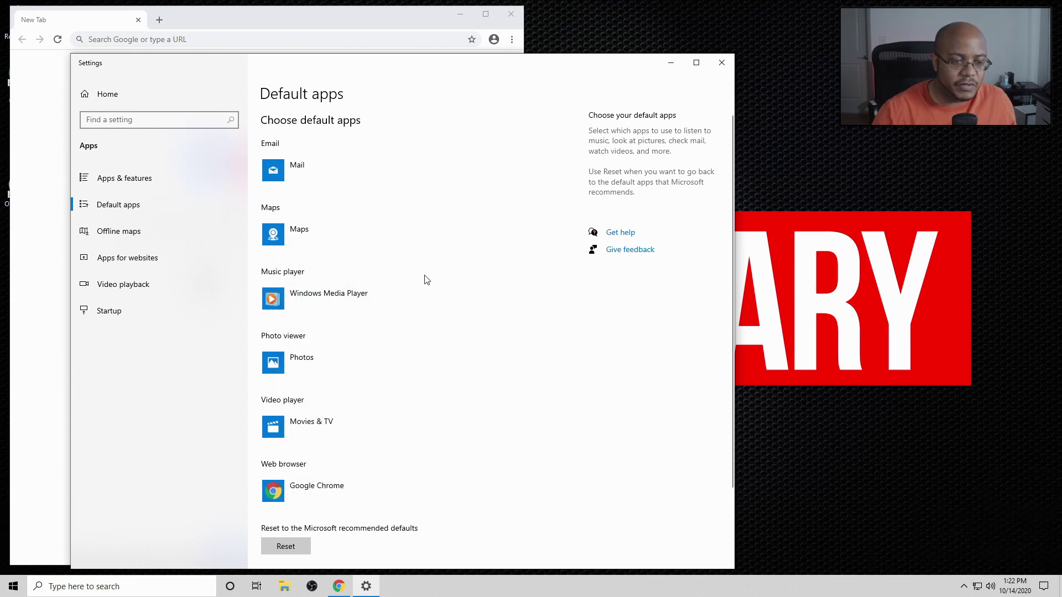
pyautogui.click(722, 63)
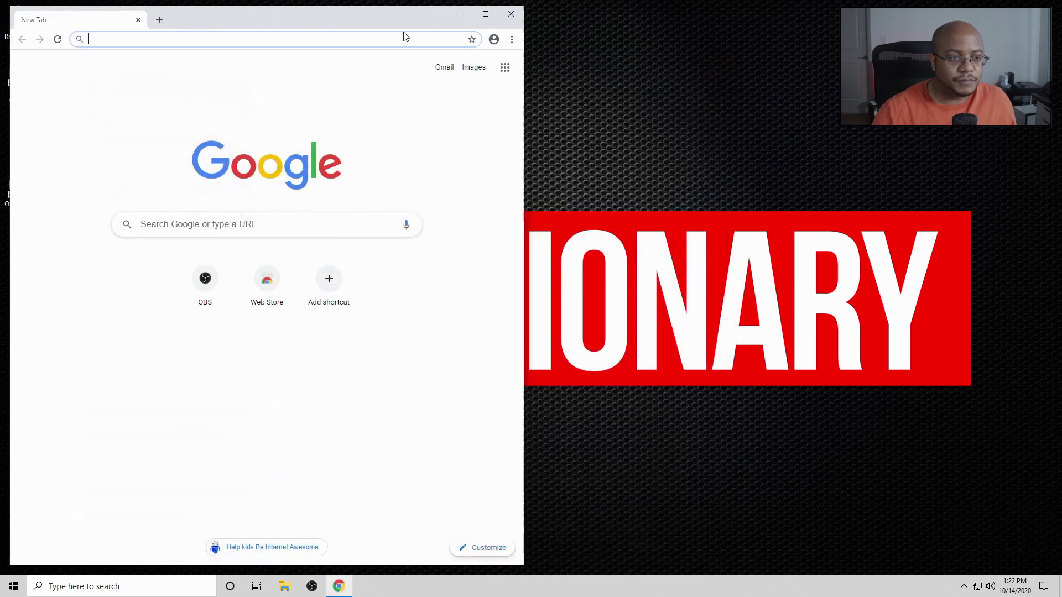
pyautogui.click(509, 13)
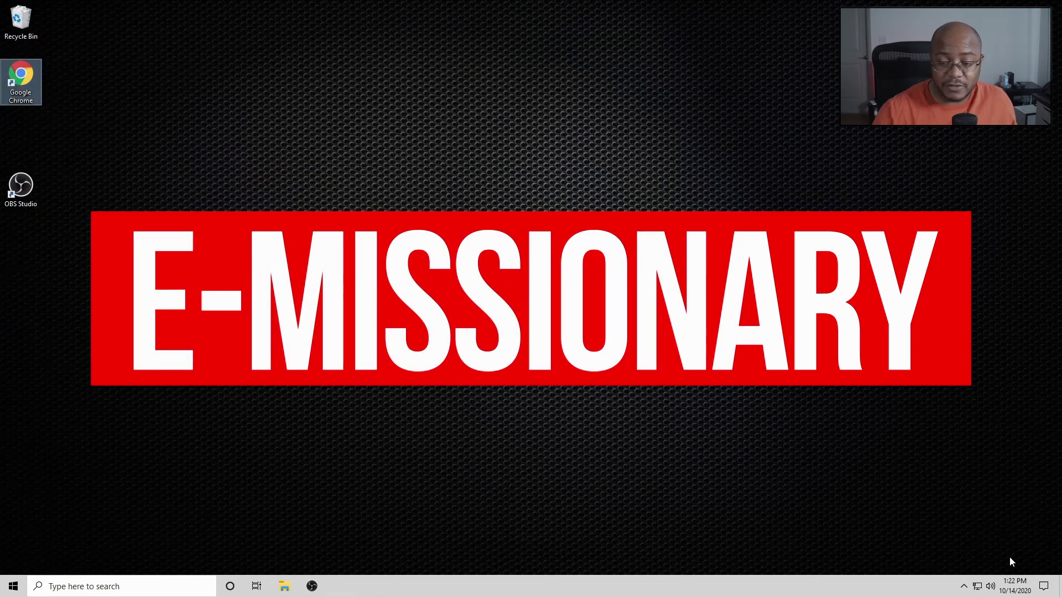
# - Clear all Action Center notifications and run Check for updates under Update & Security
pyautogui.click(1052, 588)
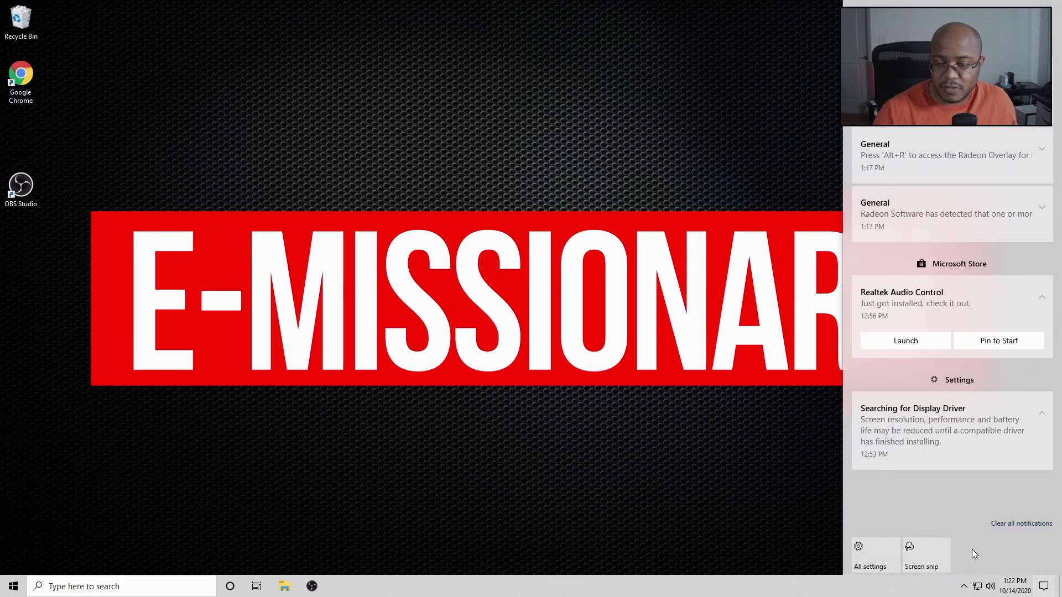
pyautogui.click(1007, 526)
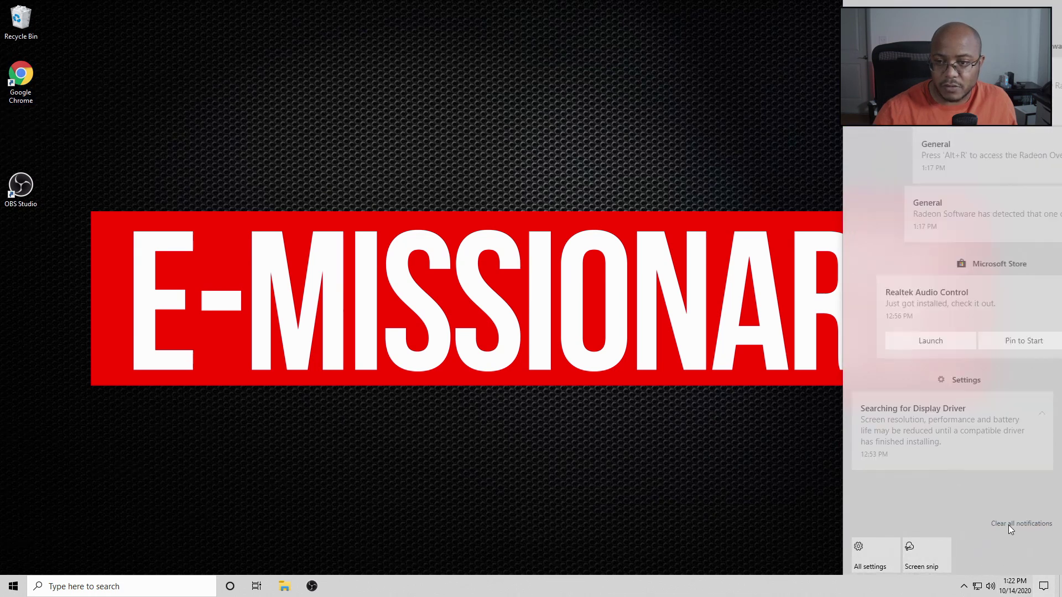
pyautogui.click(882, 554)
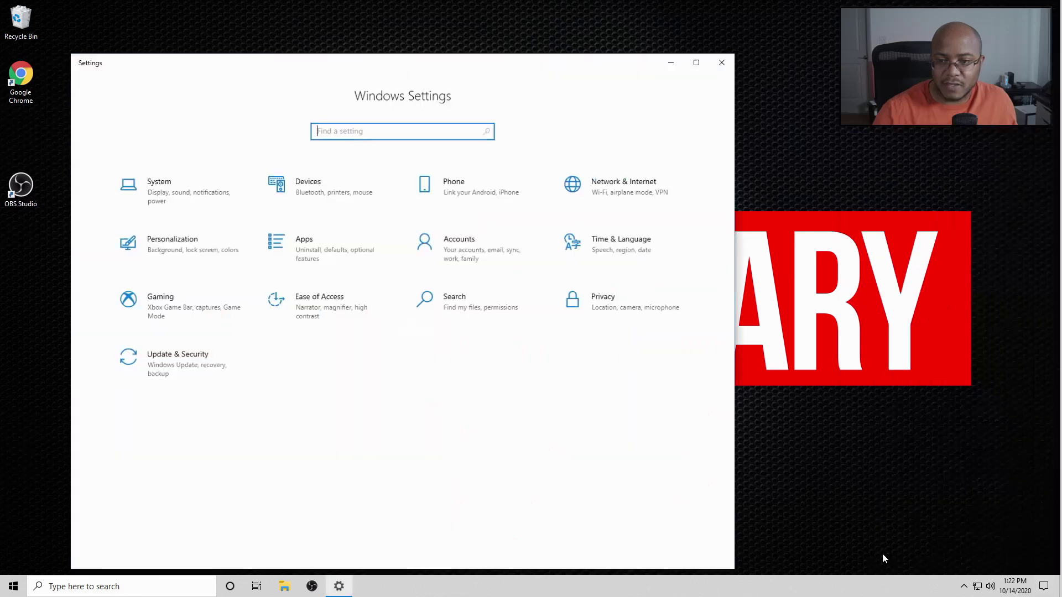
pyautogui.click(163, 374)
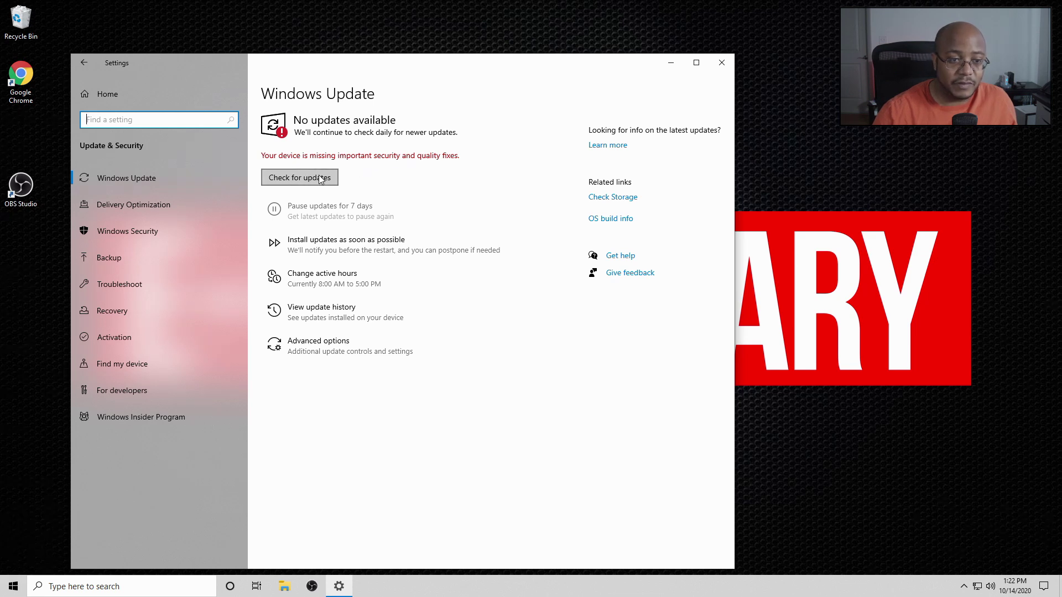
pyautogui.click(319, 178)
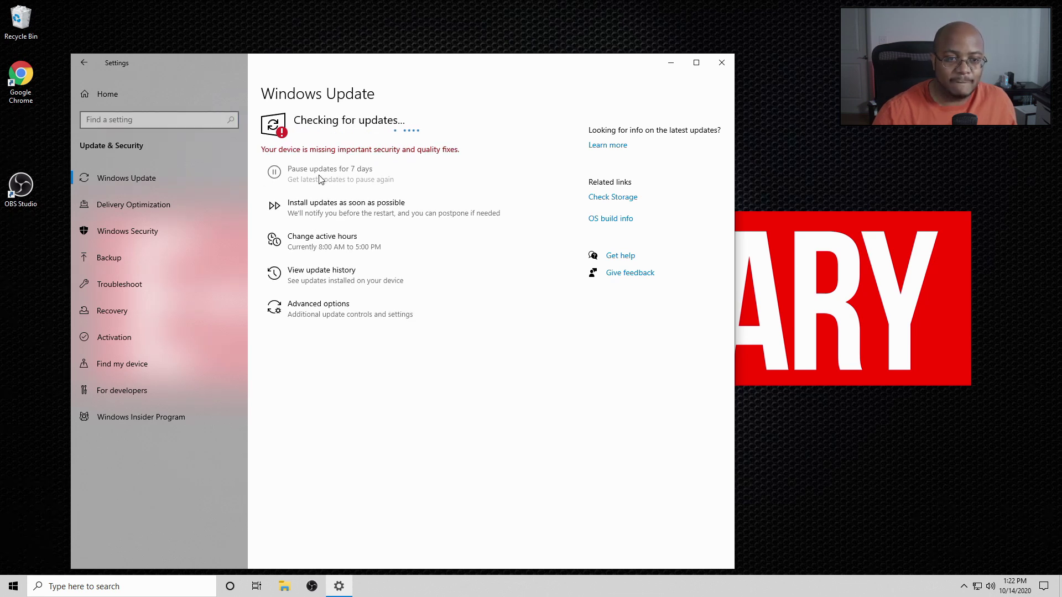